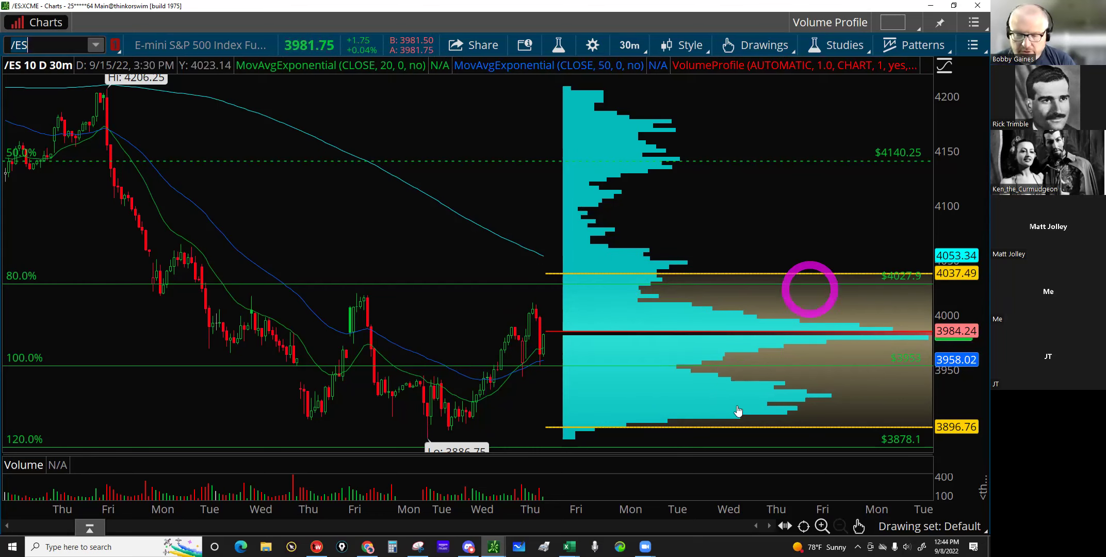
Step: Switch to the TradingView browser window and examine the daily S&P 500 E-mini futures chart with its regression channel
left_click(367, 546)
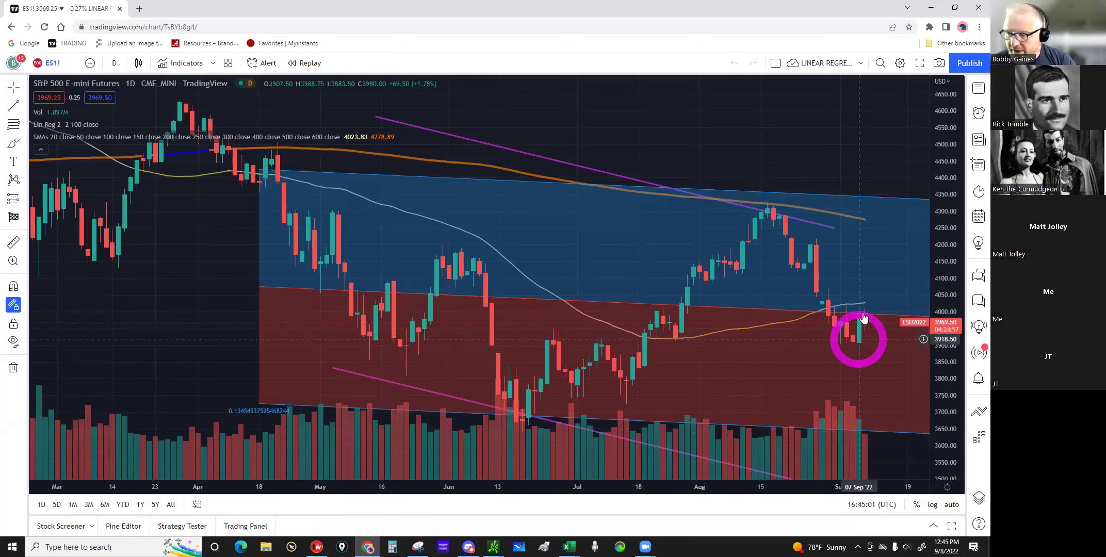
left_click(928, 8)
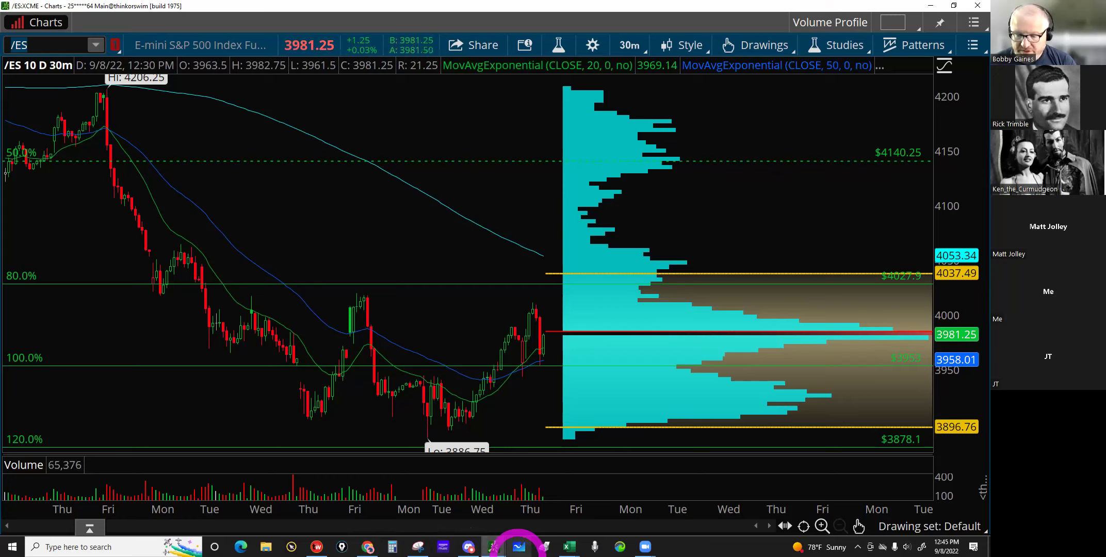
Step: Switch to the 07.22.2022 account workbook in Excel and open its Net Liq sheet
mouse_move(568, 545)
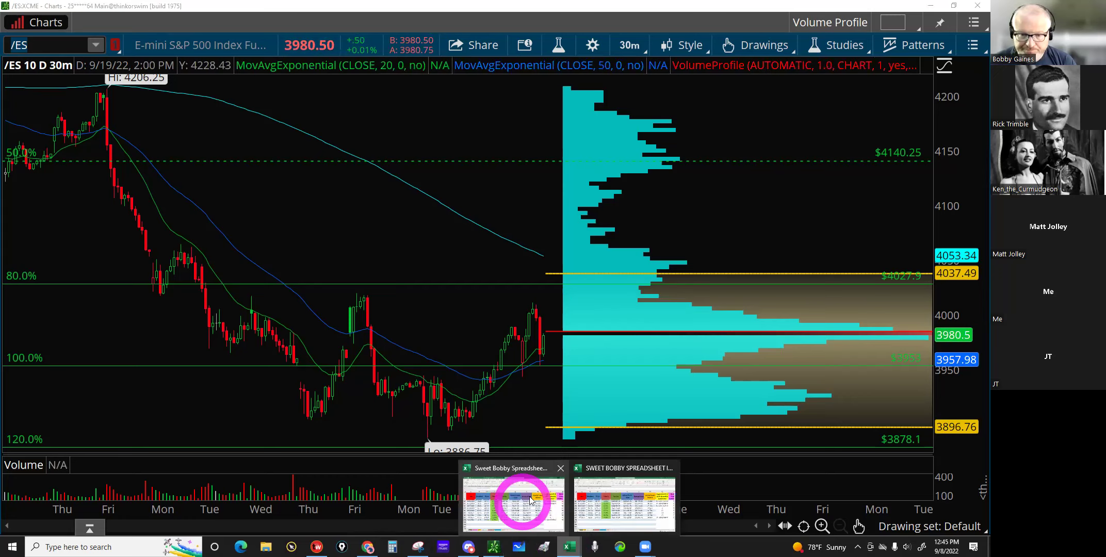
left_click(530, 499)
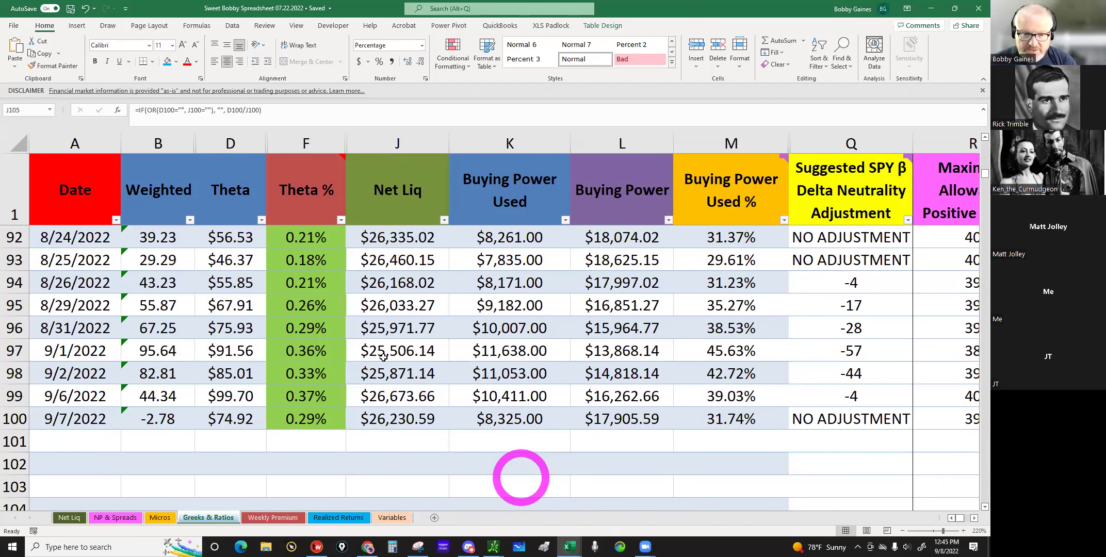
left_click(65, 518)
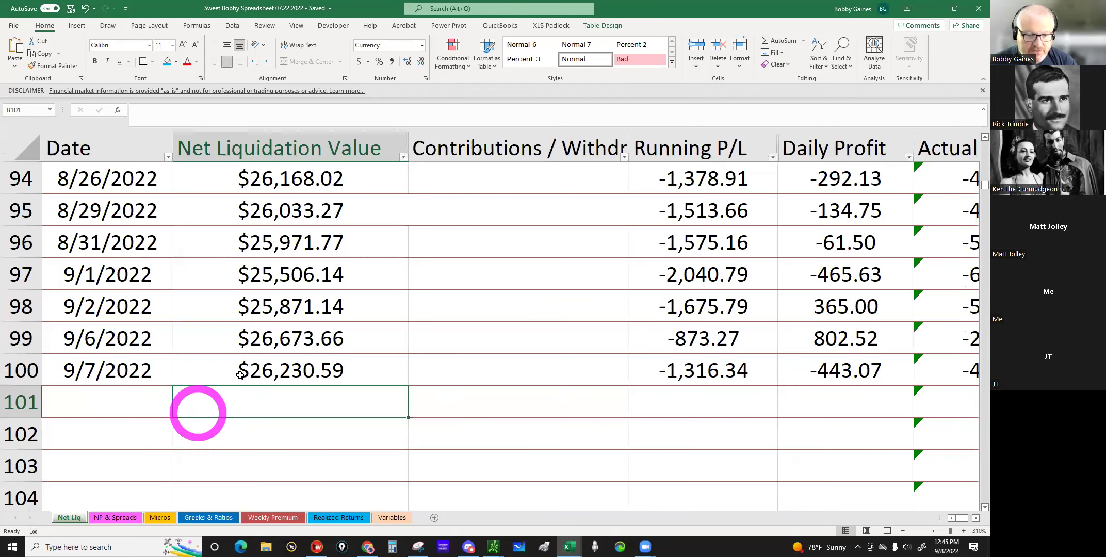
Step: Examine the Net Liquidation Value, Running P/L and Daily Profit entries for 9/6/2022 and 9/7/2022
left_click(239, 373)
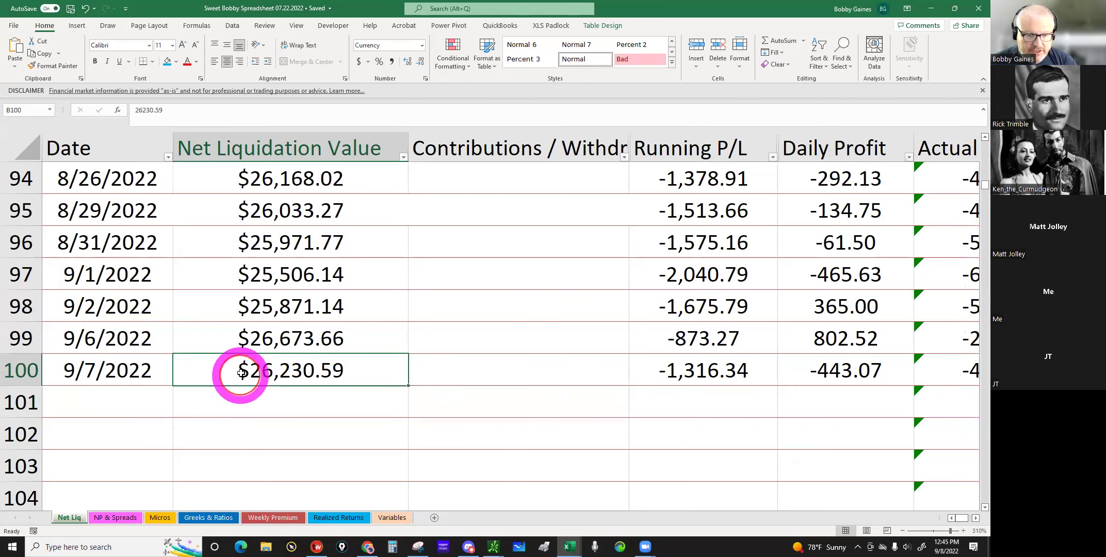
left_click(250, 339)
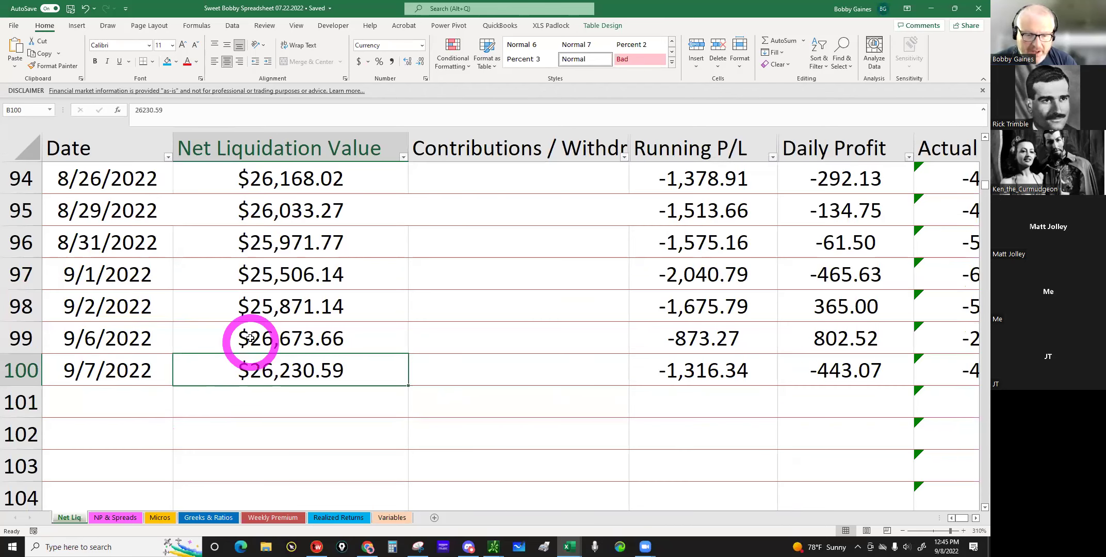
left_click(289, 340)
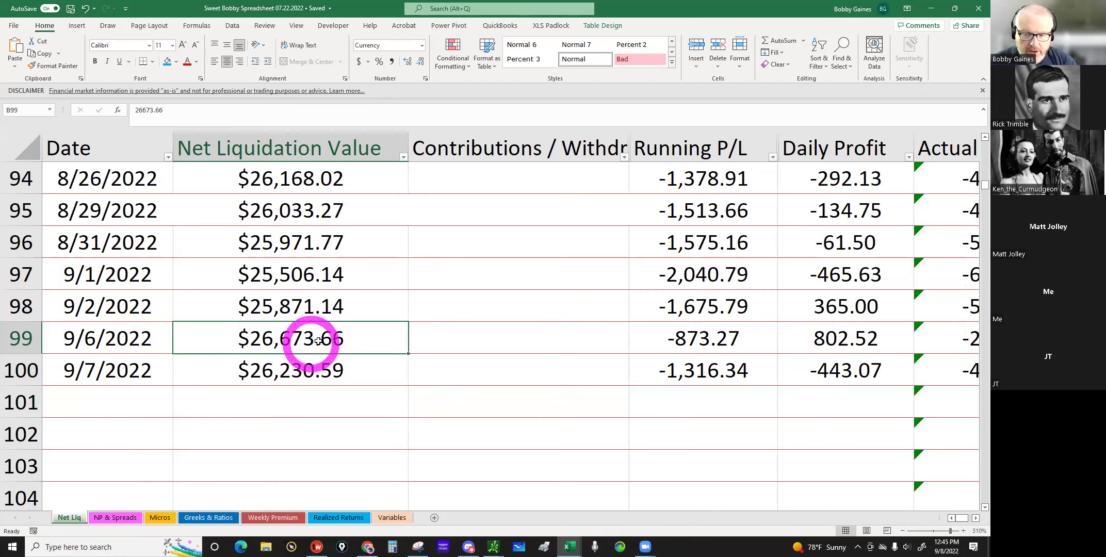
left_click(317, 341)
left_click(843, 343)
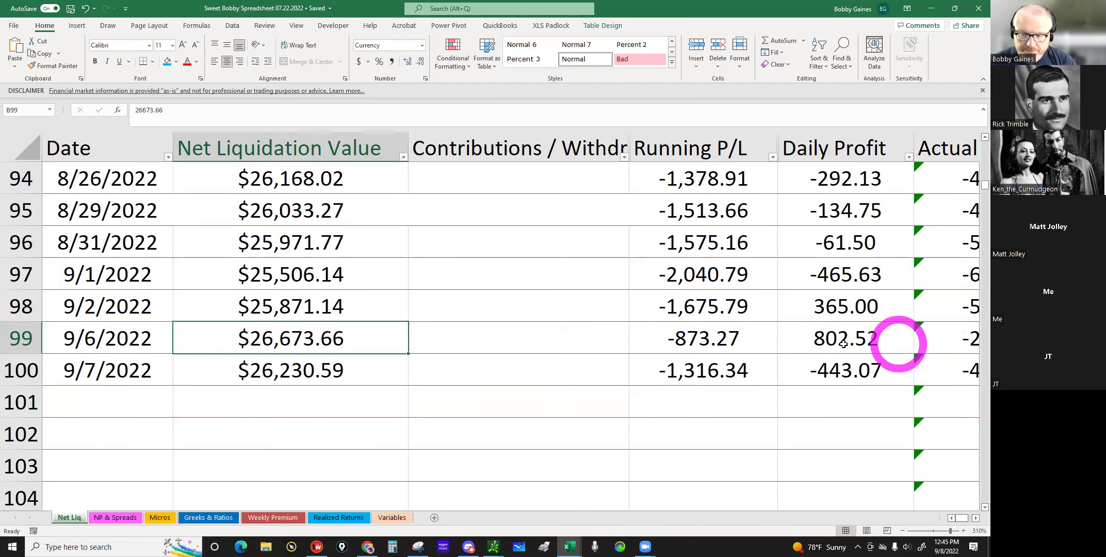
left_click(715, 343)
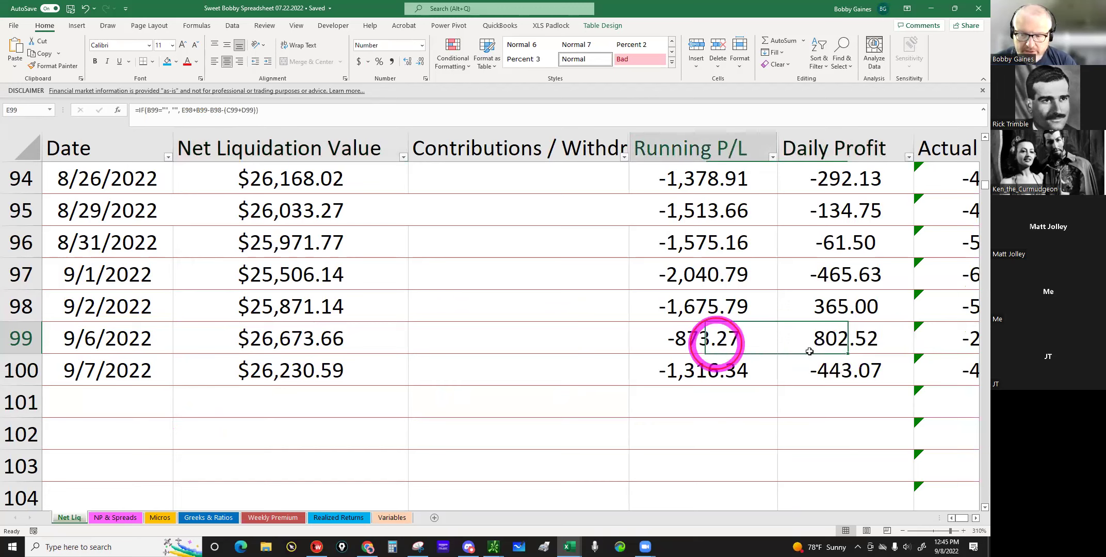
left_click(309, 372)
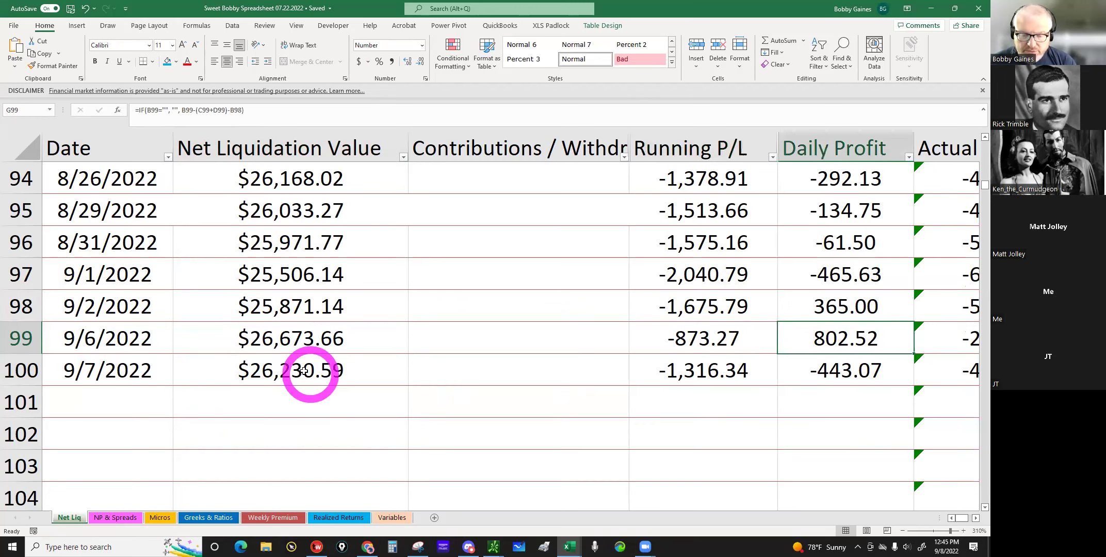
left_click(289, 360)
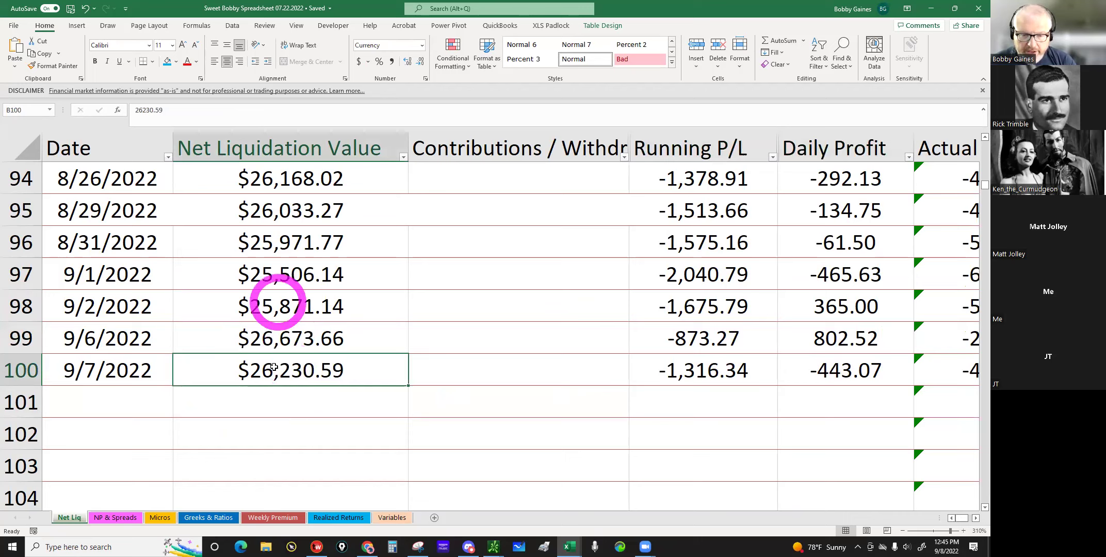
left_click(275, 338)
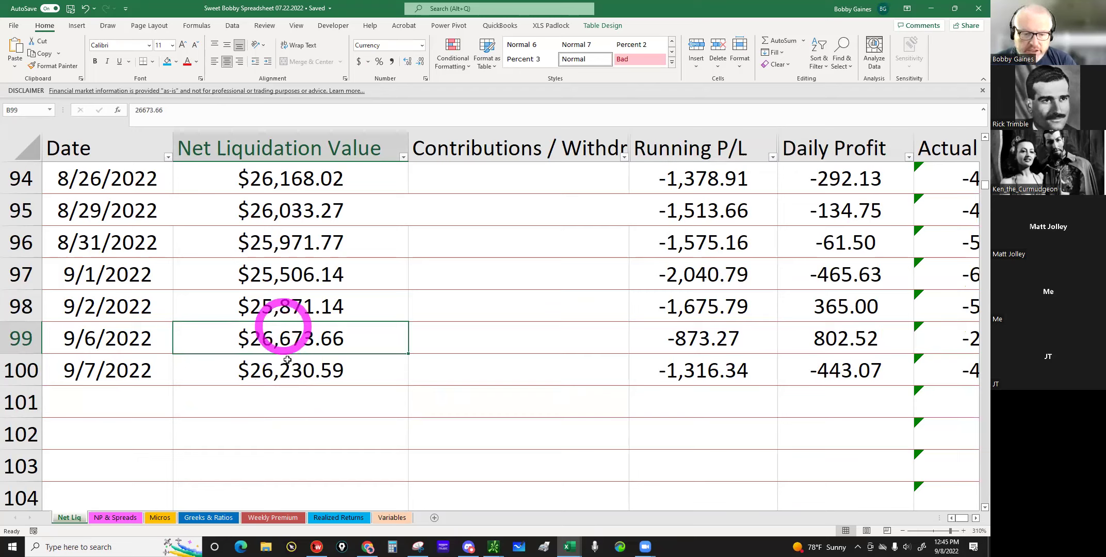
left_click(286, 343)
key("Down")
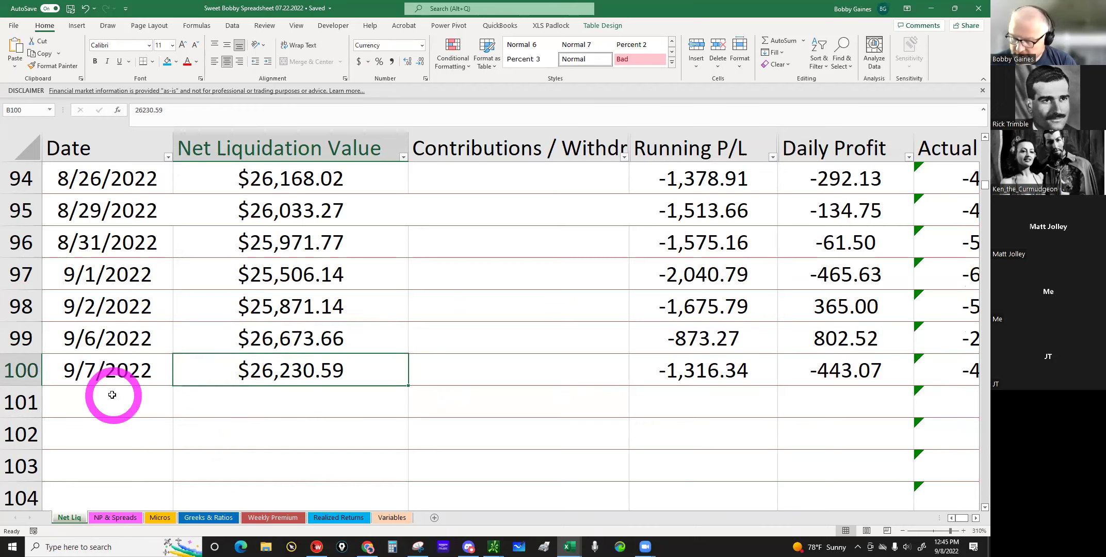
Step: Enter the date 9/8/2022 in cell A101, in the first empty row of the Net Liq sheet
left_click(112, 394)
type("9/")
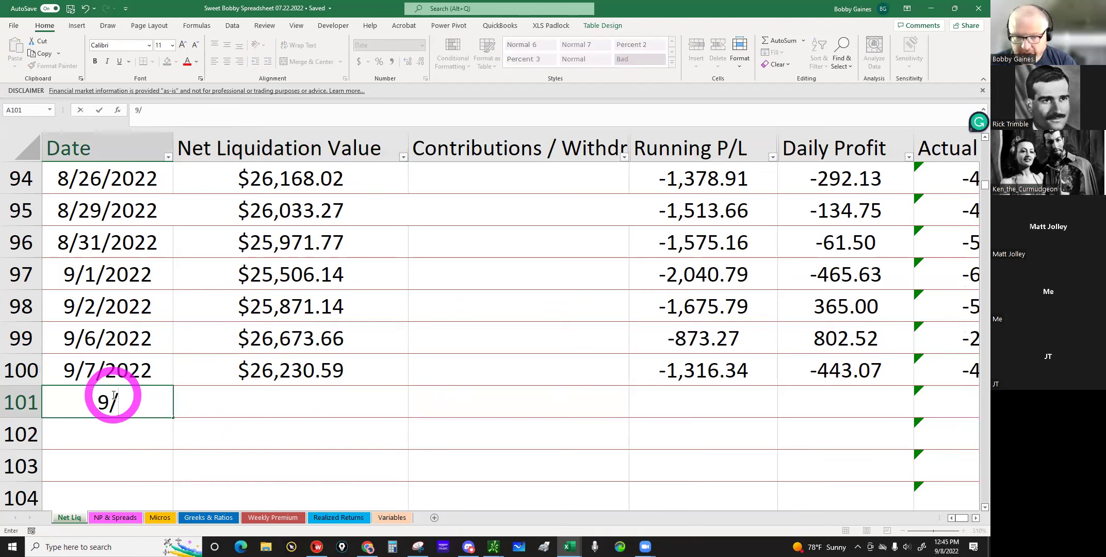
type("8/")
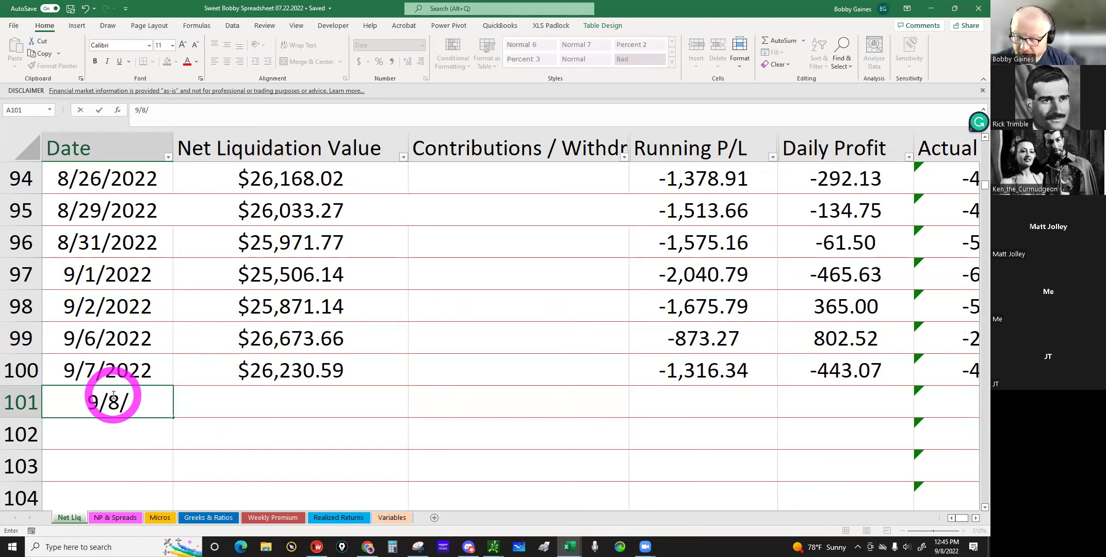
type("202")
key("Return")
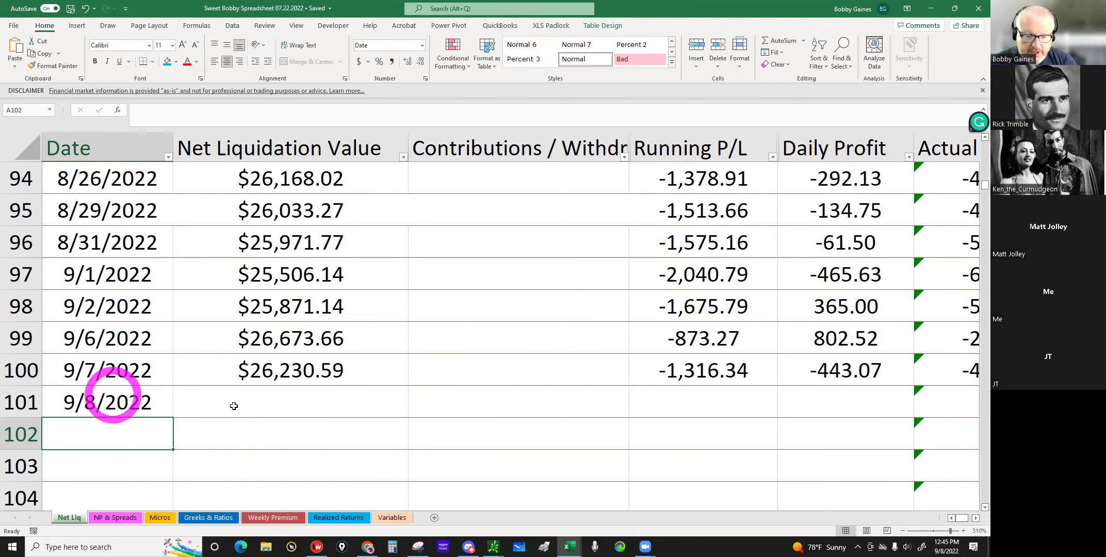
Step: Enter 26314.59 as the Net Liquidation Value for 9/8/2022 in cell B101
left_click(234, 406)
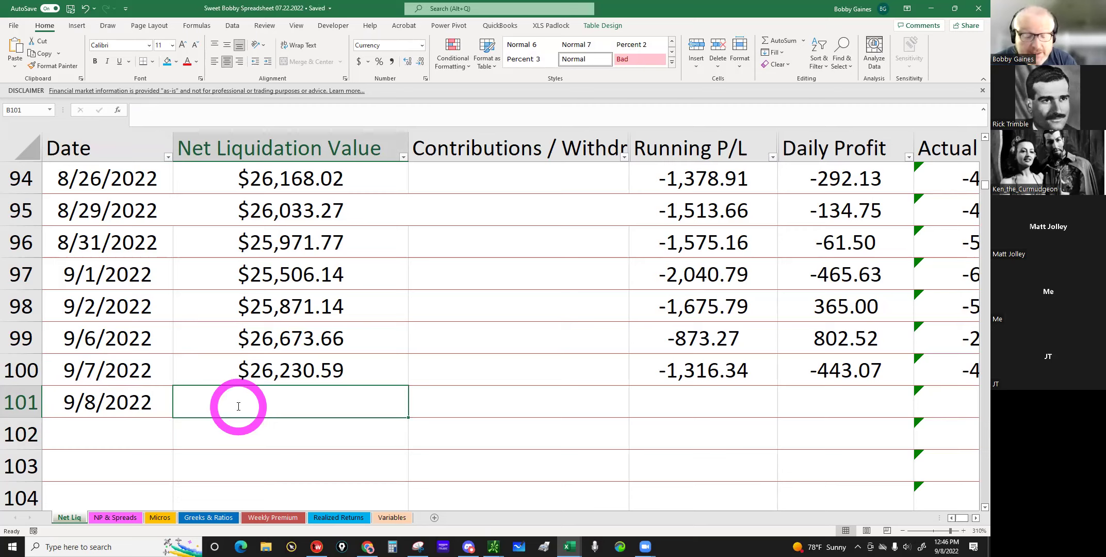
left_click(239, 406)
type("26")
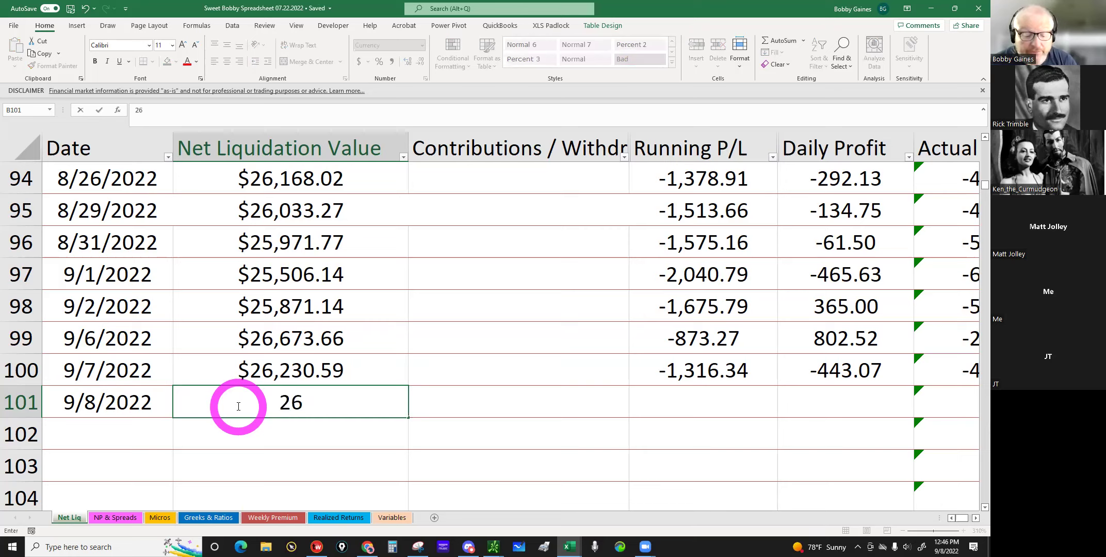
type("314")
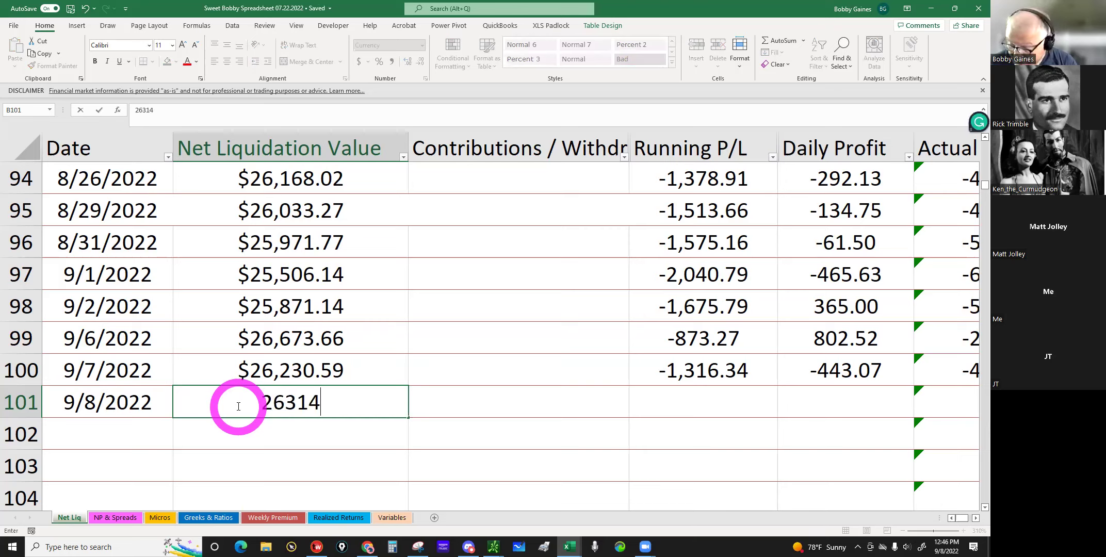
type(".59")
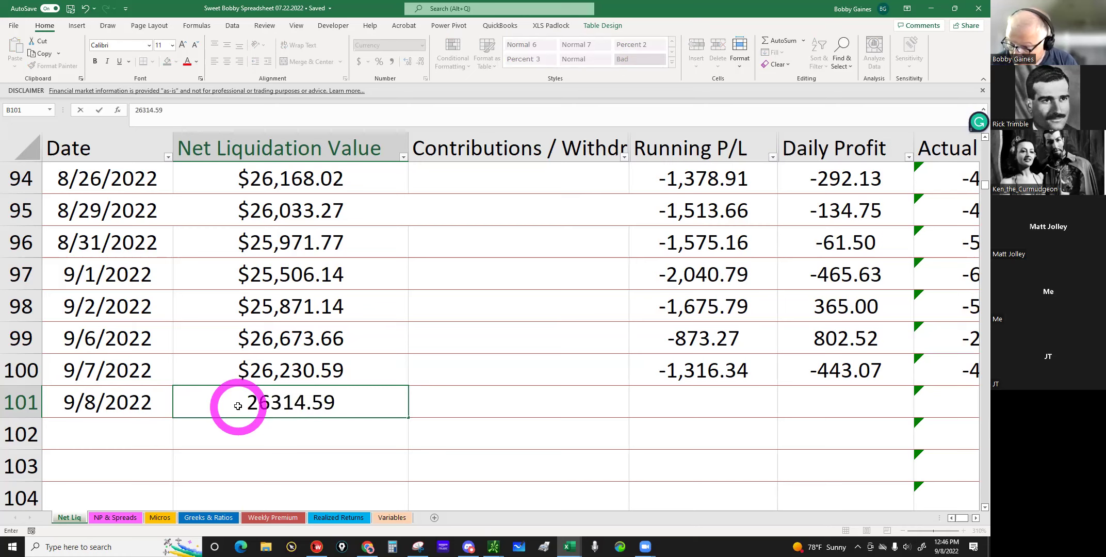
key("Return")
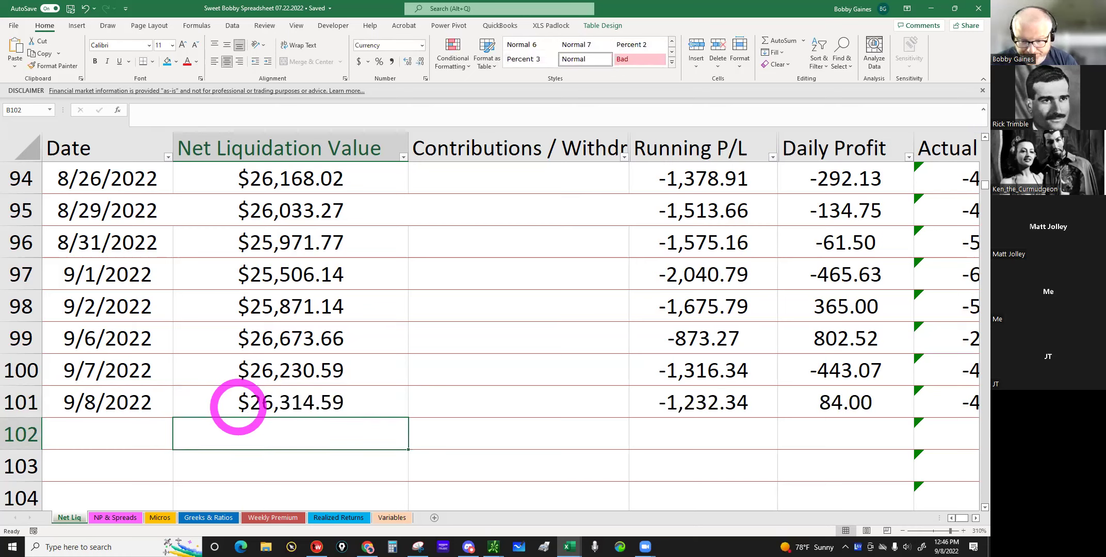
Step: Switch to the IRA 05.26.2022 workbook and open its Net Liq sheet
mouse_move(569, 546)
left_click(604, 505)
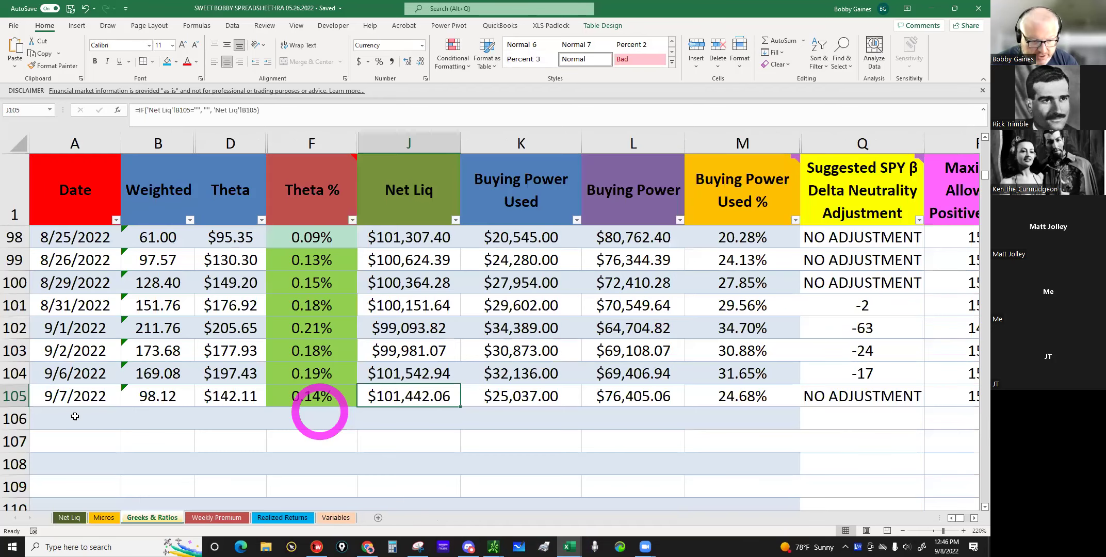
left_click(76, 518)
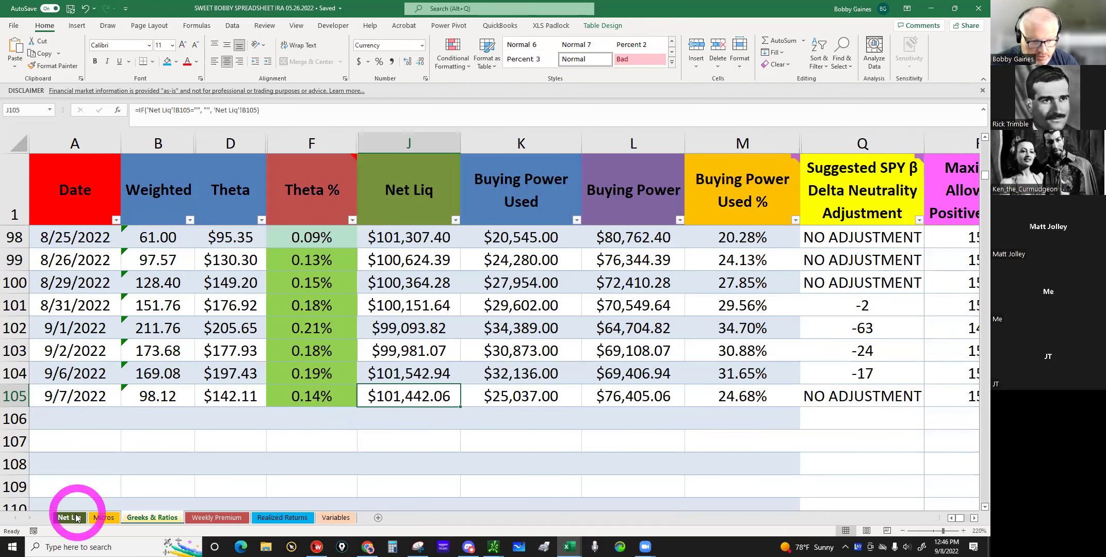
Step: Enter the date 9/8/2022 in cell A106 of the IRA workbook's Net Liq sheet
left_click(80, 463)
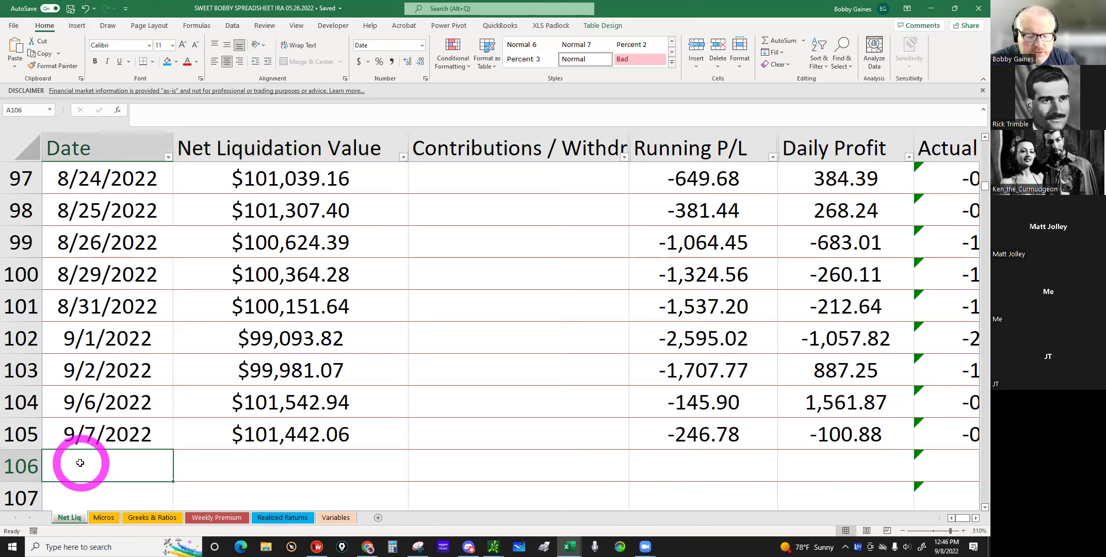
left_click(219, 462)
left_click(131, 469)
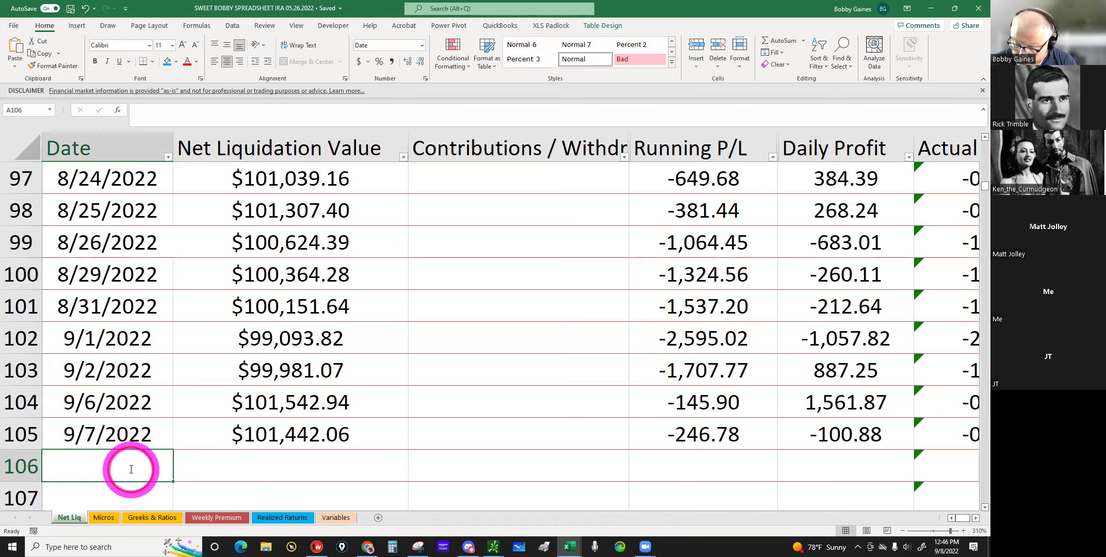
type("9/8/22")
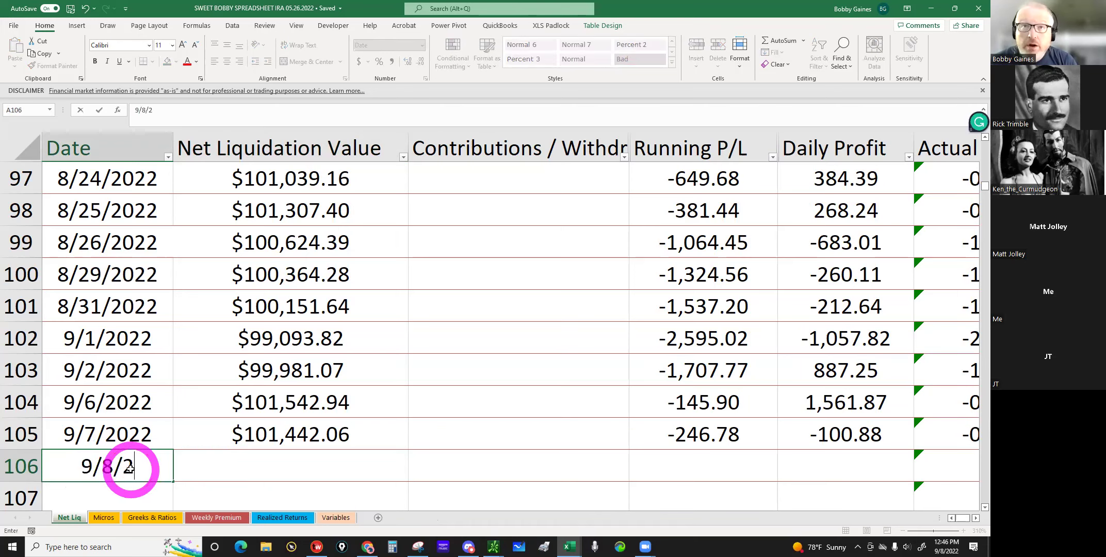
key("Return")
key("Return")
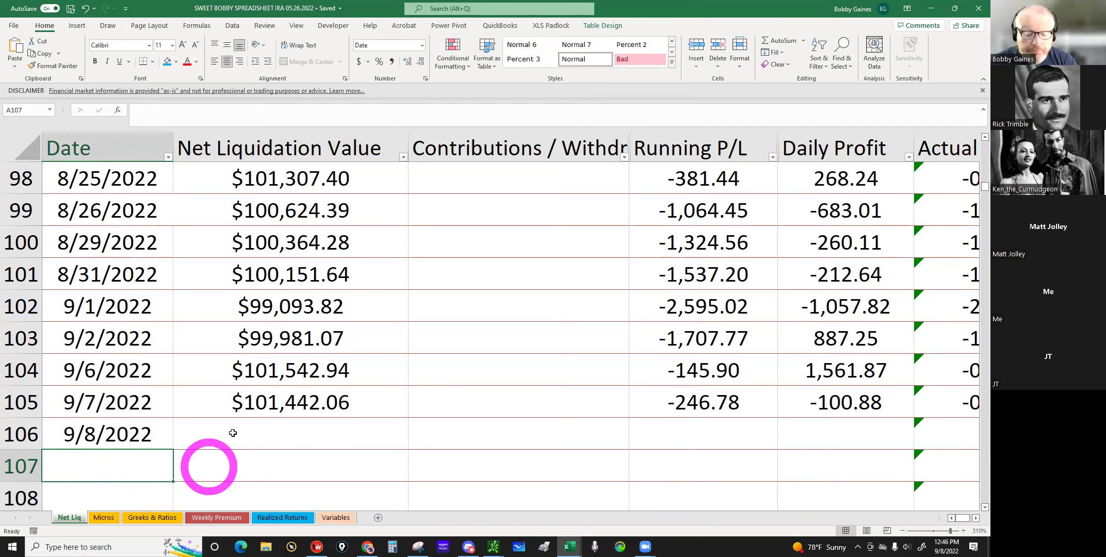
Step: Enter 101558.31 as the IRA account's Net Liquidation Value for 9/8/2022 in cell B106
left_click(233, 432)
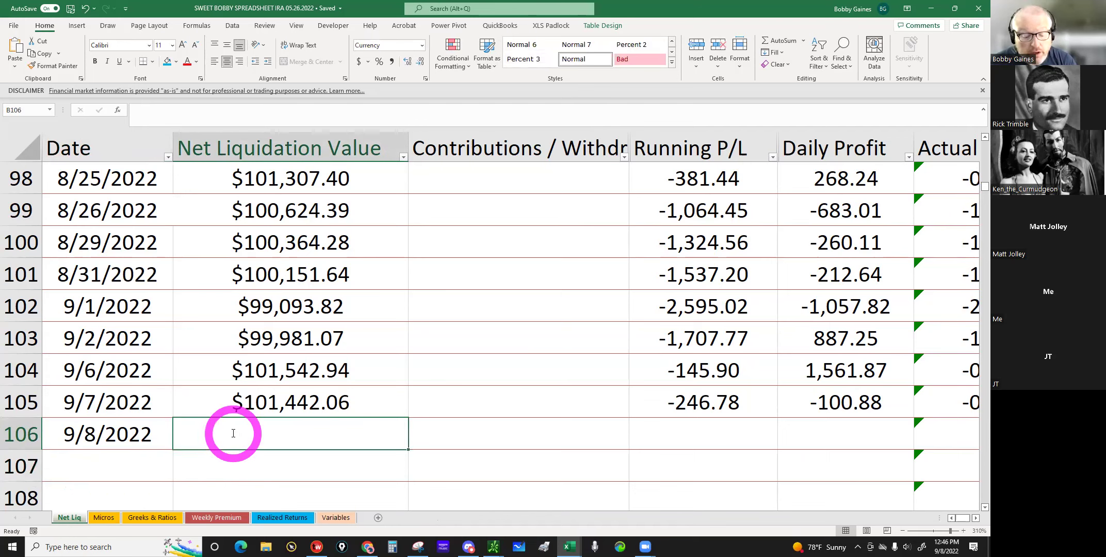
type("101558")
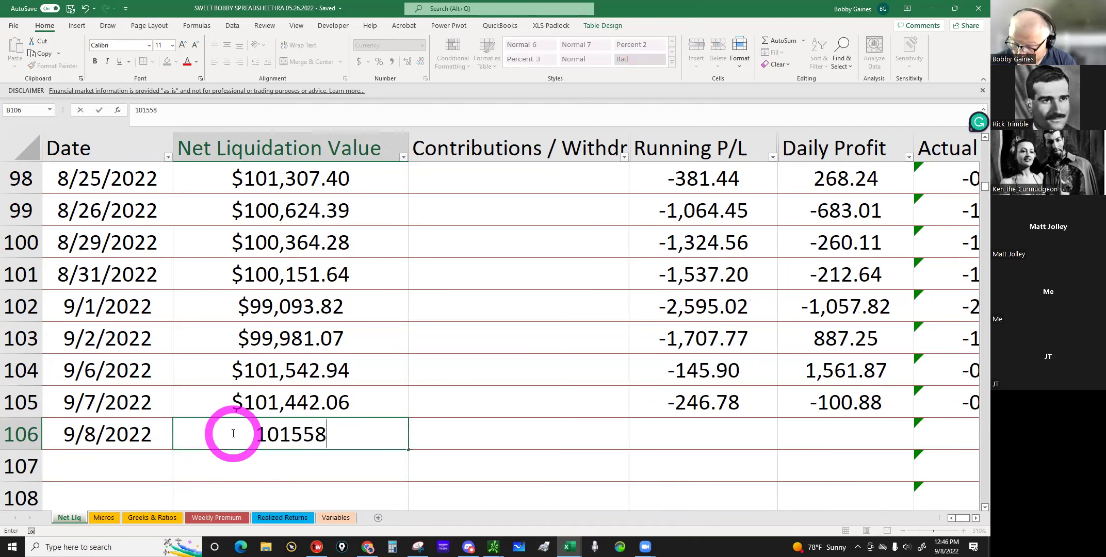
type(".31")
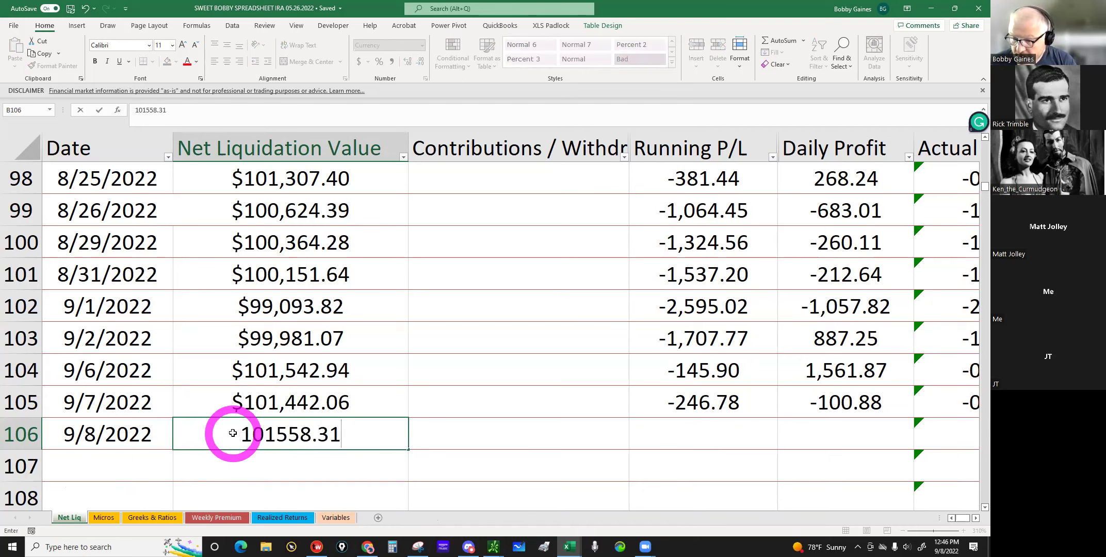
key("Return")
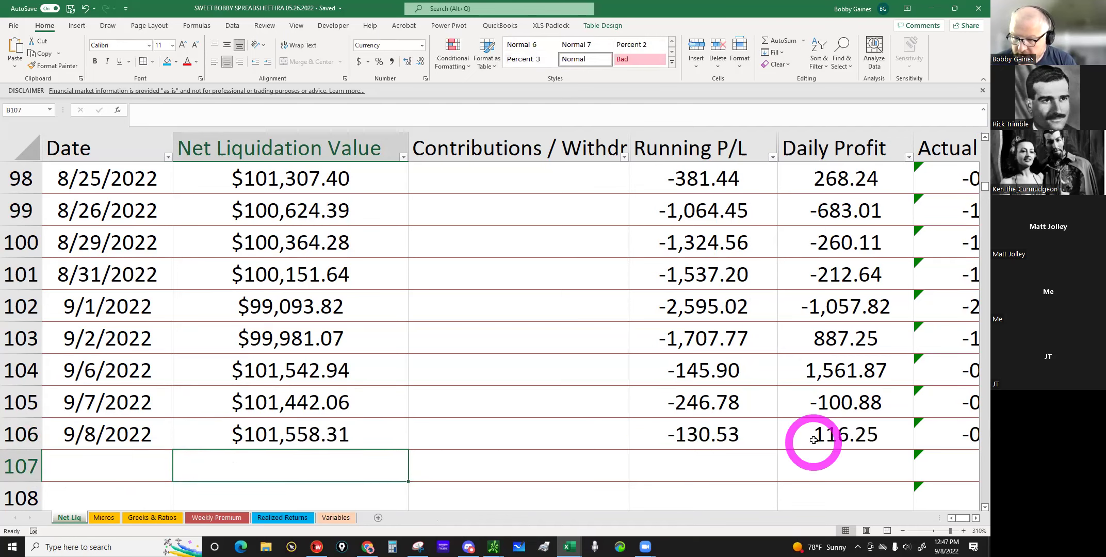
Step: Examine the IRA account's Daily Profit and Running P/L for 9/8/2022
left_click(814, 440)
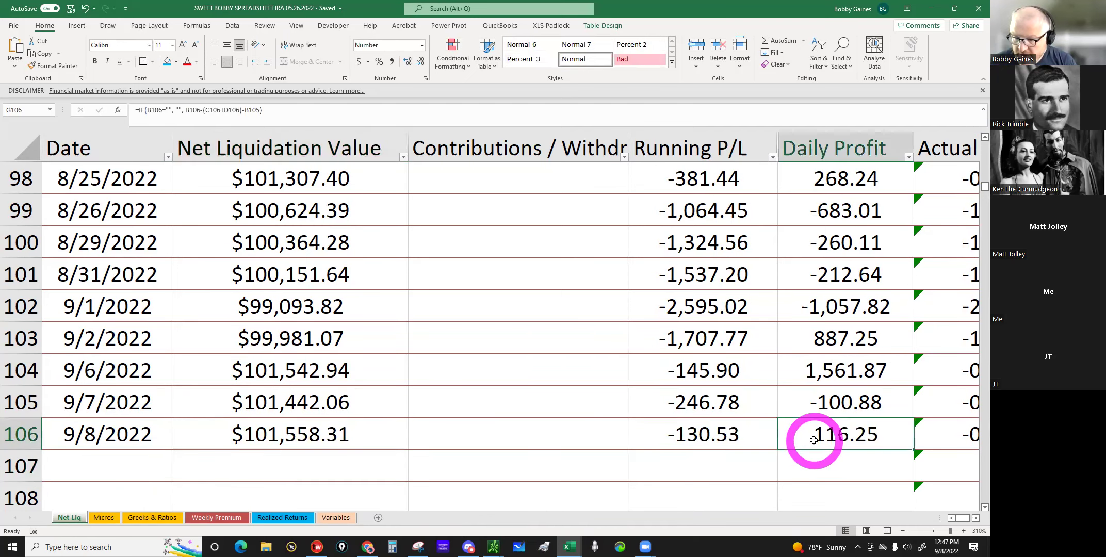
left_click(703, 435)
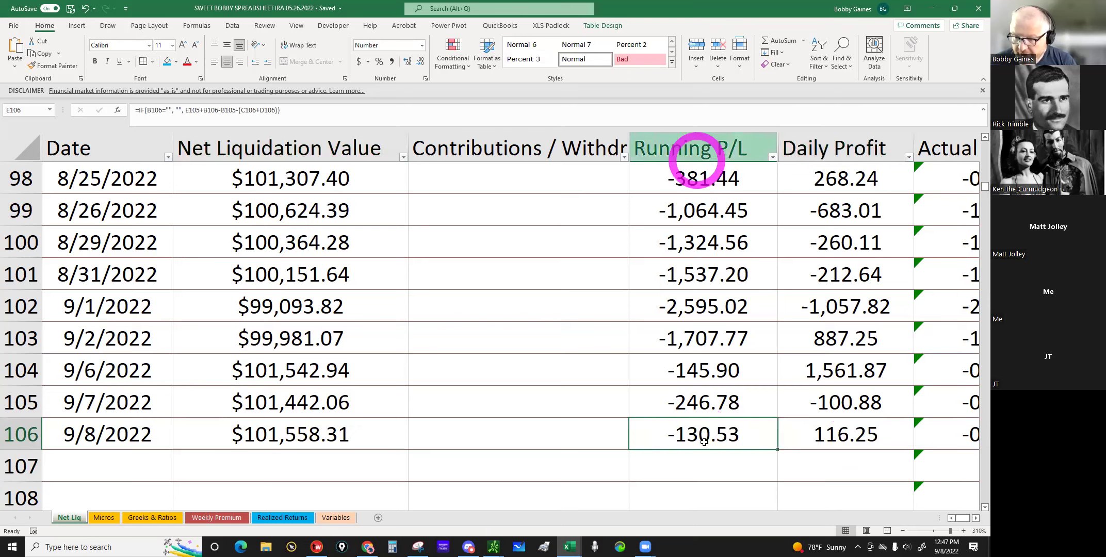
left_click(704, 442)
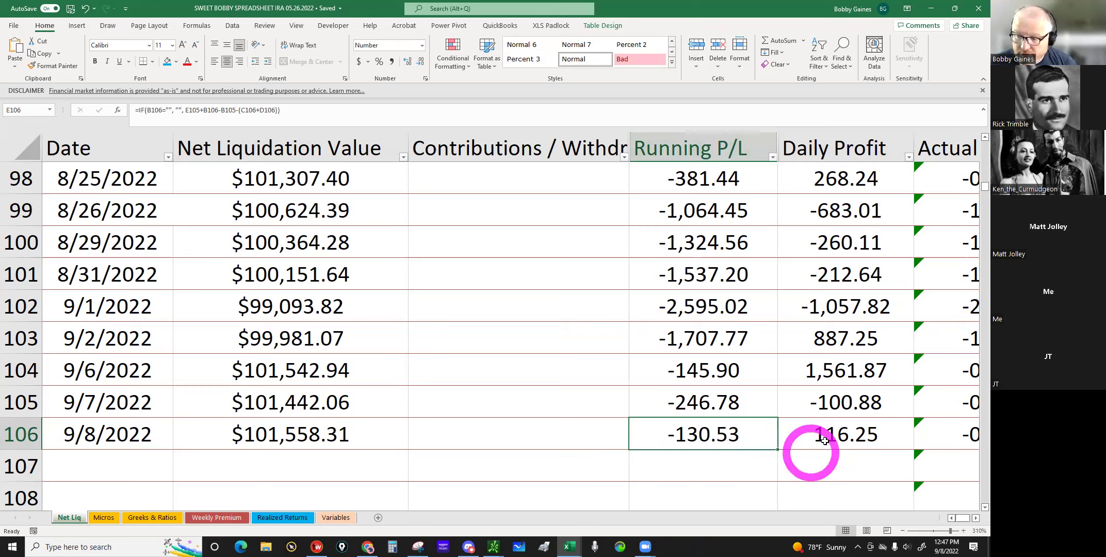
Step: Compare the Running P/L and Daily Profit cells in row 106 of the IRA workbook's Net Liq sheet
key("Right")
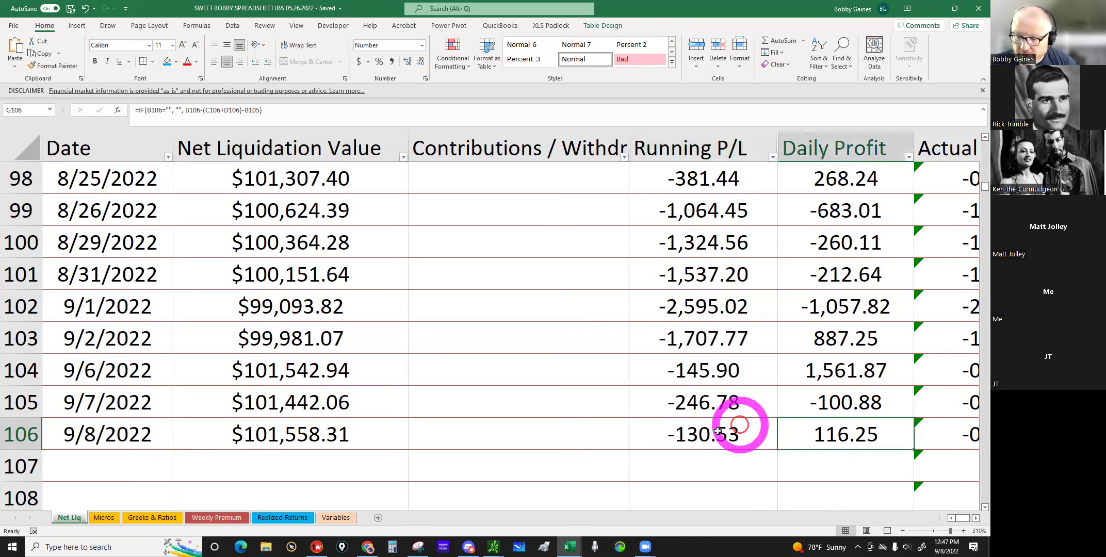
left_click(718, 432)
left_click(812, 427)
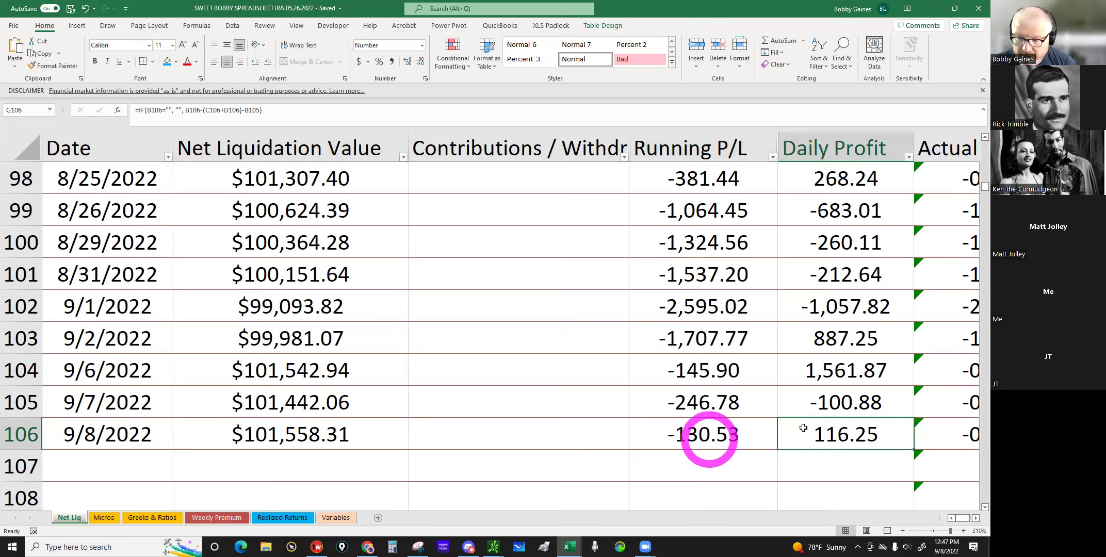
left_click(725, 438)
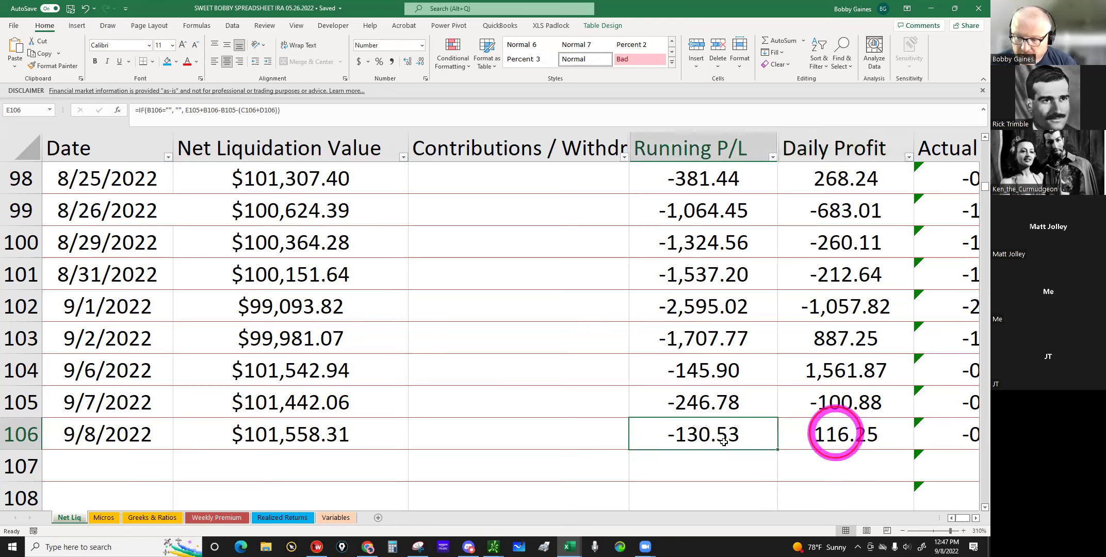
left_click(828, 435)
left_click(725, 438)
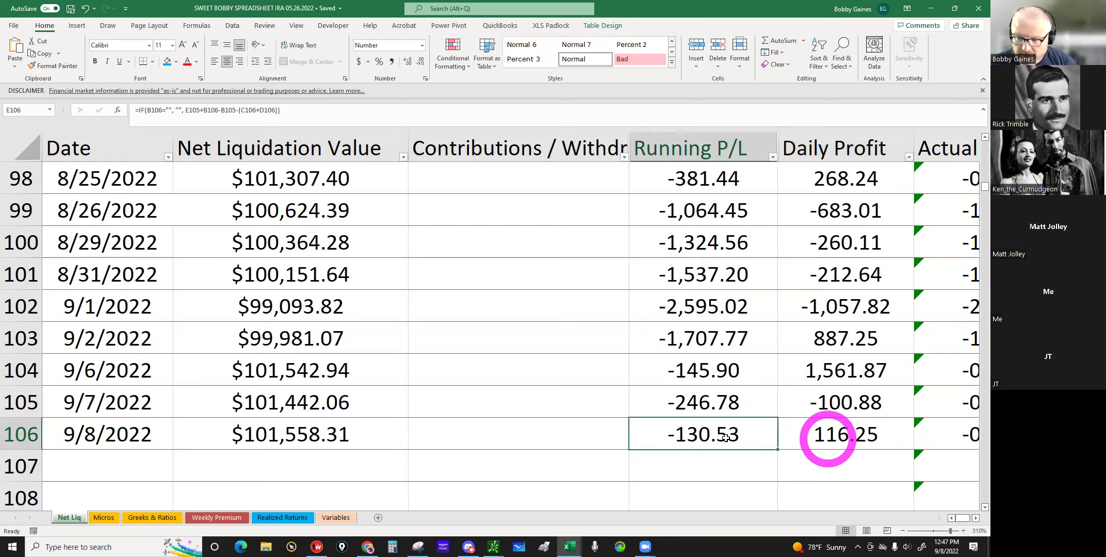
left_click(828, 434)
left_click(725, 437)
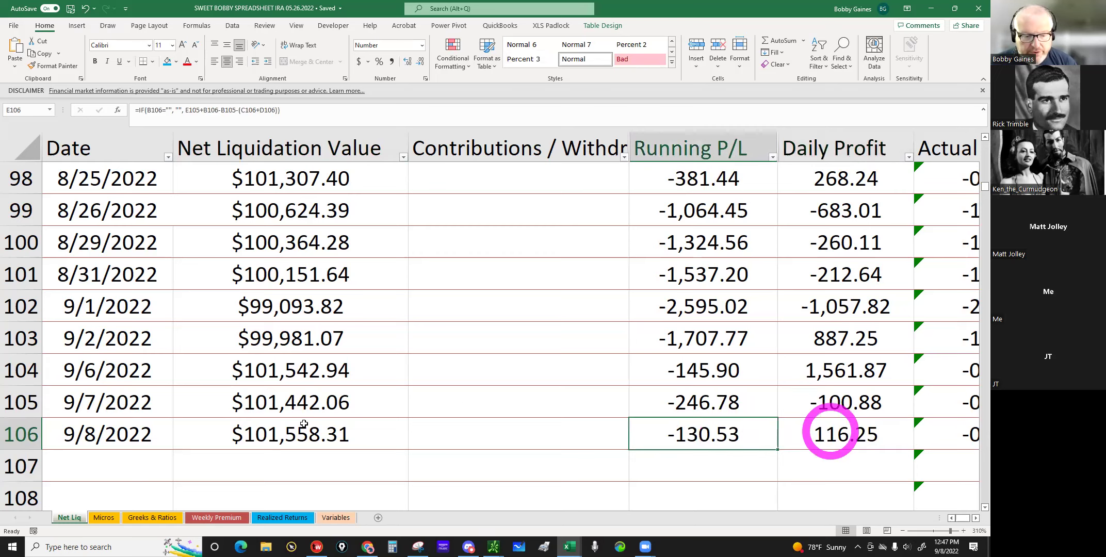
Step: Switch to thinkorswim and open the Monitor's Activity and Positions view
left_click(493, 546)
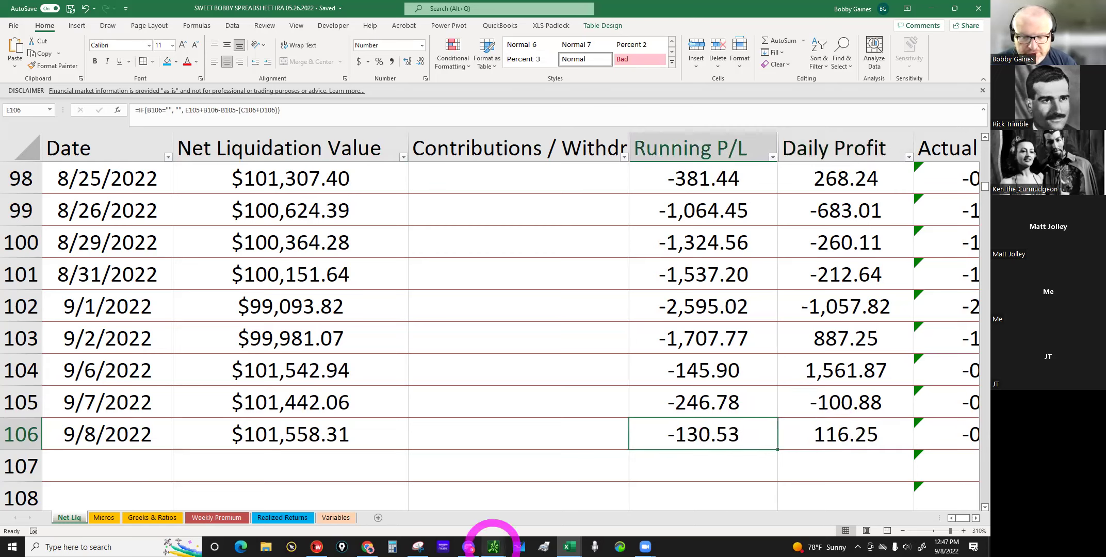
mouse_move(568, 546)
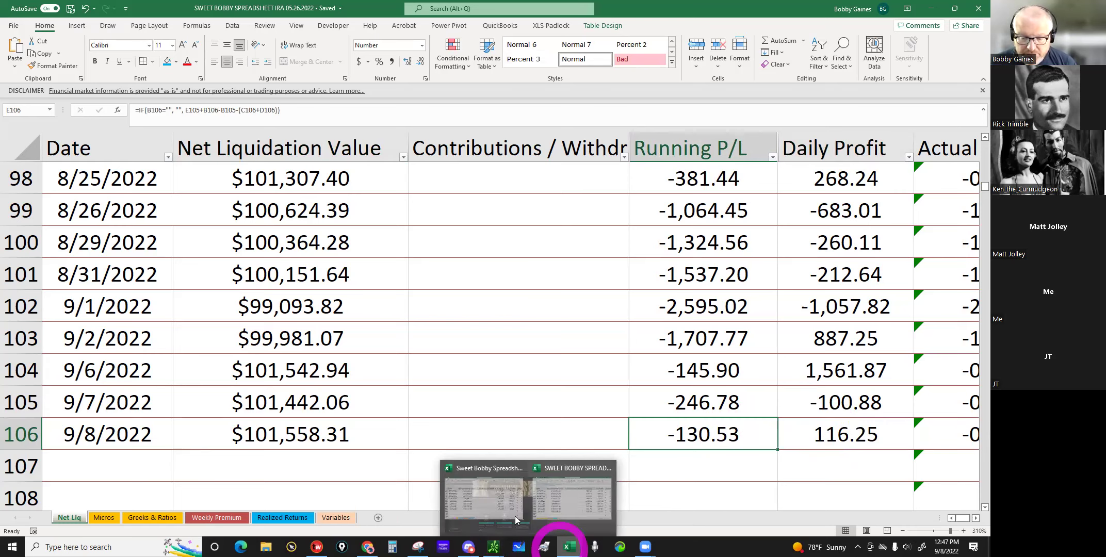
left_click(554, 115)
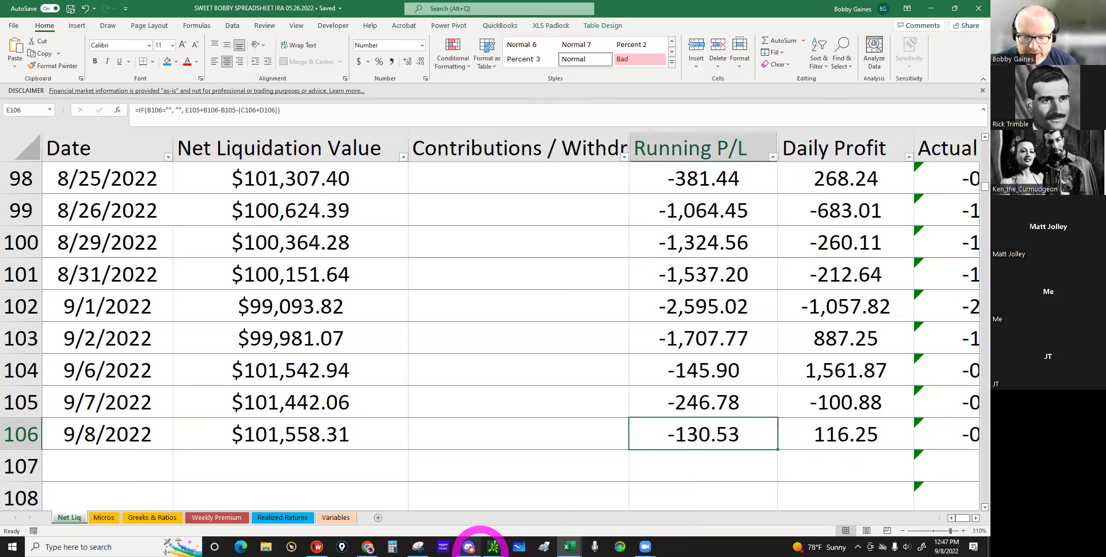
mouse_move(493, 547)
left_click(431, 515)
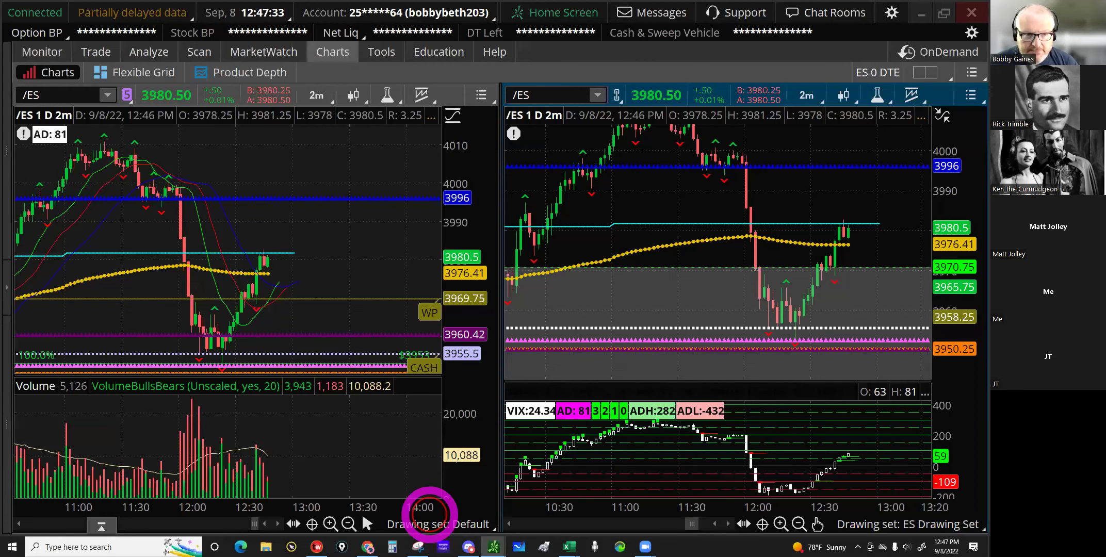
left_click(33, 52)
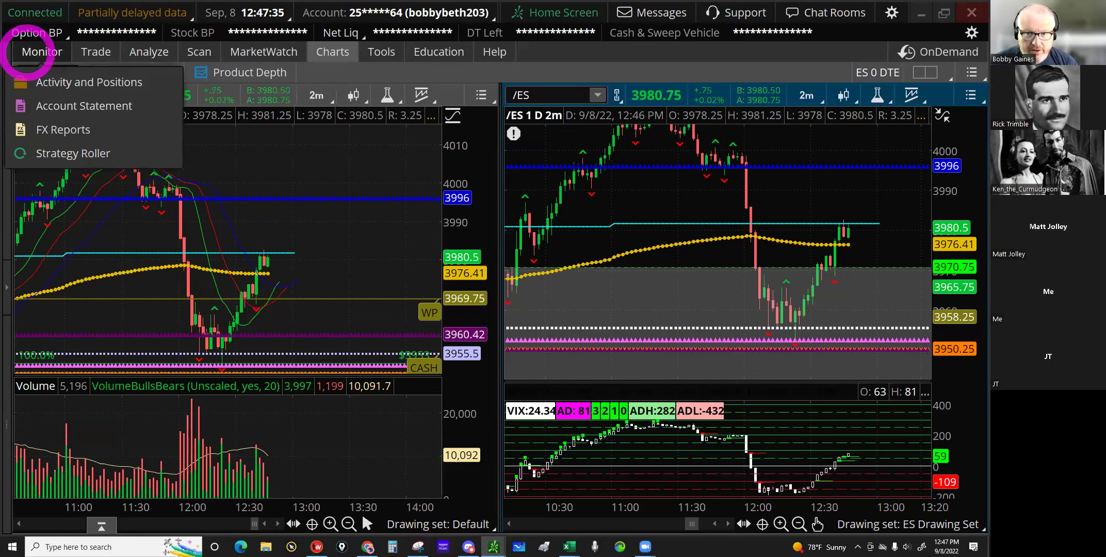
left_click(33, 52)
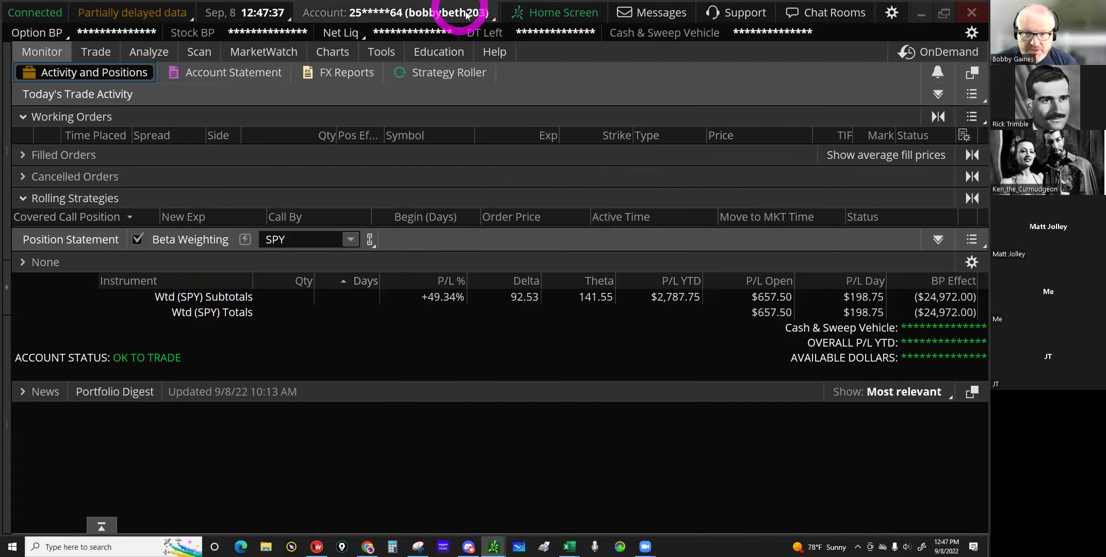
Step: Check the position statements of the other linked trading accounts one after another
left_click(466, 14)
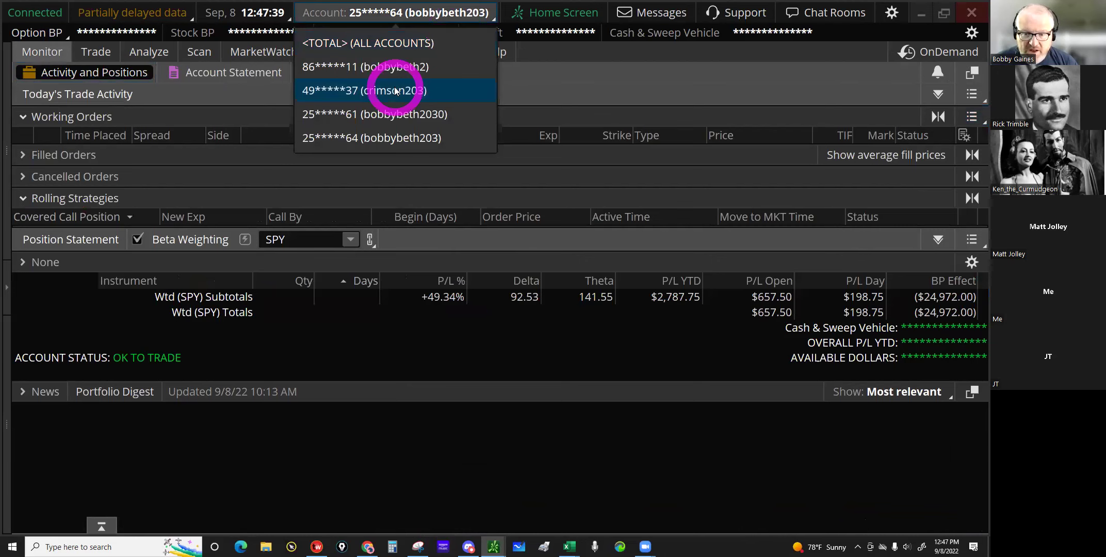
left_click(395, 90)
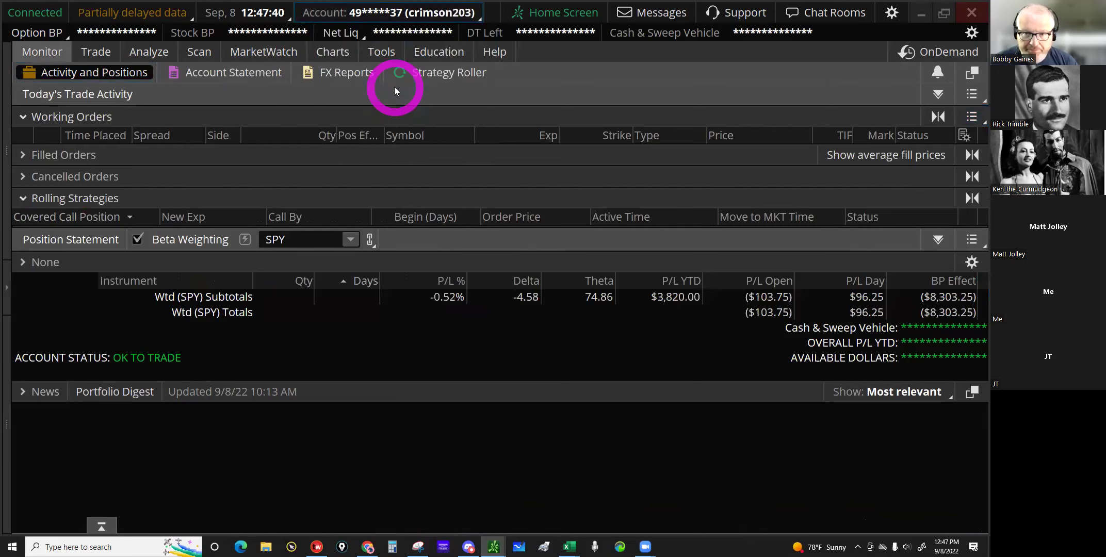
left_click(436, 20)
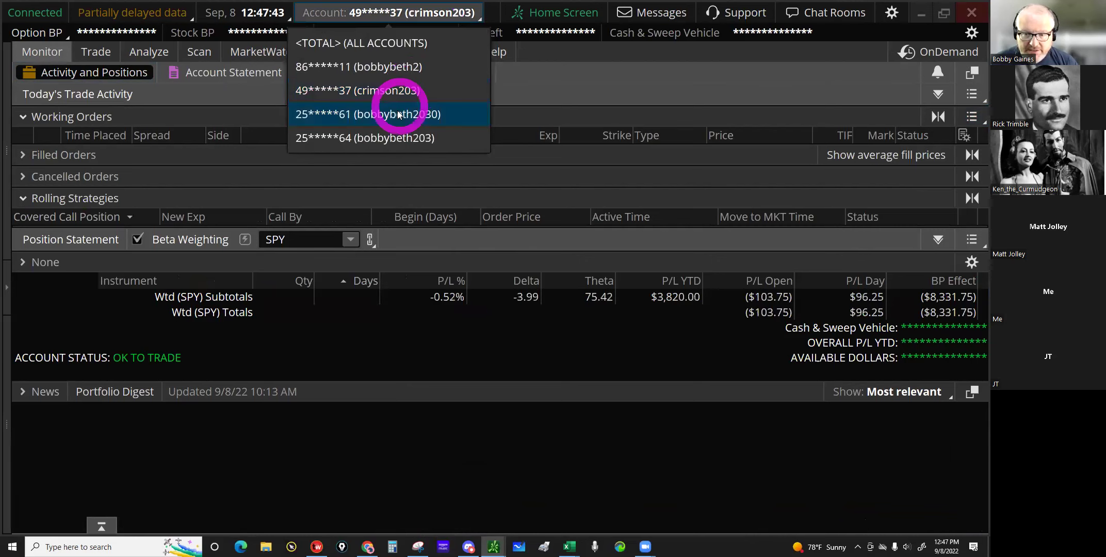
left_click(398, 114)
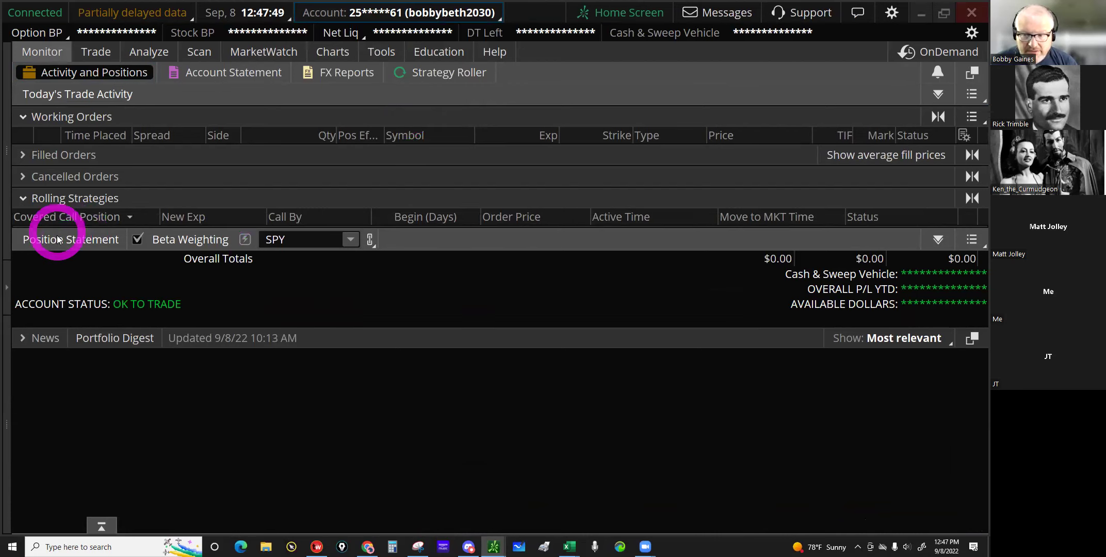
left_click(453, 13)
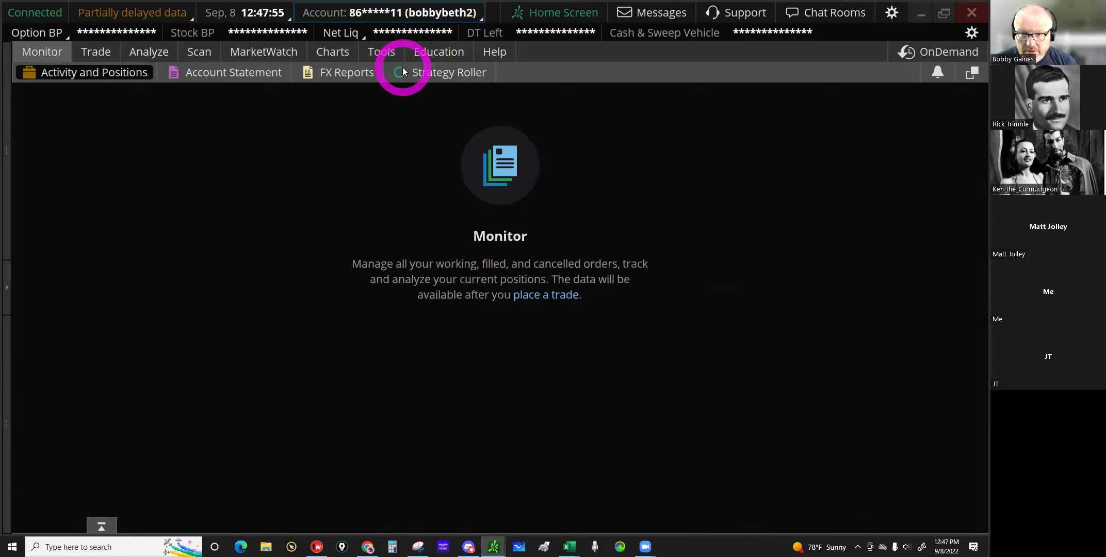
left_click(433, 13)
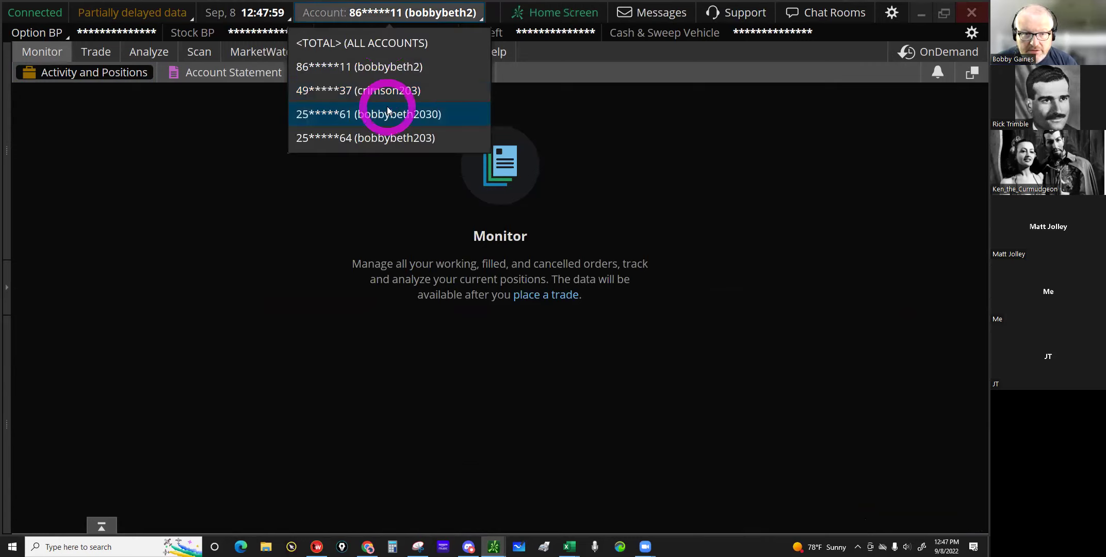
left_click(388, 113)
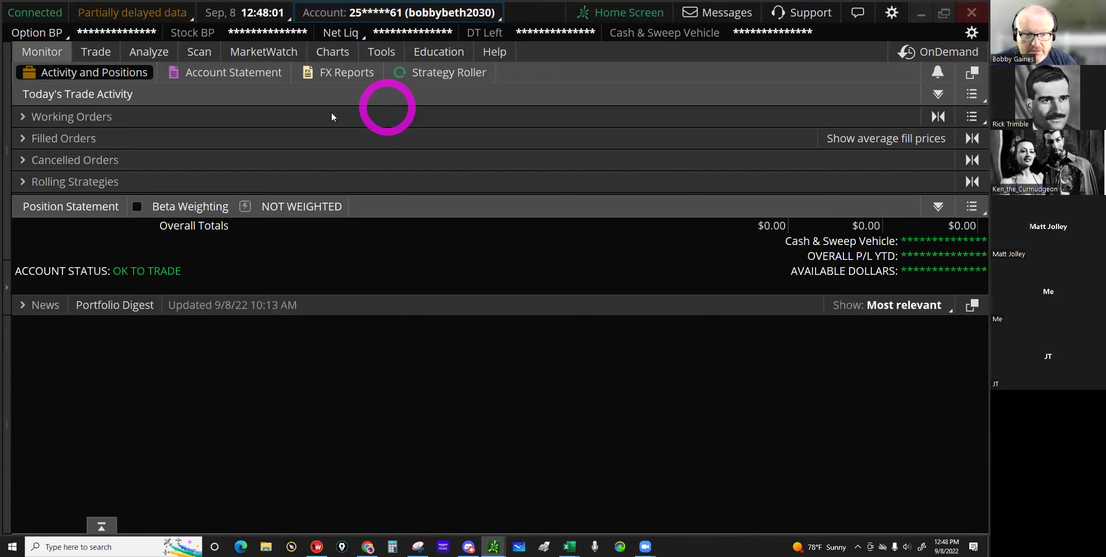
Step: Enable beta weighting in the account's position statement, and briefly expand the News section before collapsing it again
left_click(137, 207)
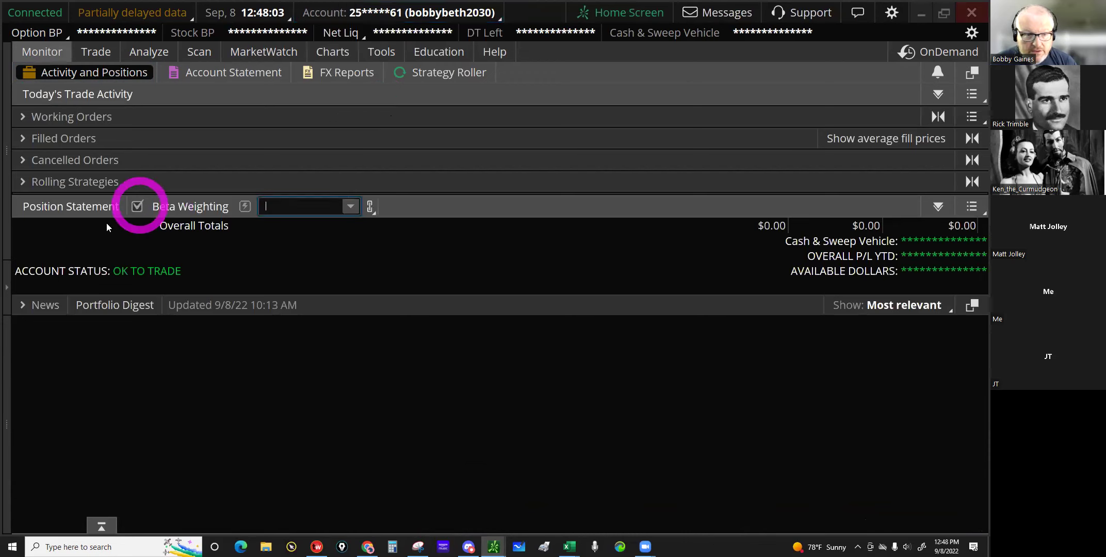
left_click(22, 305)
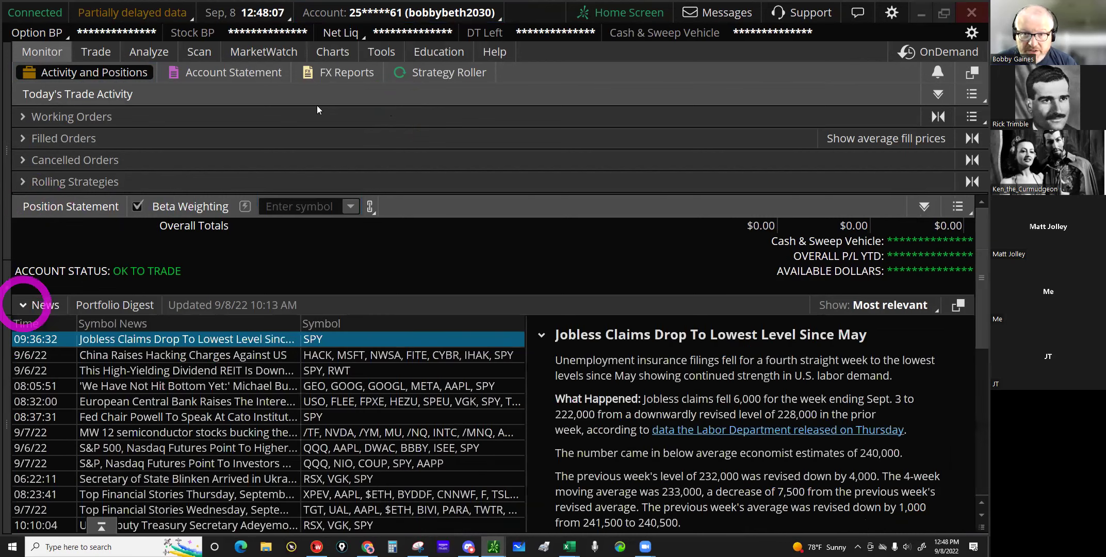
left_click(23, 305)
Step: Switch to the account holding the /MES position and beta-weight its position statement to SPY
left_click(455, 13)
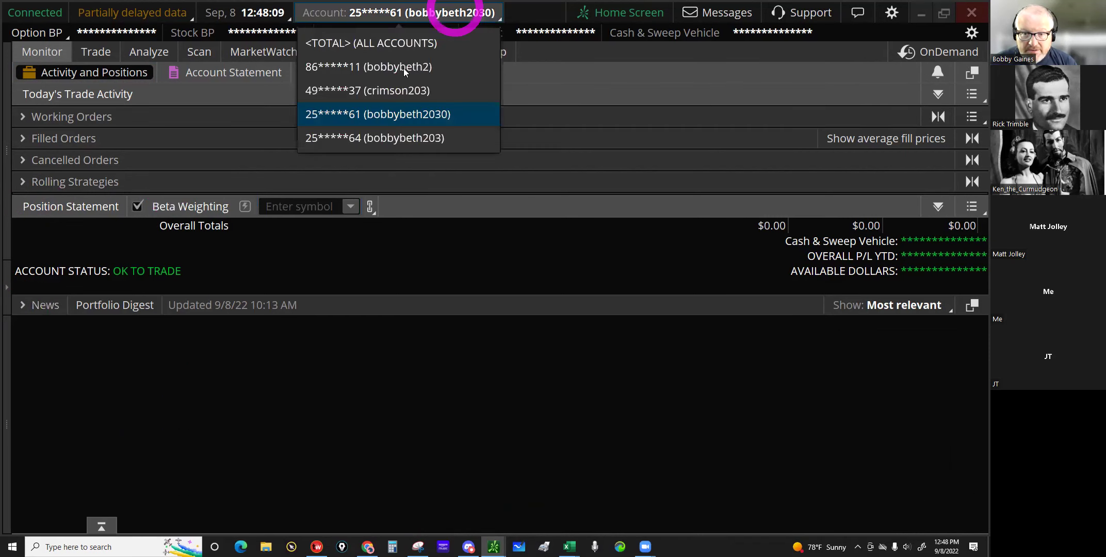
left_click(405, 67)
left_click(405, 90)
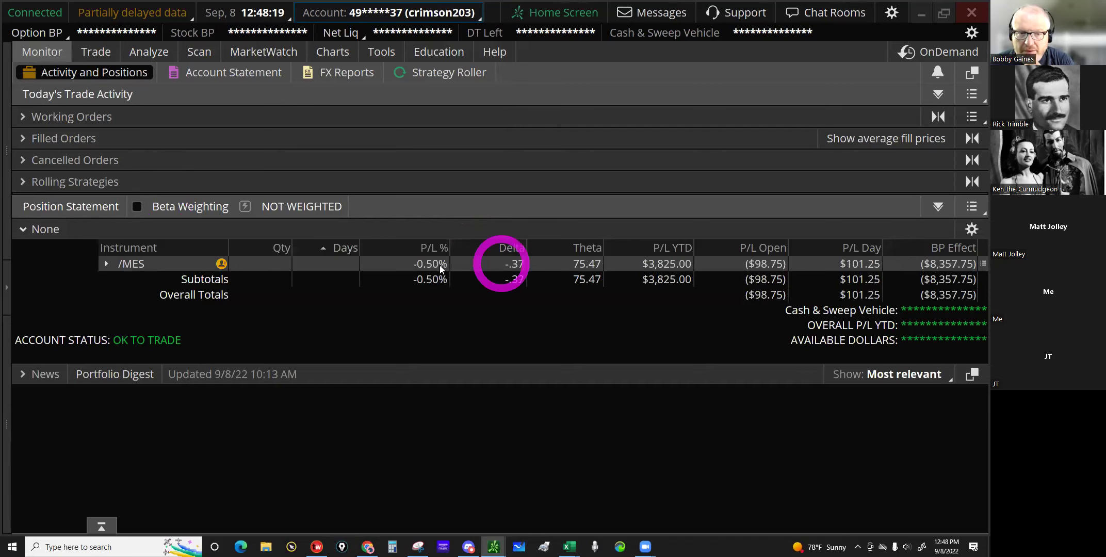
left_click(137, 207)
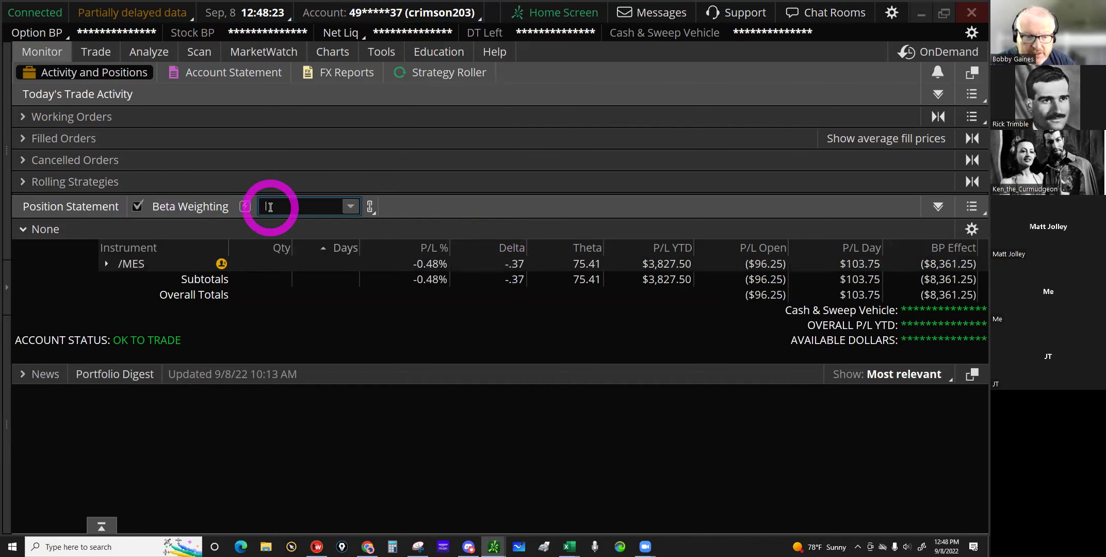
type("SPY")
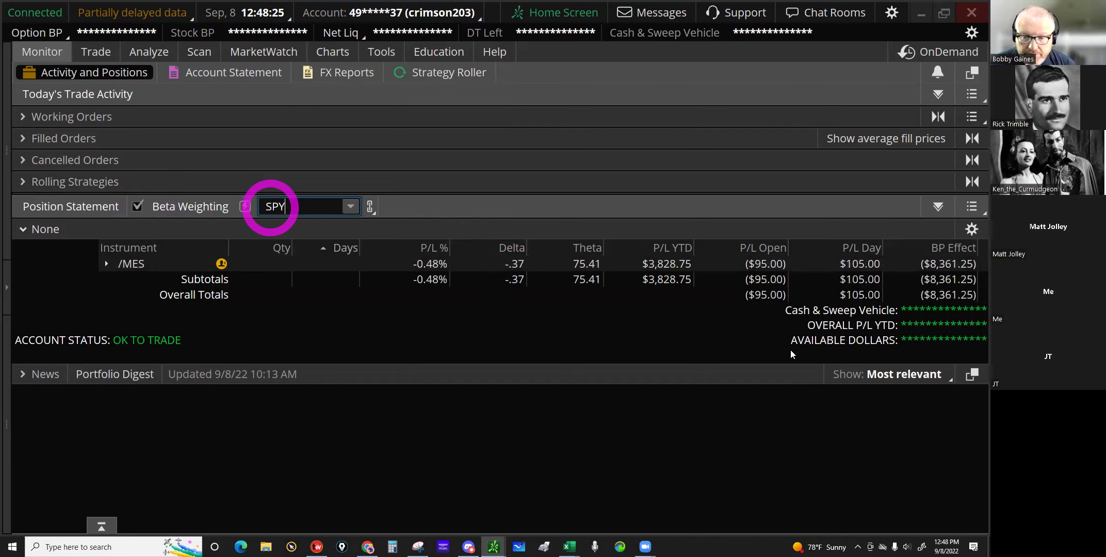
key("Return")
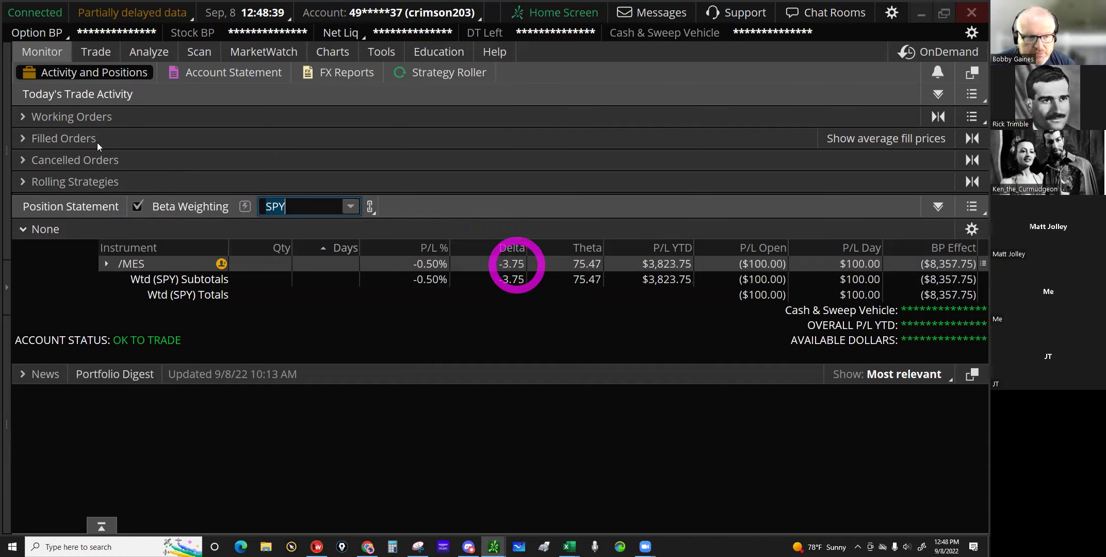
Step: Review the trade history in this account's statement, collapse it, and return to Activity and Positions
left_click(198, 73)
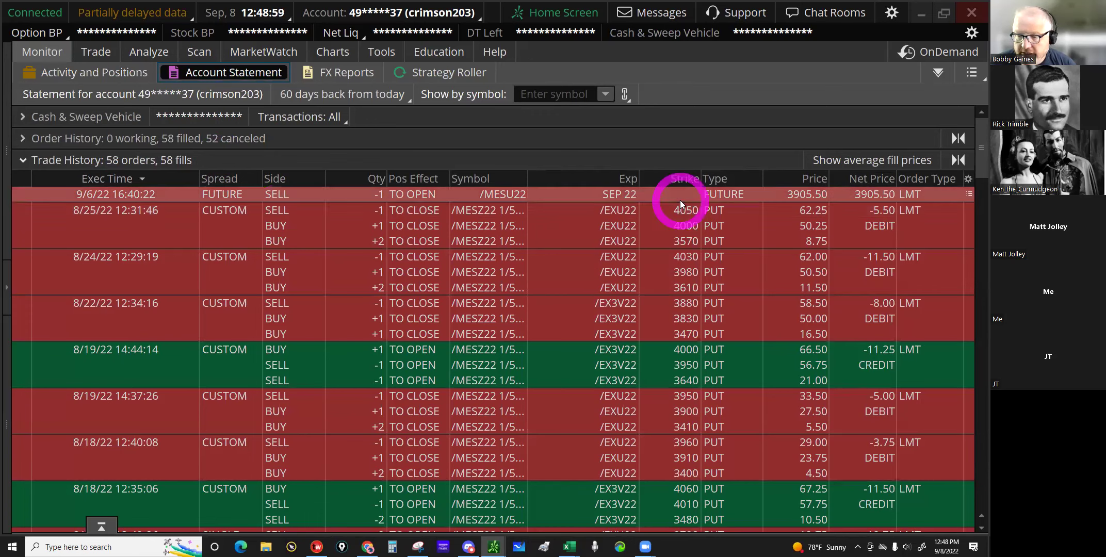
left_click(23, 160)
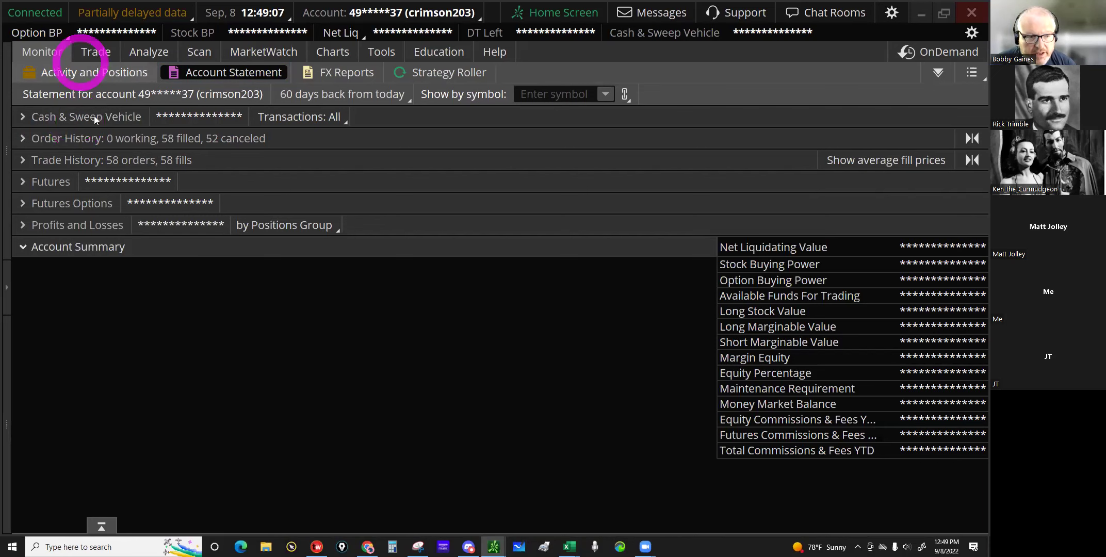
left_click(67, 74)
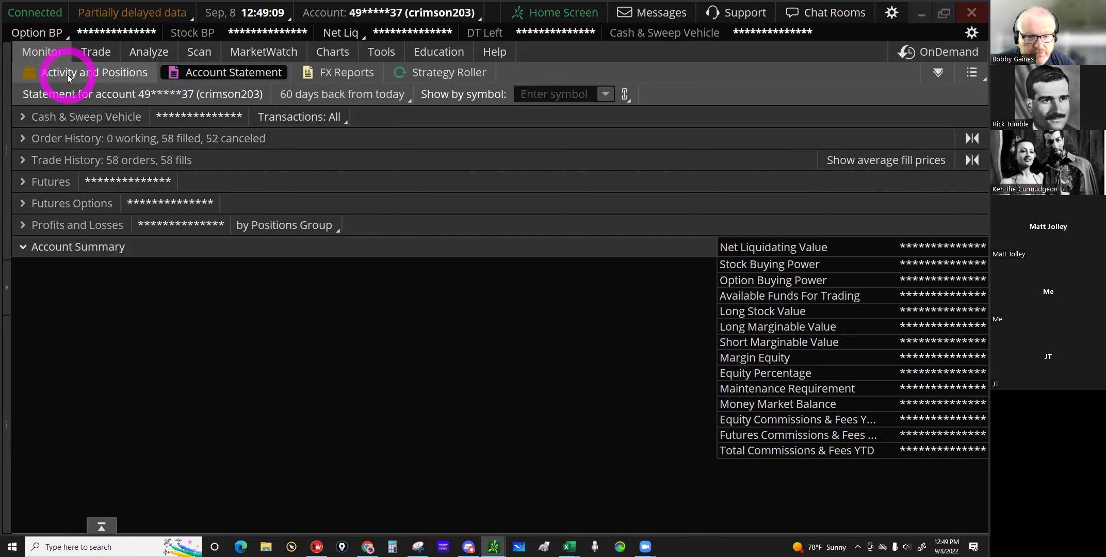
Step: Read the /MES position's beta-weighted delta, and open the Greeks & Ratios sheet of the 07.22.2022 workbook in Excel
left_click(504, 265)
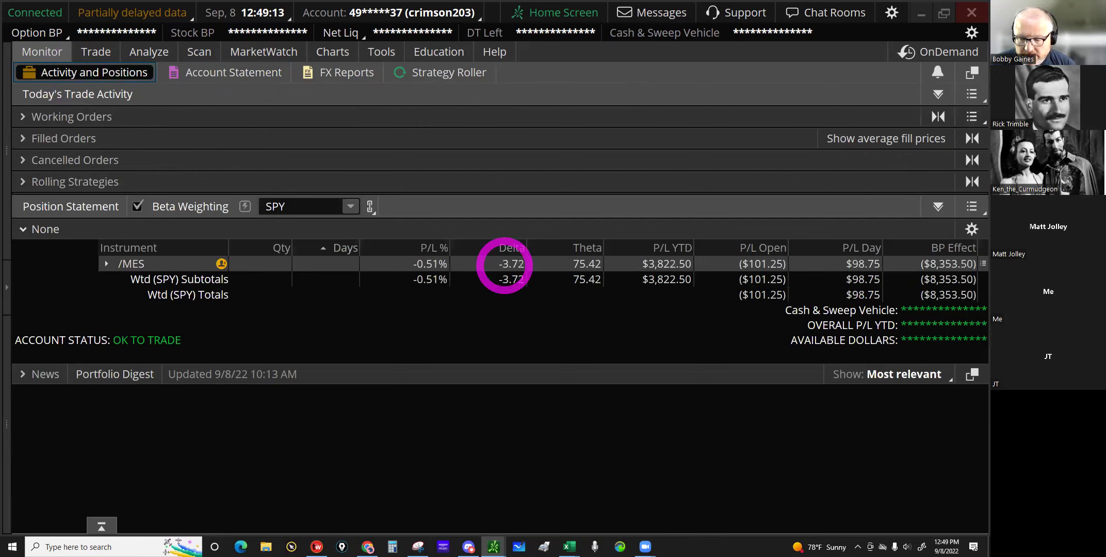
left_click(590, 542)
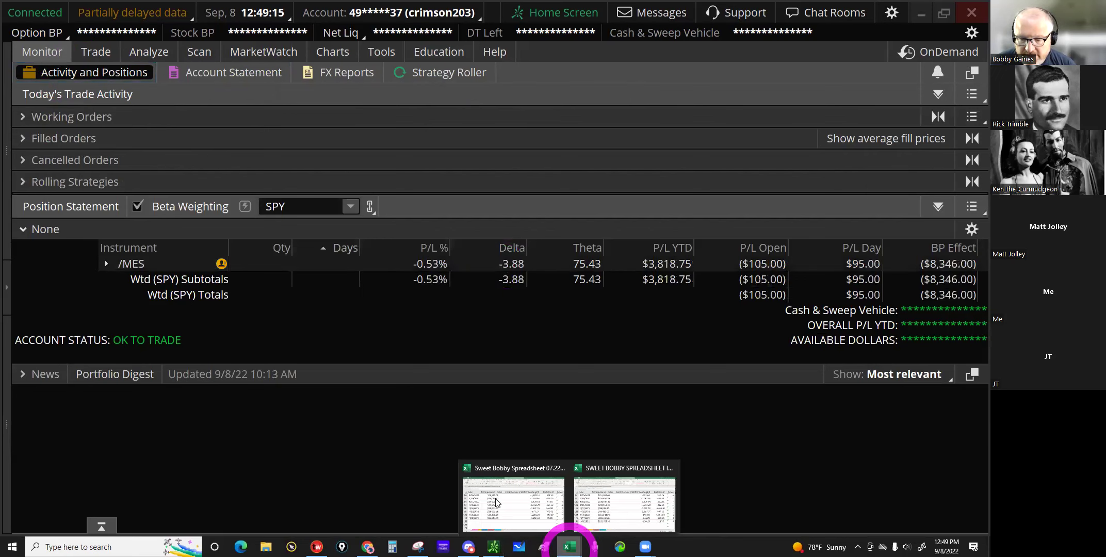
left_click(495, 499)
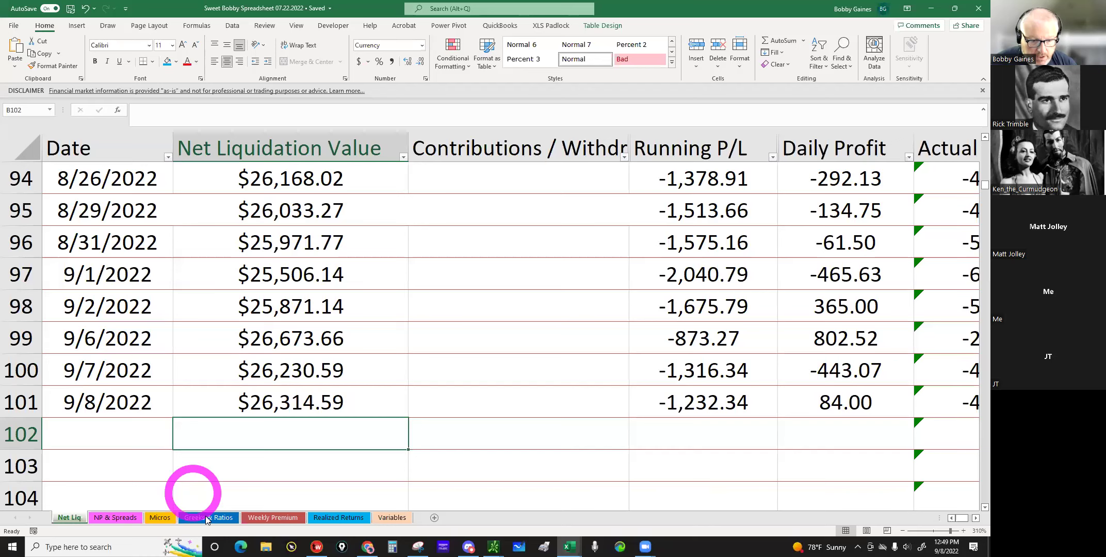
left_click(207, 517)
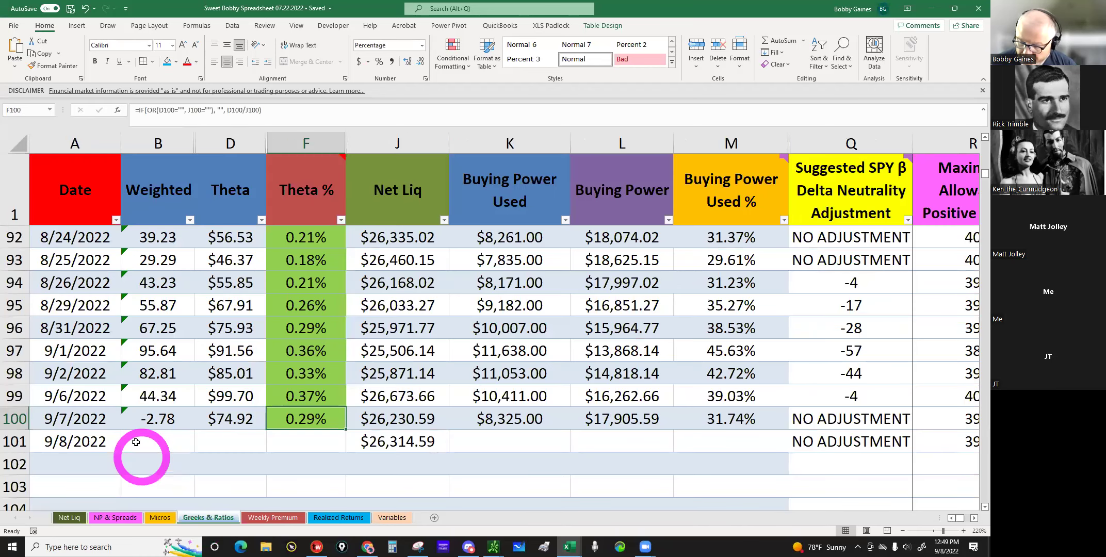
Step: Enter -3.72 as the weighted delta for 9/8/2022 in cell B101
left_click(137, 442)
type("-3.72")
key("Return")
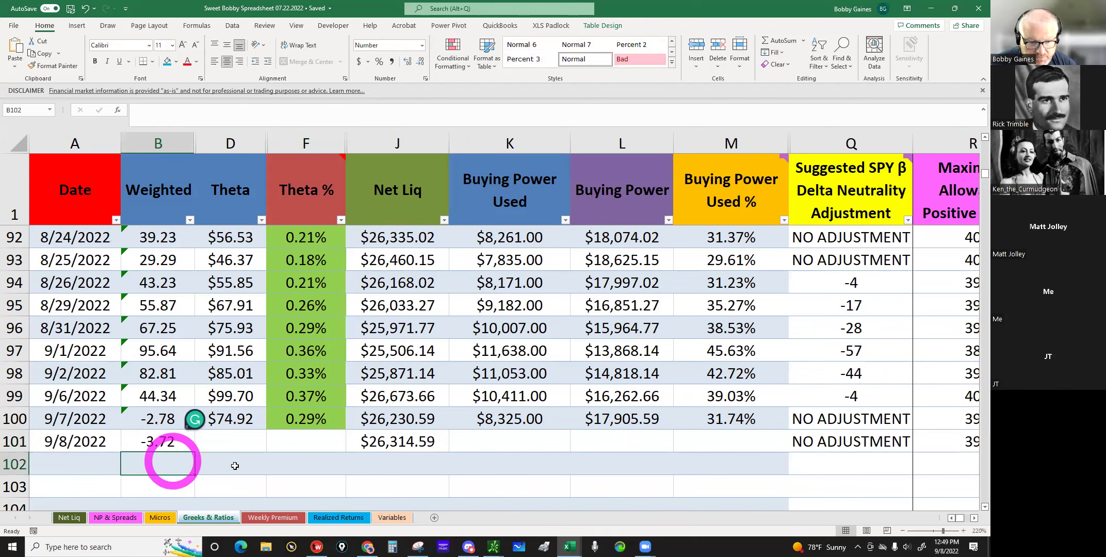
Step: Check the /MES theta in thinkorswim and enter 75.42 as the 9/8/2022 theta in cell D101 of the Excel sheet
left_click(238, 438)
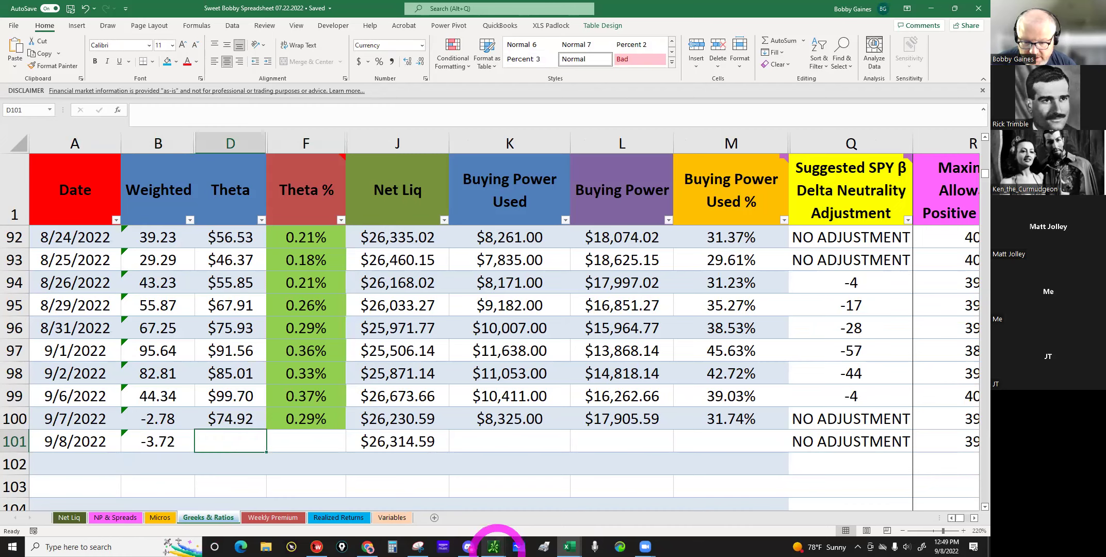
left_click(493, 546)
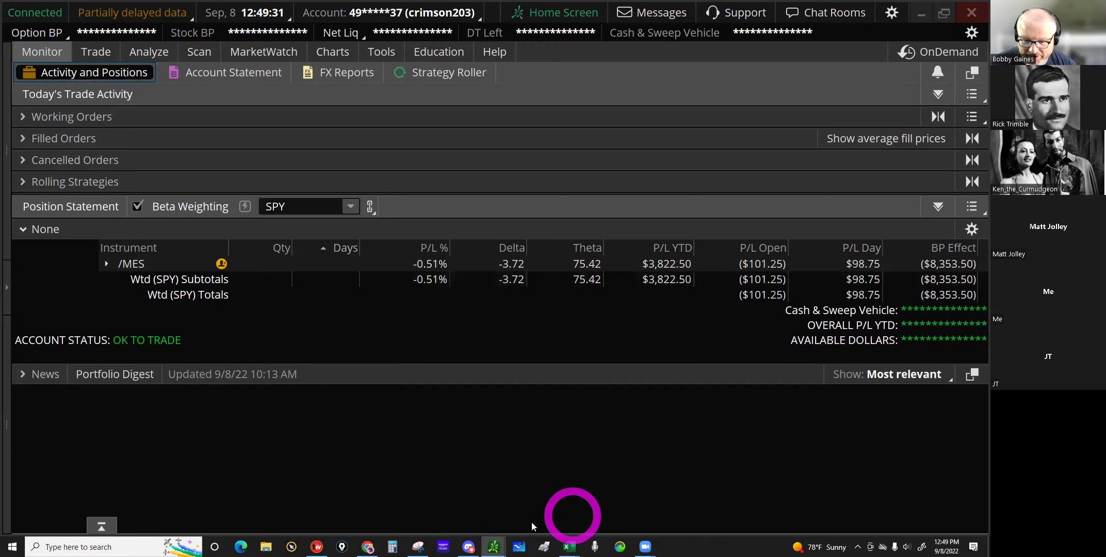
mouse_move(569, 547)
left_click(505, 503)
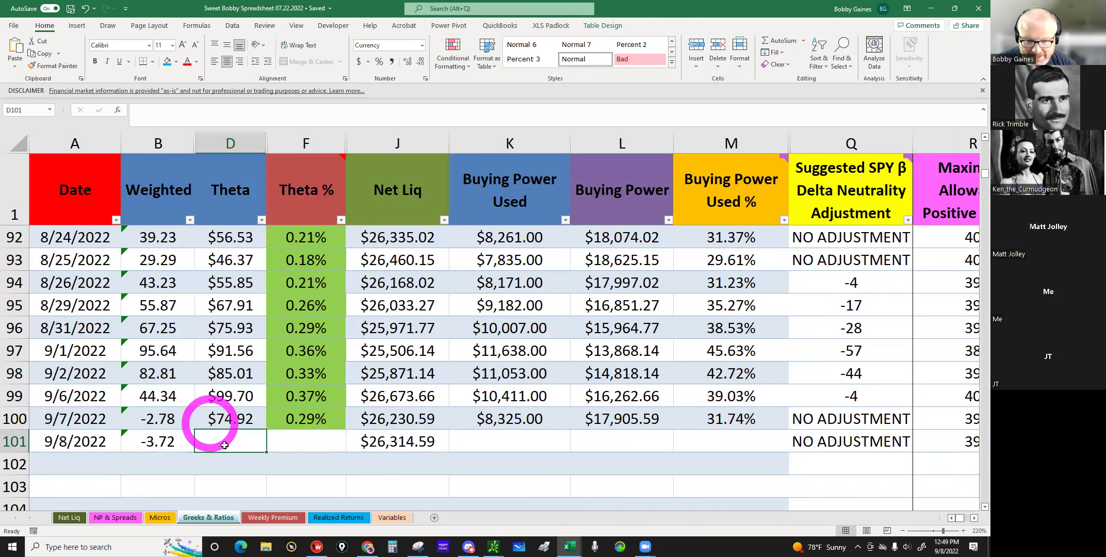
left_click(225, 445)
type("7")
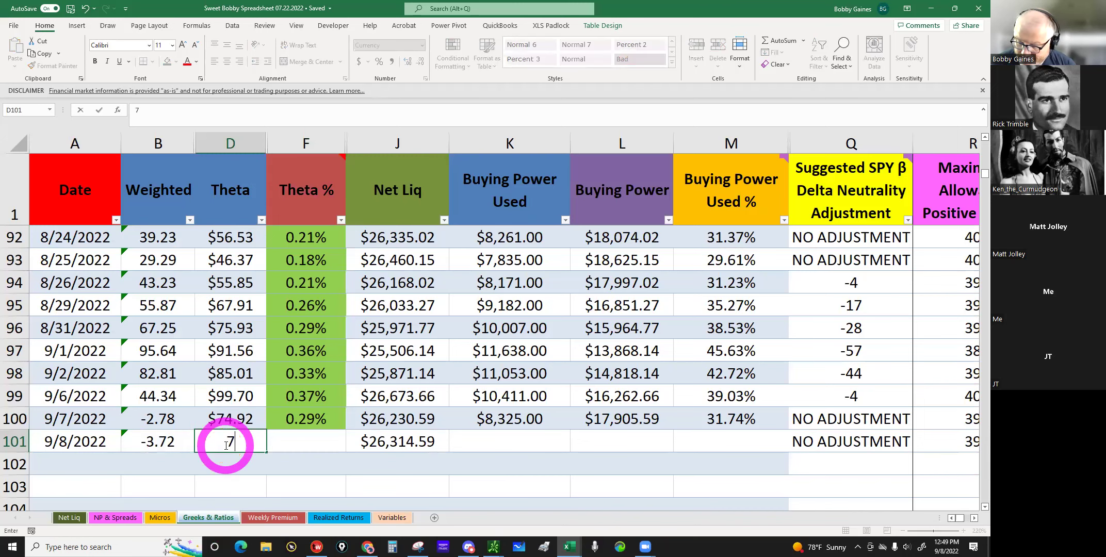
type("5.42")
key("Return")
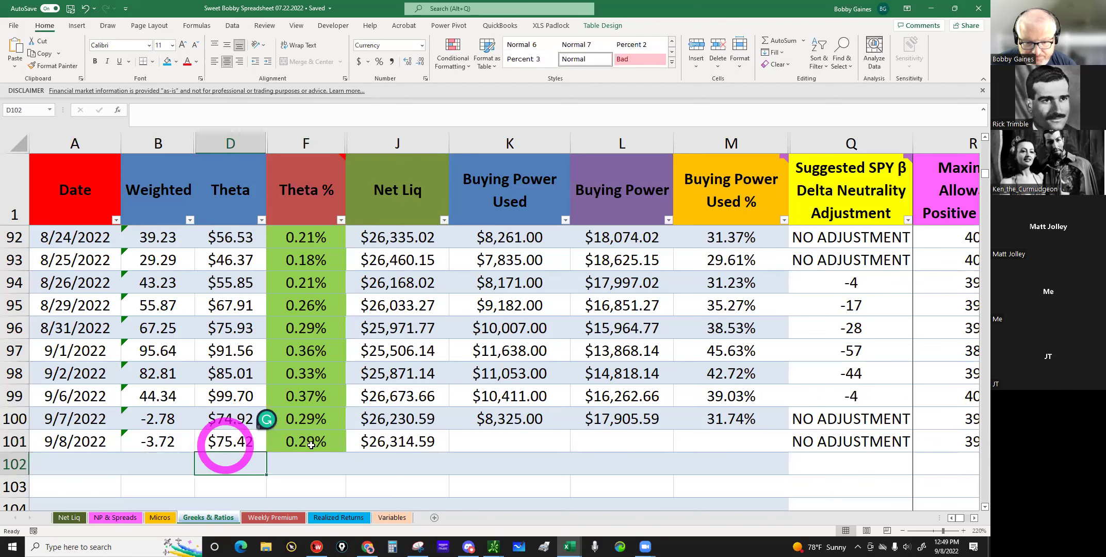
Step: Check the position's BP Effect in thinkorswim and enter 8349 as the 9/8/2022 buying power used in cell K101 in Excel
left_click(458, 436)
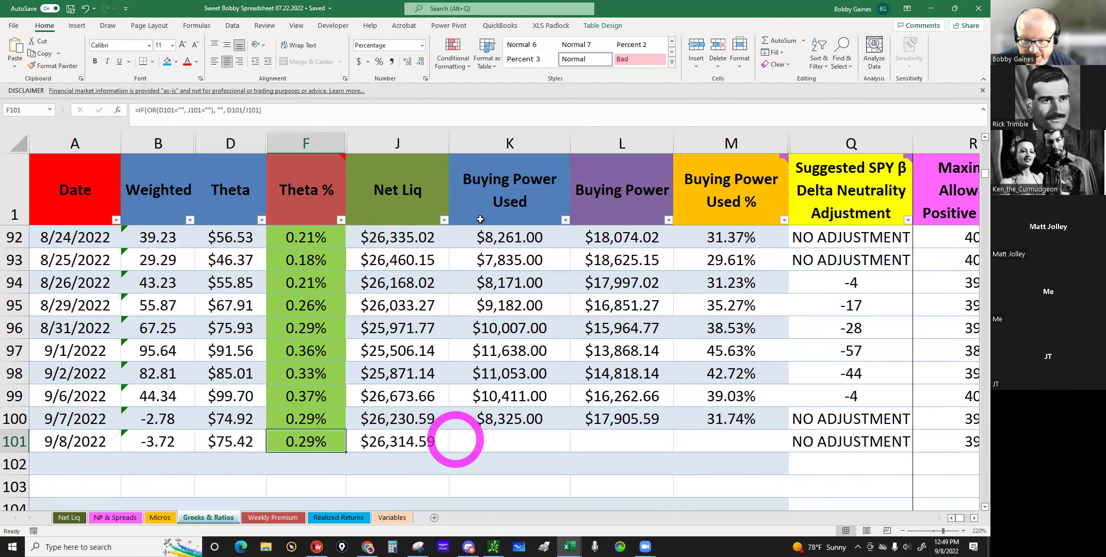
left_click(503, 531)
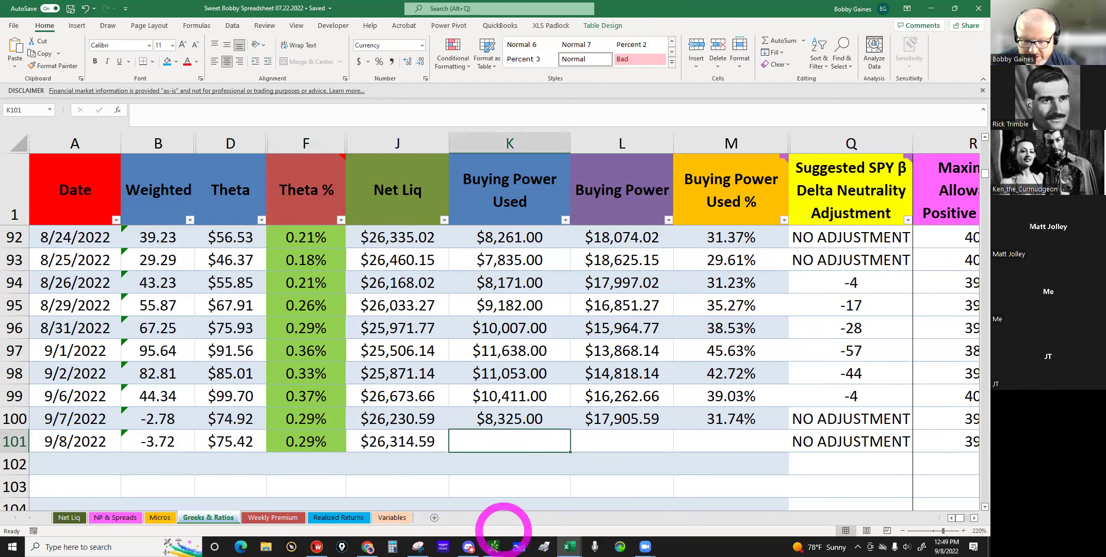
left_click(477, 488)
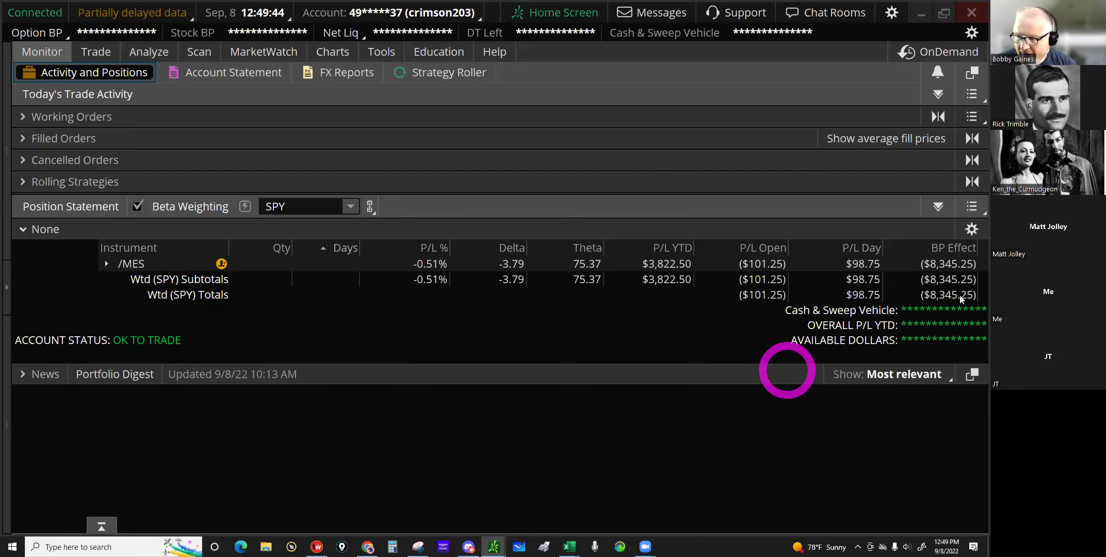
left_click(650, 505)
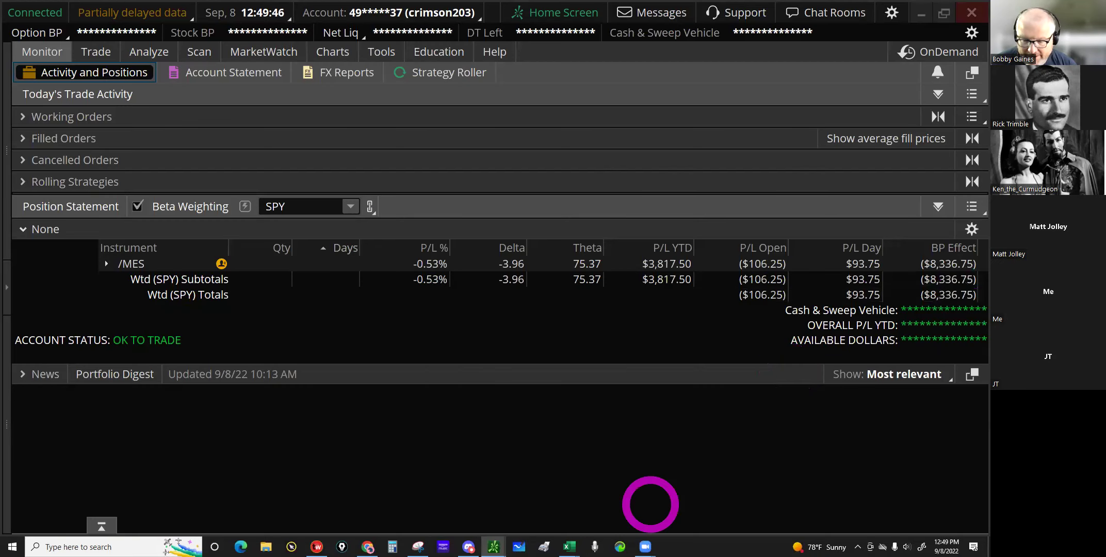
left_click(529, 509)
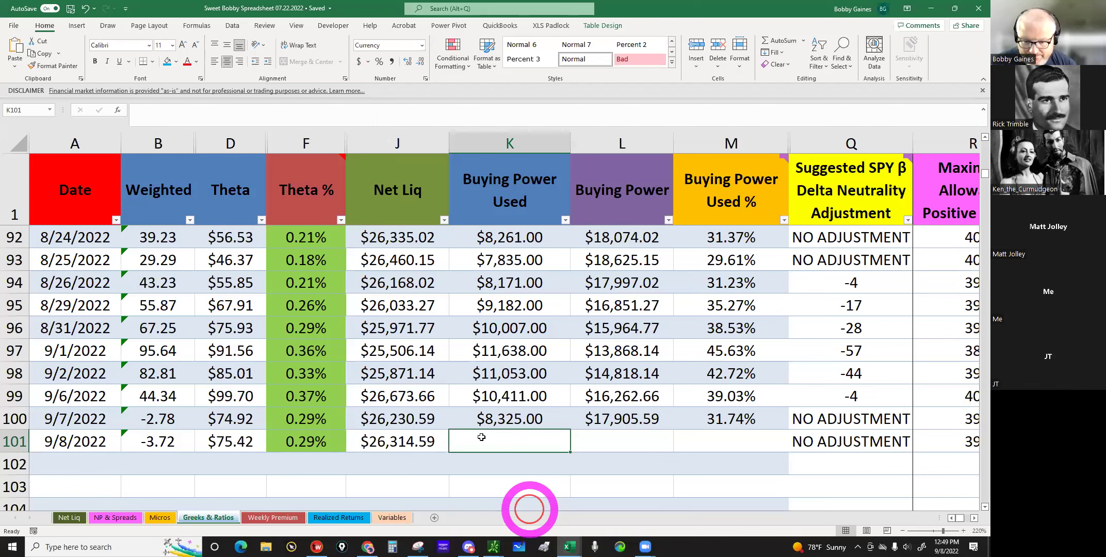
left_click(482, 436)
type("8")
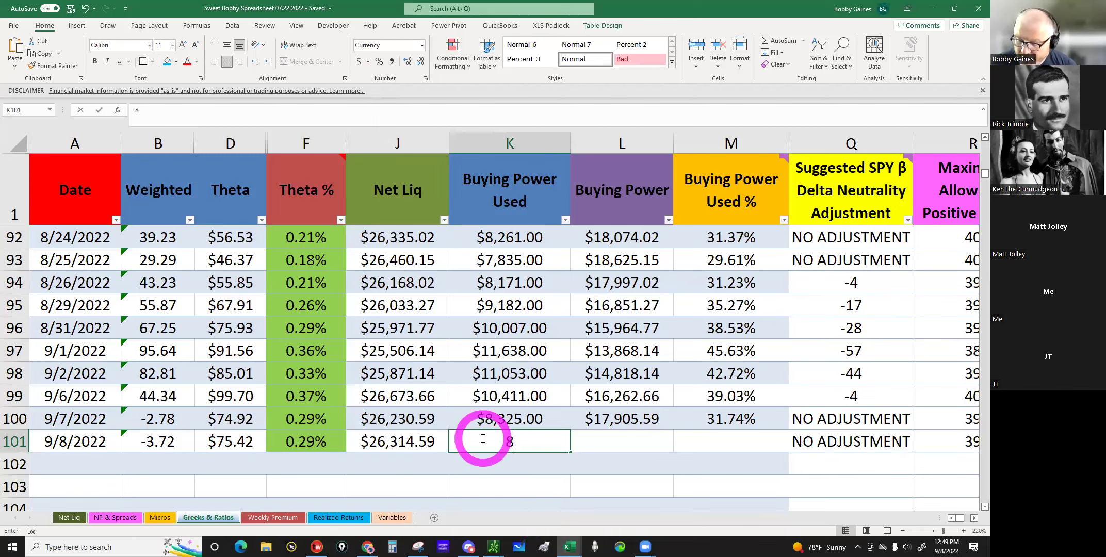
type("349")
key("Return")
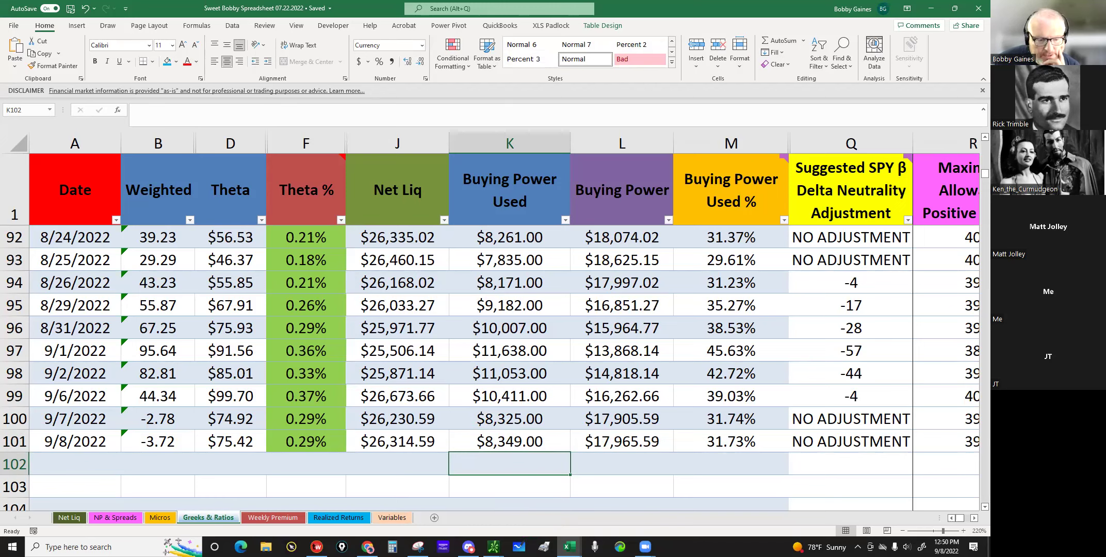
Step: Select the 9/8/2022 weighted delta in cell B101, open Calculator, and move its window over the Net Liq and Buying Power Used columns
left_click(156, 444)
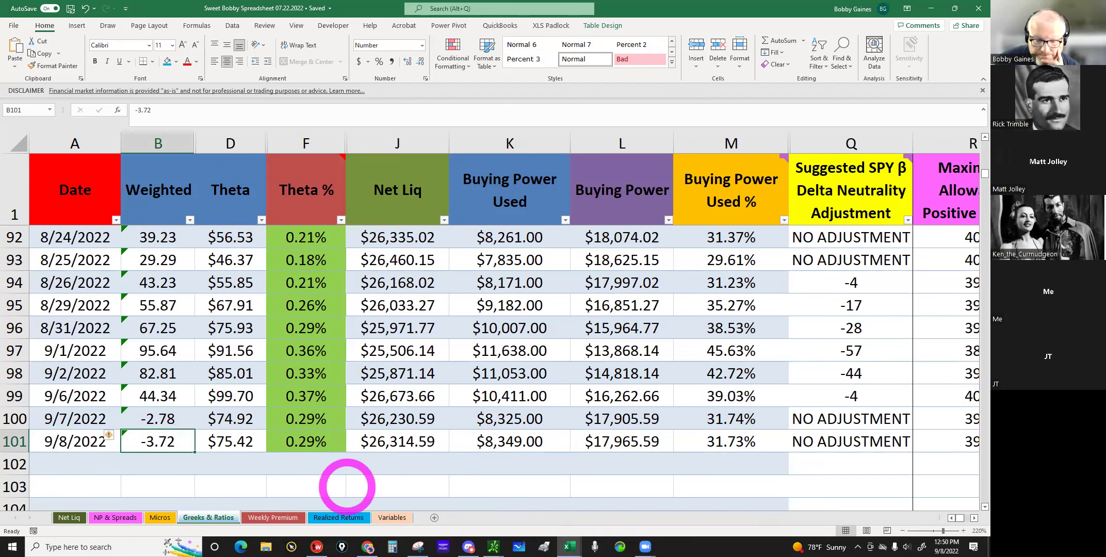
left_click(392, 546)
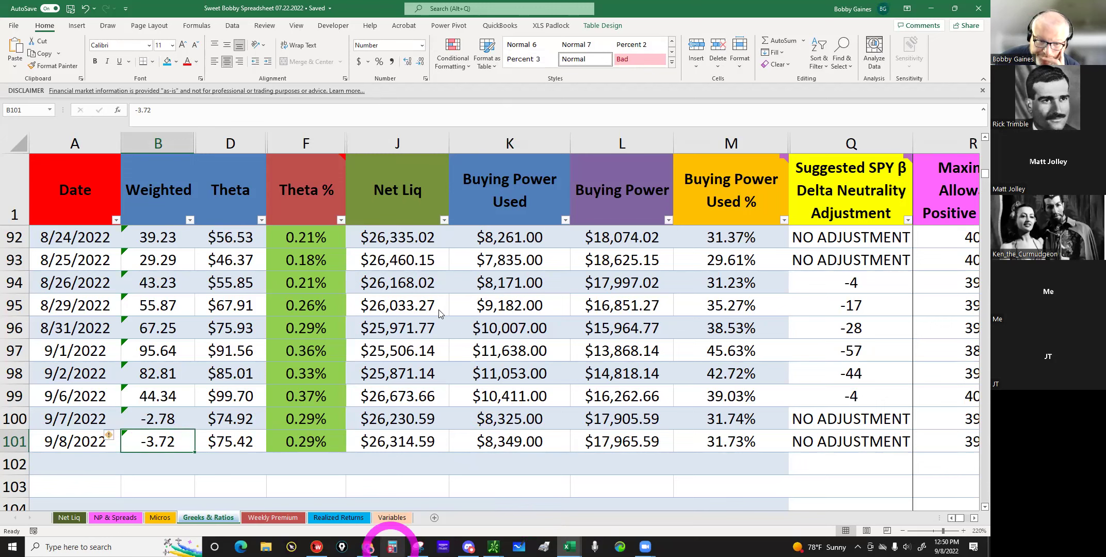
left_click(650, 74)
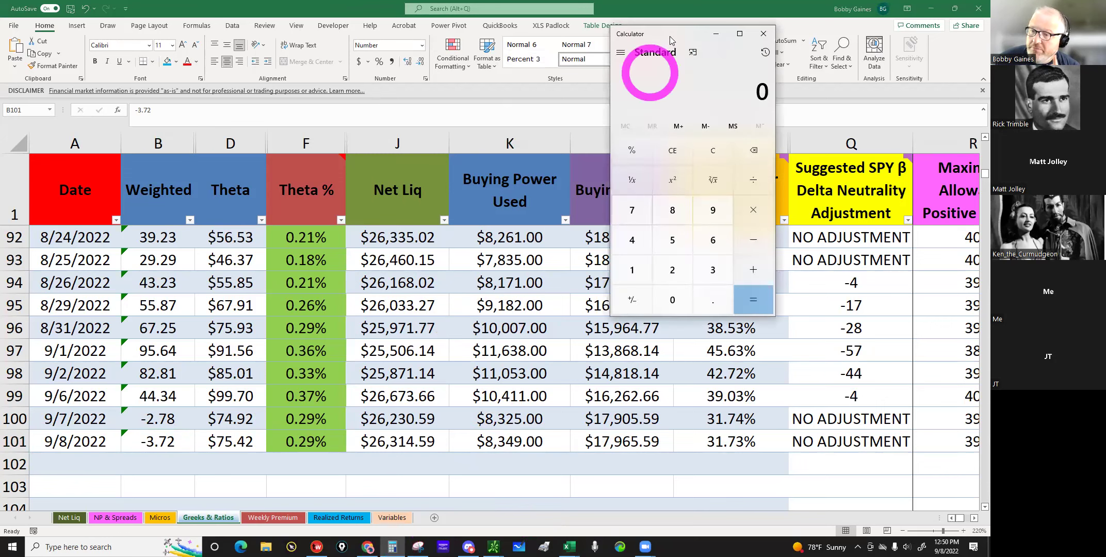
left_click(673, 28)
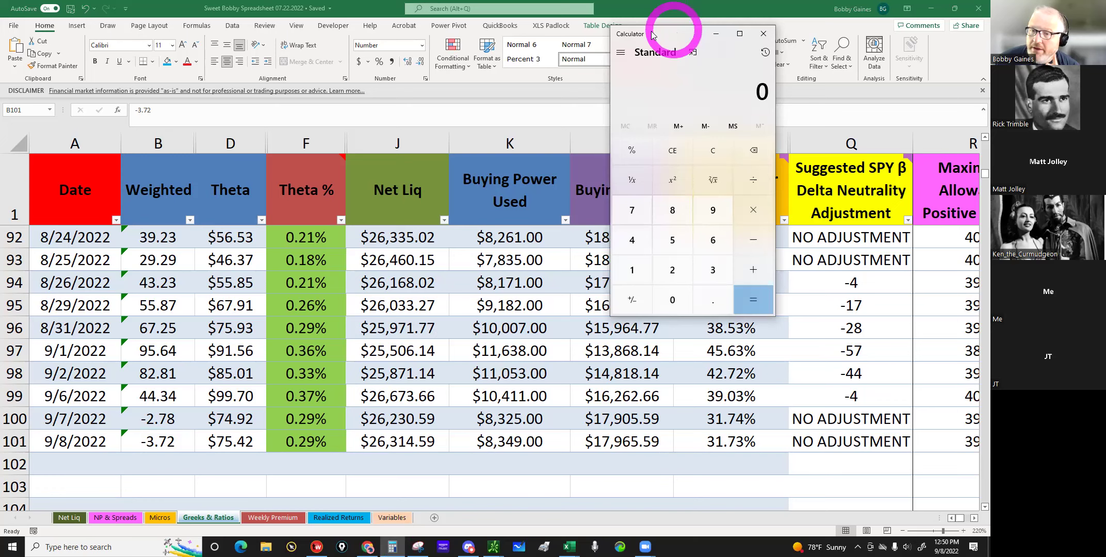
left_click_drag(652, 34, 652, 35)
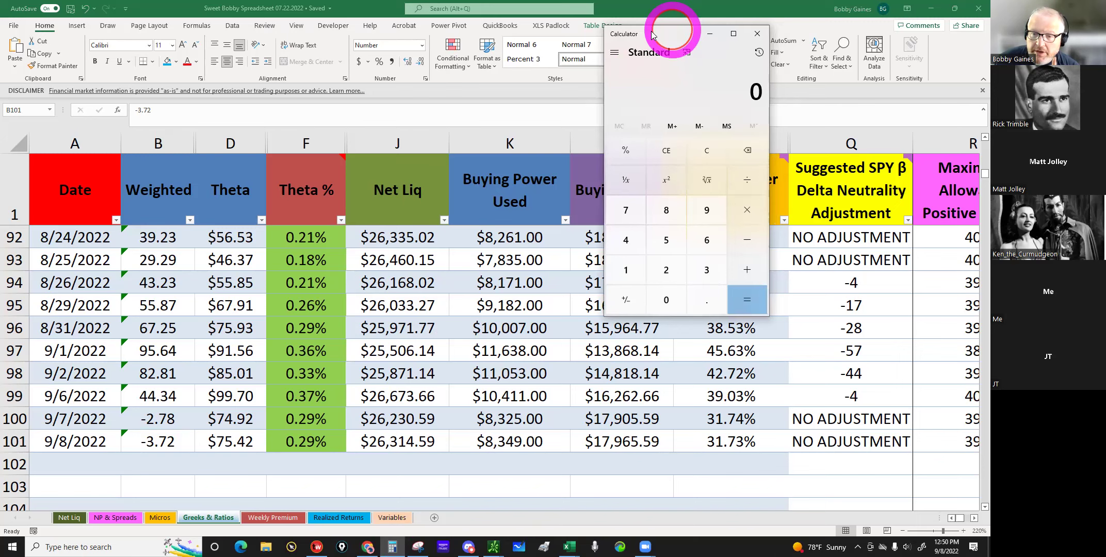
left_click_drag(652, 34, 468, 23)
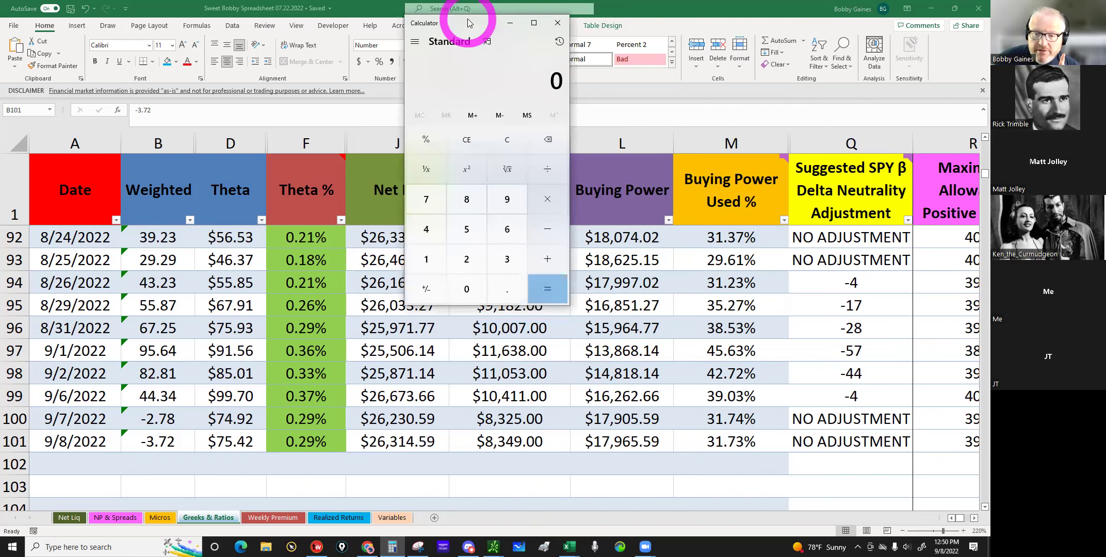
left_click(422, 230)
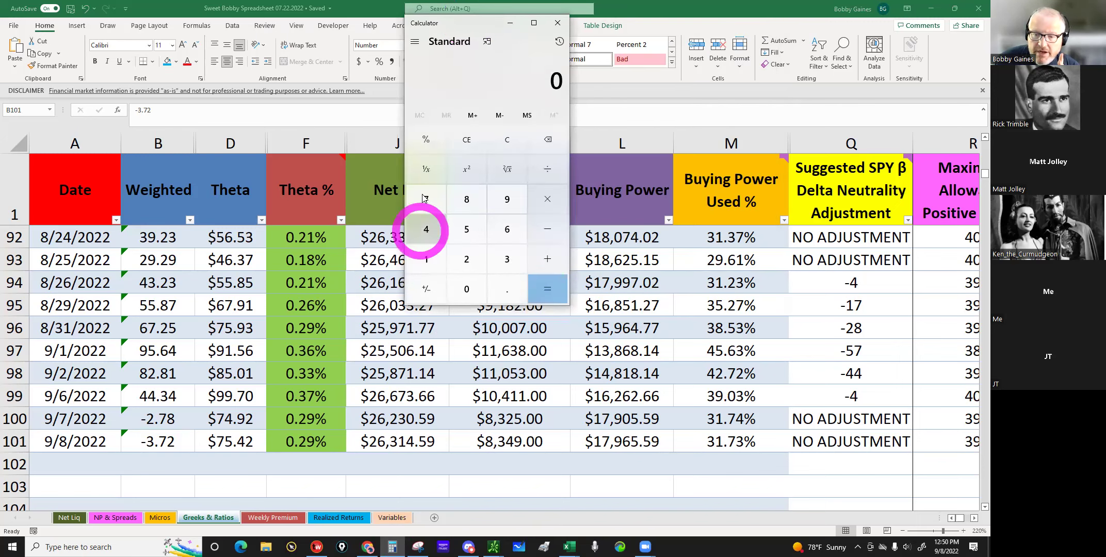
left_click(424, 198)
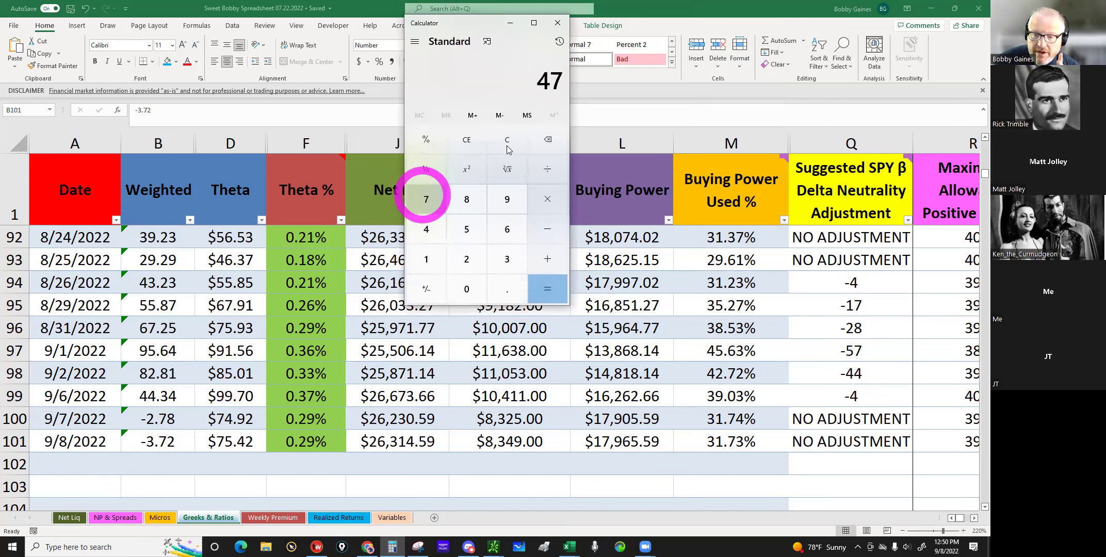
left_click(508, 146)
Step: Calculate -3.72 + 50 in Calculator
left_click(470, 235)
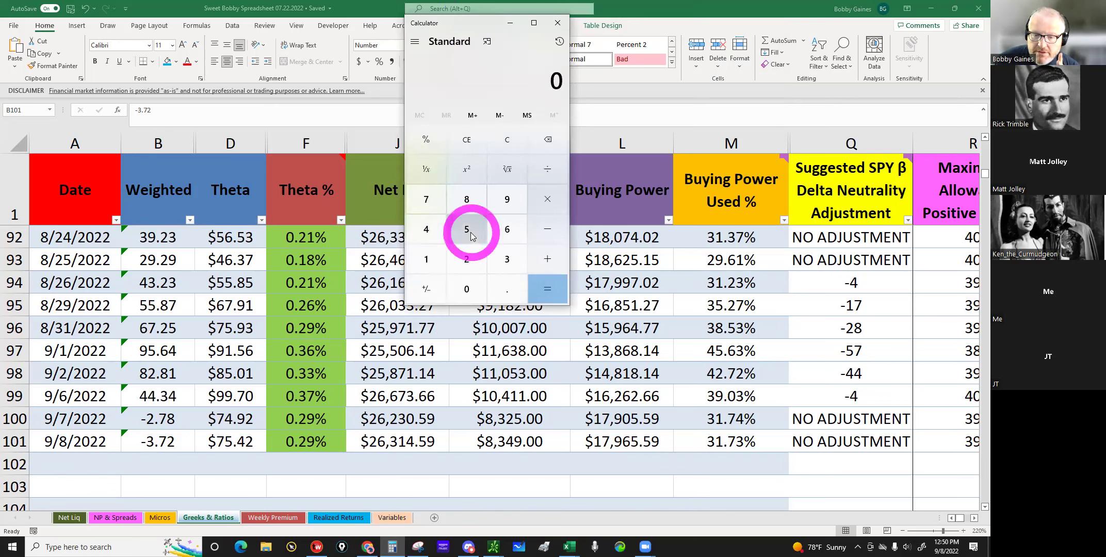
left_click(500, 286)
left_click(434, 210)
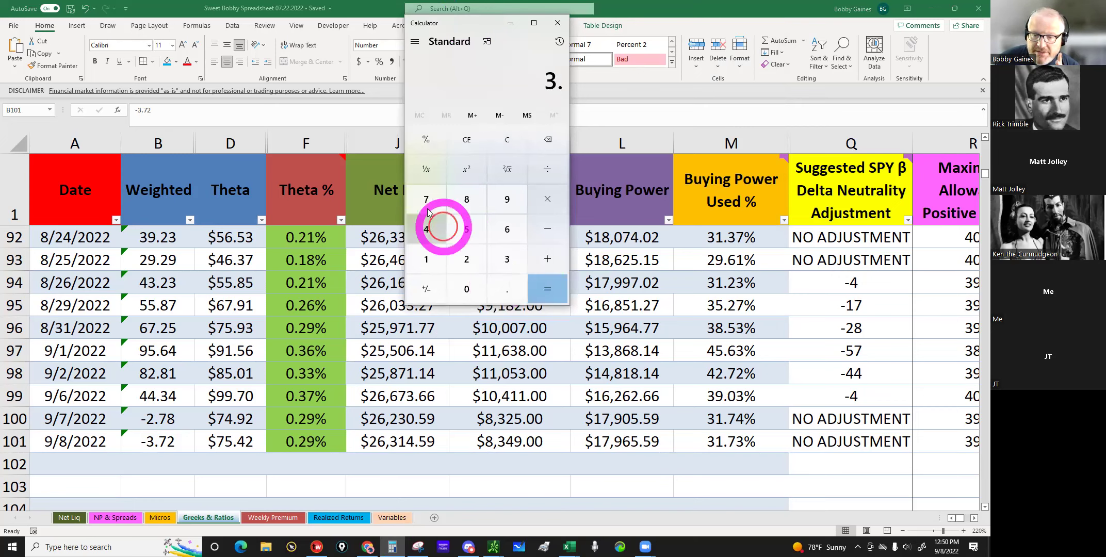
left_click(457, 260)
left_click(426, 289)
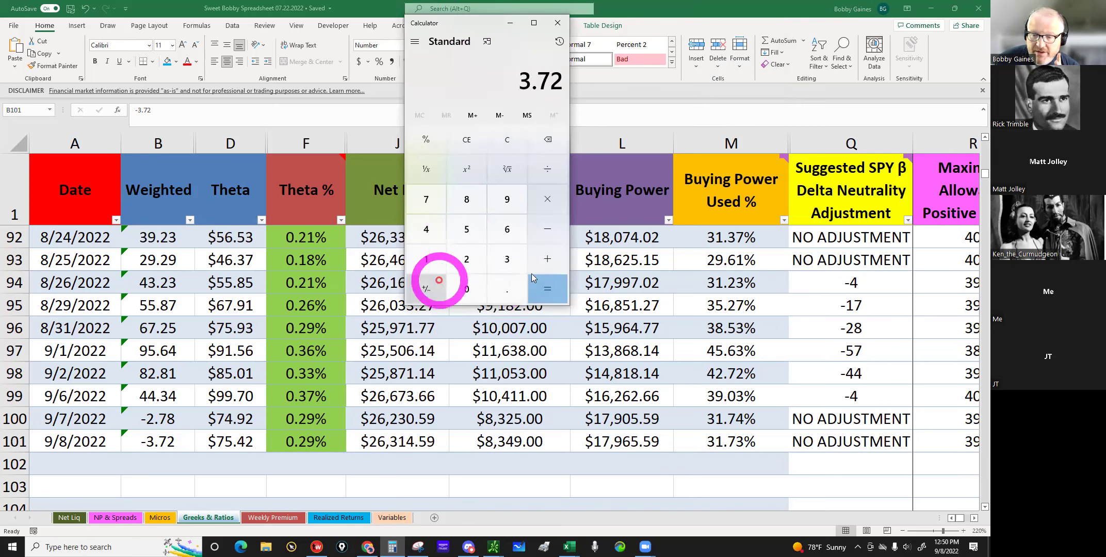
left_click(546, 263)
left_click(467, 234)
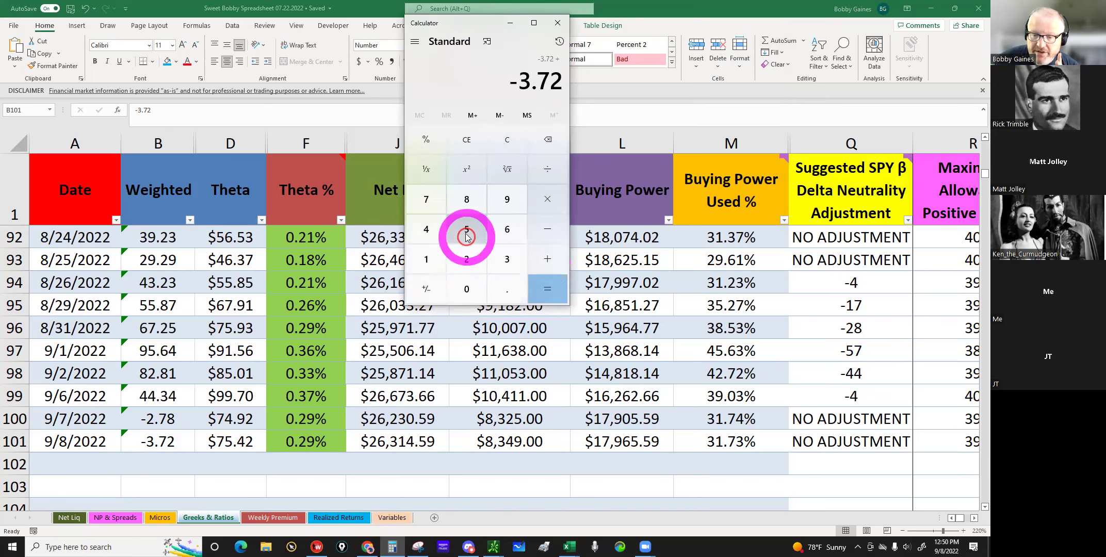
left_click(467, 289)
key("Return")
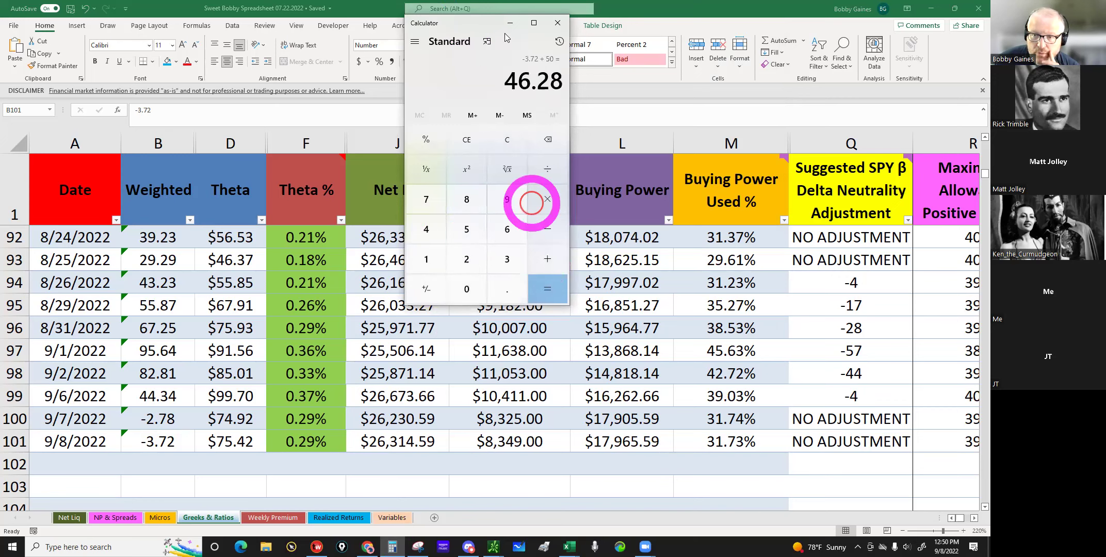
Step: Return to Excel and change the 9/8/2022 weighted delta in cell B101 to 46.28
left_click(308, 407)
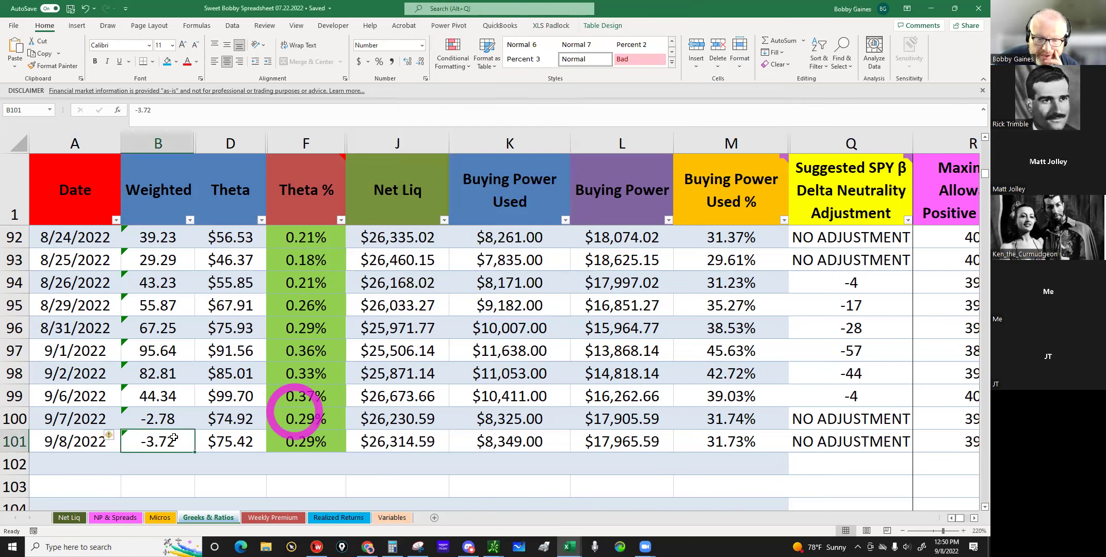
left_click(157, 442)
left_click(158, 444)
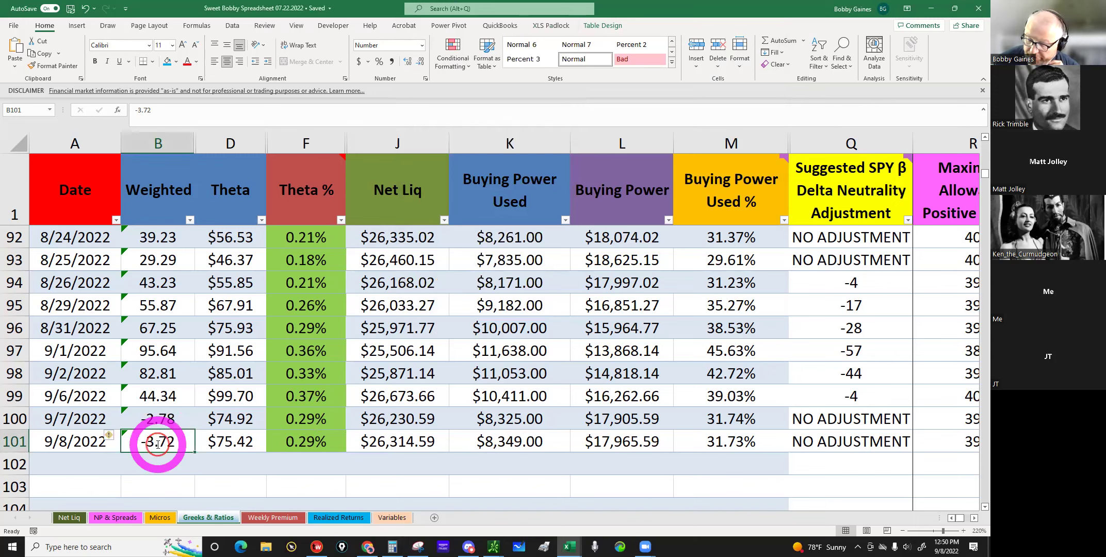
type("46.28")
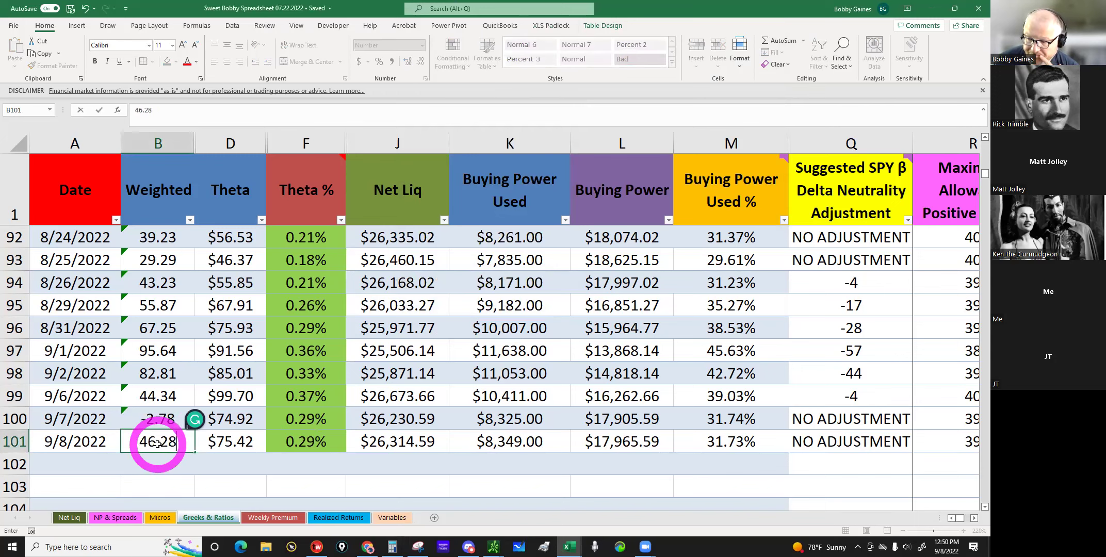
key("Return")
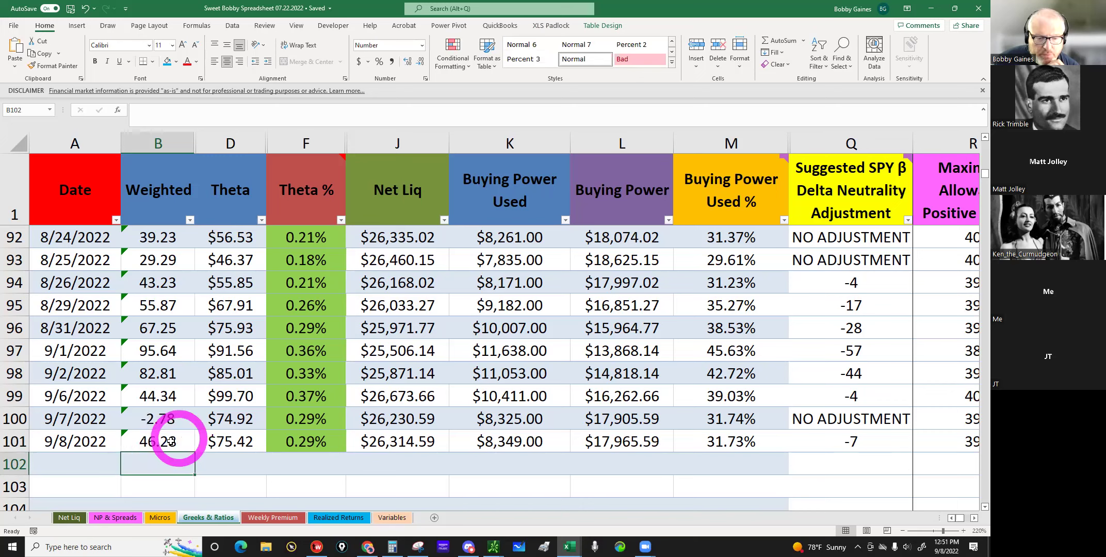
Step: Review the 9/8/2022 weighted delta, theta percentage and buying power used percentage in row 101
left_click(171, 441)
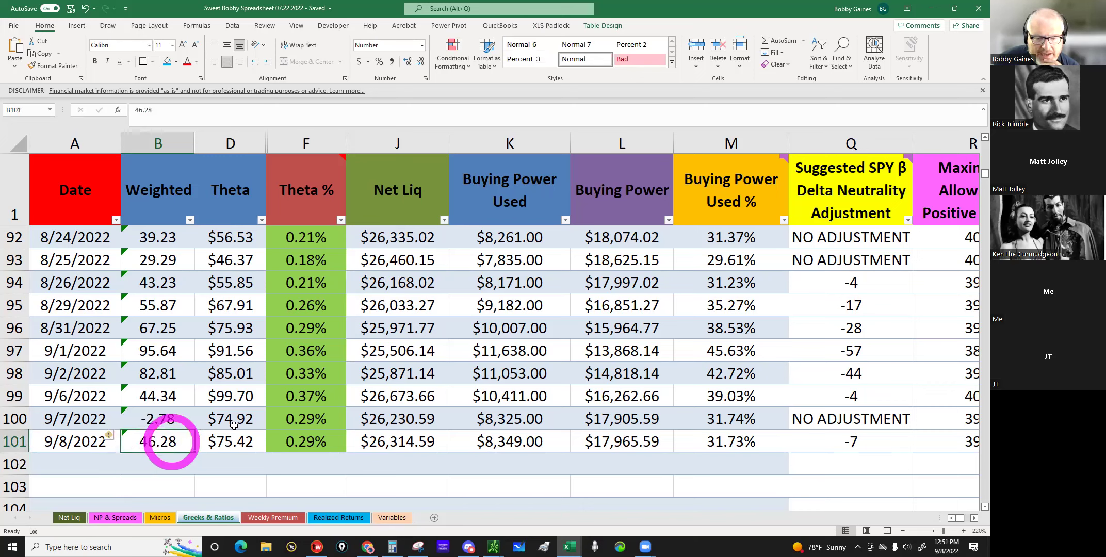
left_click(308, 445)
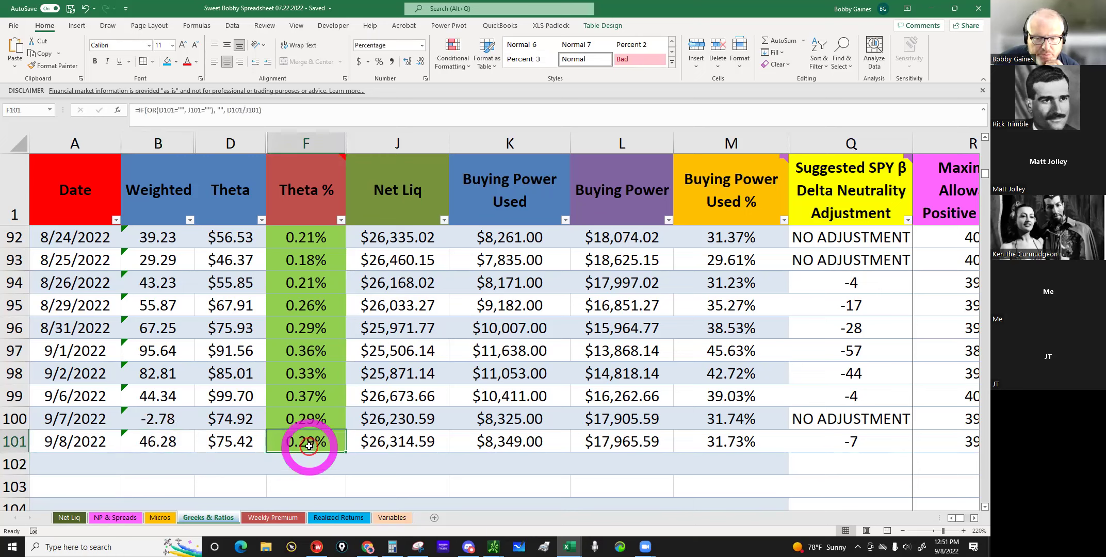
left_click(719, 437)
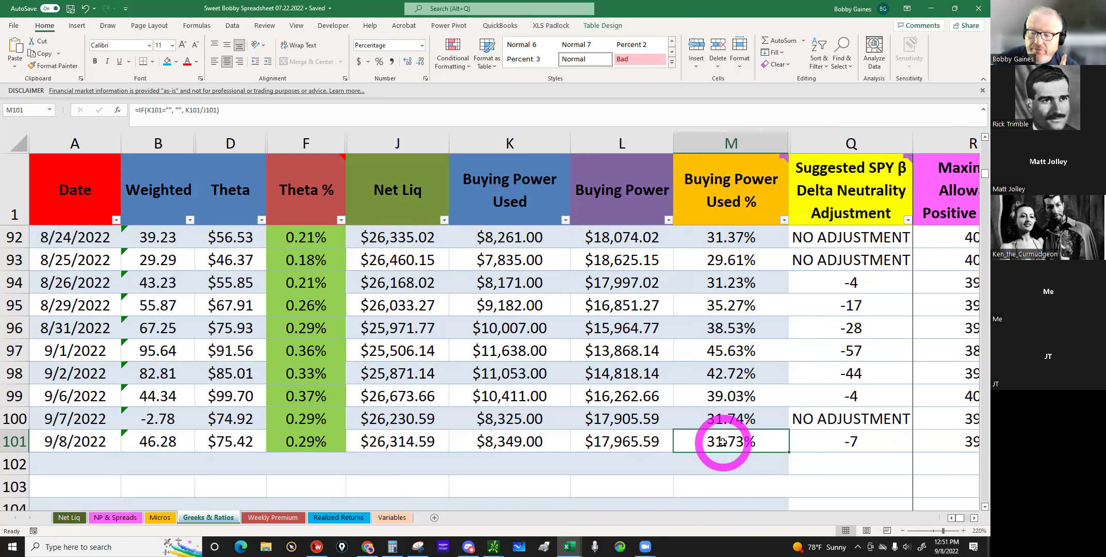
mouse_move(705, 200)
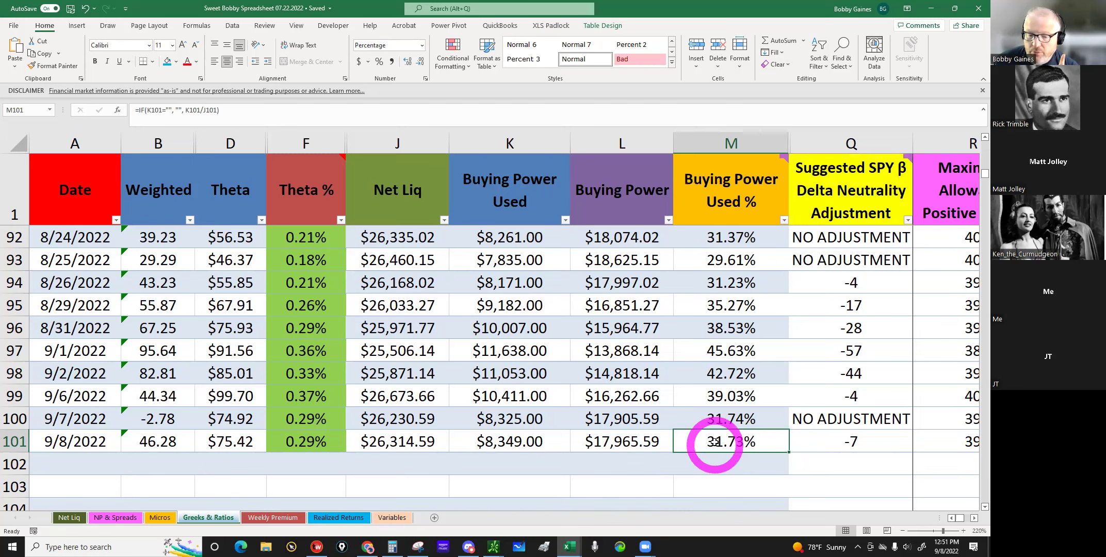
left_click(148, 441)
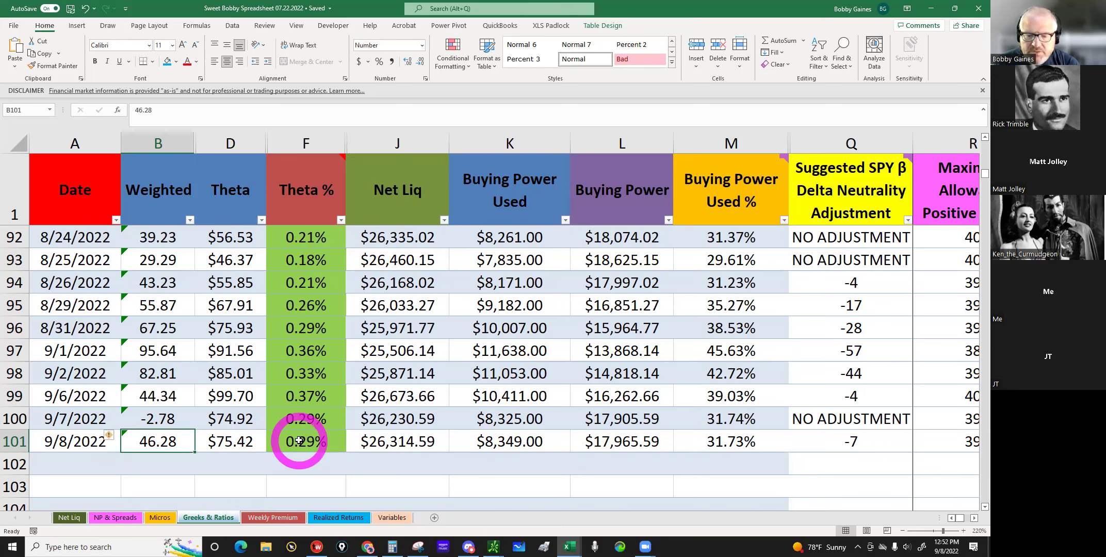
left_click(299, 440)
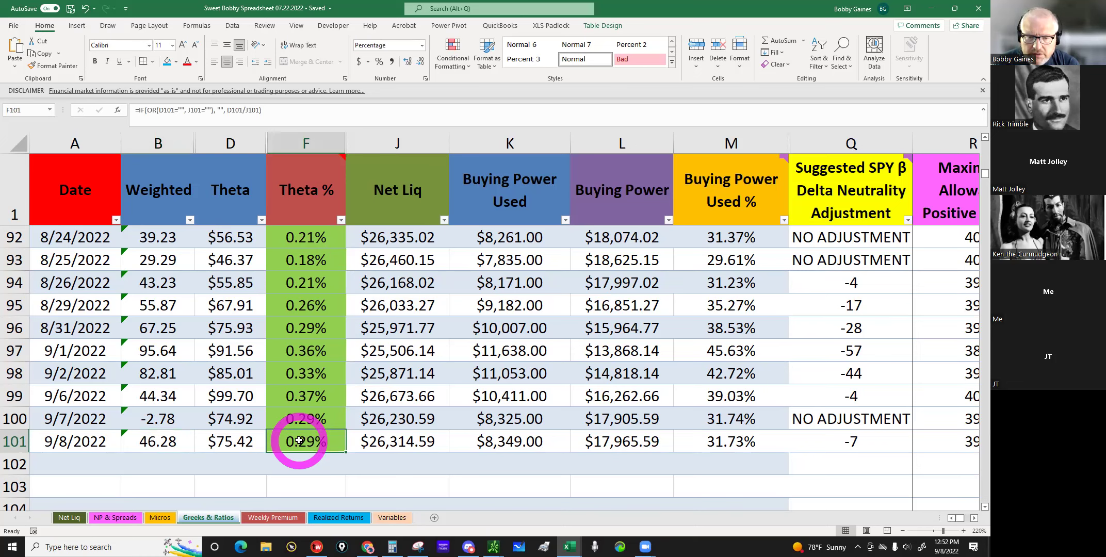
Step: Examine the historical theta percentages from September back through the red-highlighted mid-June 2022 rows to early June
scroll(288, 406, "up", 2)
scroll(288, 406, "up", 2)
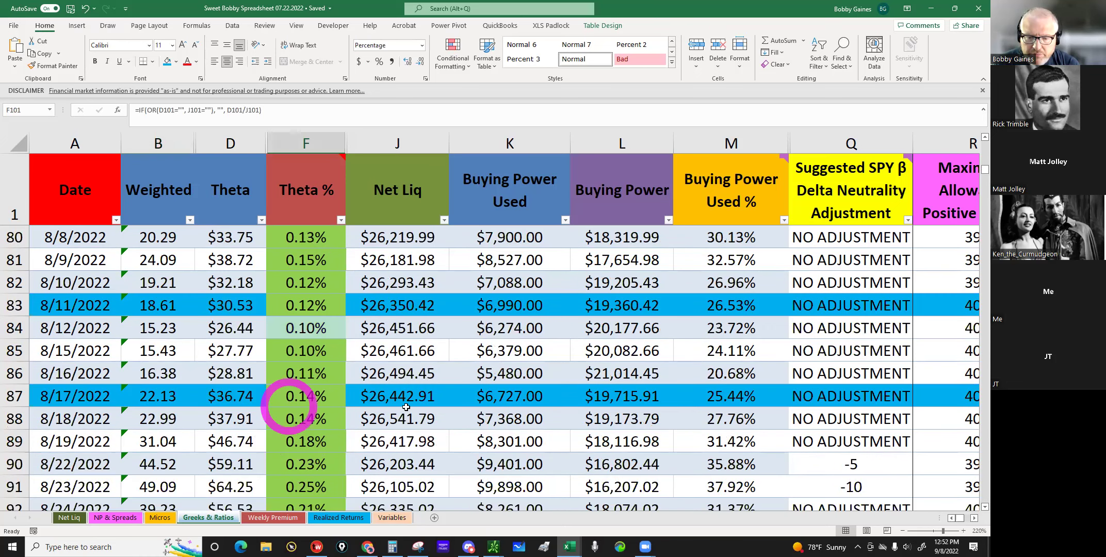
scroll(340, 382, "up", 1)
scroll(340, 381, "up", 1)
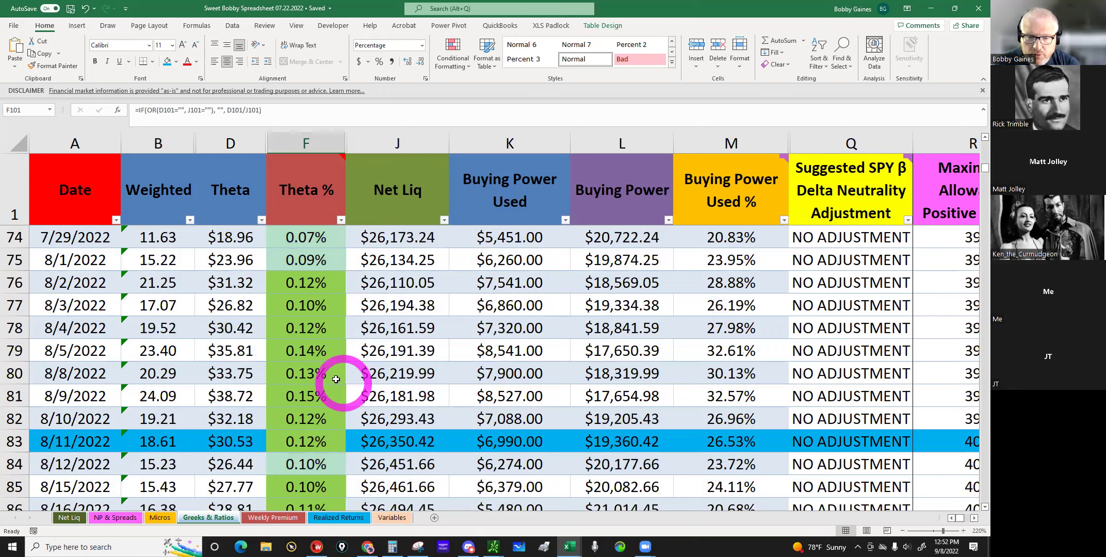
scroll(335, 379, "up", 3)
scroll(332, 378, "up", 1)
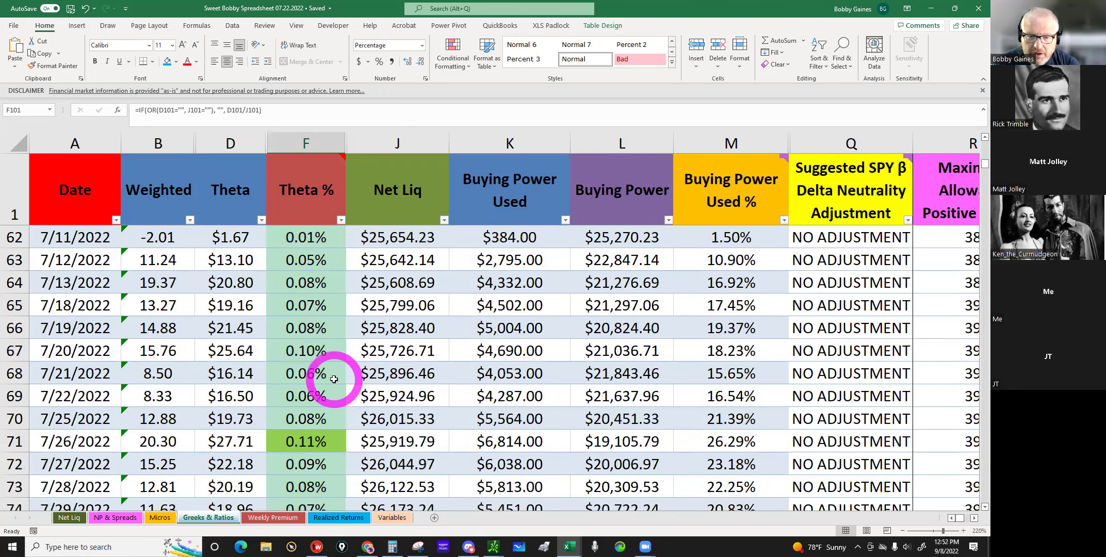
scroll(328, 377, "up", 2)
scroll(326, 371, "up", 2)
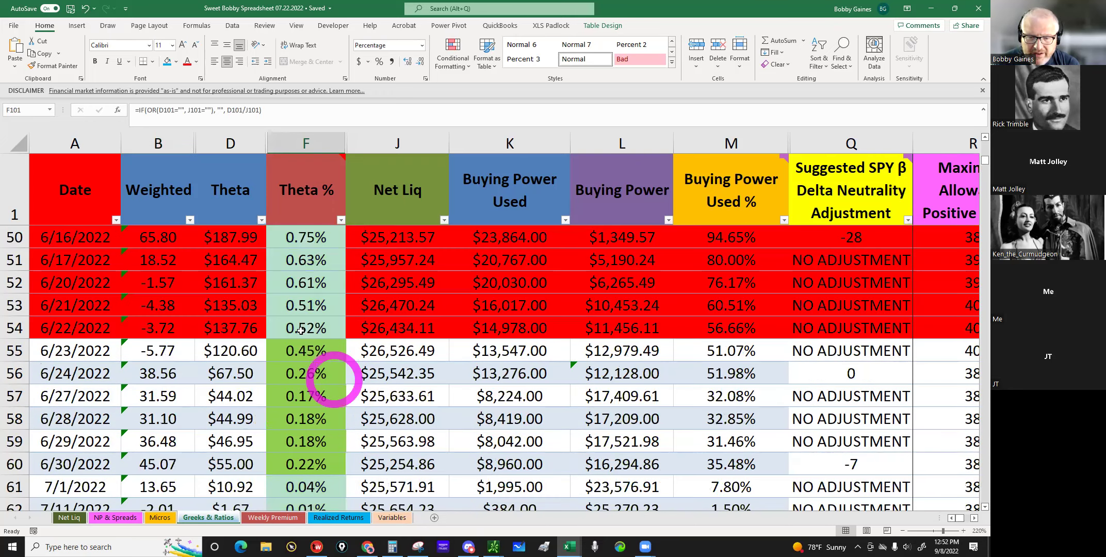
scroll(300, 331, "up", 1)
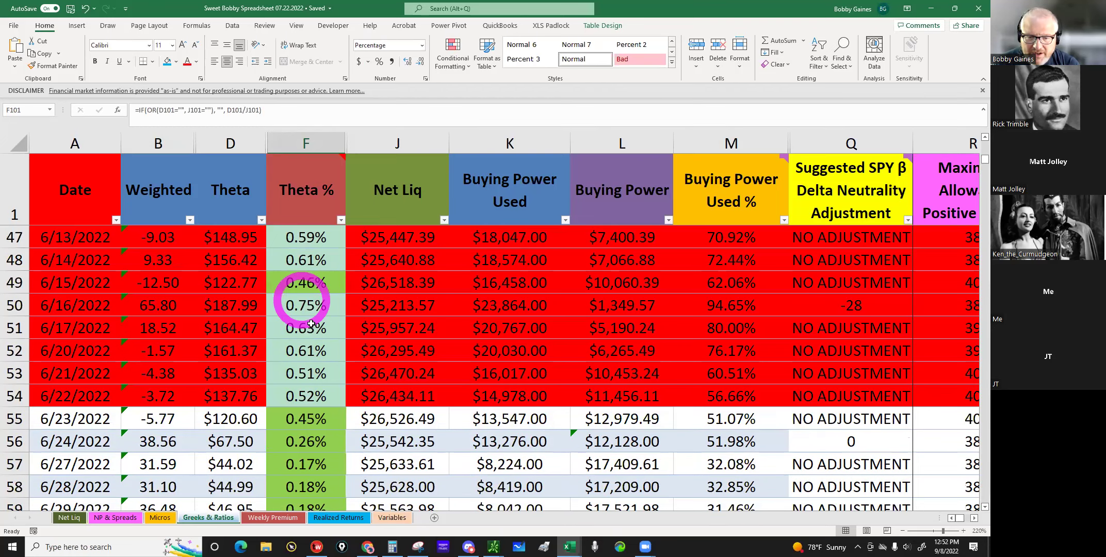
scroll(308, 320, "up", 1)
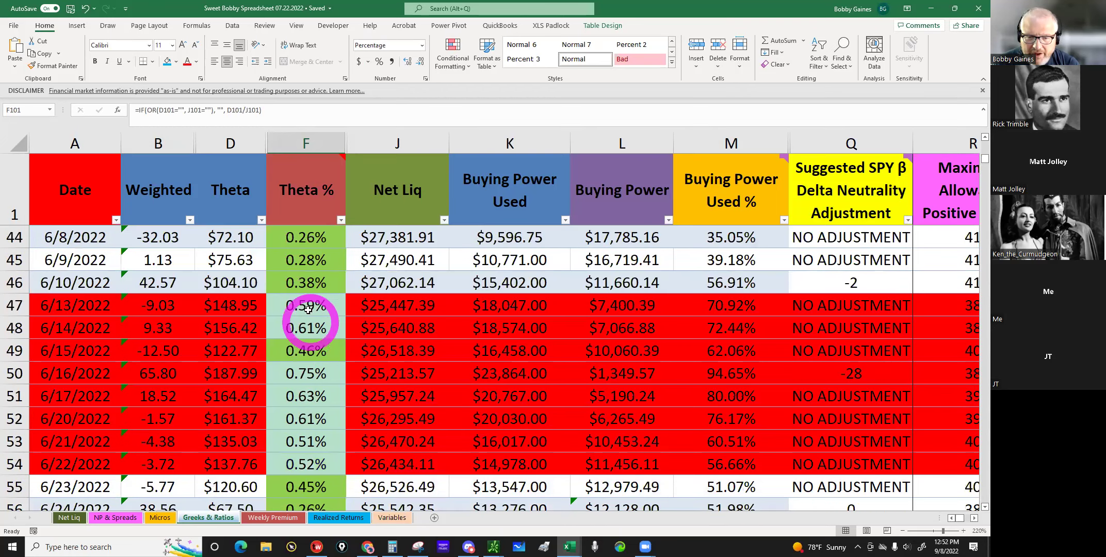
scroll(305, 310, "up", 1)
Step: Check the 6/3/2022 theta percentage, buying power used percentage and weighted delta in row 43
left_click(303, 281)
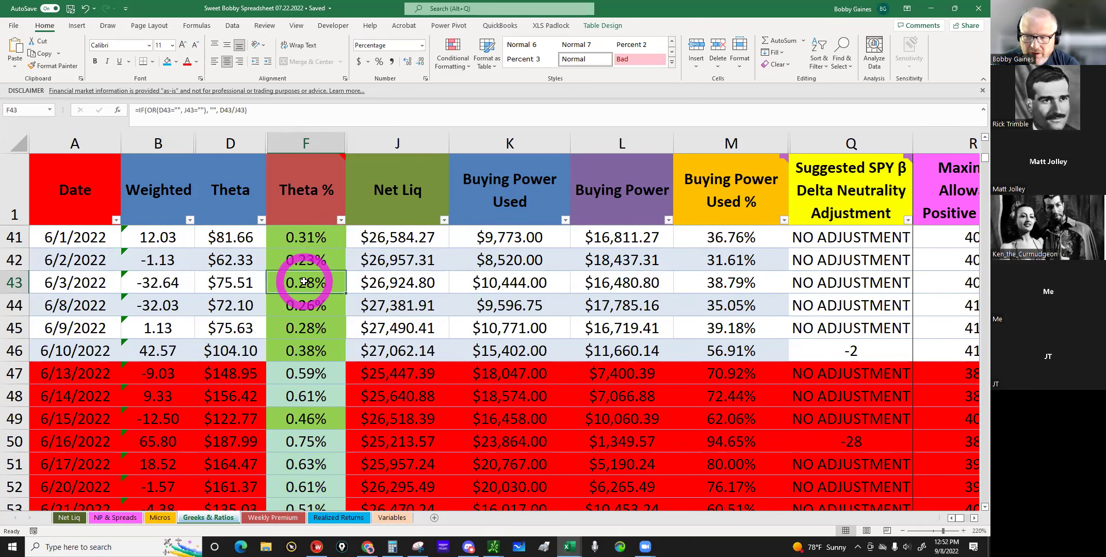
left_click(742, 285)
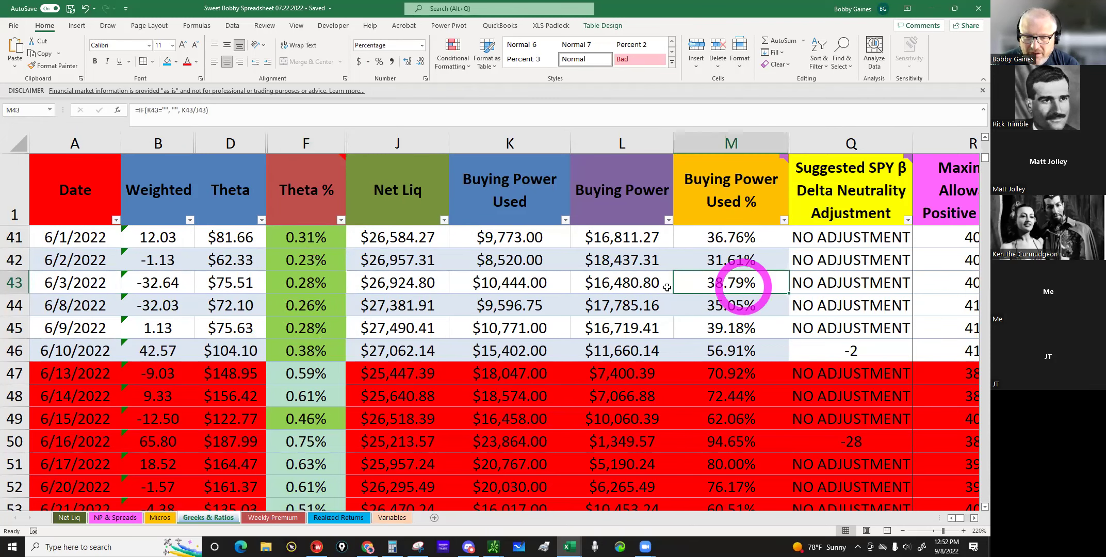
left_click(165, 284)
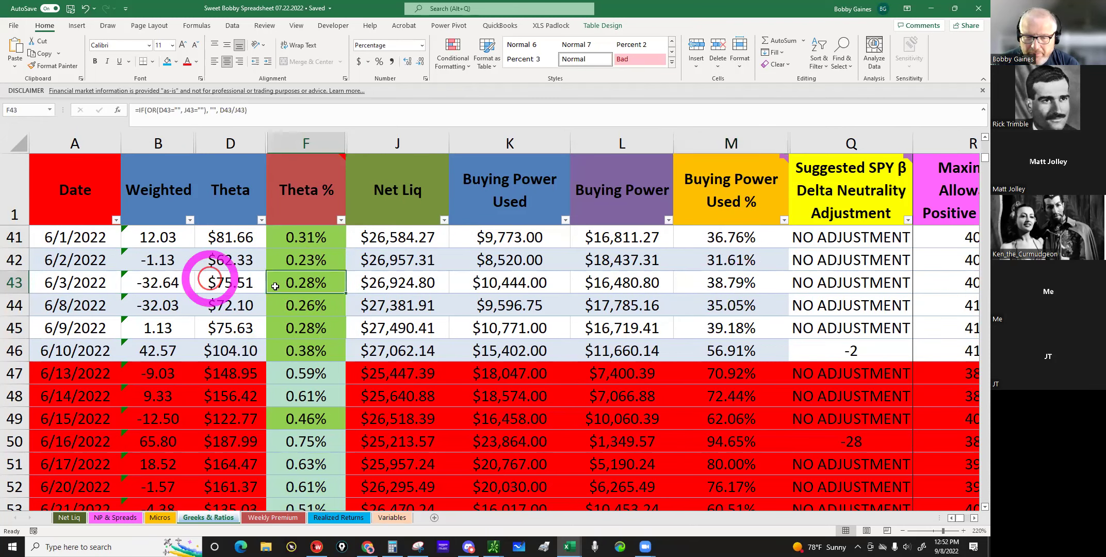
Step: Examine the theta percentages of the earlier entries from late May back to the first record, 3/17/2022
scroll(276, 286, "up", 2)
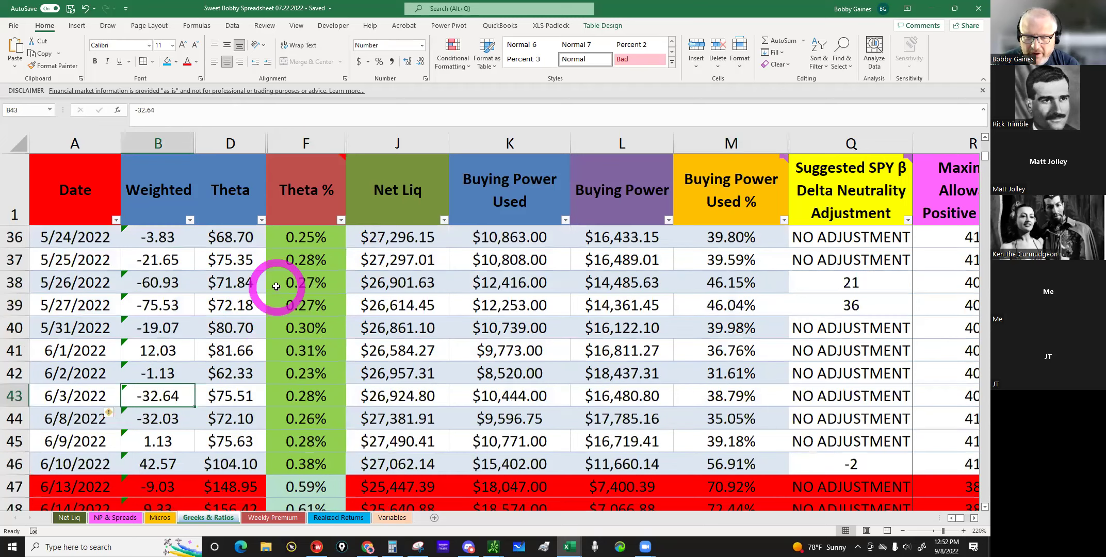
scroll(276, 287, "up", 3)
scroll(275, 286, "up", 2)
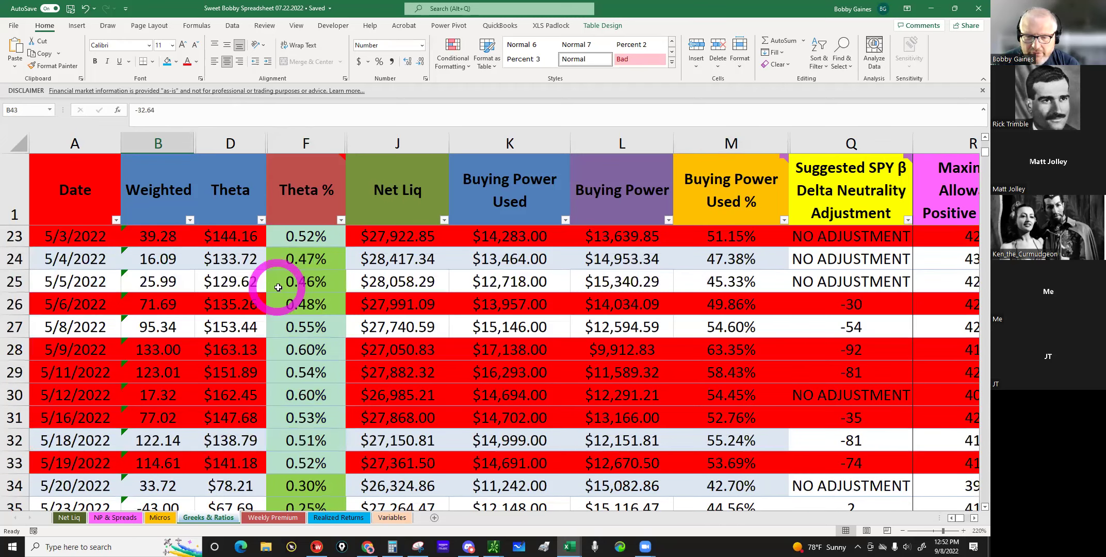
scroll(279, 289, "up", 1)
scroll(279, 288, "up", 2)
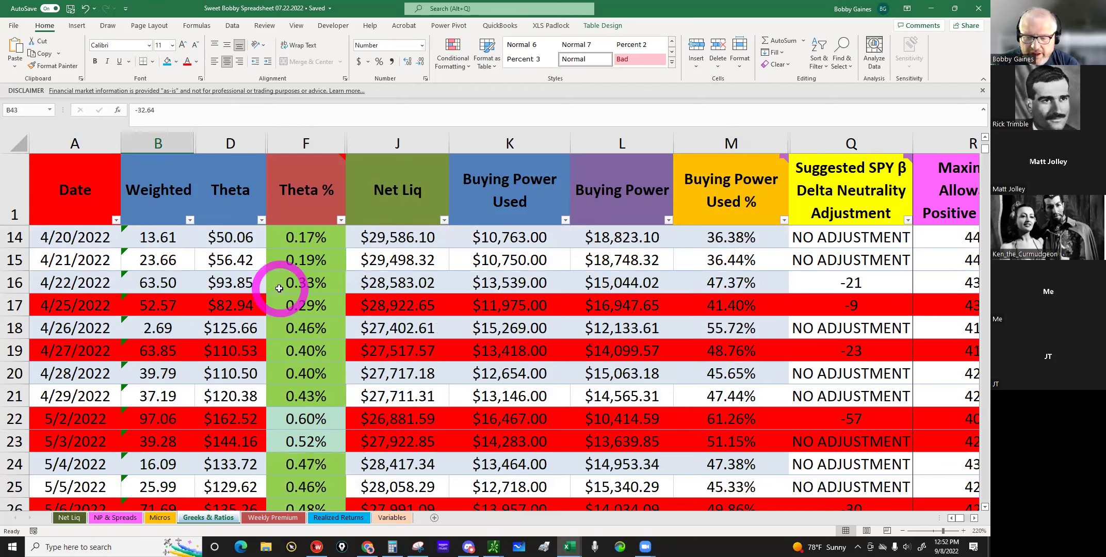
scroll(279, 289, "up", 3)
scroll(279, 288, "up", 2)
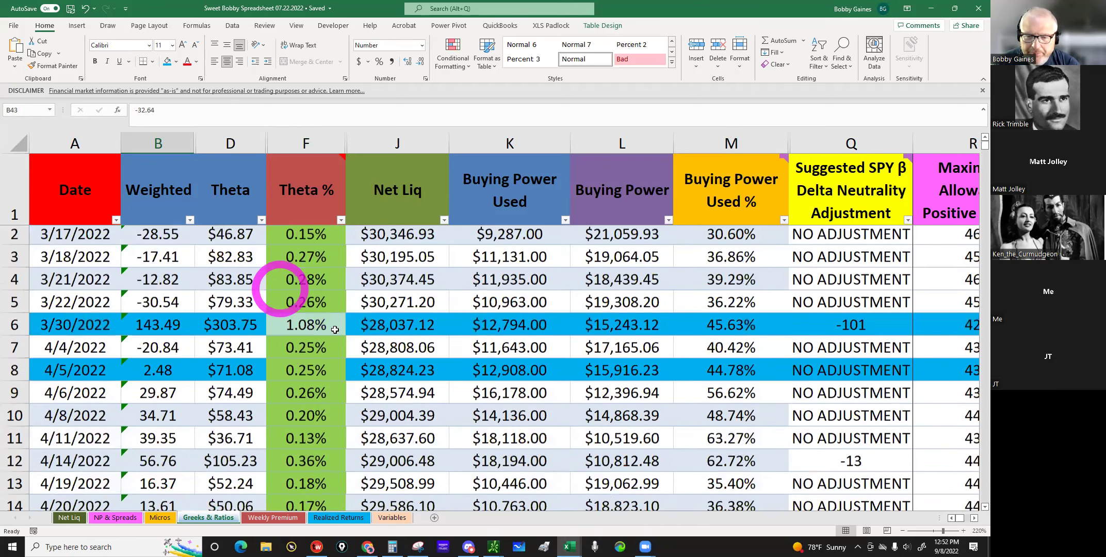
Step: Review how theta and buying power used percentages develop from April 2022 forward to the 9/8/2022 entry
scroll(335, 330, "down", 2)
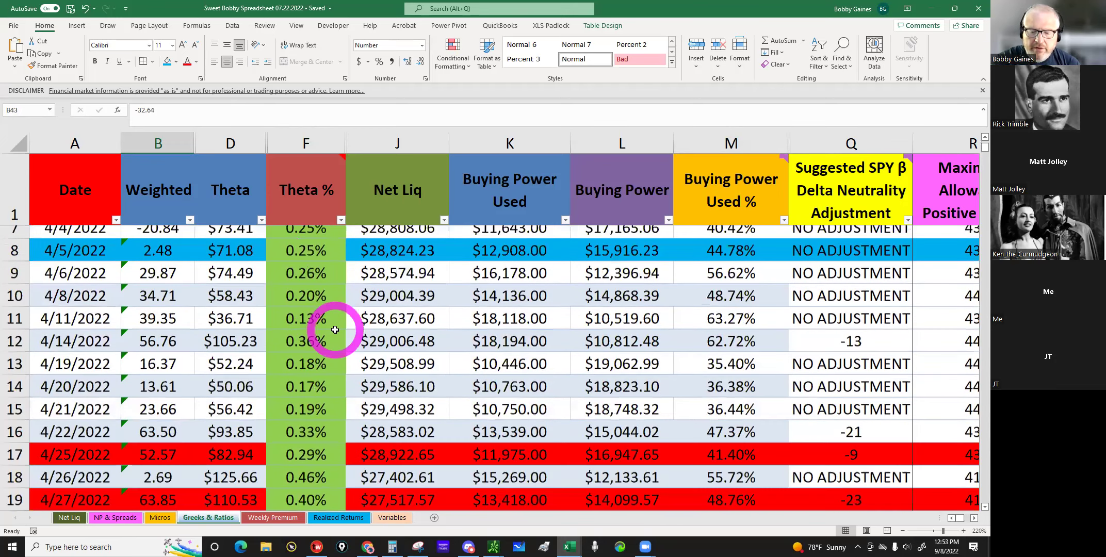
scroll(335, 329, "down", 1)
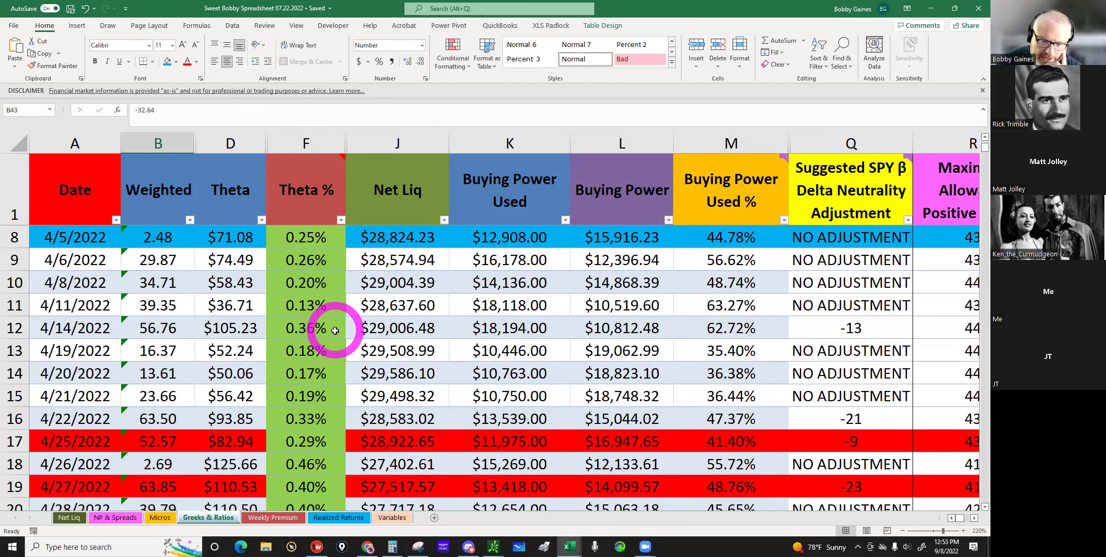
scroll(335, 329, "down", 3)
scroll(332, 332, "down", 7)
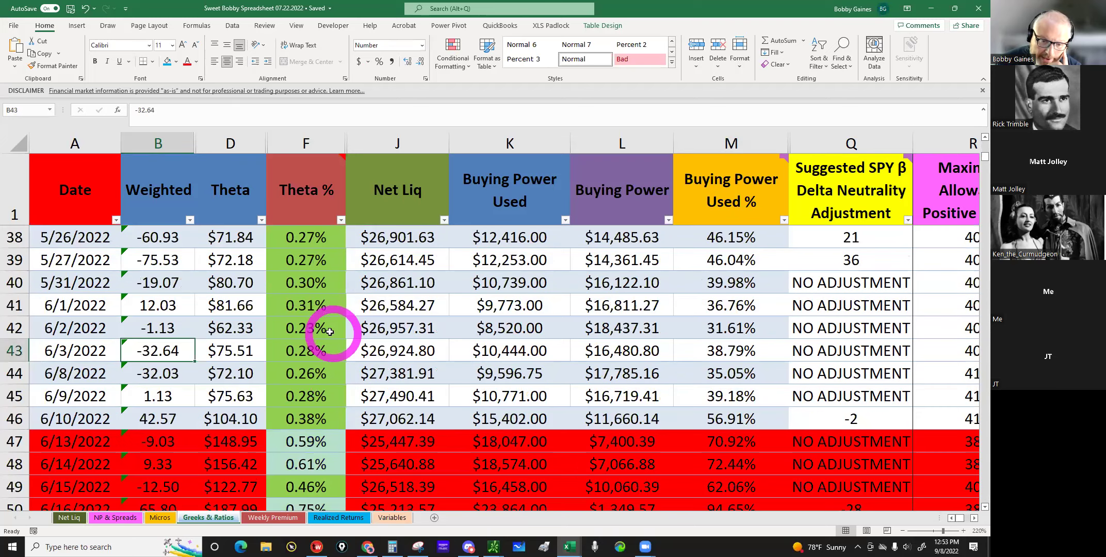
scroll(329, 331, "down", 8)
scroll(323, 342, "down", 3)
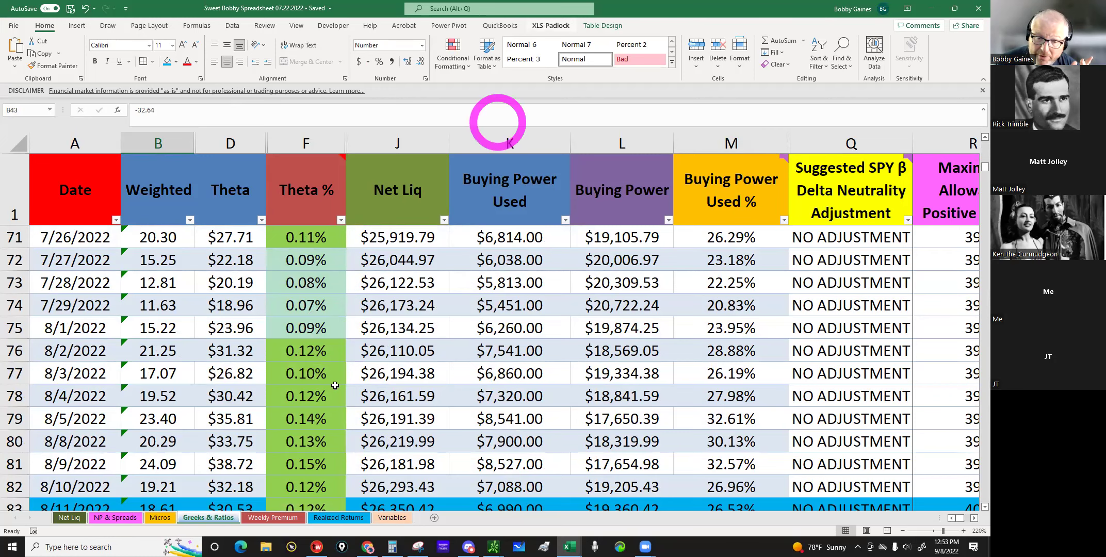
scroll(335, 386, "down", 4)
scroll(334, 385, "down", 3)
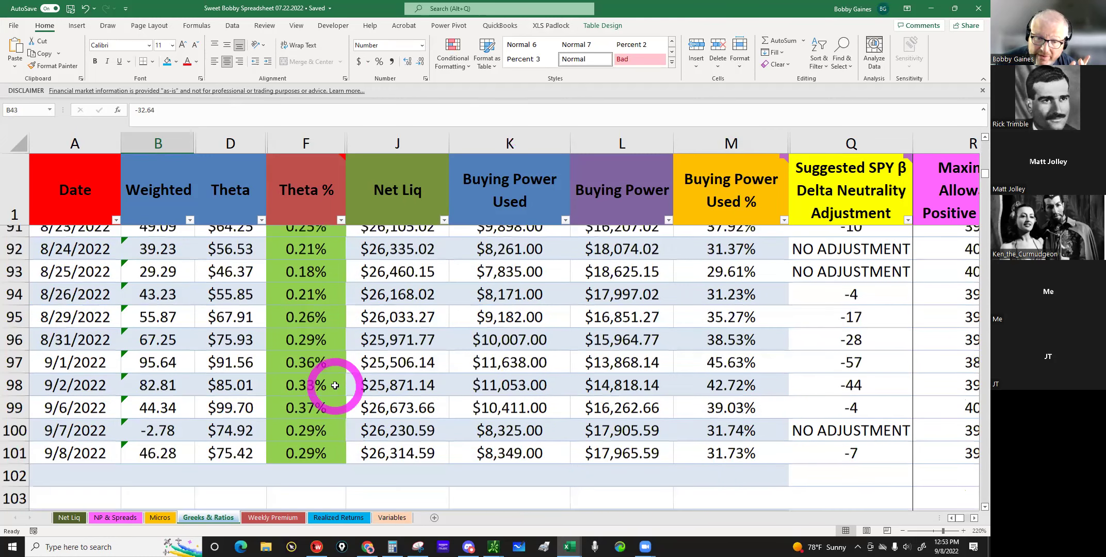
scroll(335, 385, "down", 1)
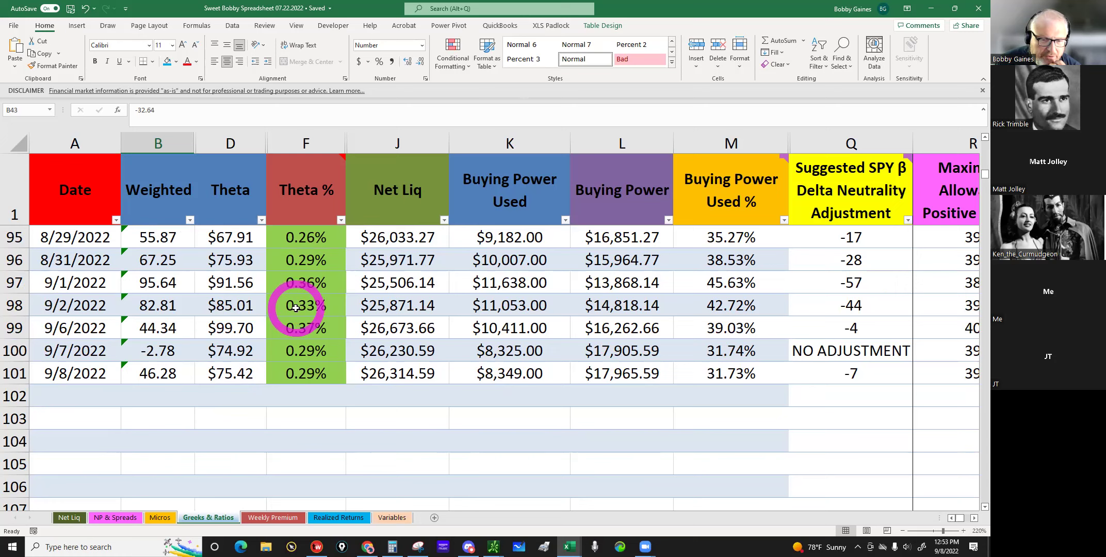
Step: Compare the theta percentages back to April 2022 once more, including the red-highlighted June rows, and return to the 9/8/2022 entry
scroll(295, 307, "up", 4)
scroll(295, 308, "up", 5)
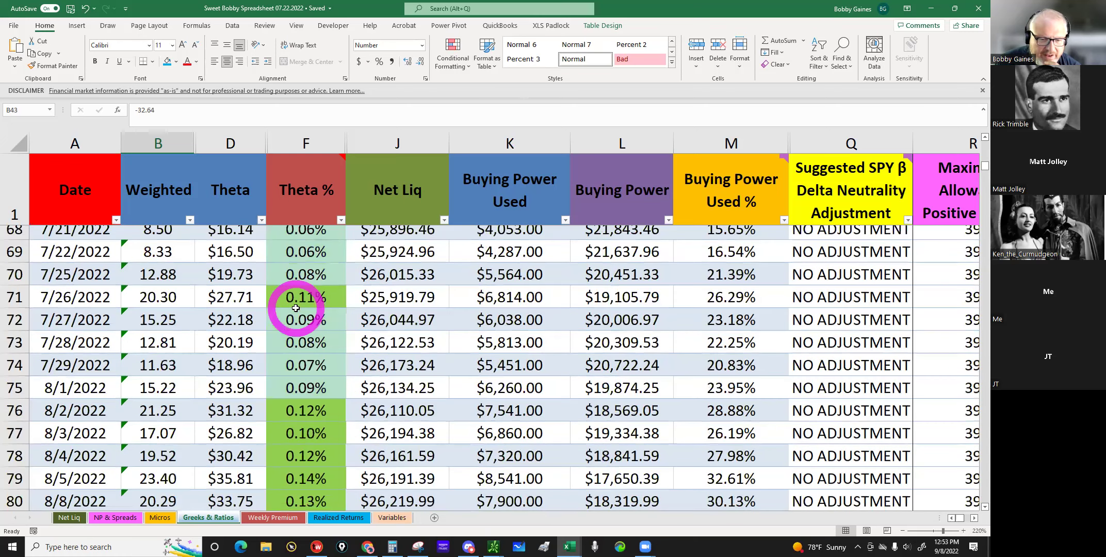
scroll(296, 308, "up", 2)
scroll(295, 308, "up", 4)
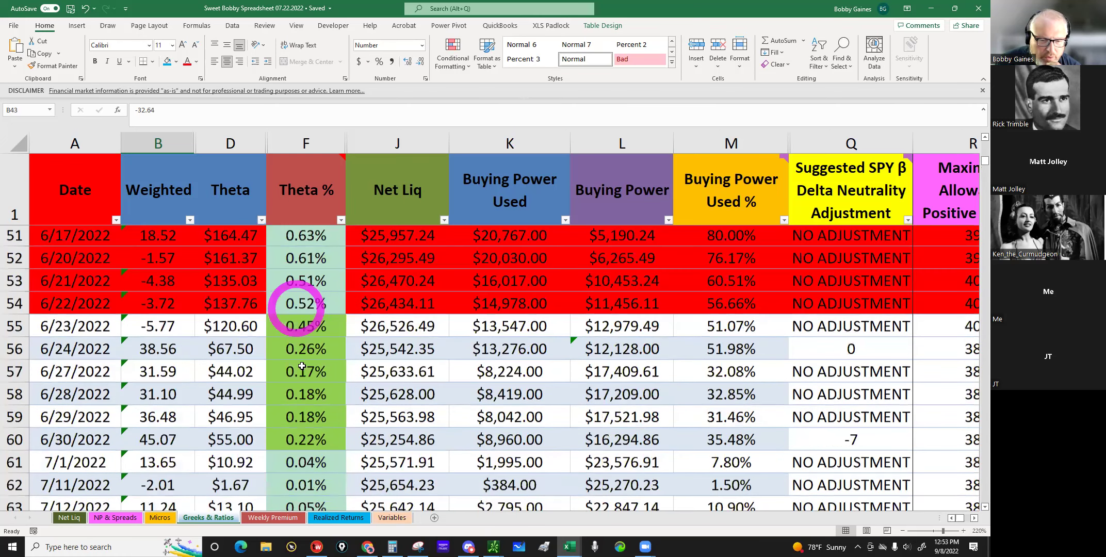
scroll(290, 307, "up", 1)
scroll(285, 308, "up", 1)
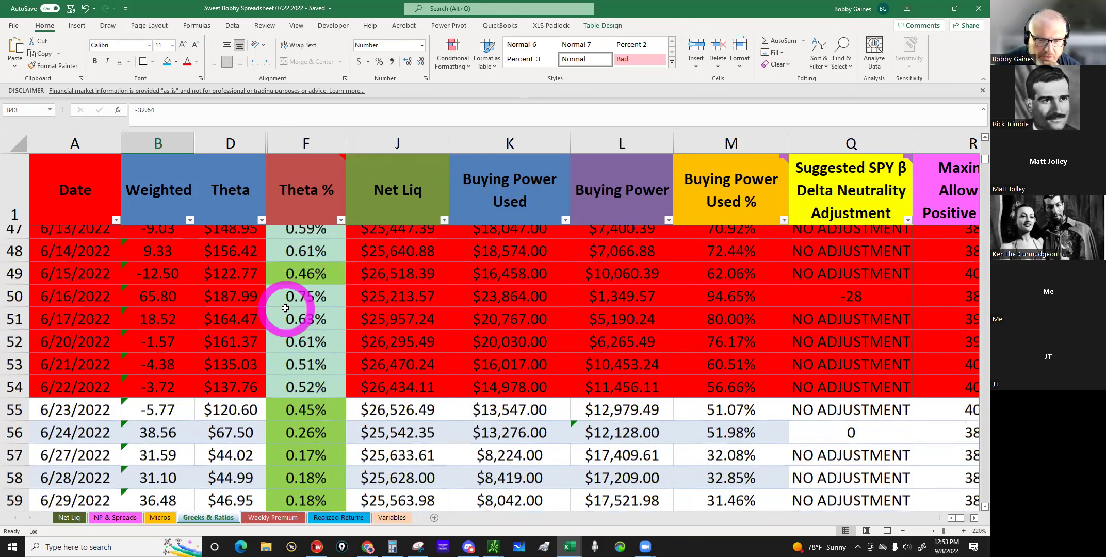
scroll(285, 308, "up", 4)
scroll(285, 308, "up", 9)
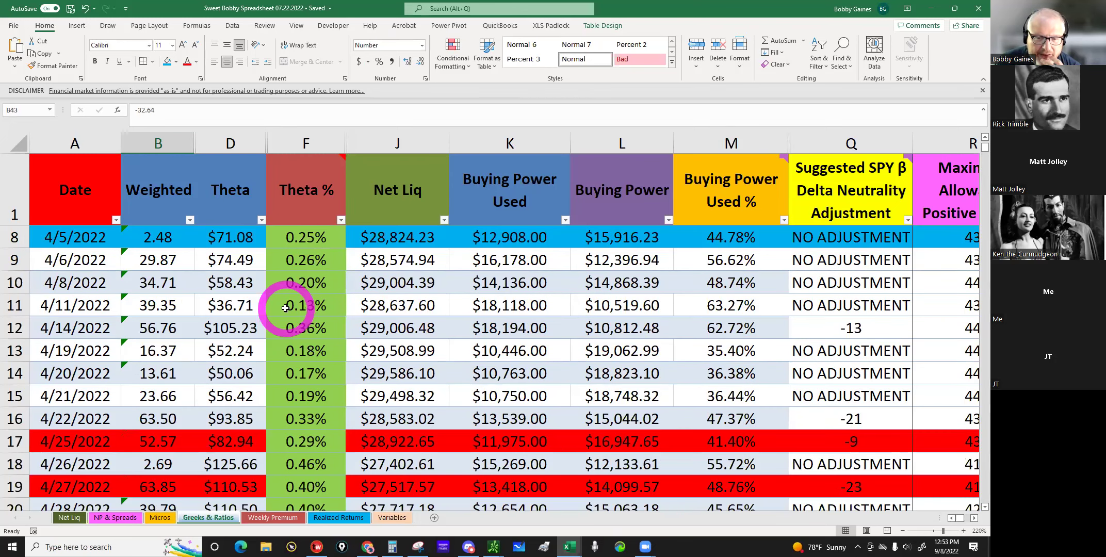
scroll(285, 308, "down", 4)
scroll(285, 308, "down", 9)
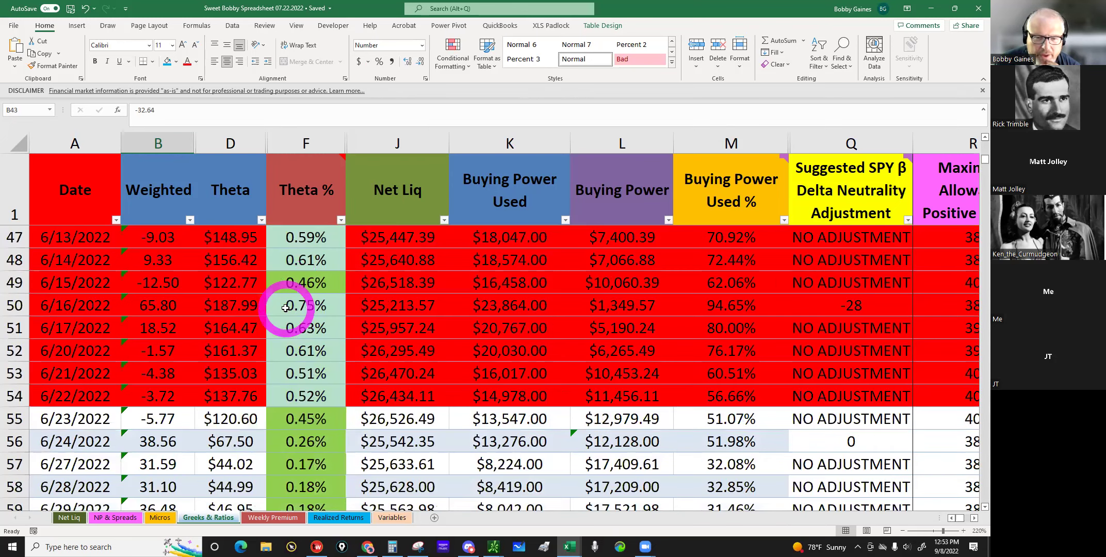
scroll(285, 308, "down", 4)
scroll(285, 307, "down", 6)
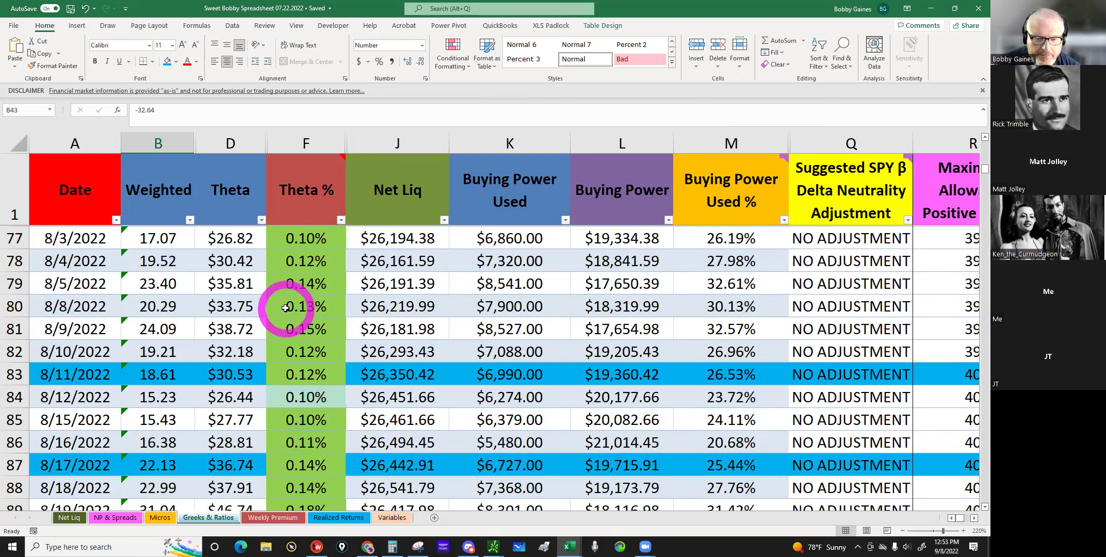
scroll(285, 308, "down", 3)
scroll(286, 308, "down", 4)
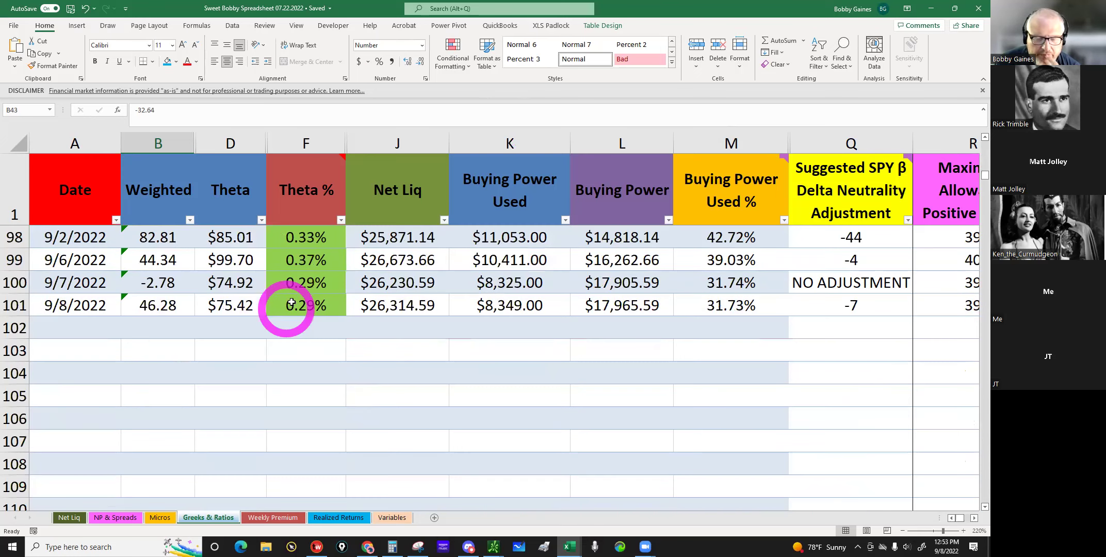
Step: Inspect the 9/8/2022 theta percentage in F101 together with the weighted delta in B101 and buying power used percentage in M101
left_click(292, 303)
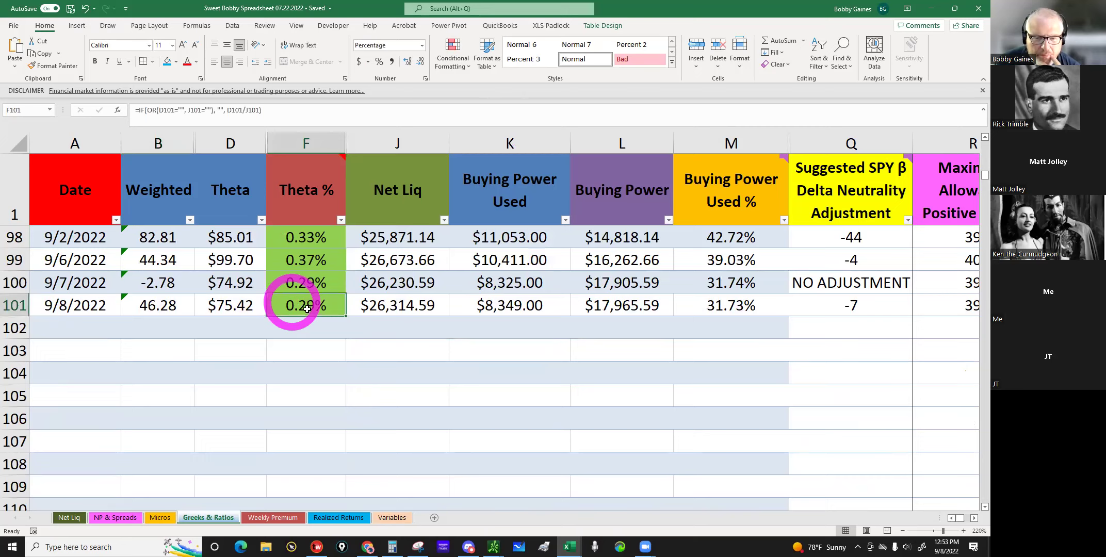
left_click(307, 309)
left_click(306, 306)
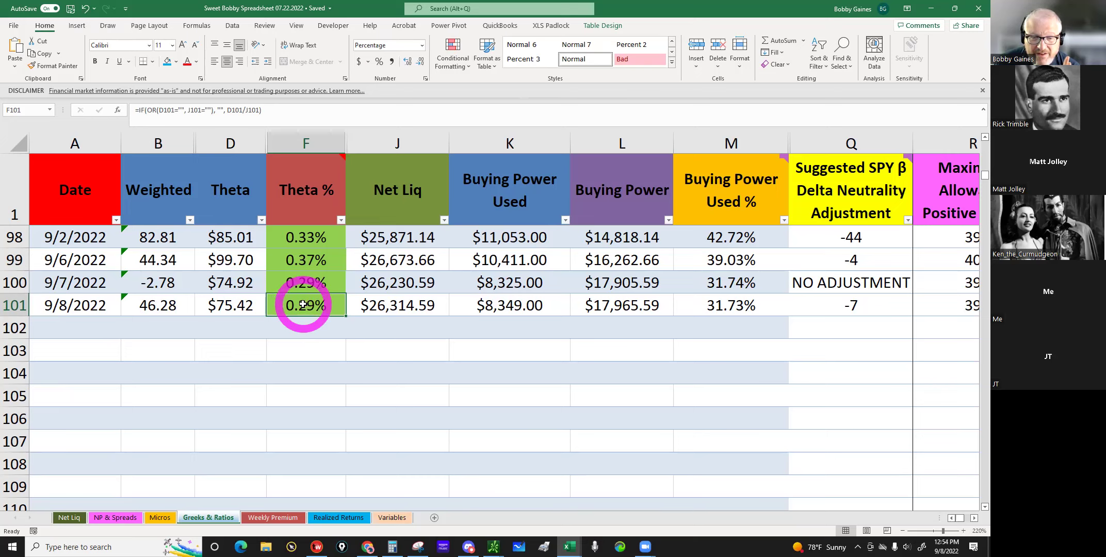
left_click(162, 304)
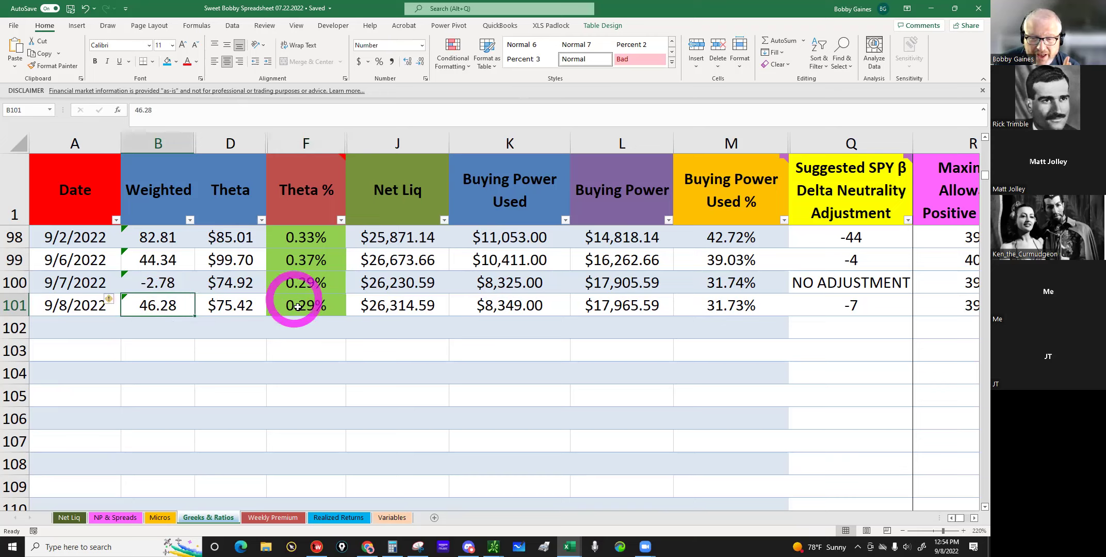
left_click(723, 305)
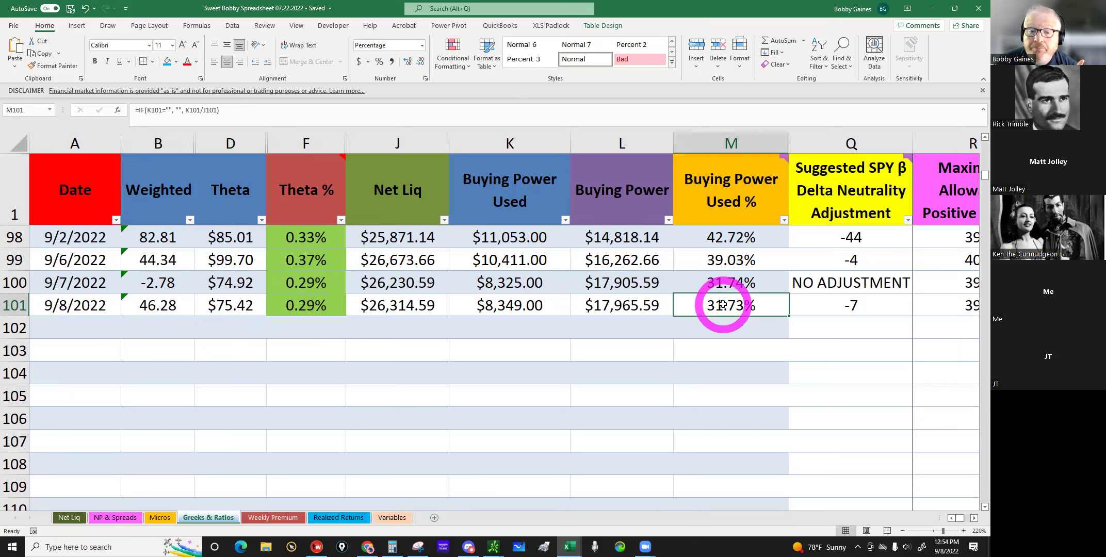
left_click(311, 308)
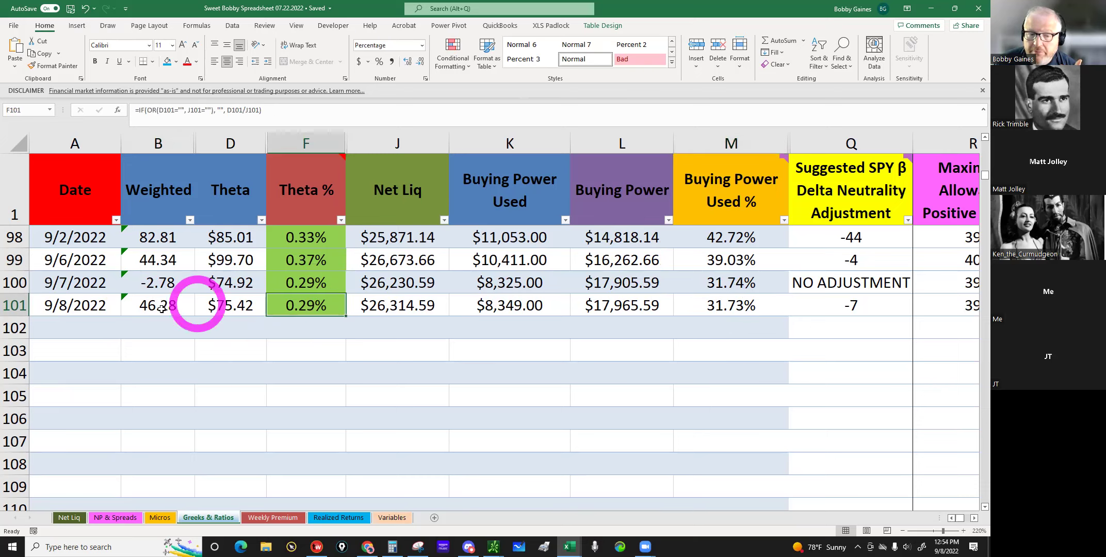
left_click(161, 309)
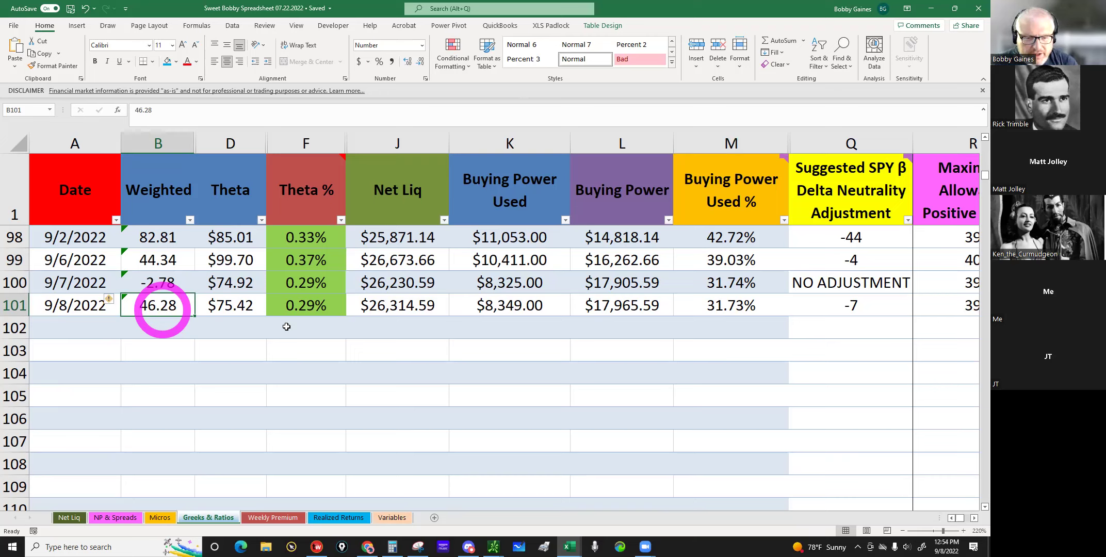
left_click(324, 303)
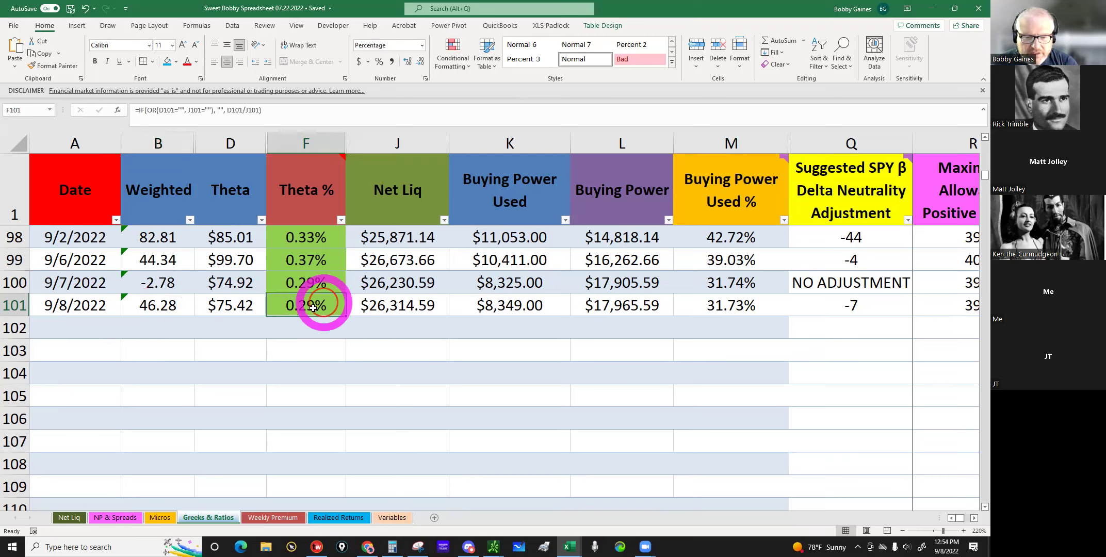
left_click(315, 300)
left_click(313, 299)
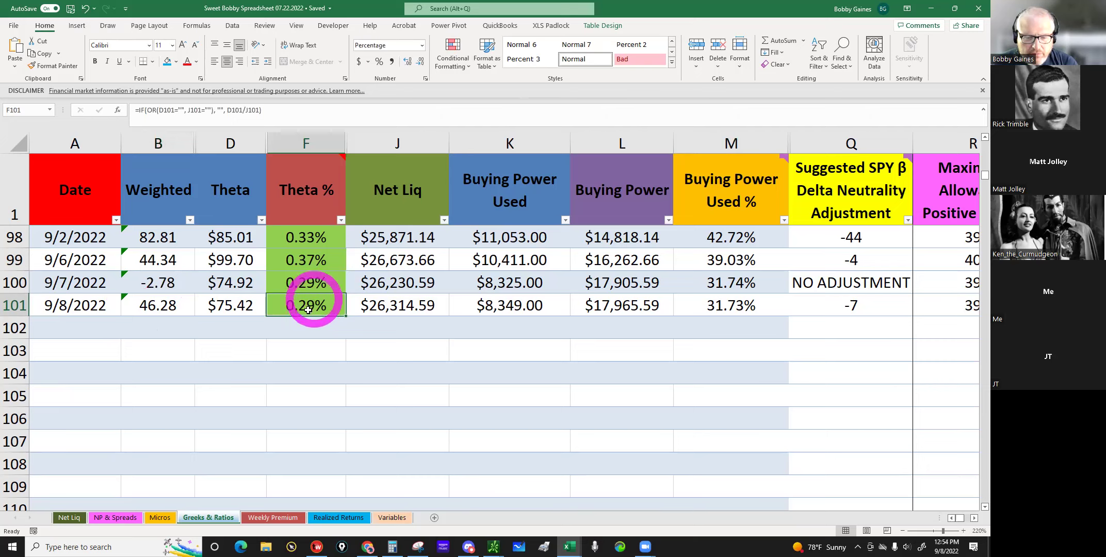
left_click(310, 310)
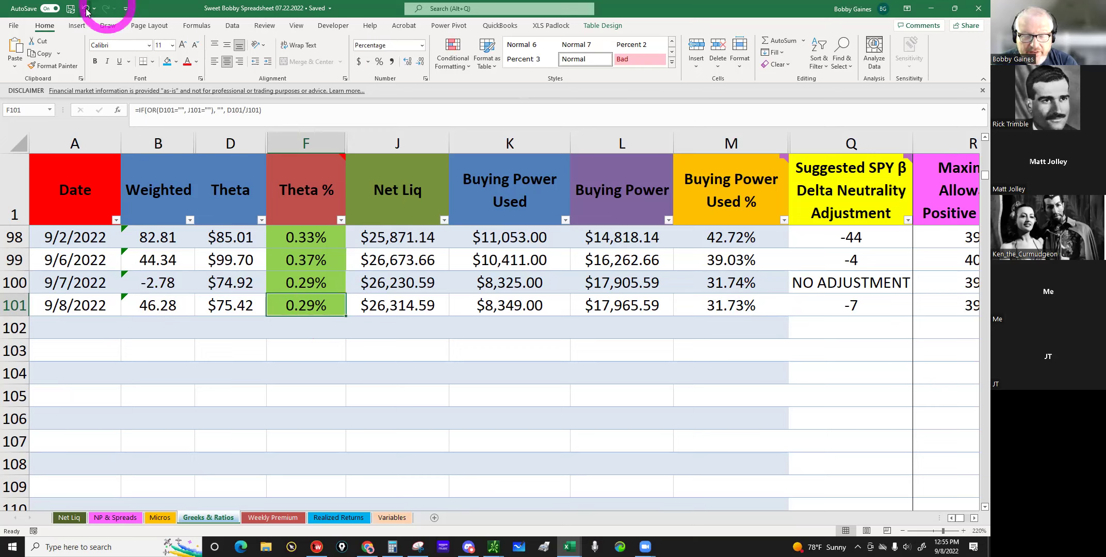
Step: Undo the last change to the 9/8/2022 weighted delta in B101 and check the buying power used and theta percentages
key("ctrl+z")
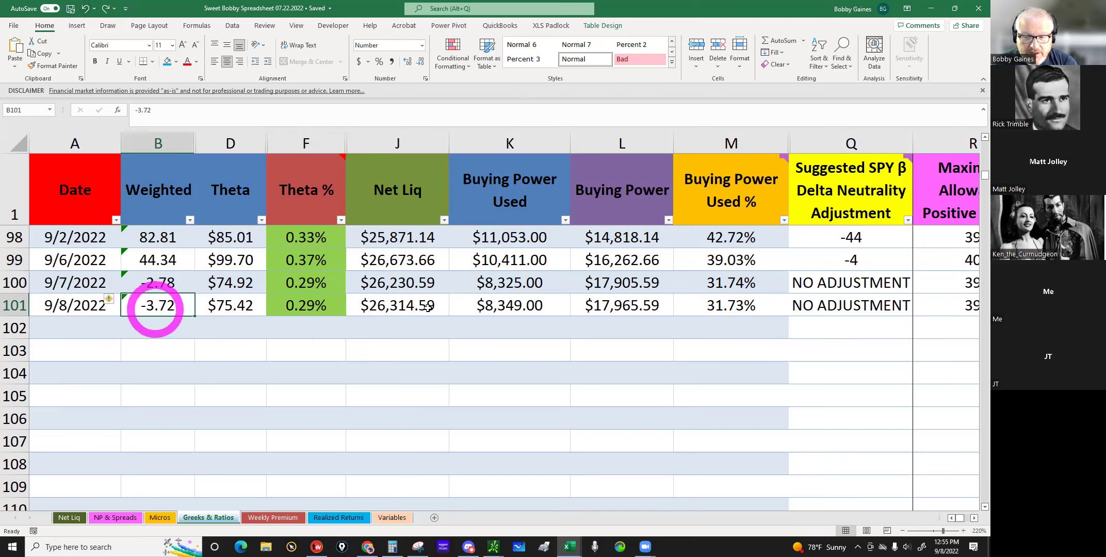
left_click(722, 305)
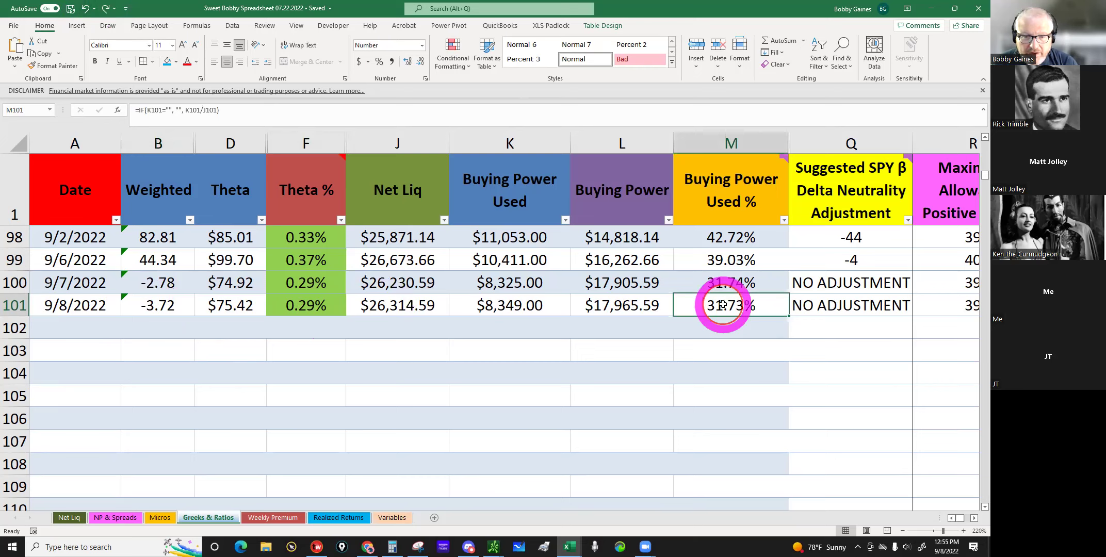
left_click(284, 305)
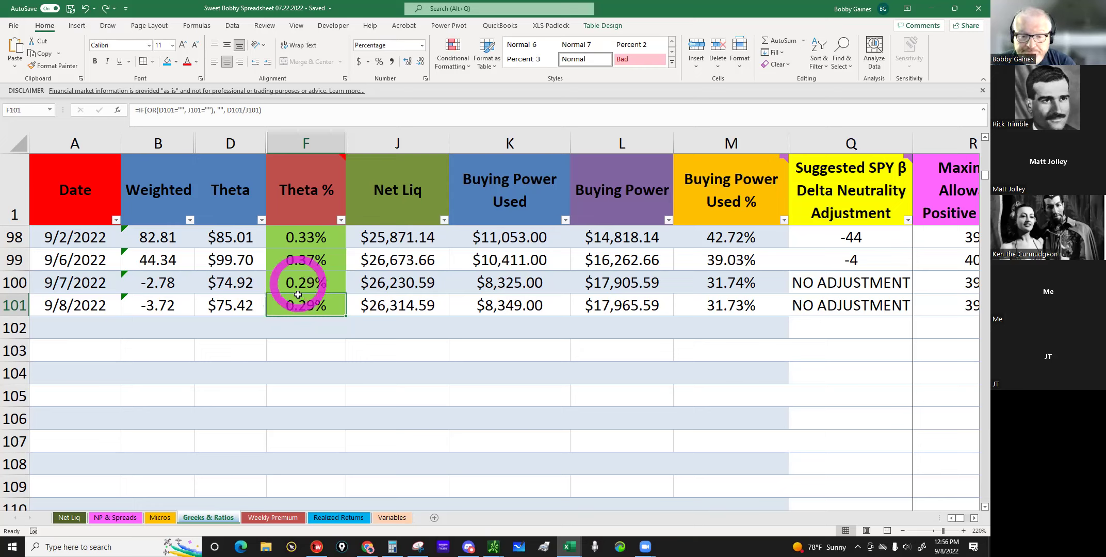
Step: Inspect the 9/8/2022 net liq, buying power, buying power used, weighted delta and theta percentage figures in row 101
left_click(391, 309)
left_click(481, 307)
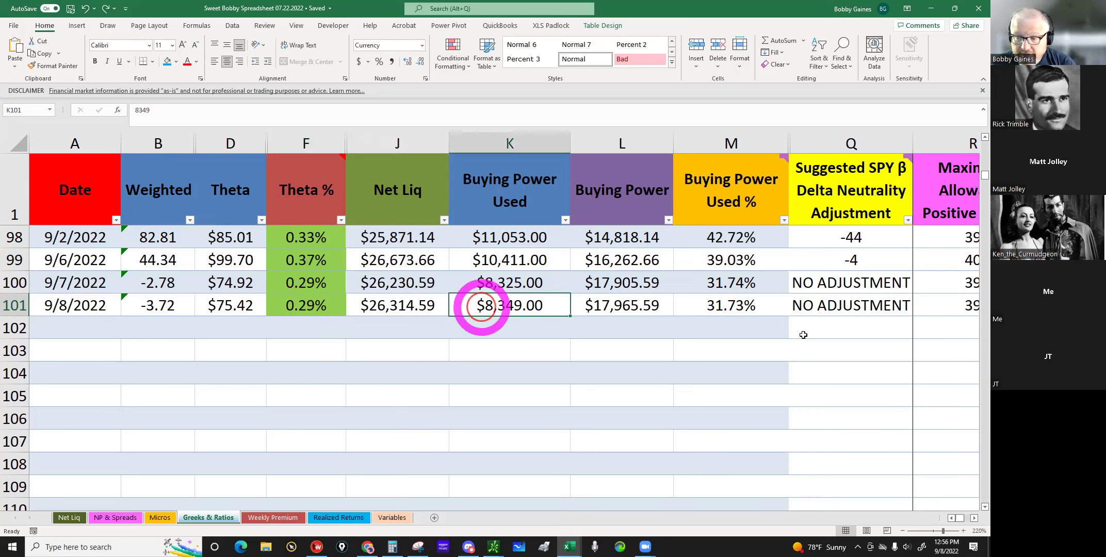
left_click(735, 307)
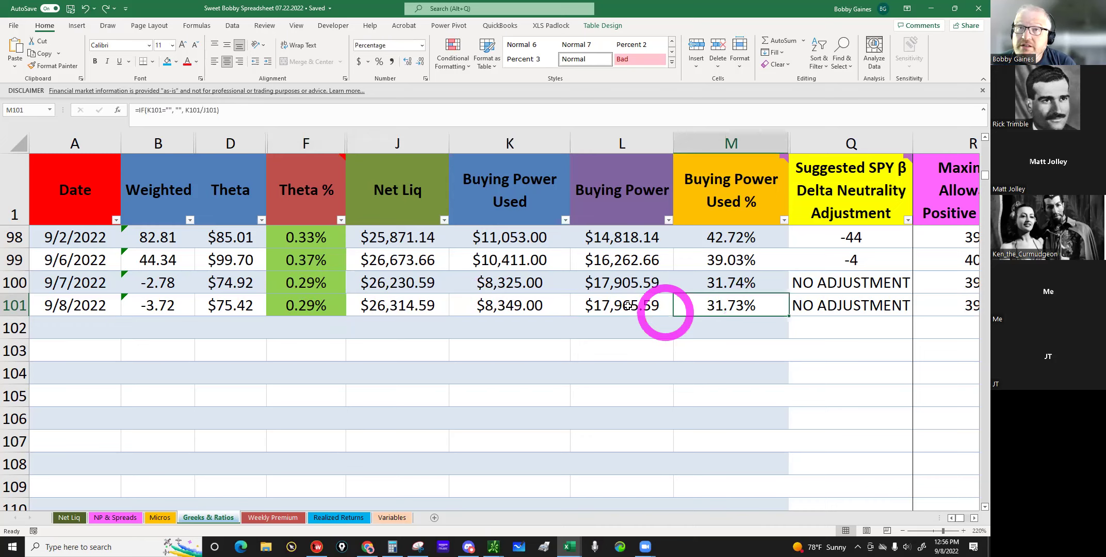
left_click(627, 306)
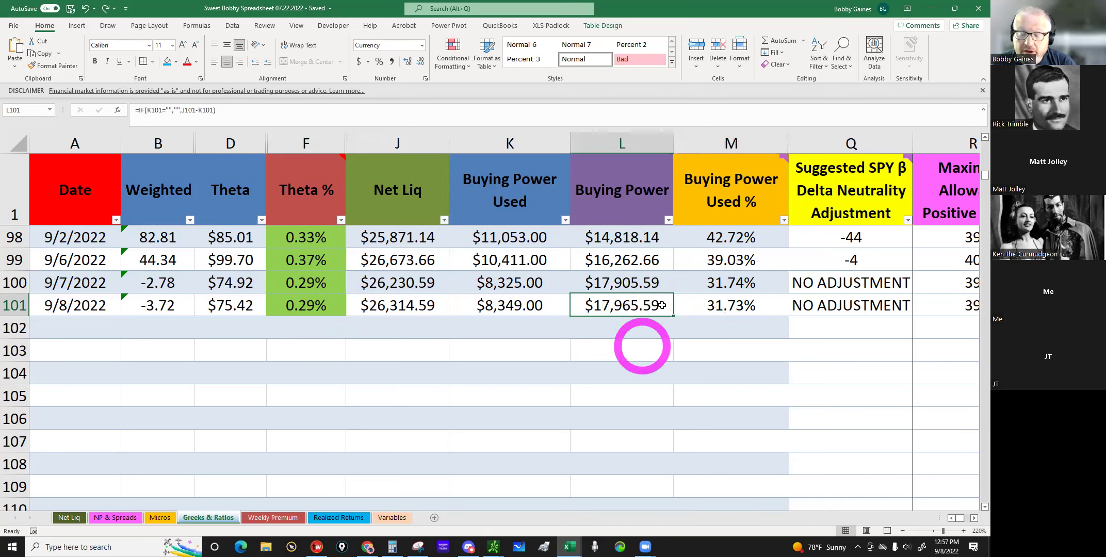
left_click(313, 304)
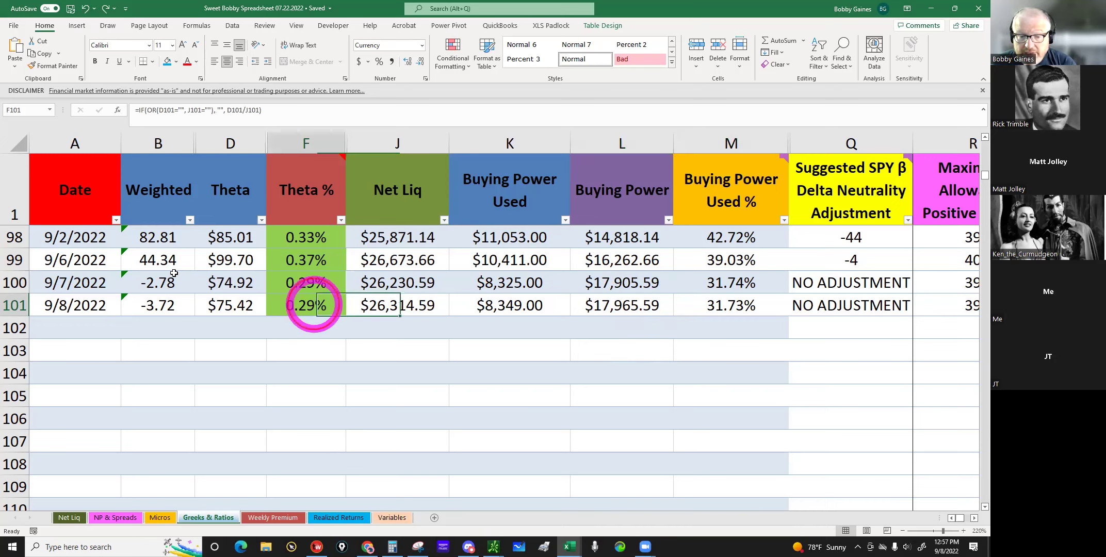
left_click(721, 308)
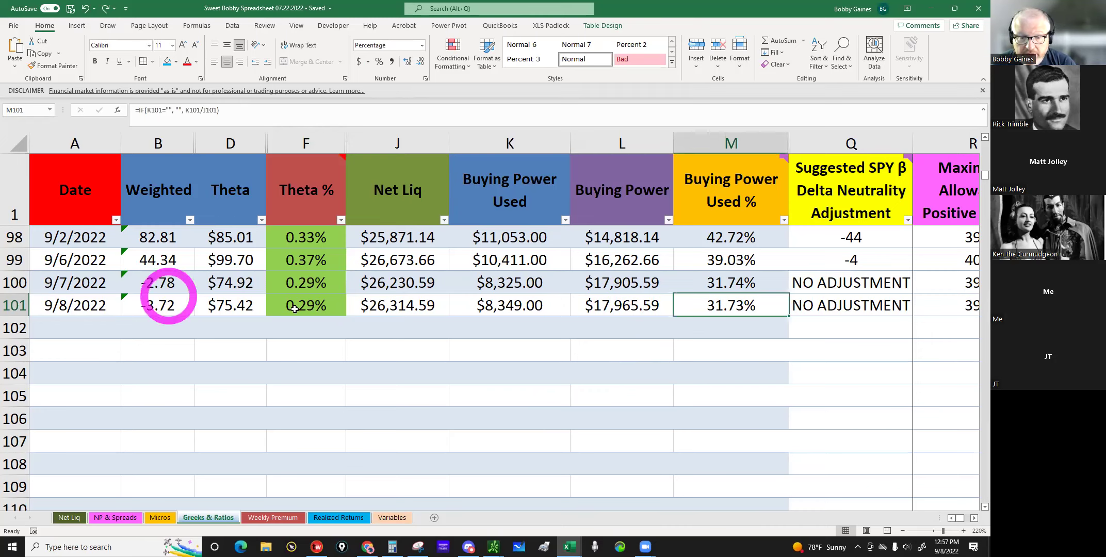
left_click(166, 301)
left_click(298, 307)
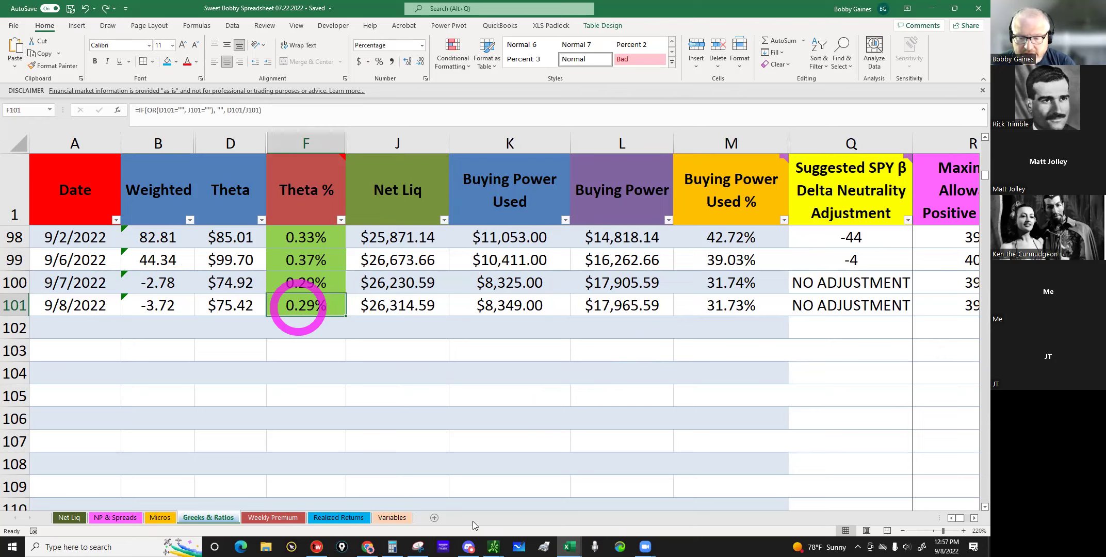
Step: Switch to thinkorswim, select the last account in the account list, and read the /MES position's SPY-weighted delta
mouse_move(494, 547)
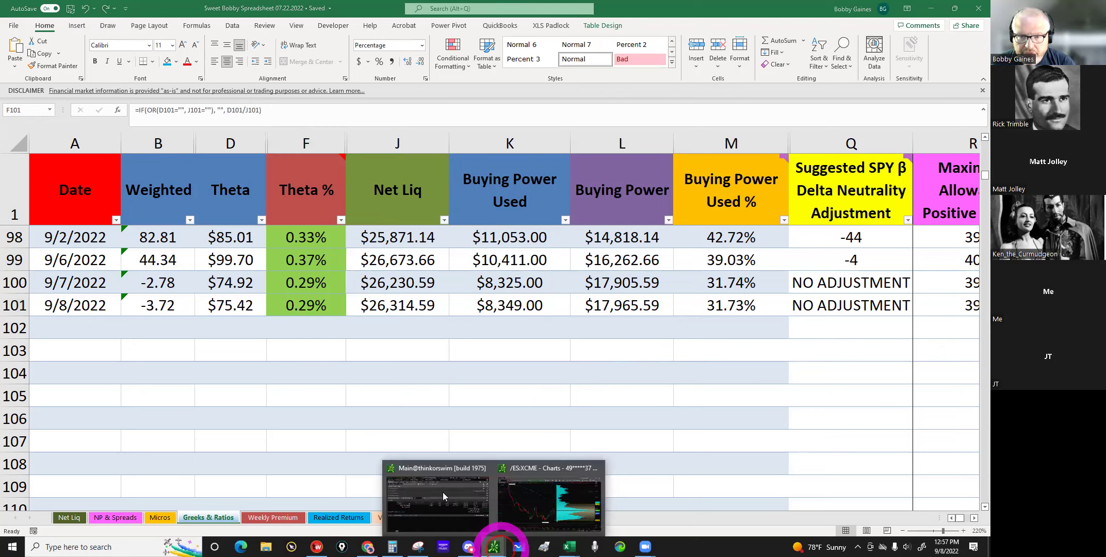
left_click(442, 493)
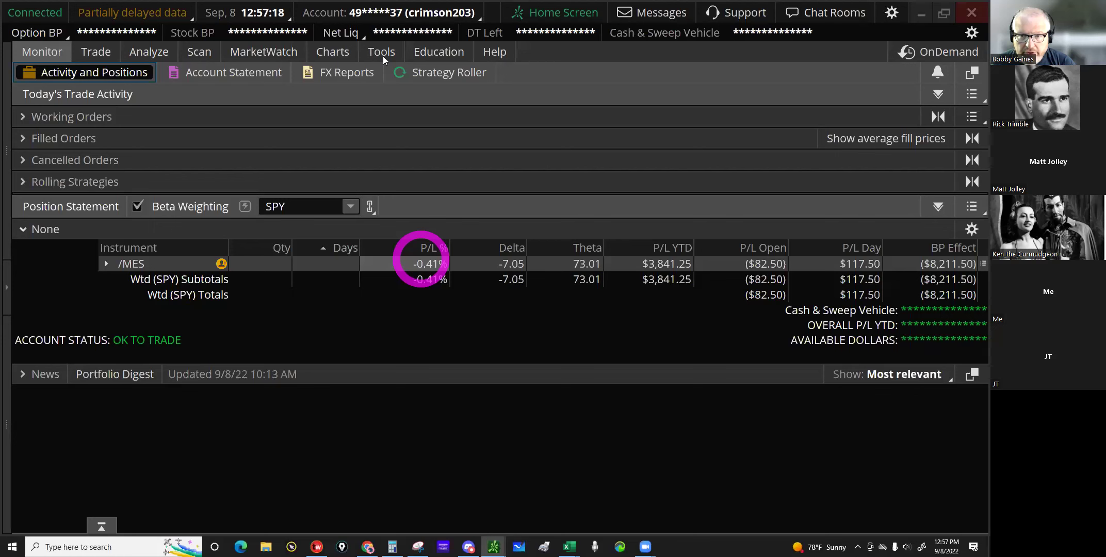
left_click(425, 13)
left_click(384, 92)
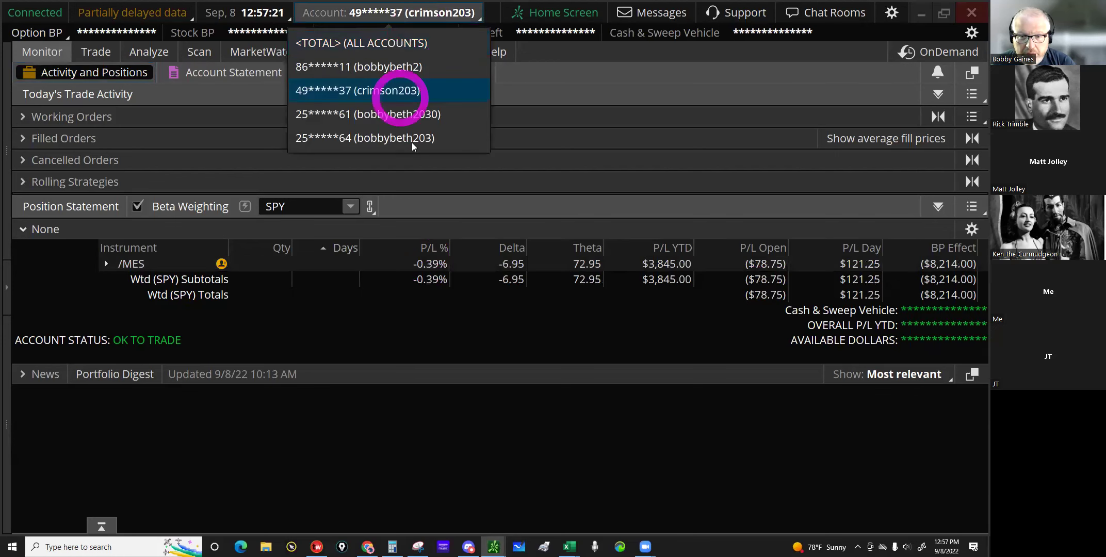
left_click(411, 143)
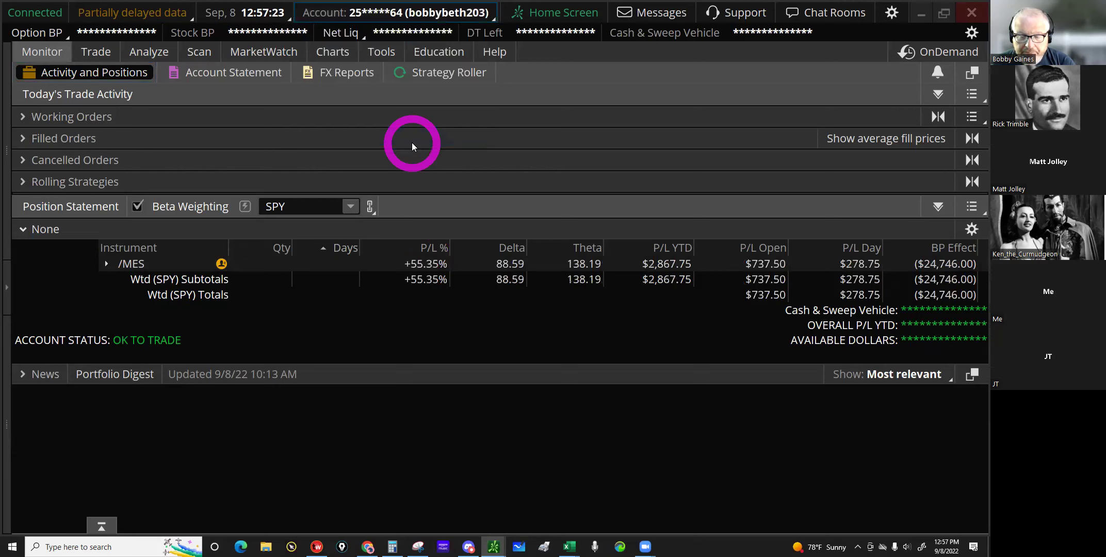
left_click(513, 266)
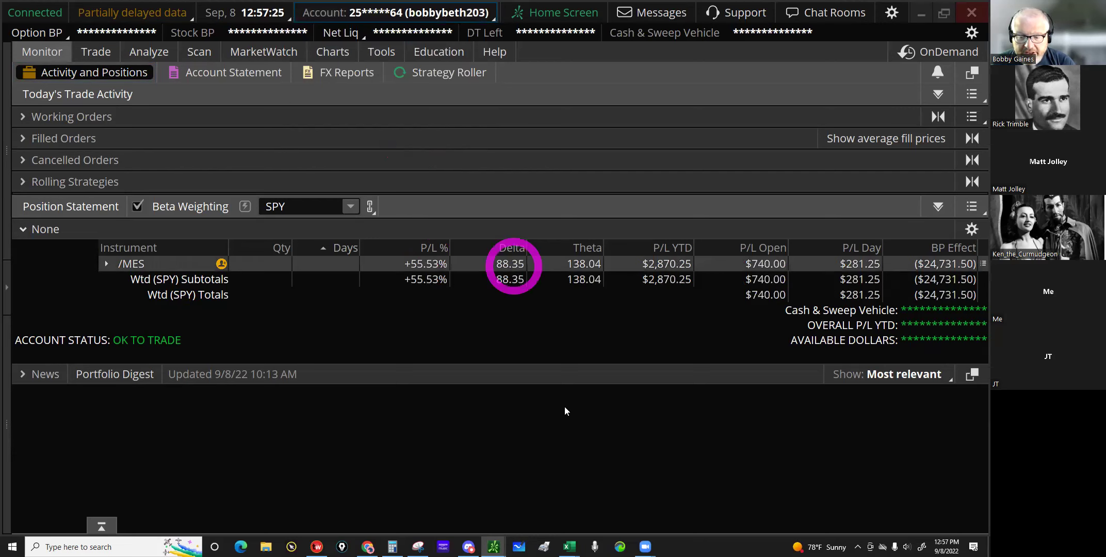
Step: Switch to the IRA 05.26.2022 workbook in Excel and enter 88.35 as the 9/8/2022 weighted delta in B106 of Greeks & Ratios
left_click(594, 509)
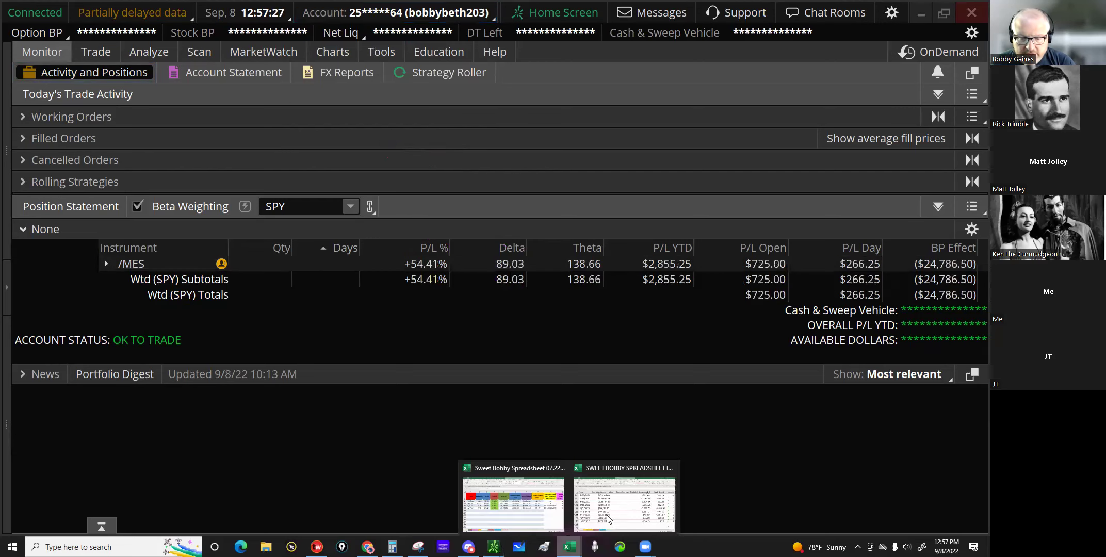
left_click(608, 516)
left_click(135, 517)
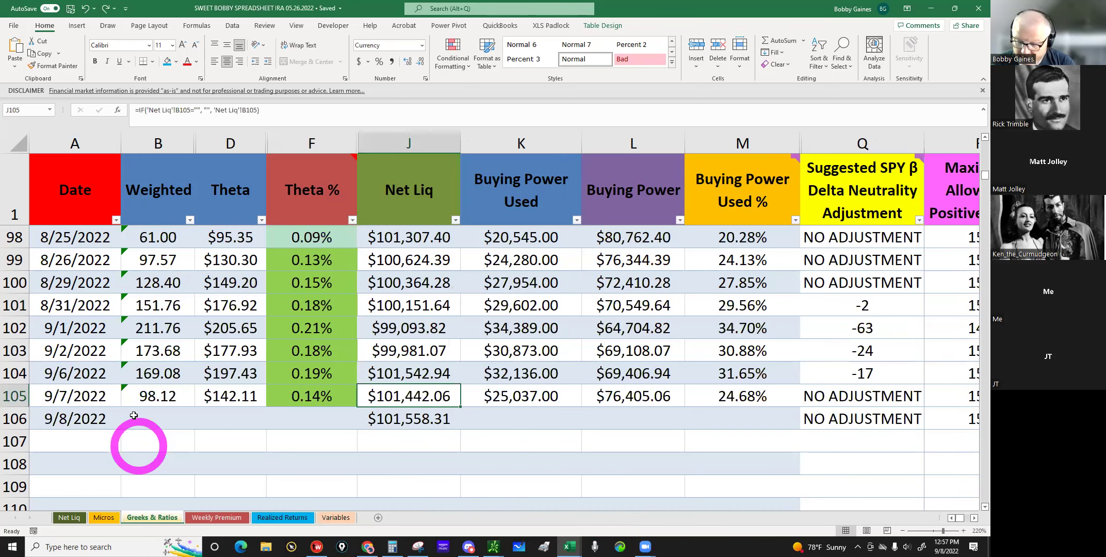
left_click(135, 416)
type("88.35")
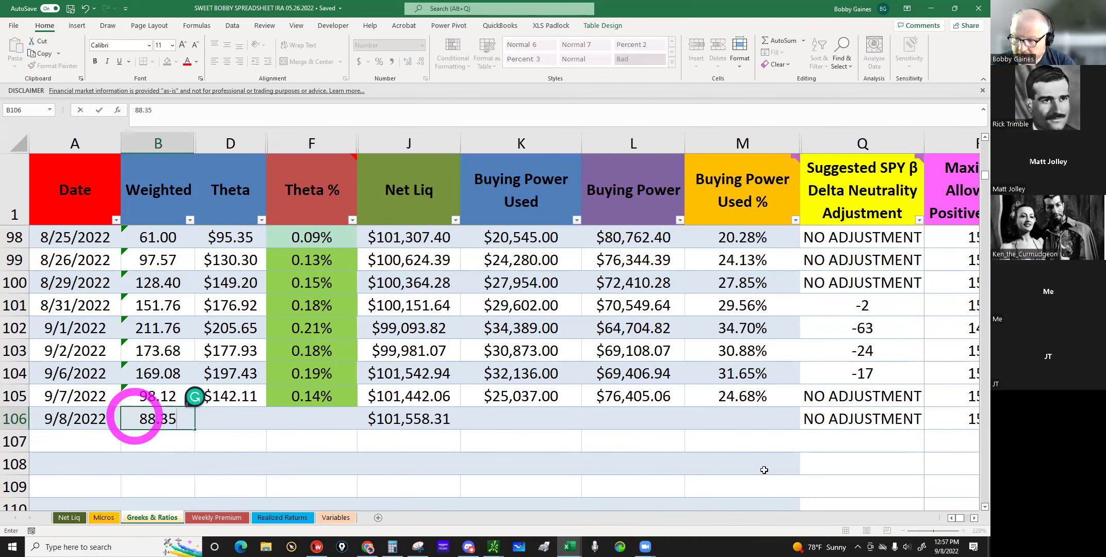
key("Return")
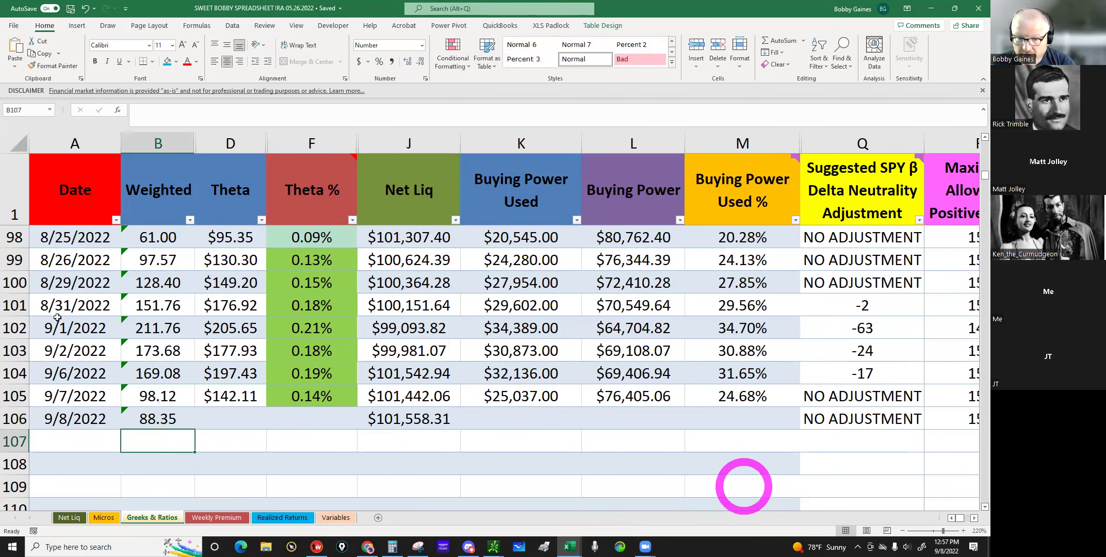
left_click(152, 423)
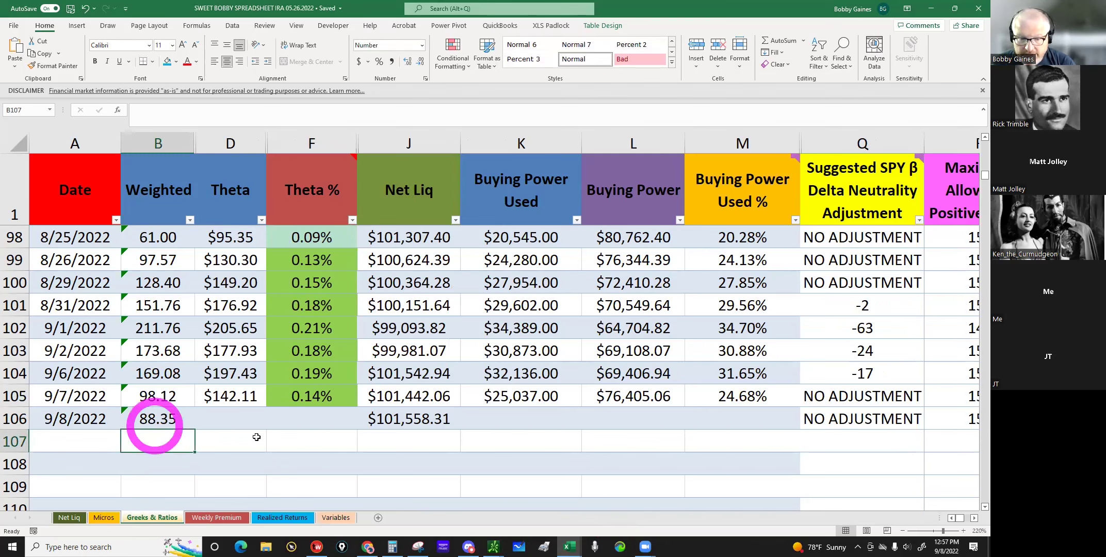
Step: Look up the IRA account's weighted theta in thinkorswim and enter 139.16 as the 9/8/2022 theta in D106 of the Excel sheet
left_click(231, 418)
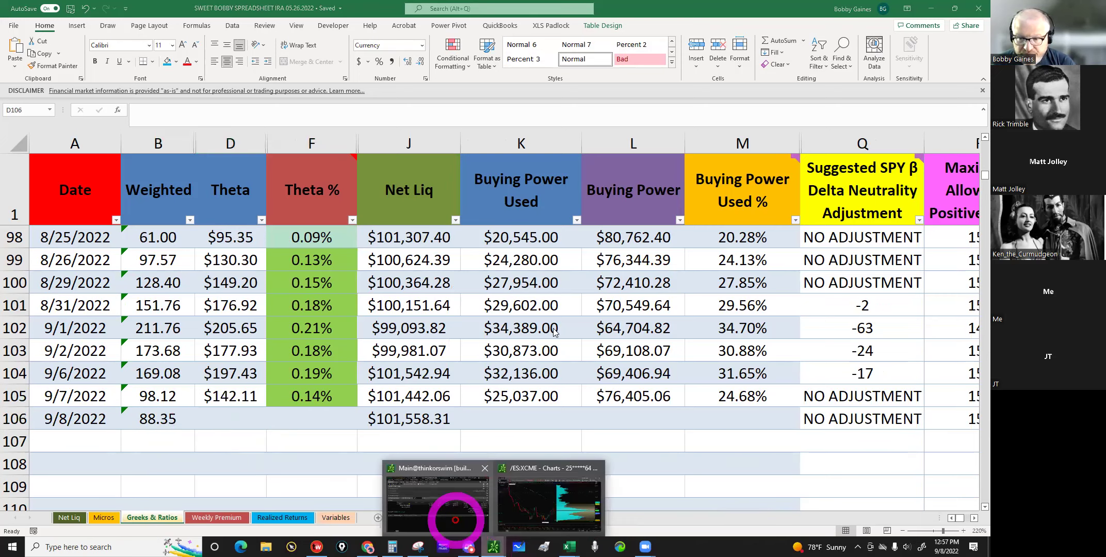
left_click(440, 507)
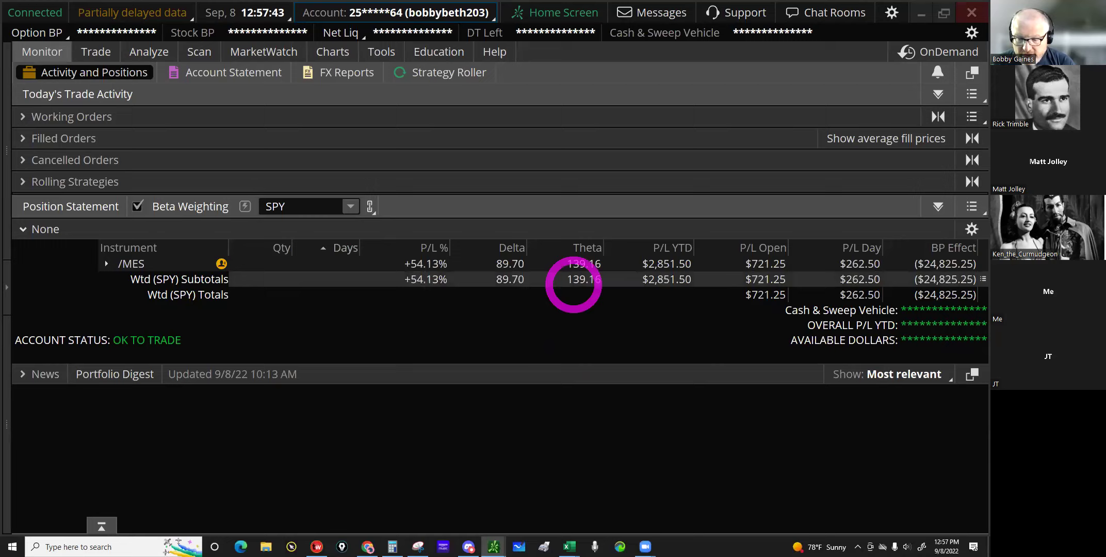
left_click(575, 539)
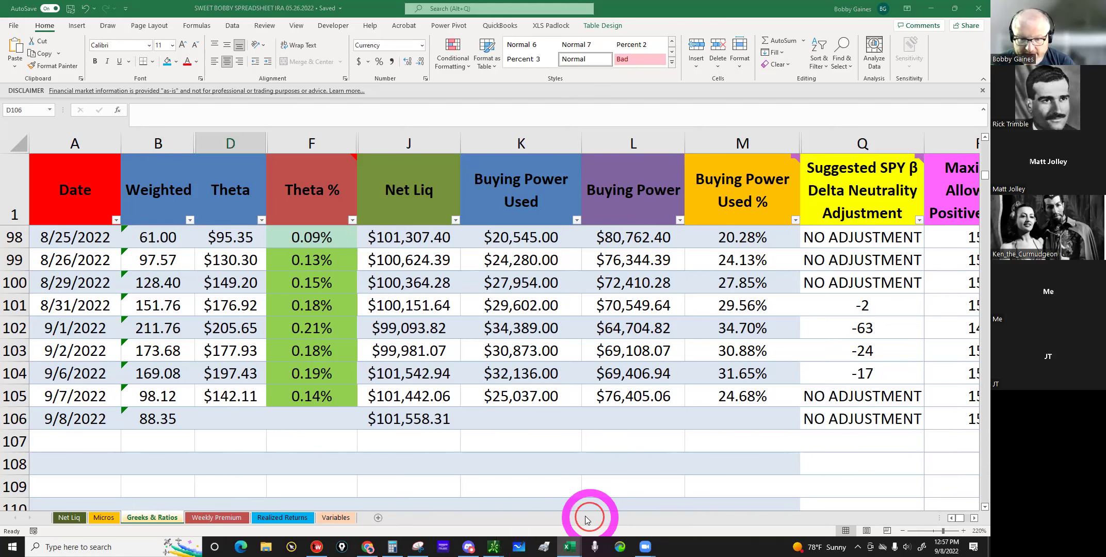
left_click(225, 411)
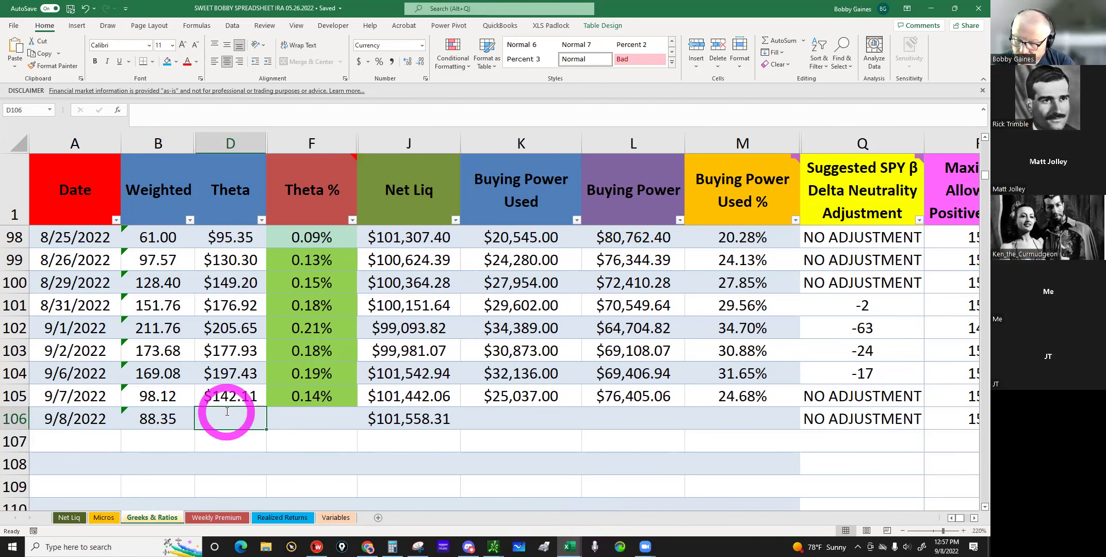
type("139.16")
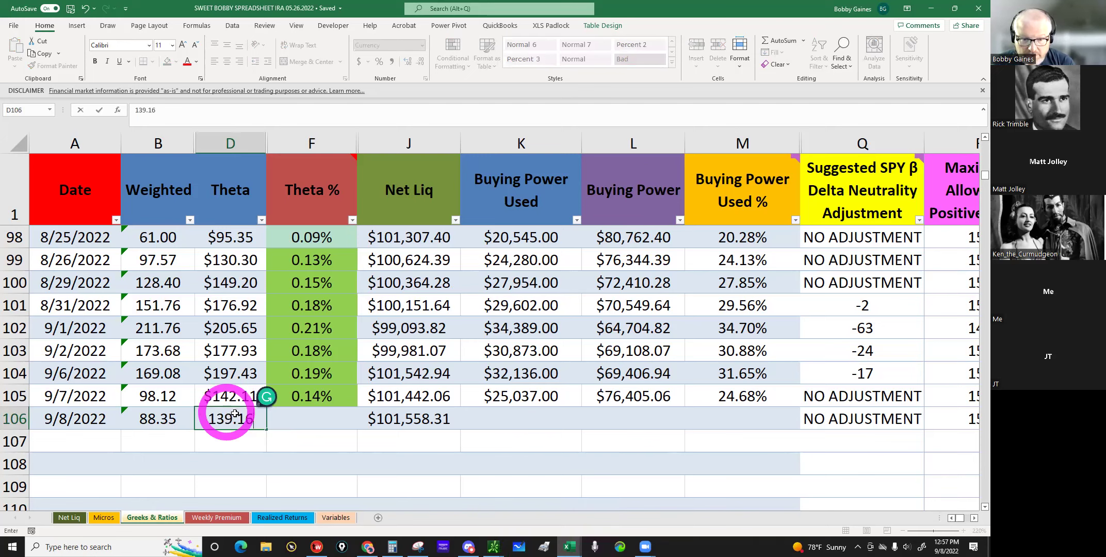
key("Return")
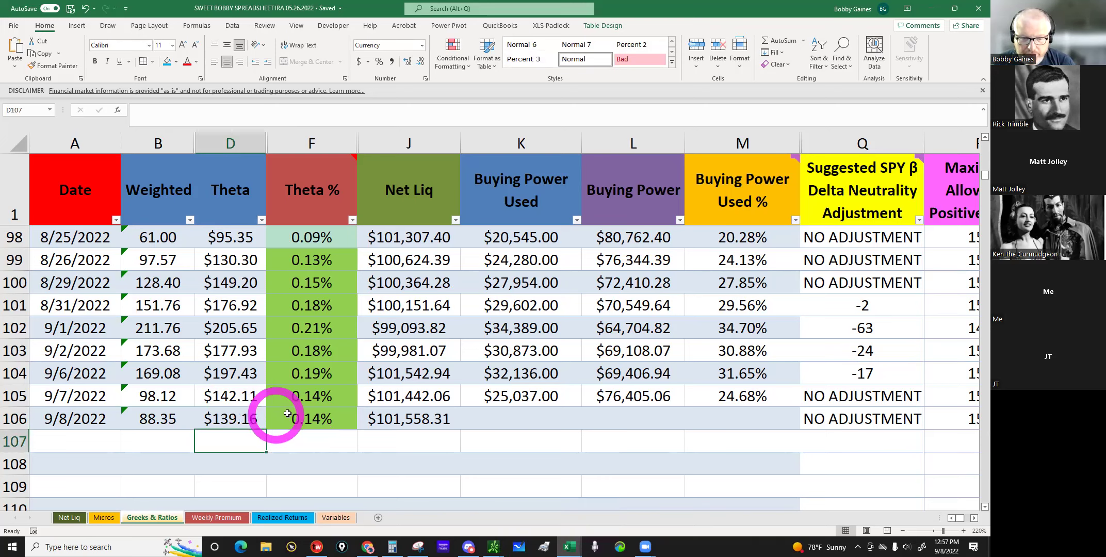
Step: Look up the IRA account's BP Effect in thinkorswim and enter 24779 as the 9/8/2022 buying power used in K106 in Excel
left_click(520, 416)
mouse_move(494, 547)
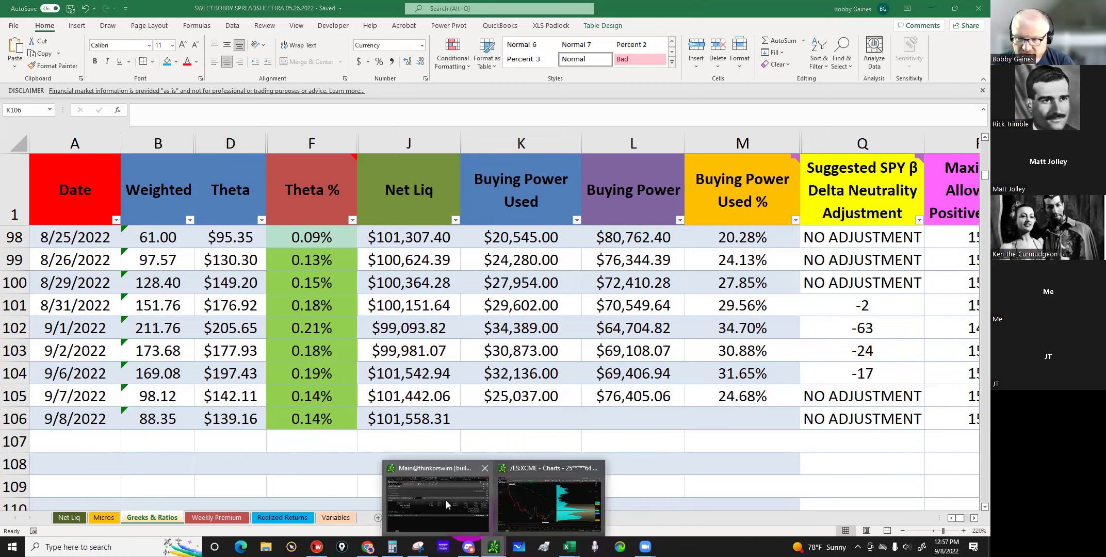
left_click(445, 500)
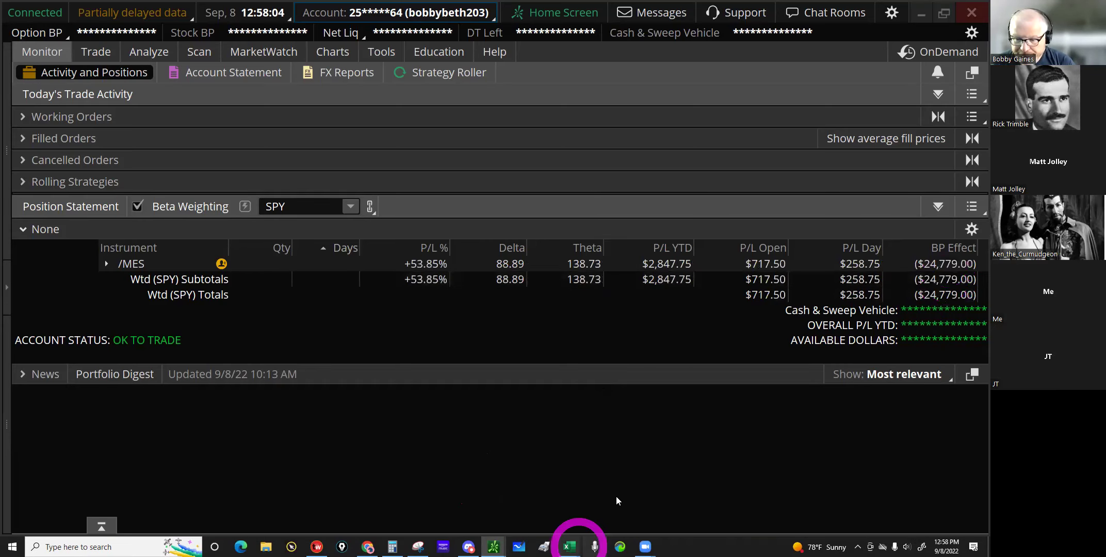
mouse_move(569, 546)
left_click(500, 416)
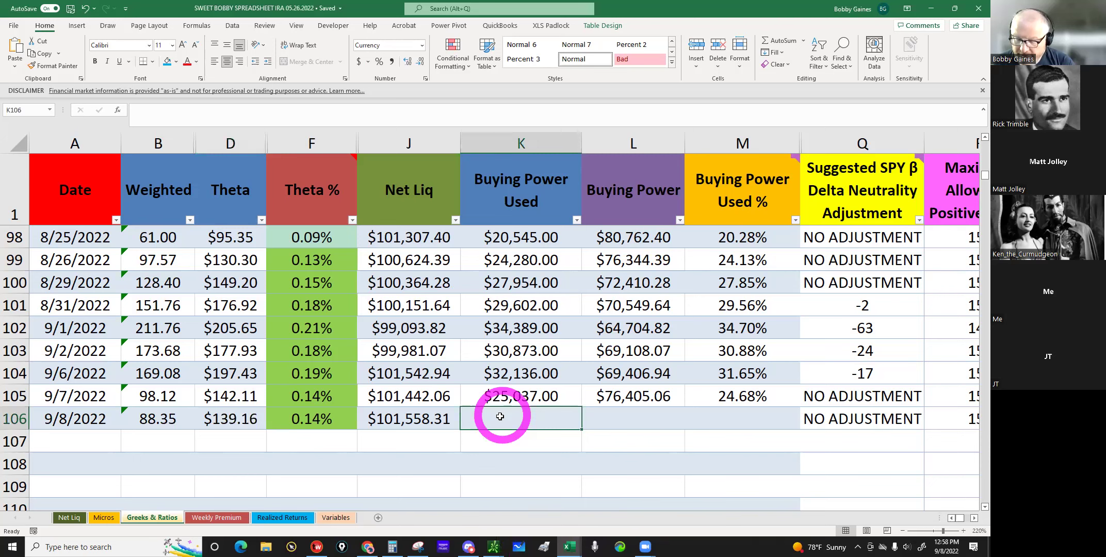
type("24779")
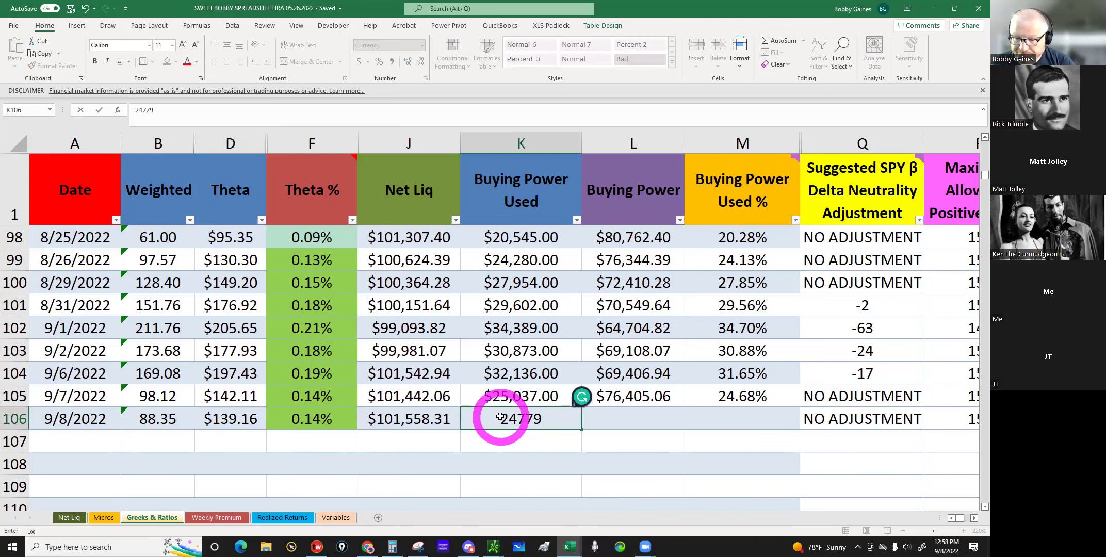
key("Return")
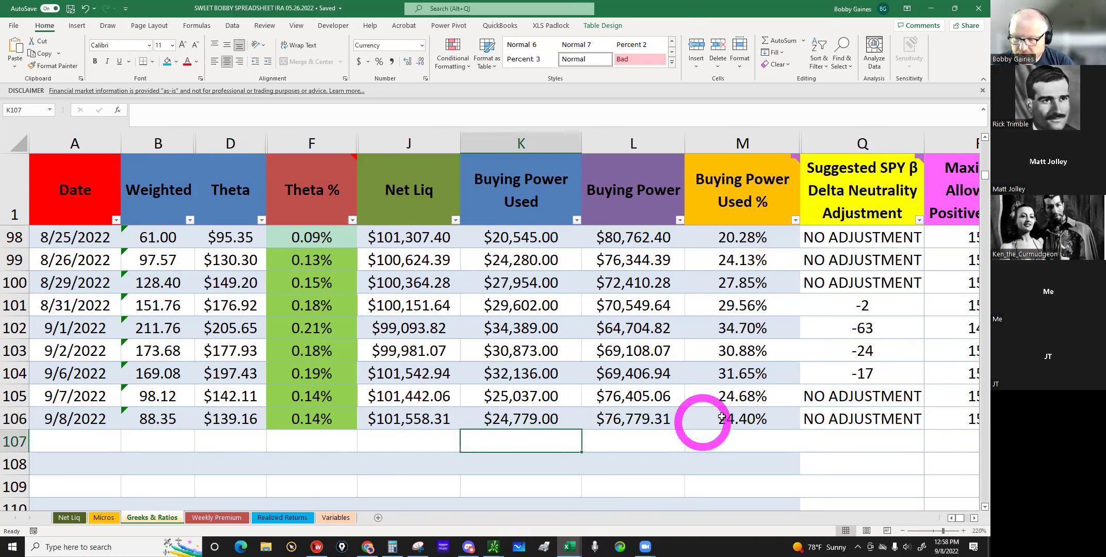
Step: Check the IRA buying power used percentage in M106 against the theta percentage in F101 and weighted delta in B101 of the 07.22.2022 workbook
left_click(721, 418)
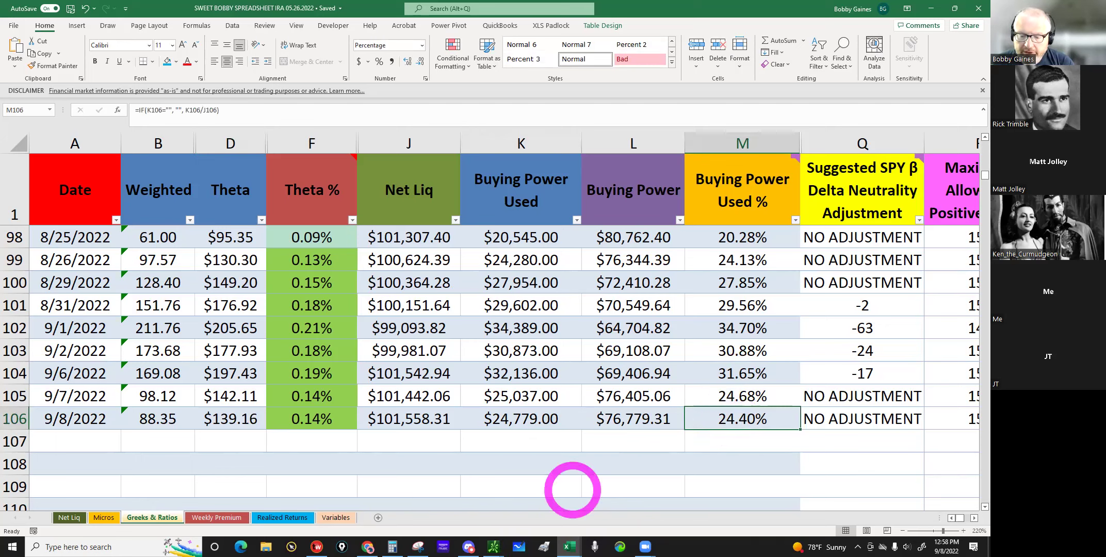
mouse_move(493, 546)
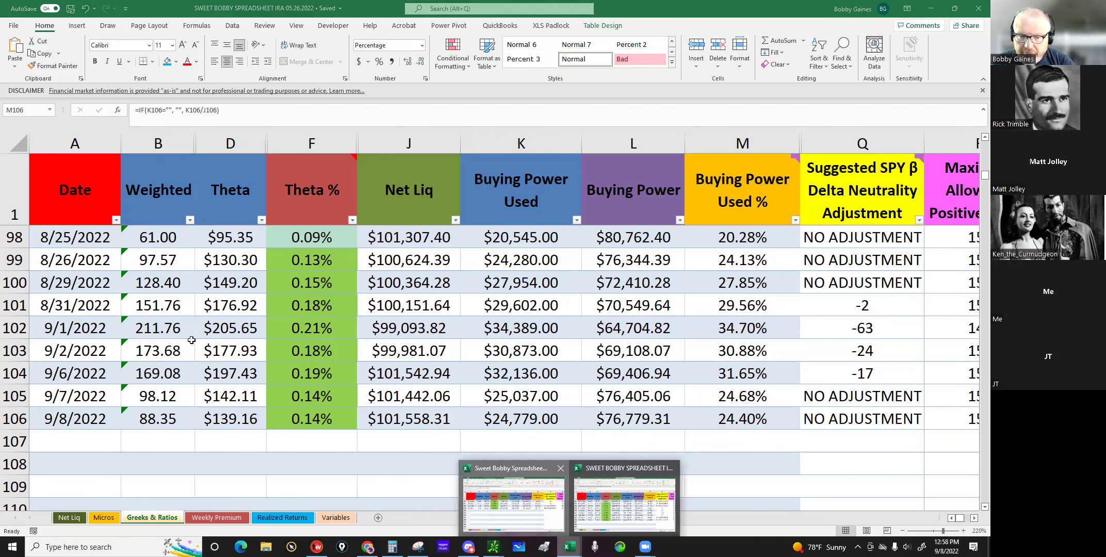
left_click(308, 299)
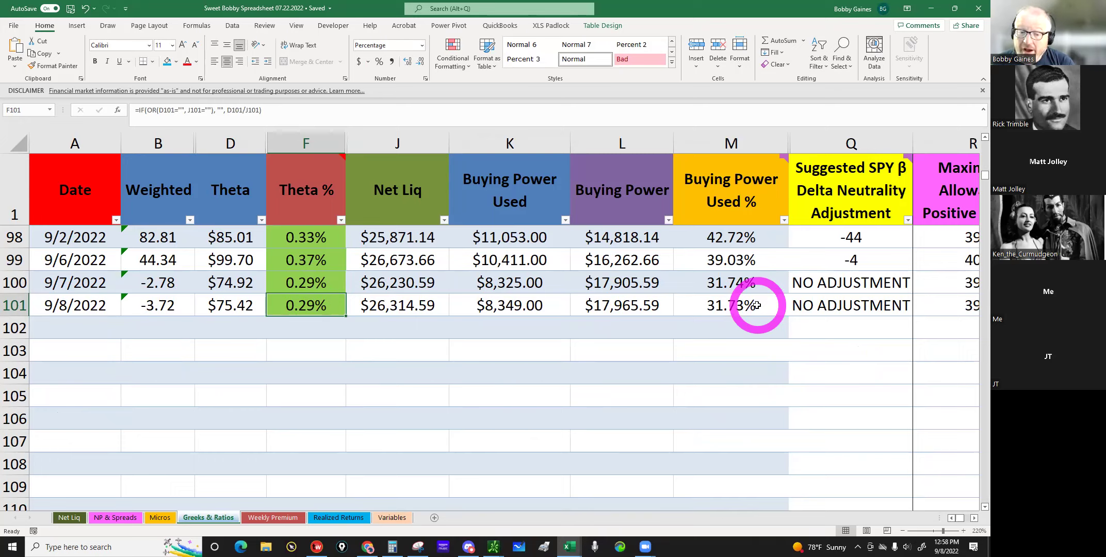
left_click(287, 311)
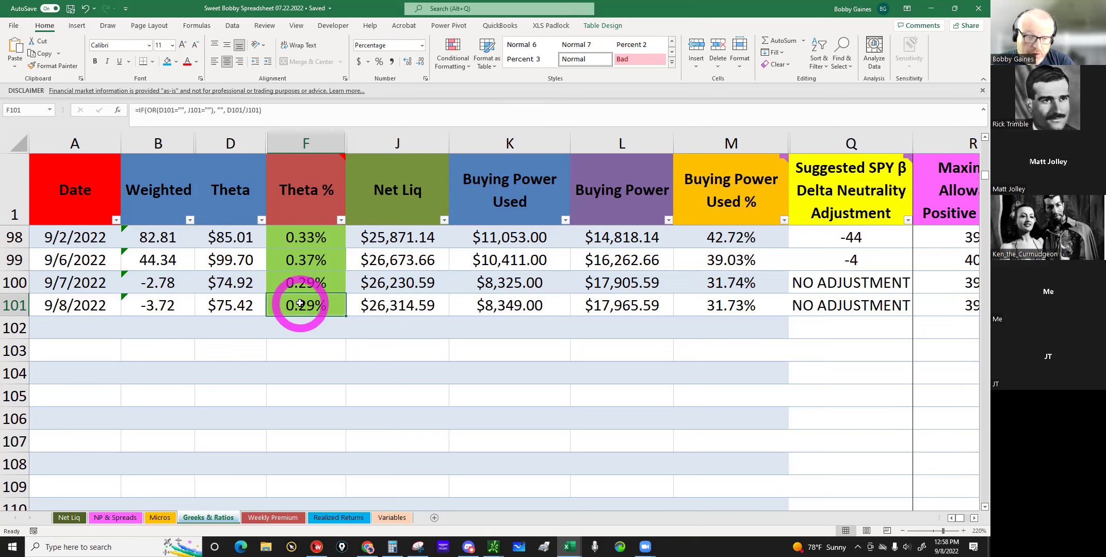
left_click(156, 303)
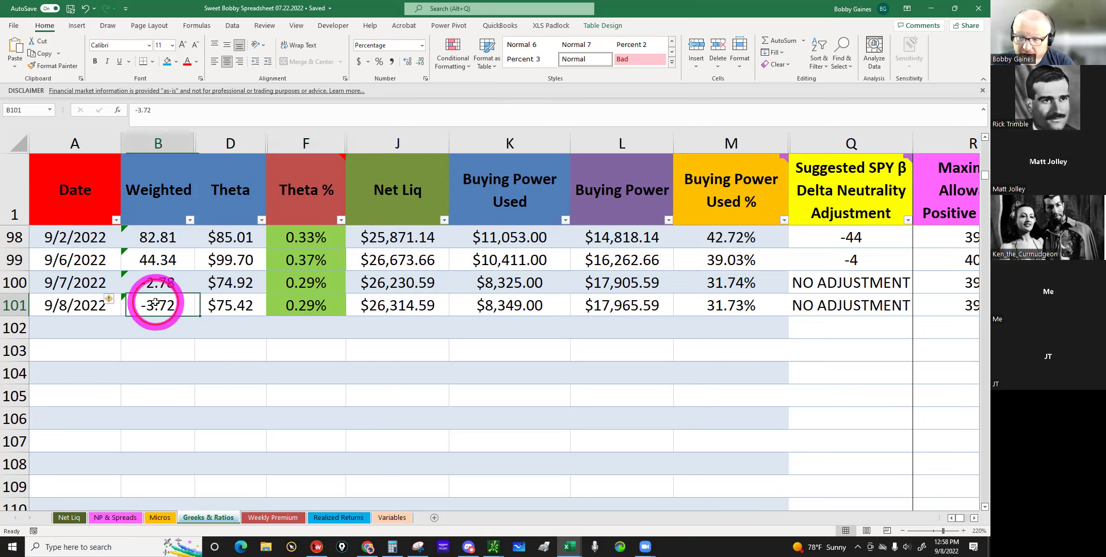
Step: Check the 9/8/2022 buying power used percentage in M101 and the theta percentage in F101 of the 07.22.2022 workbook
left_click(736, 307)
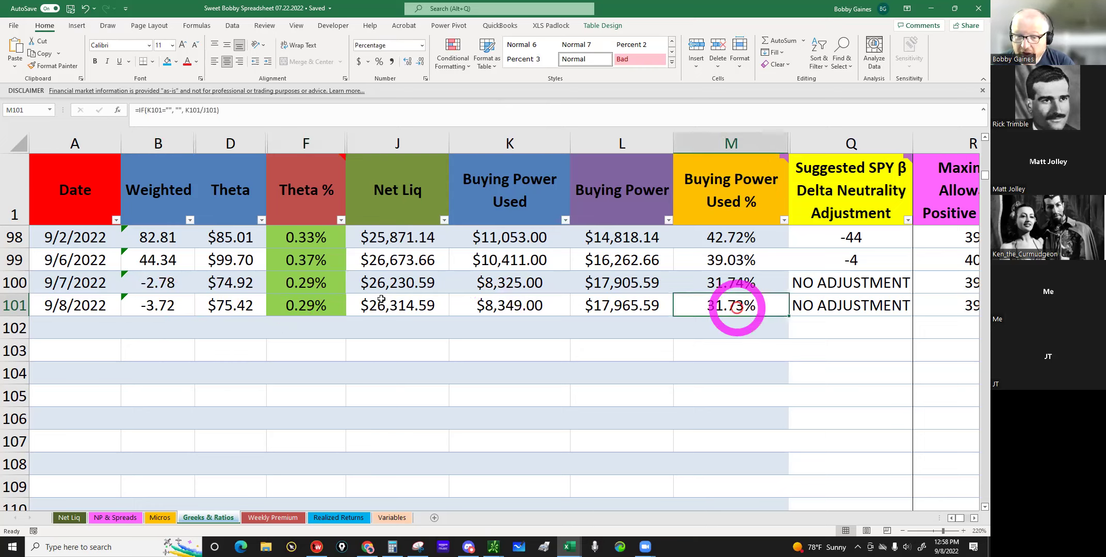
left_click(309, 308)
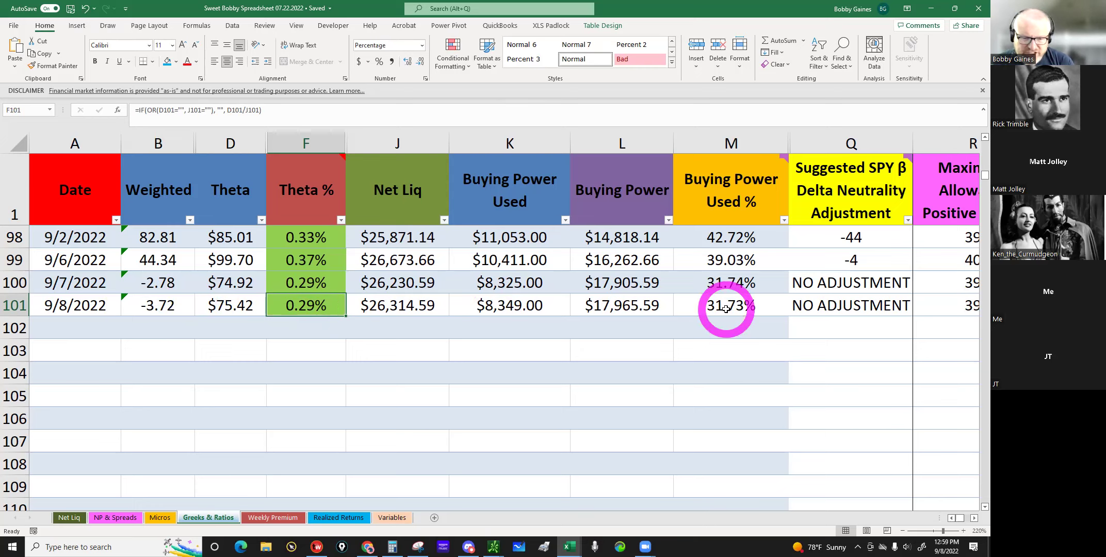
left_click(312, 304)
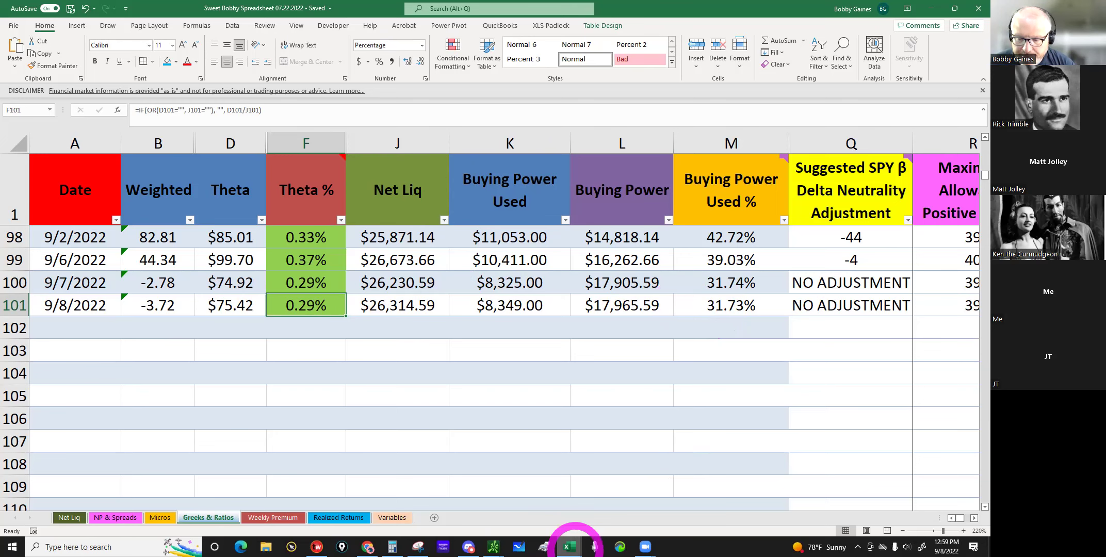
Step: Switch to the IRA 05.26.2022 workbook and review the 9/8/2022 weighted delta, theta, theta percentage and buying power used percentage in row 106
mouse_move(570, 545)
left_click(599, 508)
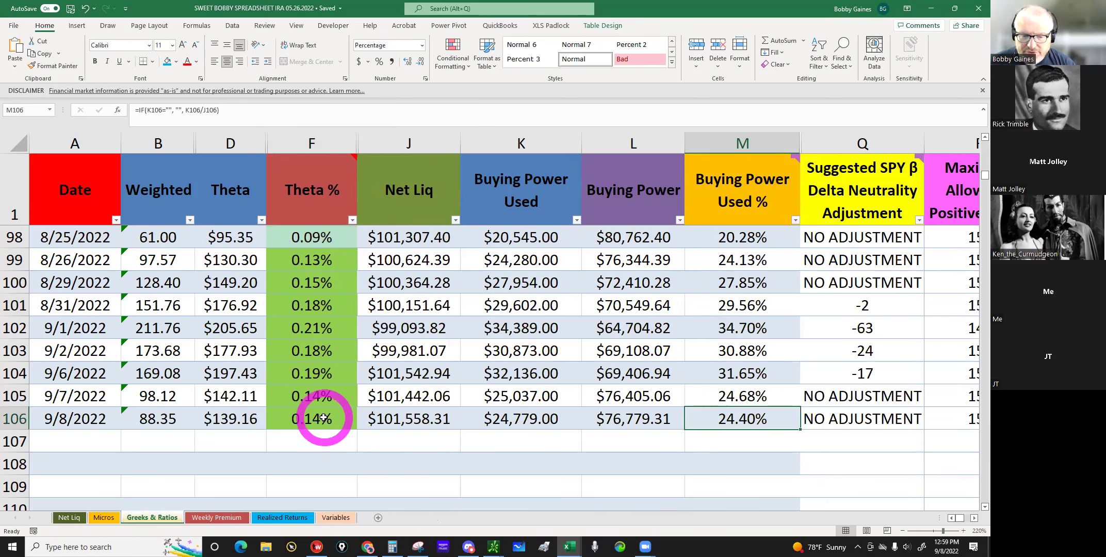
left_click(151, 419)
left_click(291, 415)
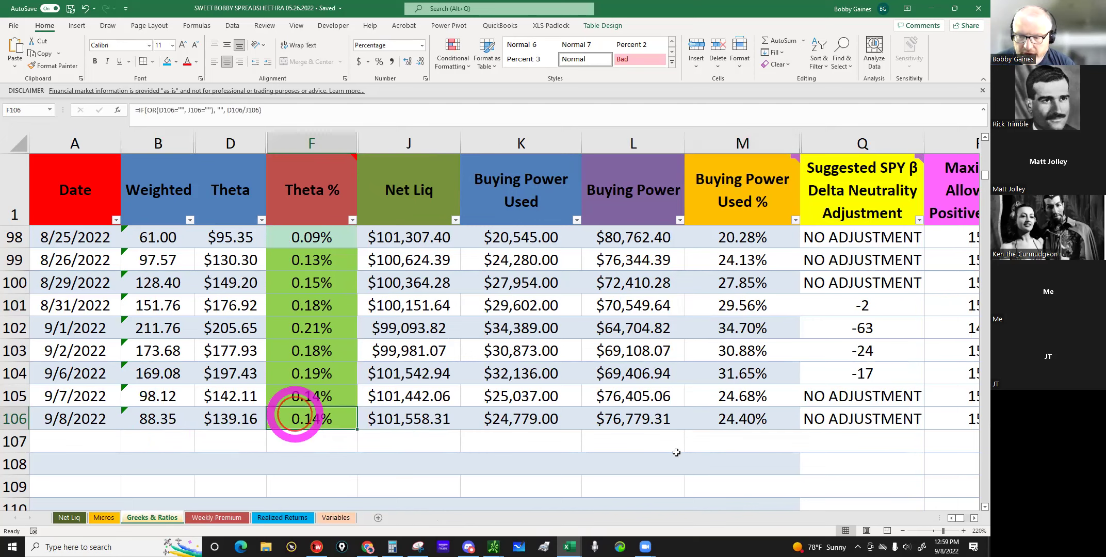
left_click(769, 420)
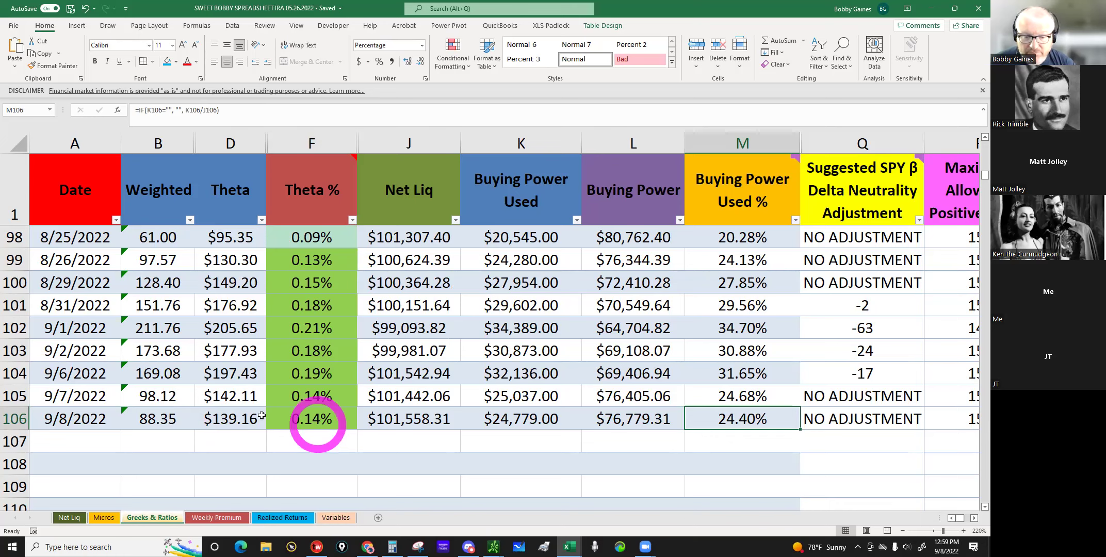
left_click(237, 421)
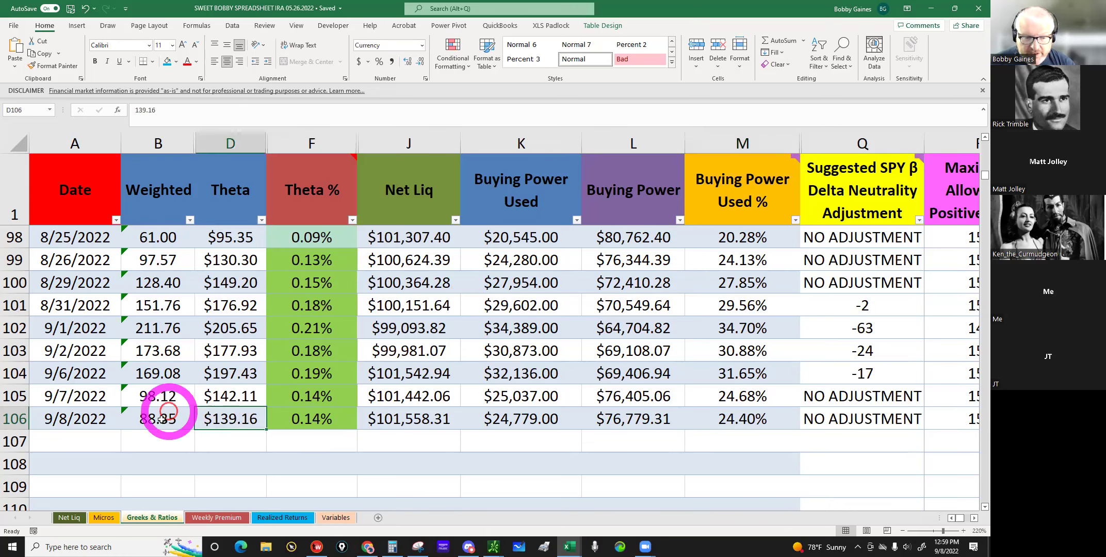
left_click(163, 418)
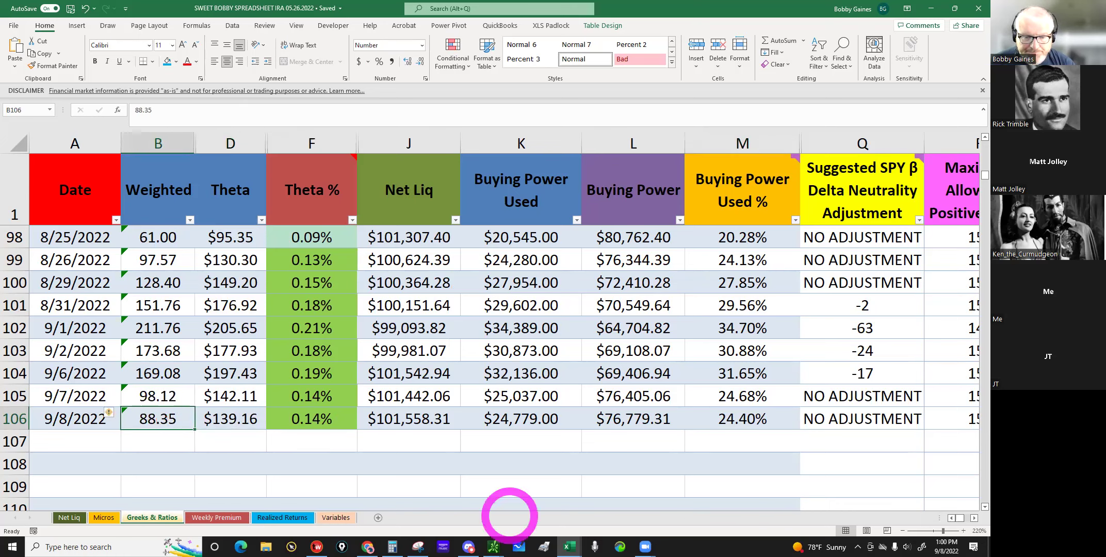
Step: Switch to thinkorswim and check the IRA account's /MES day profit and loss in the Position Statement
mouse_move(493, 544)
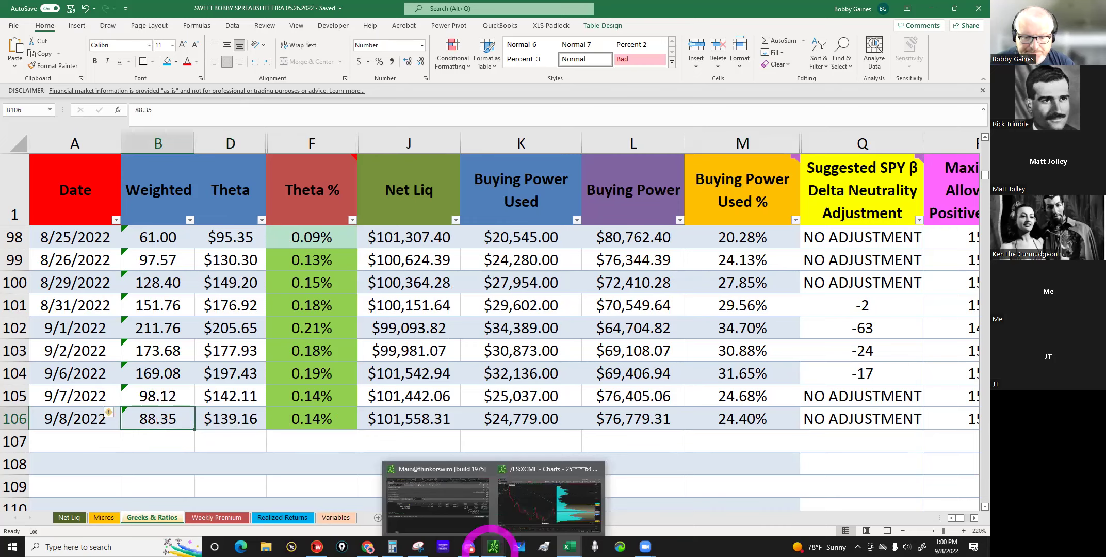
left_click(432, 510)
left_click(862, 84)
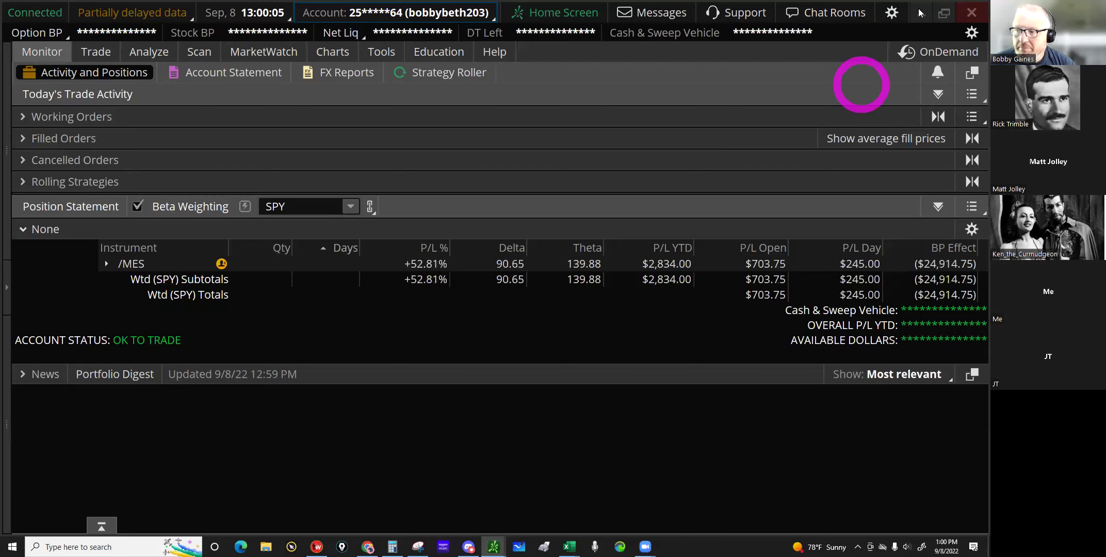
left_click(919, 12)
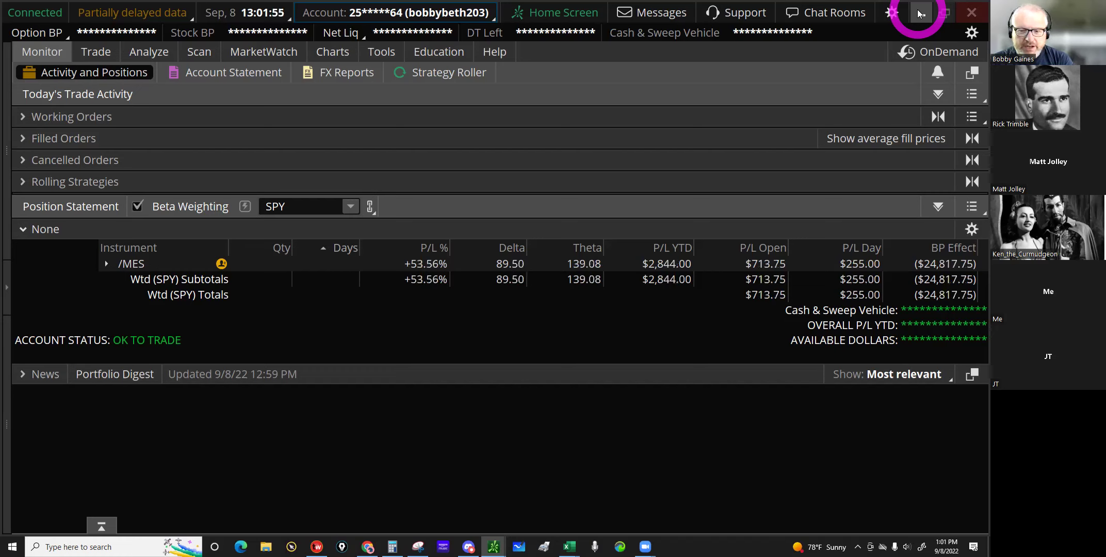
left_click(857, 268)
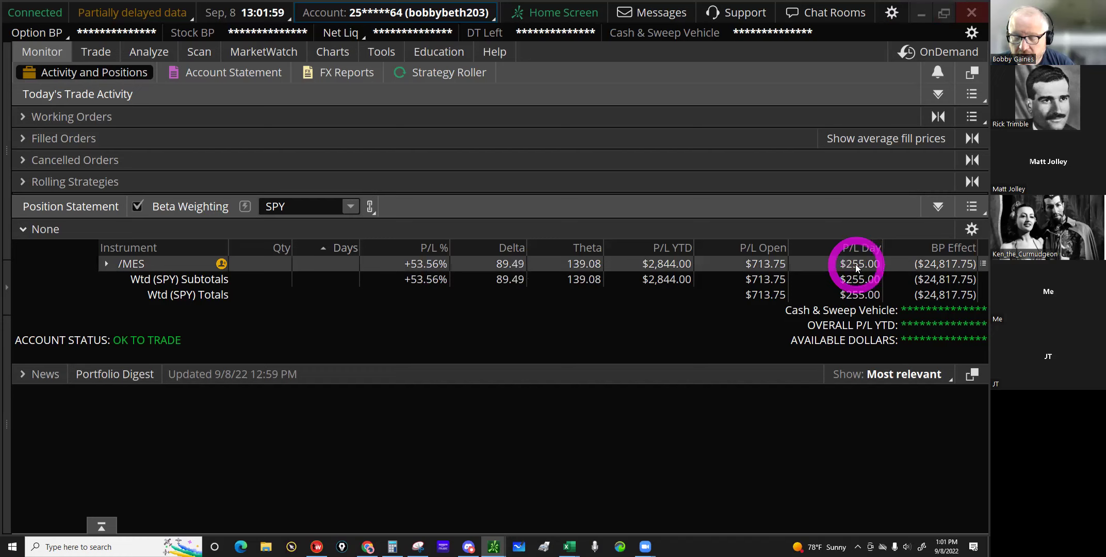
left_click(616, 514)
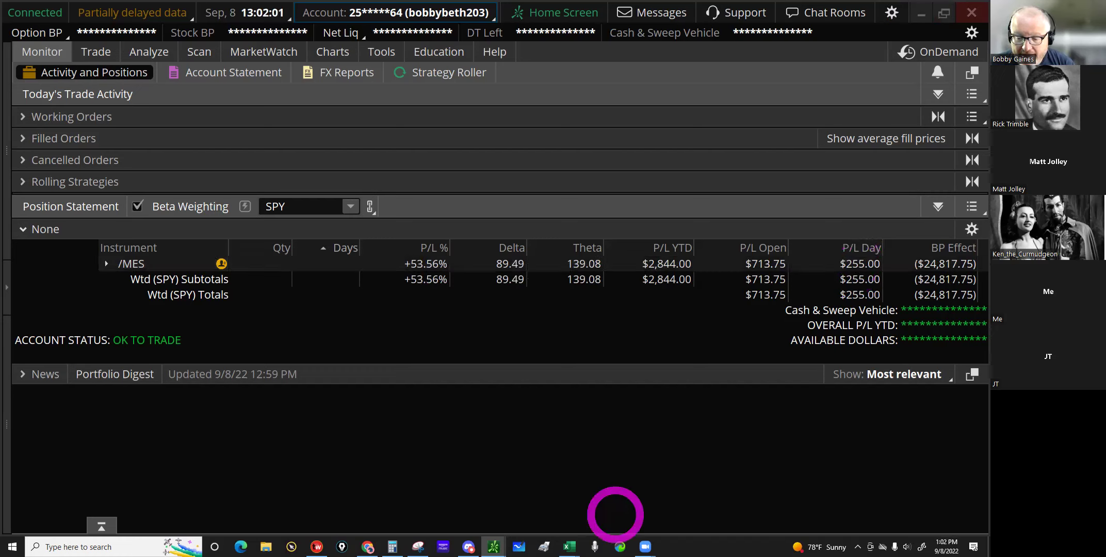
Step: Display the two-minute /ES charts in thinkorswim and examine the latest price action
mouse_move(569, 545)
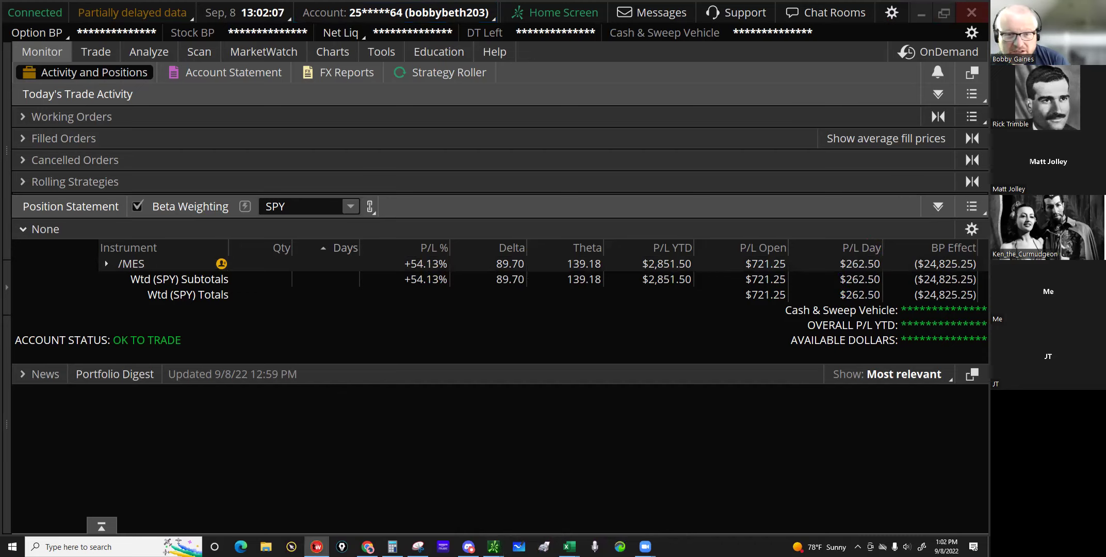
left_click(325, 53)
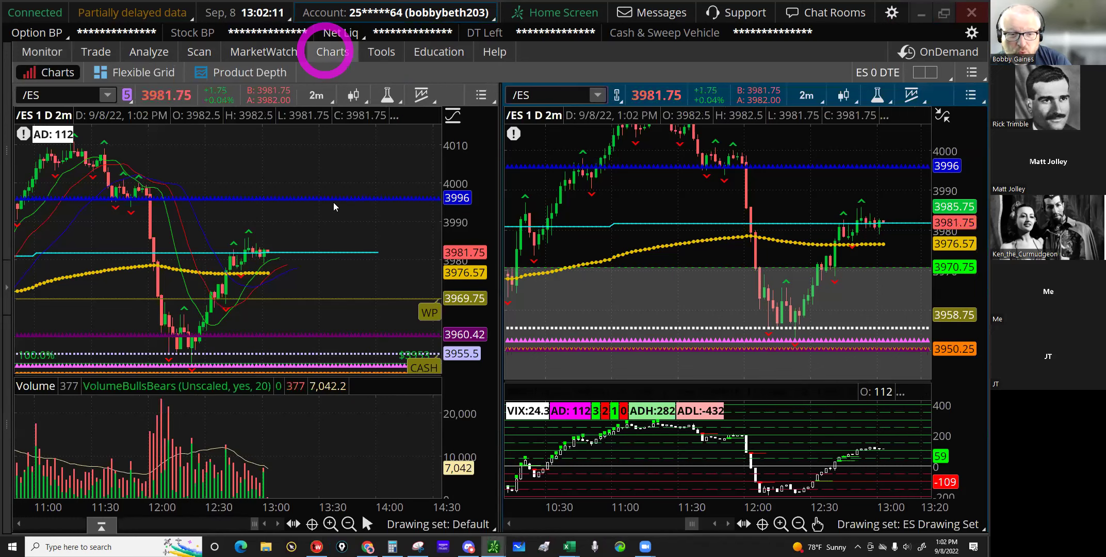
left_click(266, 253)
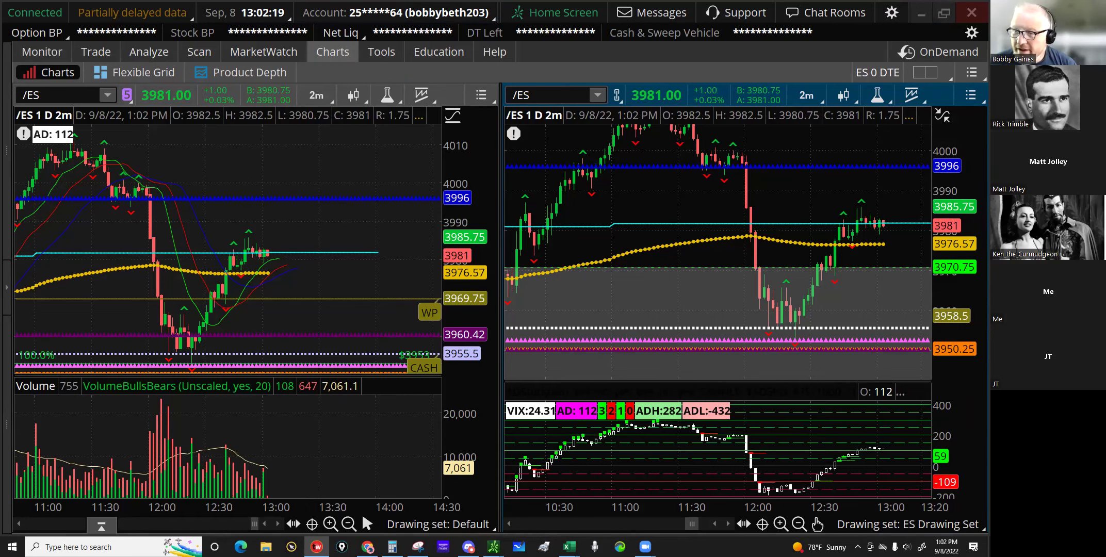
Step: Switch to tastyworks, maximize its window and show the /MESU2 option expirations in table mode
left_click(974, 20)
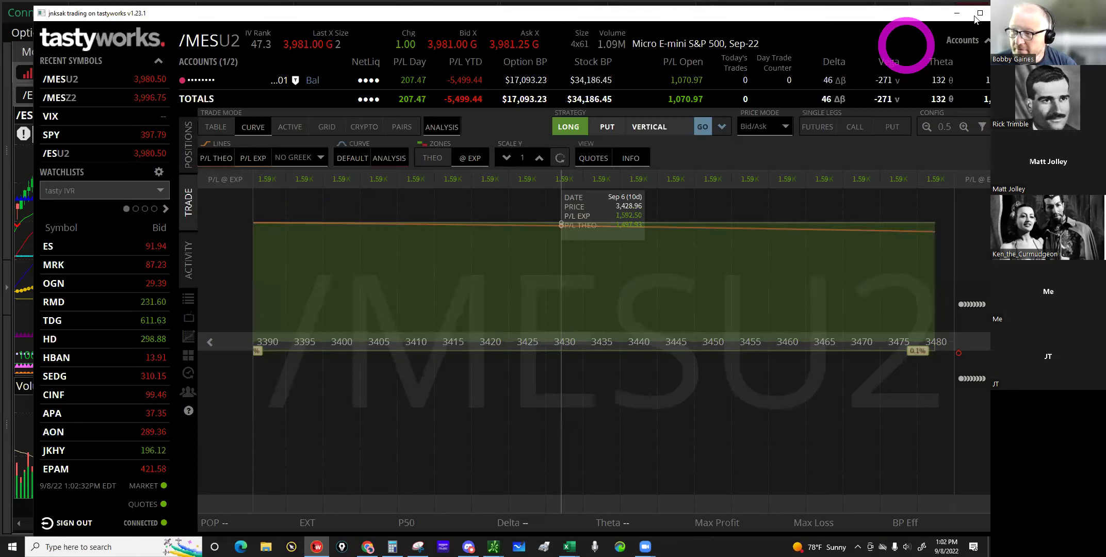
left_click(977, 15)
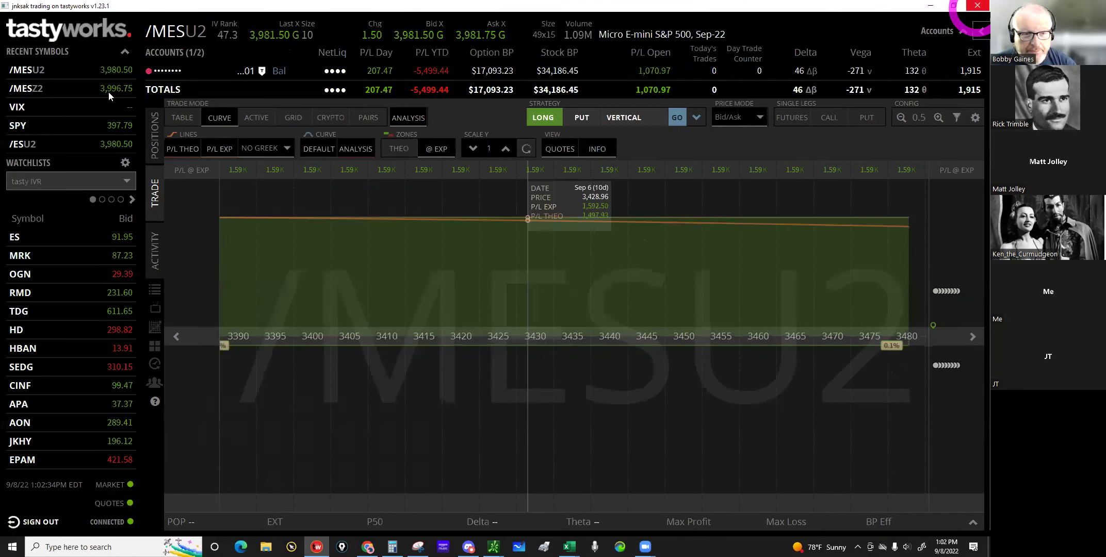
left_click(158, 29)
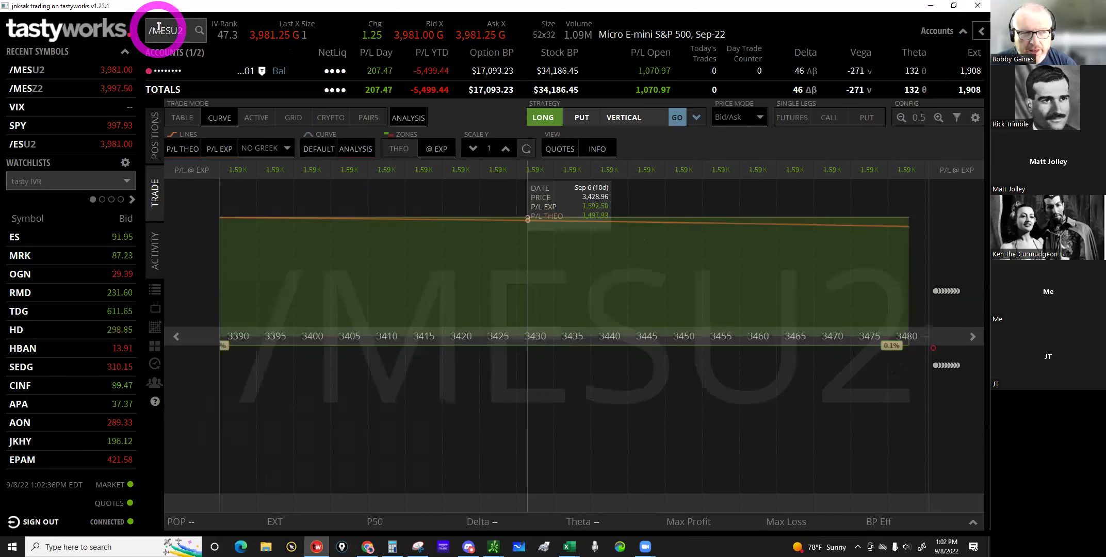
left_click(163, 28)
left_click(174, 176)
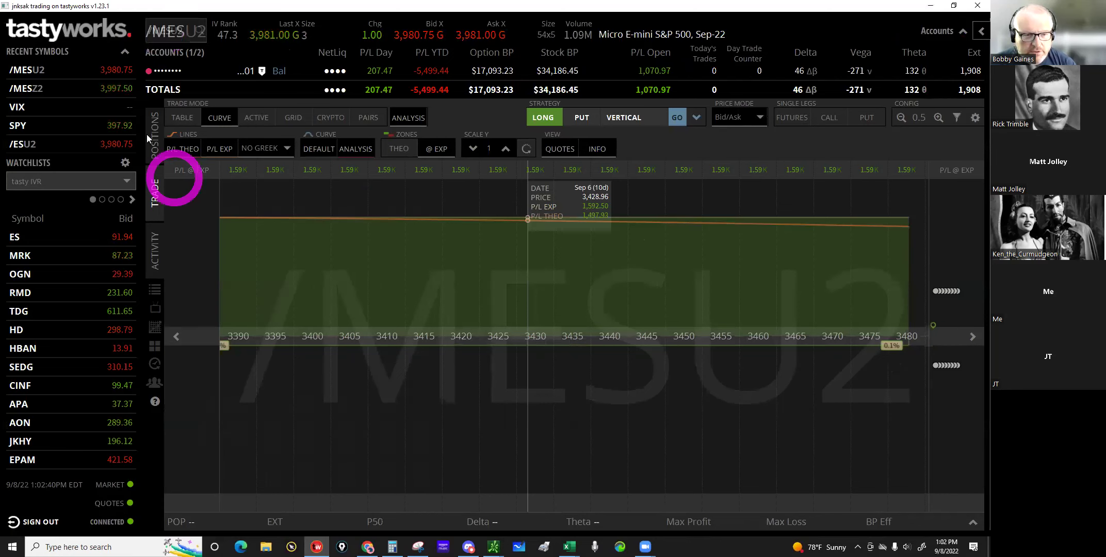
left_click(147, 137)
left_click(155, 194)
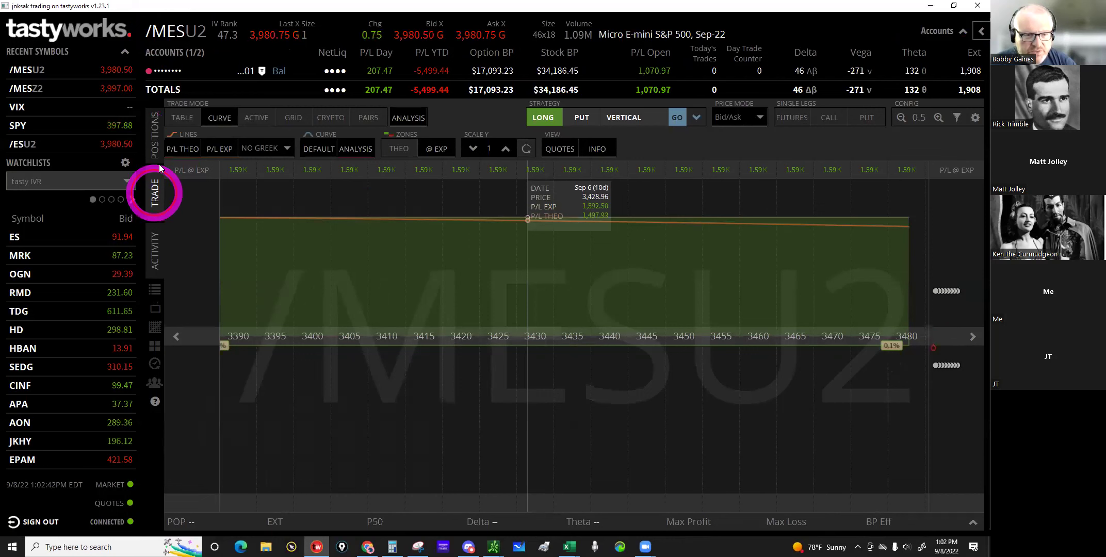
left_click(179, 120)
left_click(185, 47)
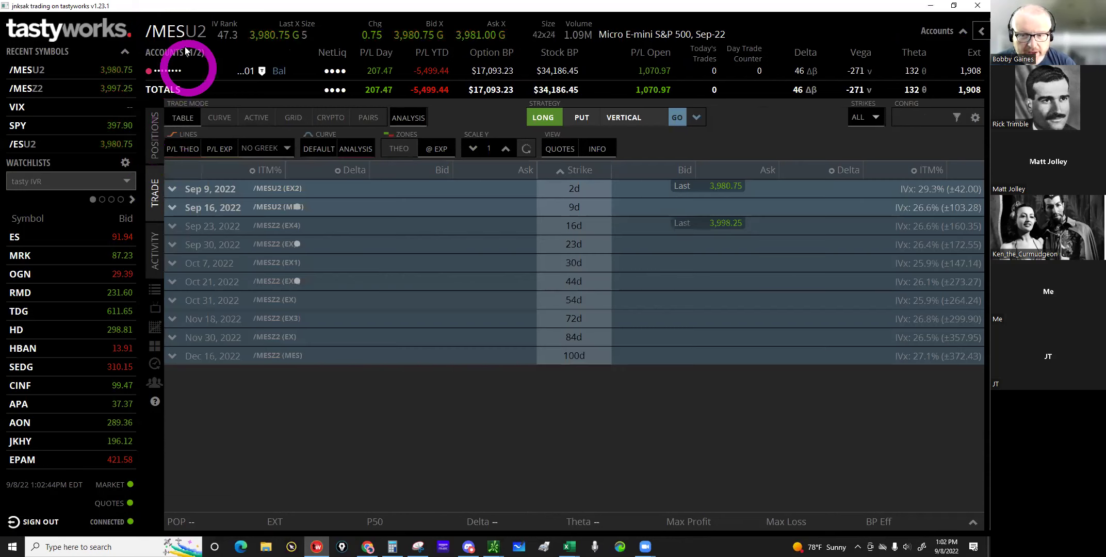
Step: Set up a long put vertical in the Oct 31, 2022 /MESZ2 expiration and widen it to the 3970 and 3920 strikes
left_click(579, 301)
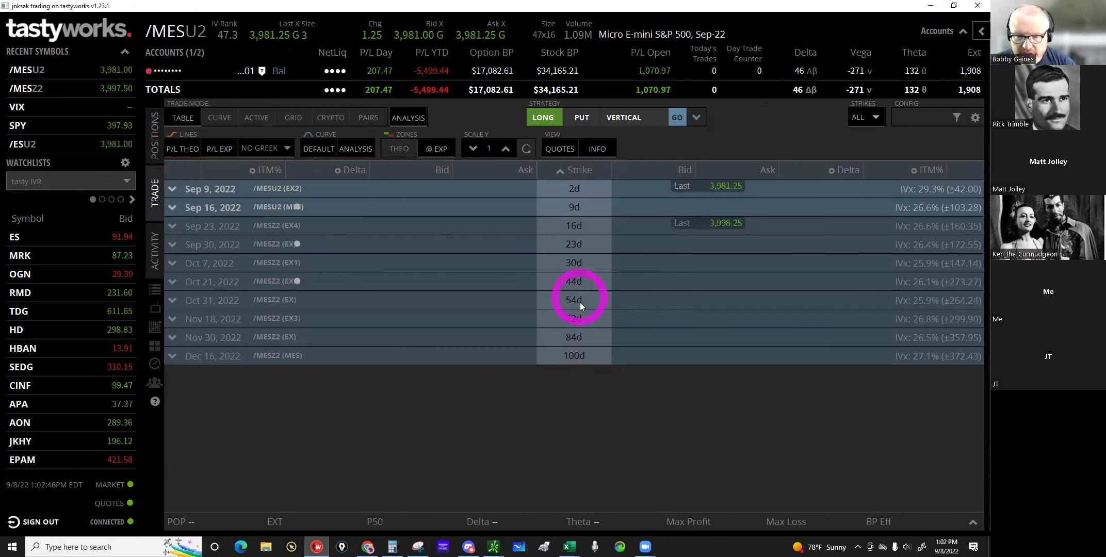
left_click(574, 282)
left_click(574, 300)
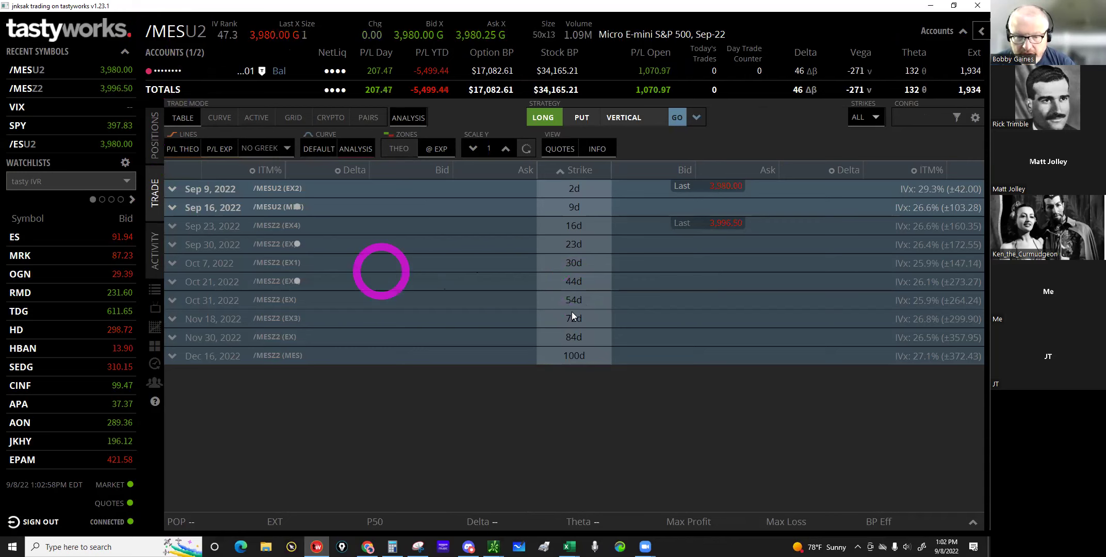
left_click(184, 300)
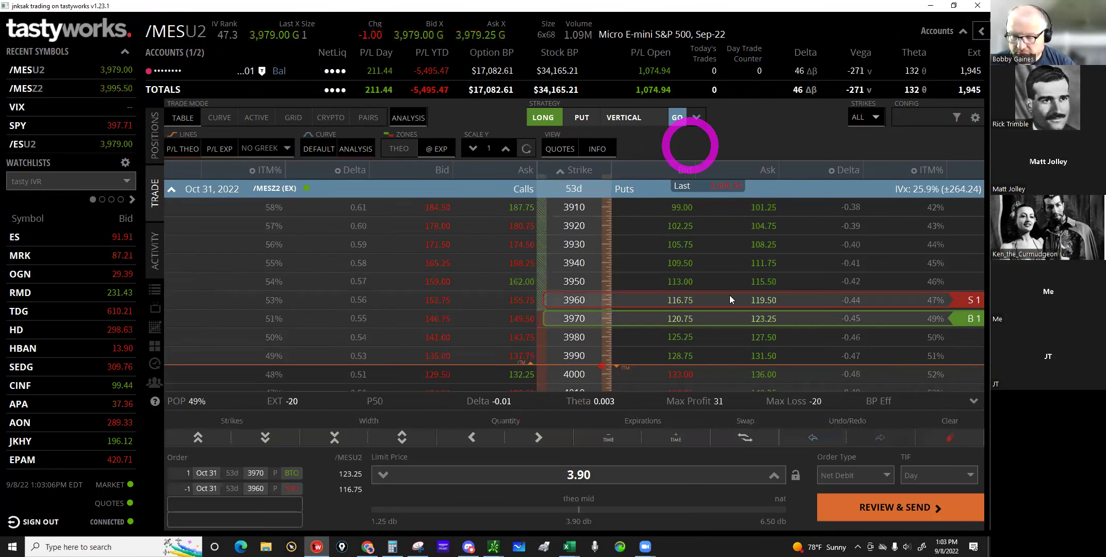
left_click_drag(721, 251, 716, 223)
left_click(402, 439)
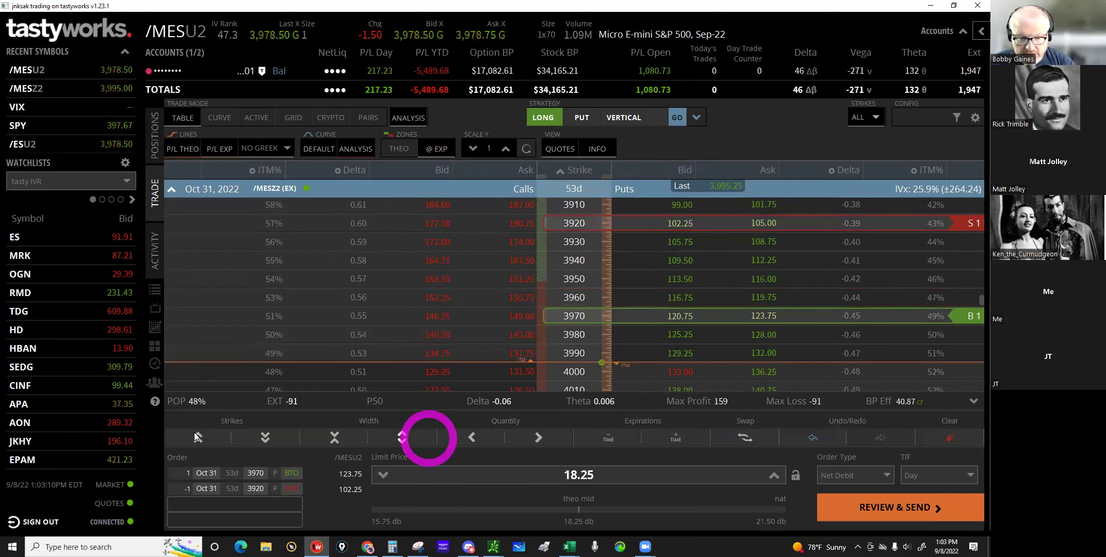
Step: Shift both legs of the put vertical down to buy the 3750 put and sell the 3700 put
left_click(197, 437)
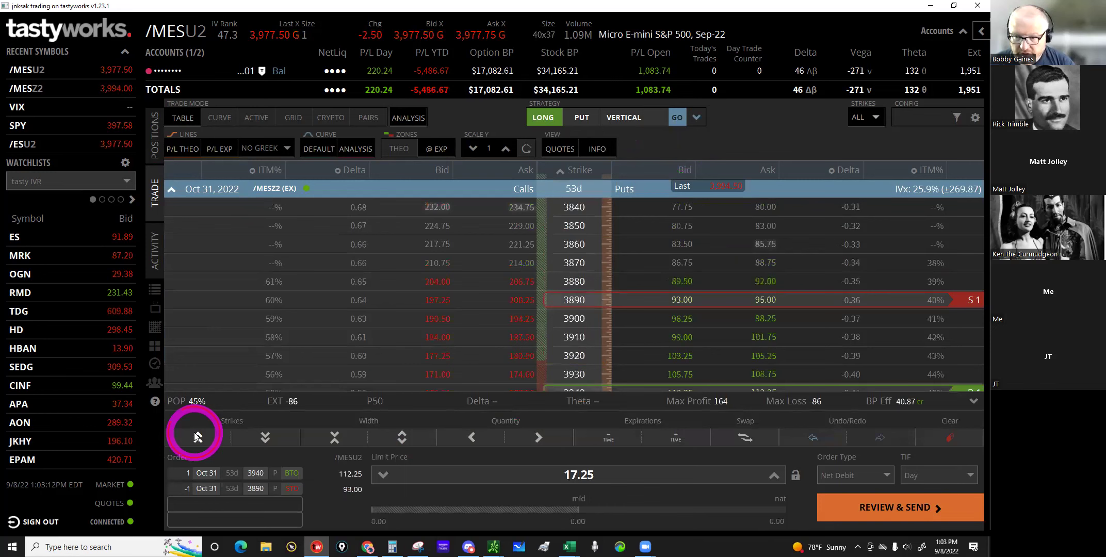
left_click(195, 434)
left_click(197, 437)
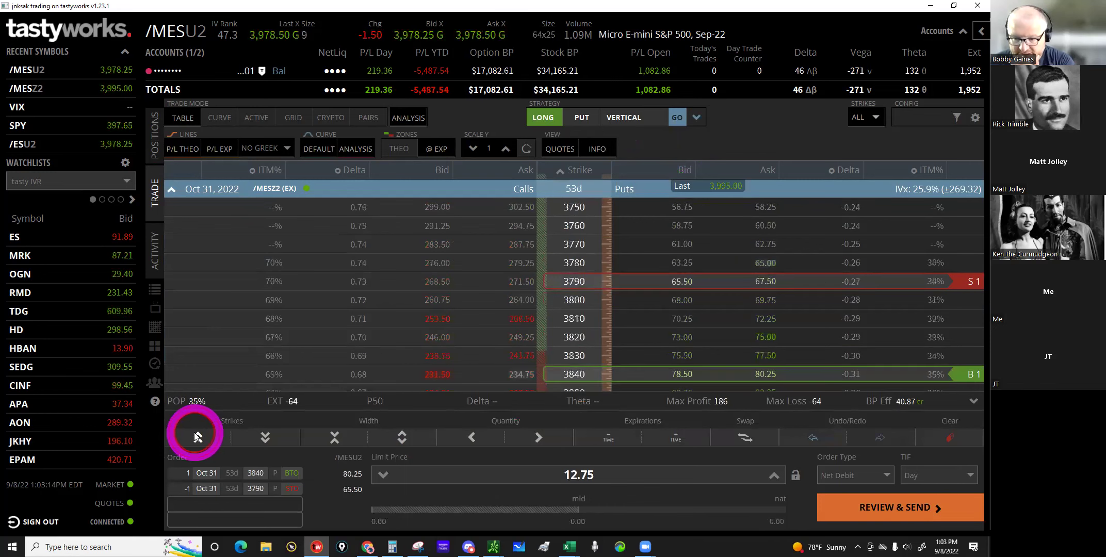
left_click(198, 436)
left_click(197, 436)
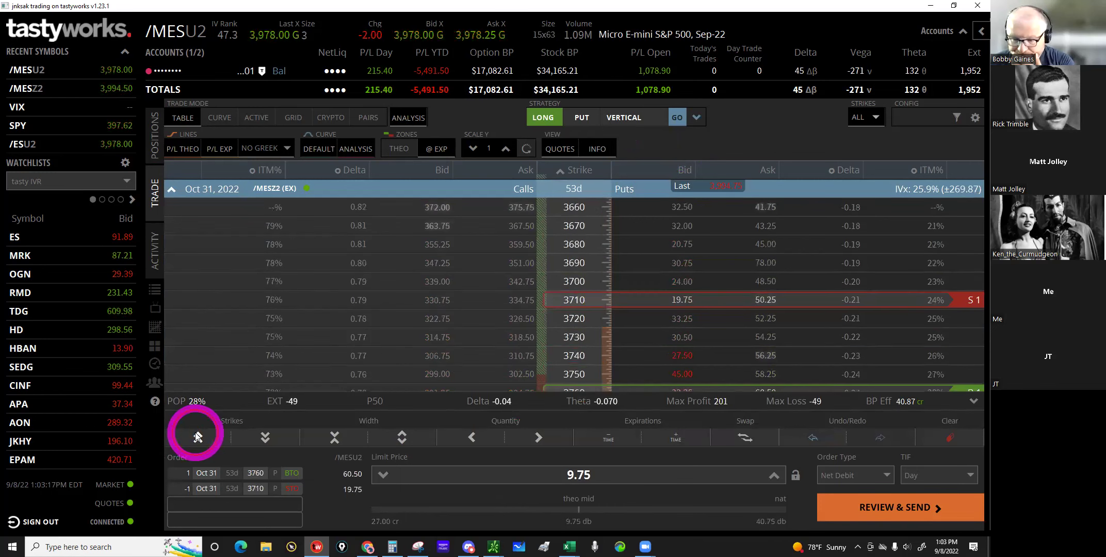
left_click(265, 439)
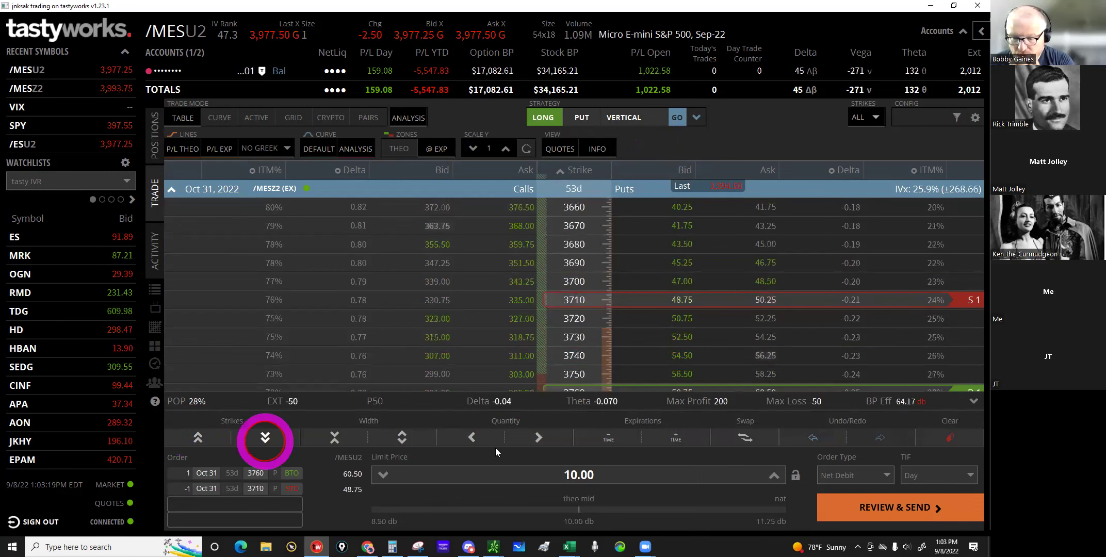
left_click(197, 435)
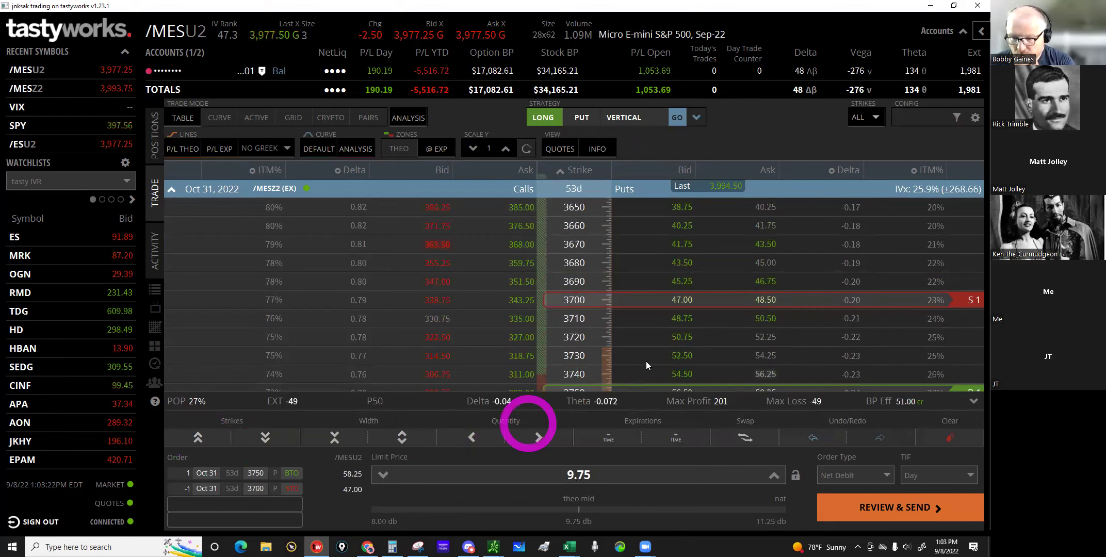
left_click(649, 363)
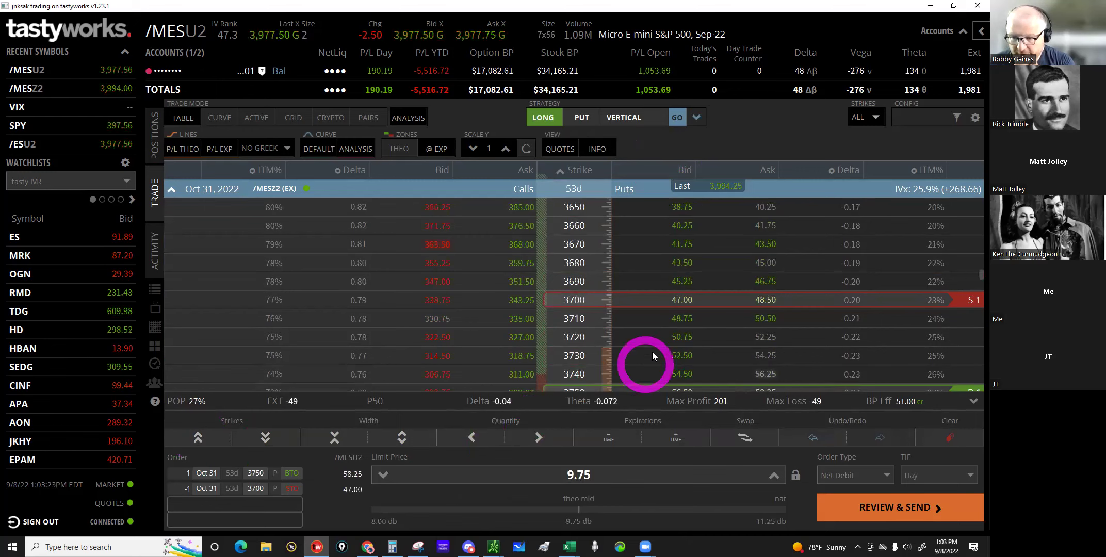
Step: Raise the put vertical's limit price to a 10.00 net debit, review the order and send it
left_click(773, 474)
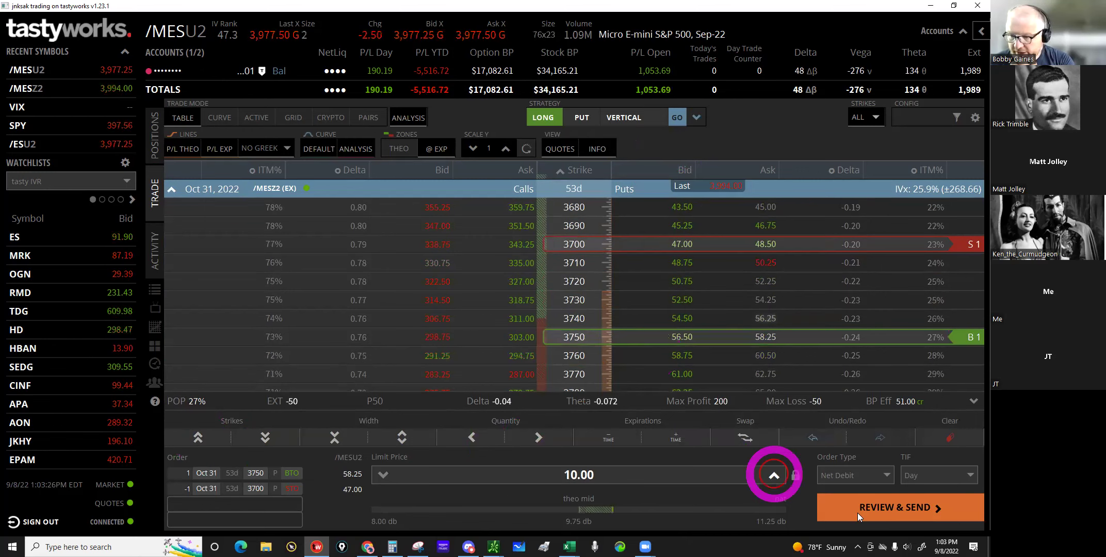
left_click(857, 512)
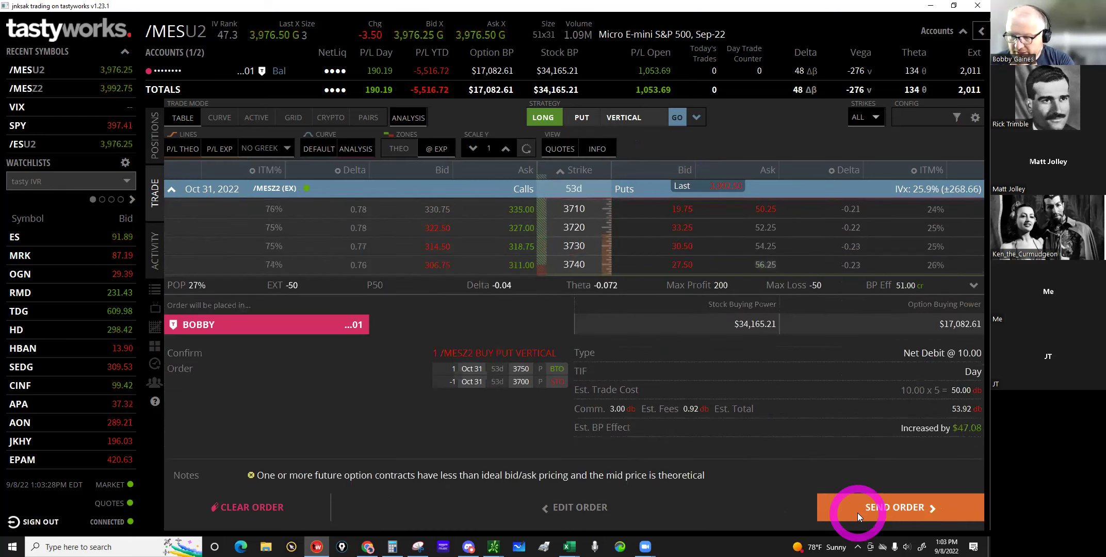
left_click(857, 512)
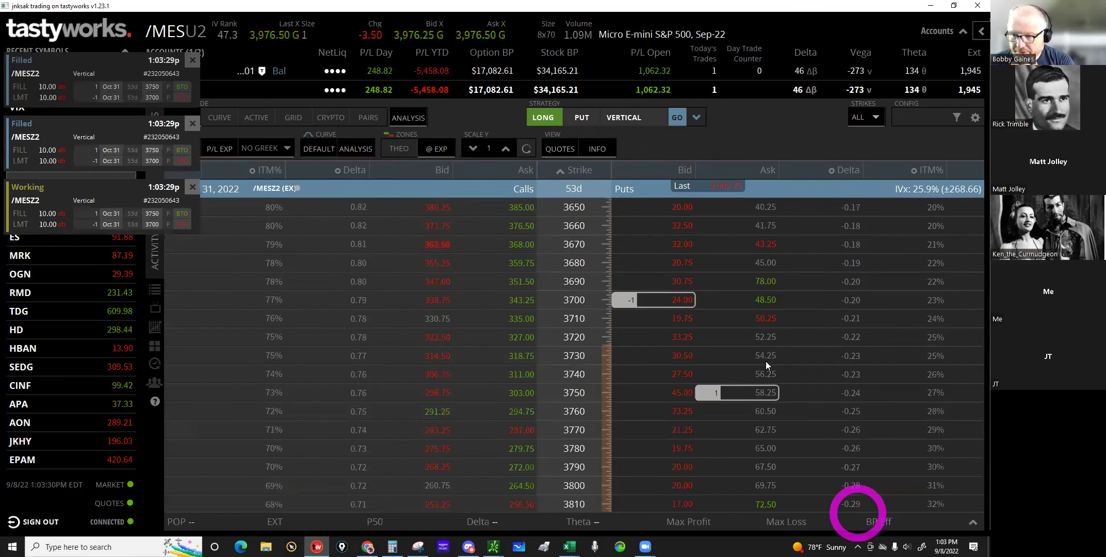
Step: Set up a sale of the Oct 31, 2022 /MESZ2 3300 put and raise its limit price to 11.25
scroll(753, 337, "up", 3)
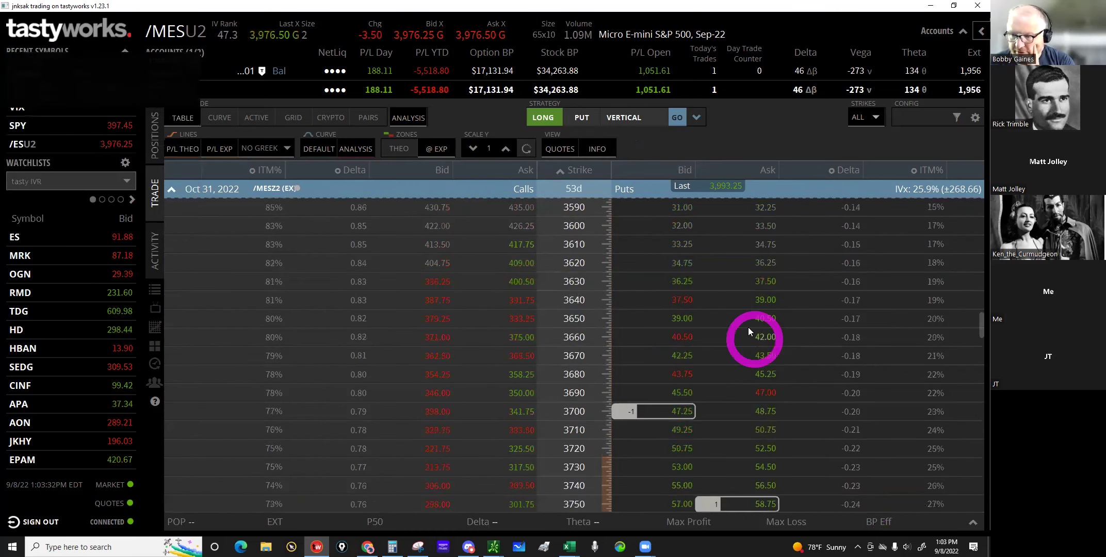
scroll(748, 330, "up", 10)
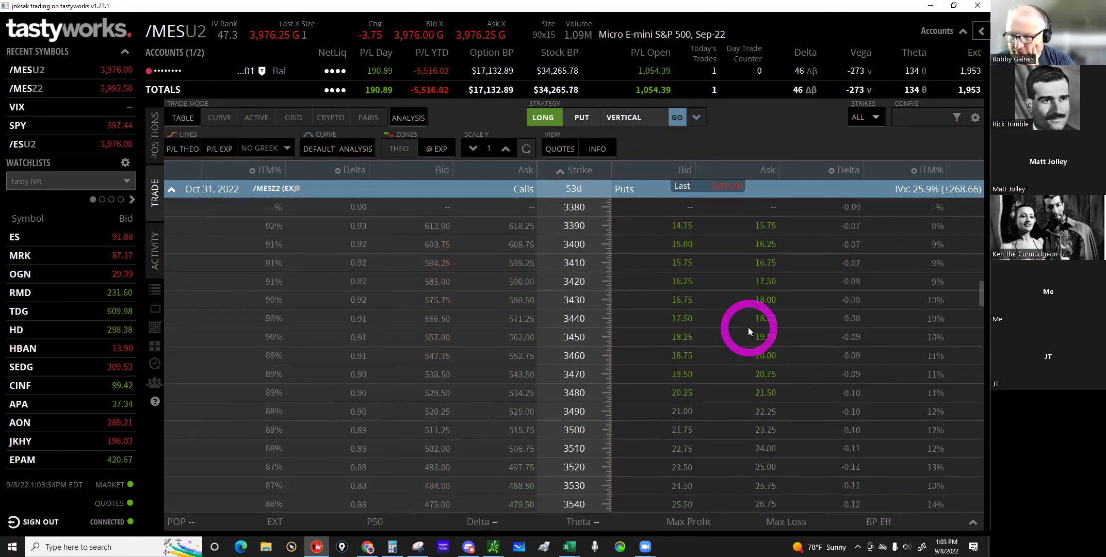
scroll(748, 327, "up", 7)
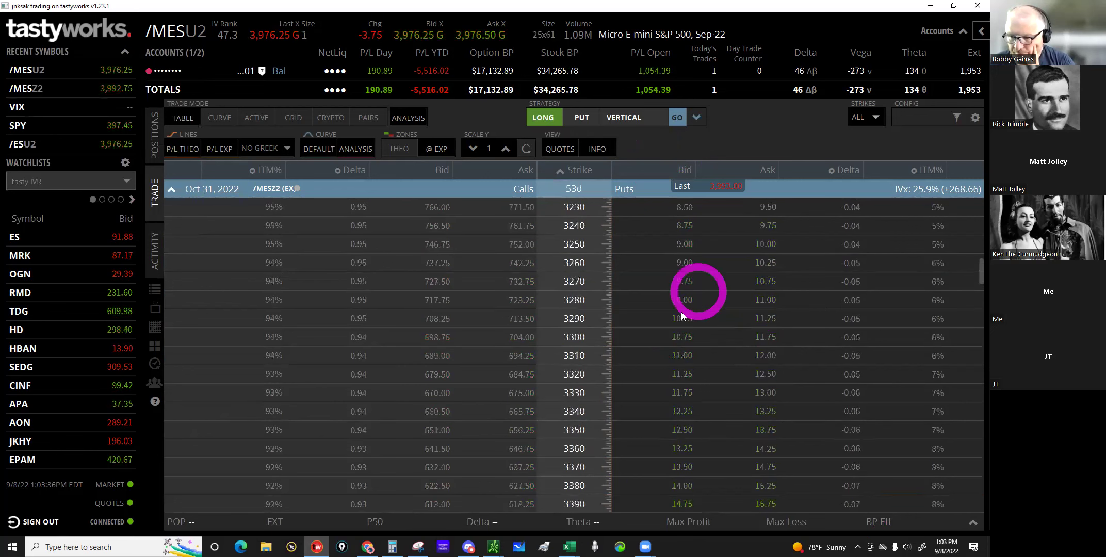
left_click(679, 338)
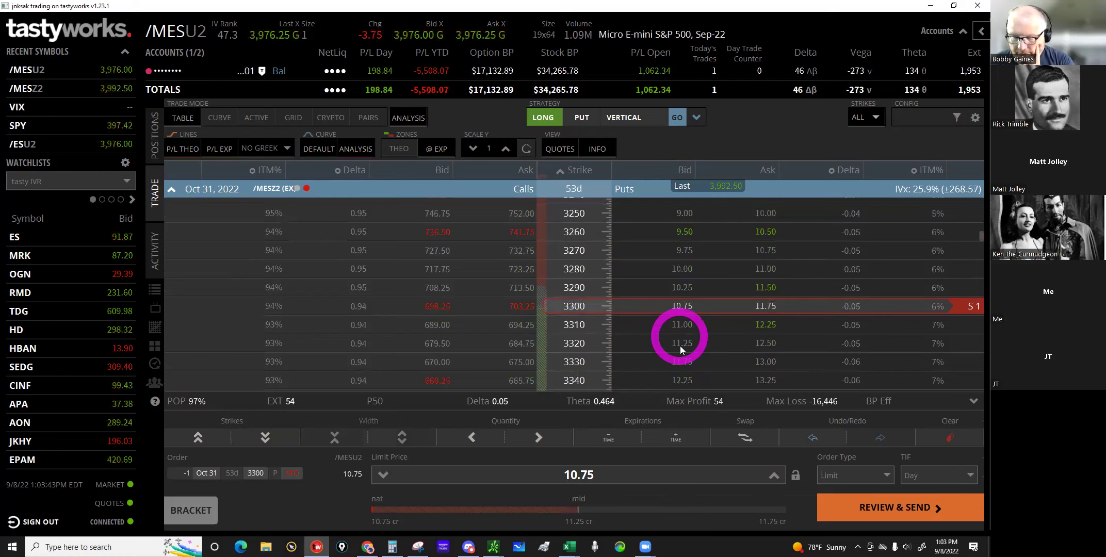
left_click(773, 475)
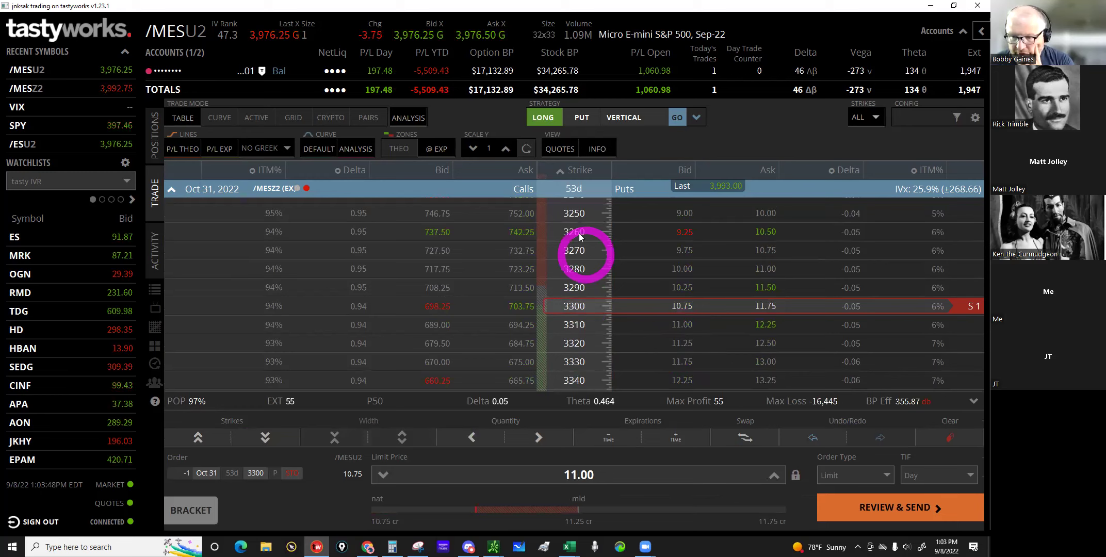
left_click(773, 475)
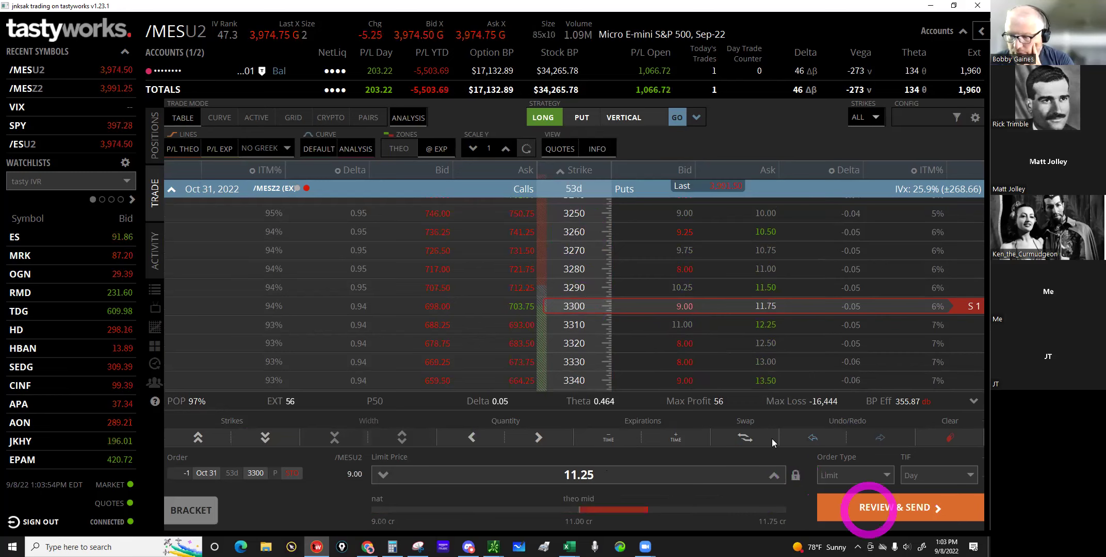
Step: Increase the 3300 put sale to 2 contracts, review the order and send it
left_click(493, 437)
left_click(536, 438)
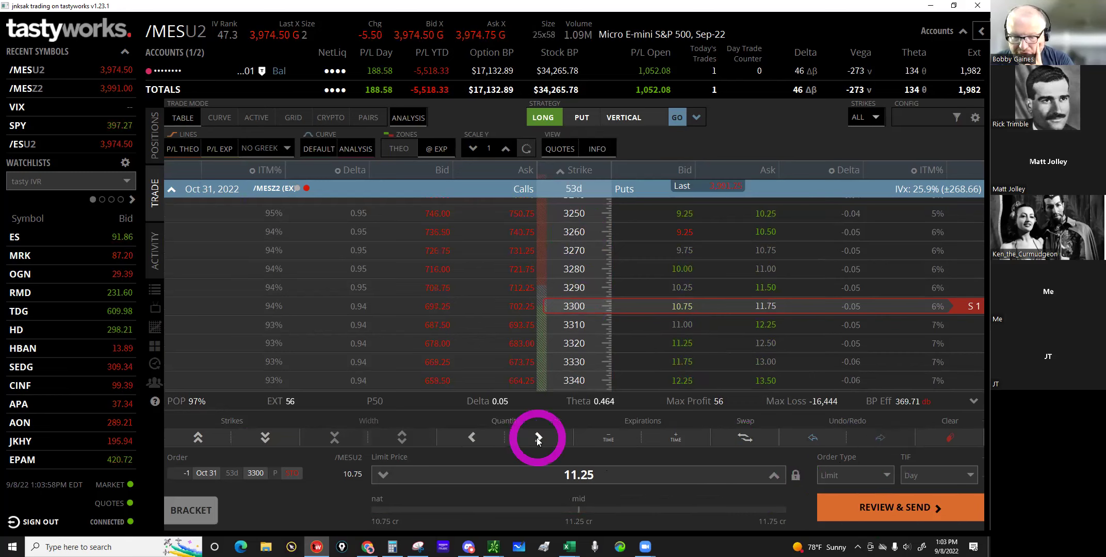
left_click(877, 498)
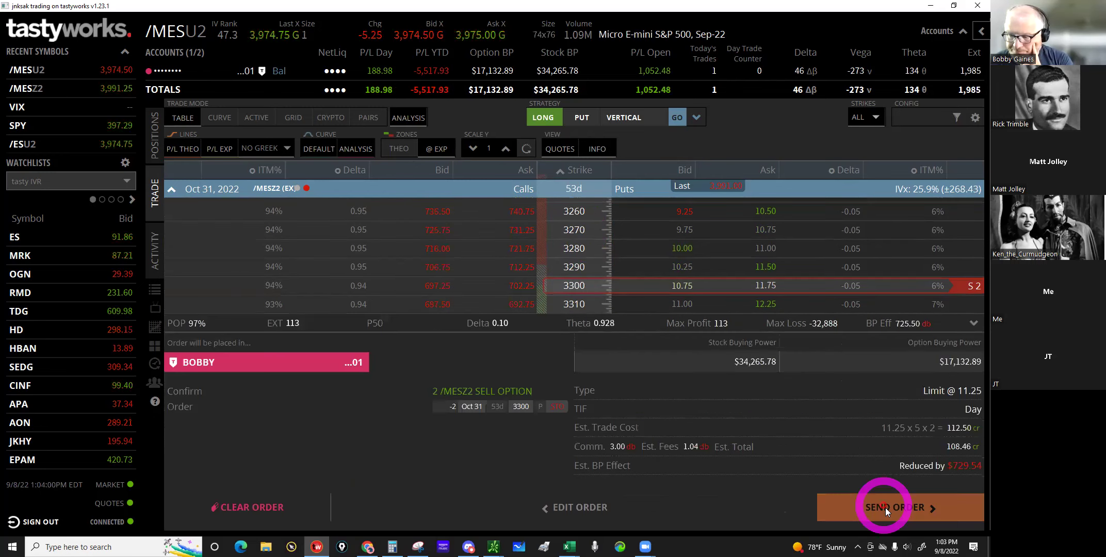
left_click(884, 507)
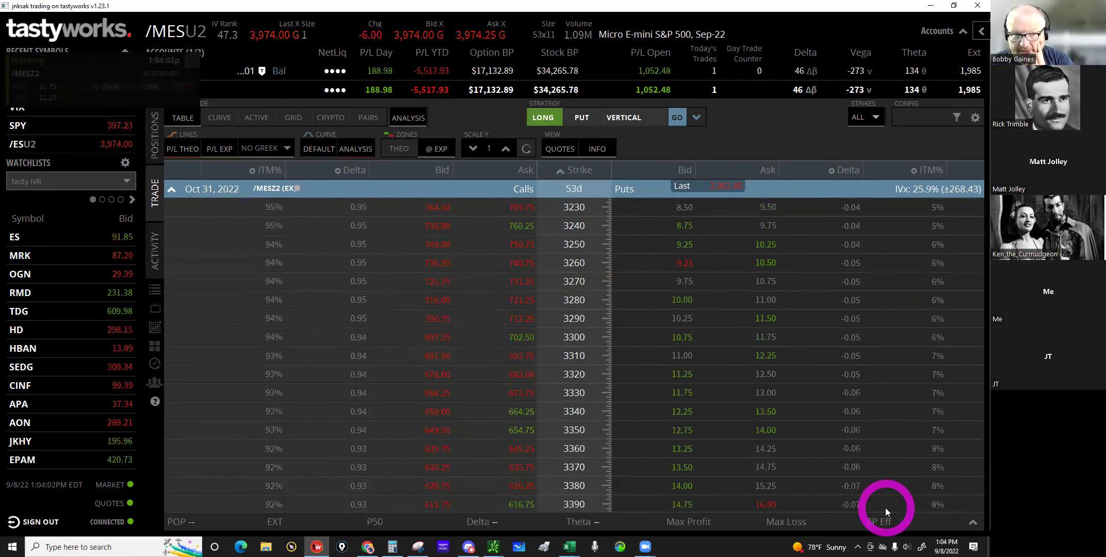
left_click(538, 284)
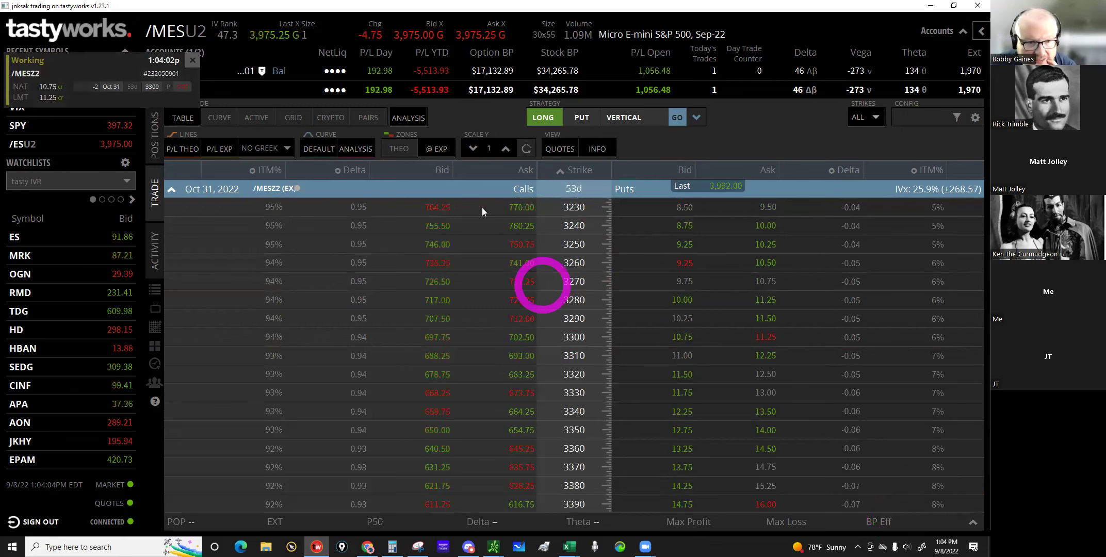
left_click(92, 87)
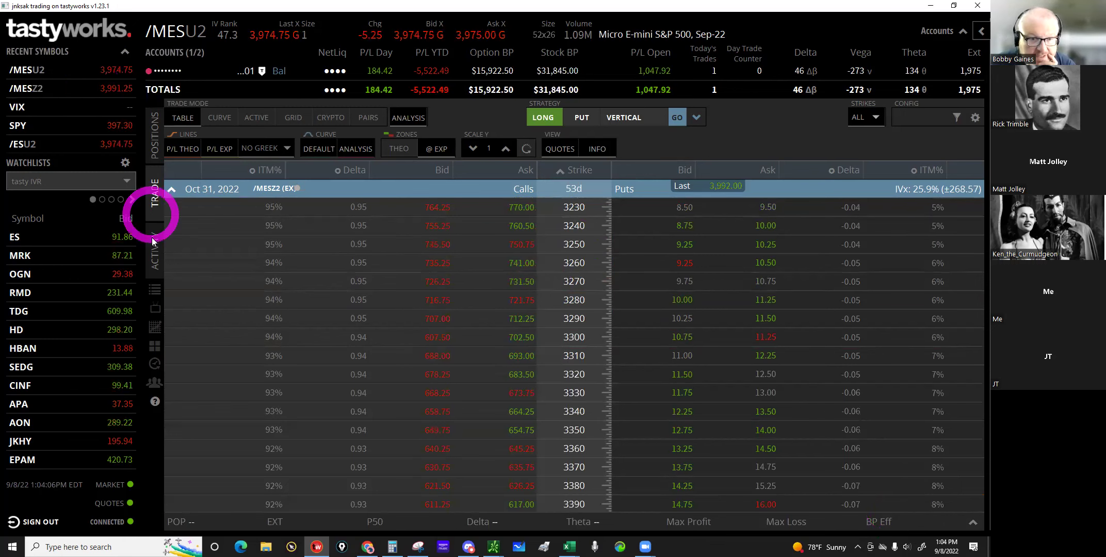
Step: Replace the working 3300 put order with a limit price of 11.00 and send the replacement
left_click(153, 238)
left_click(228, 159)
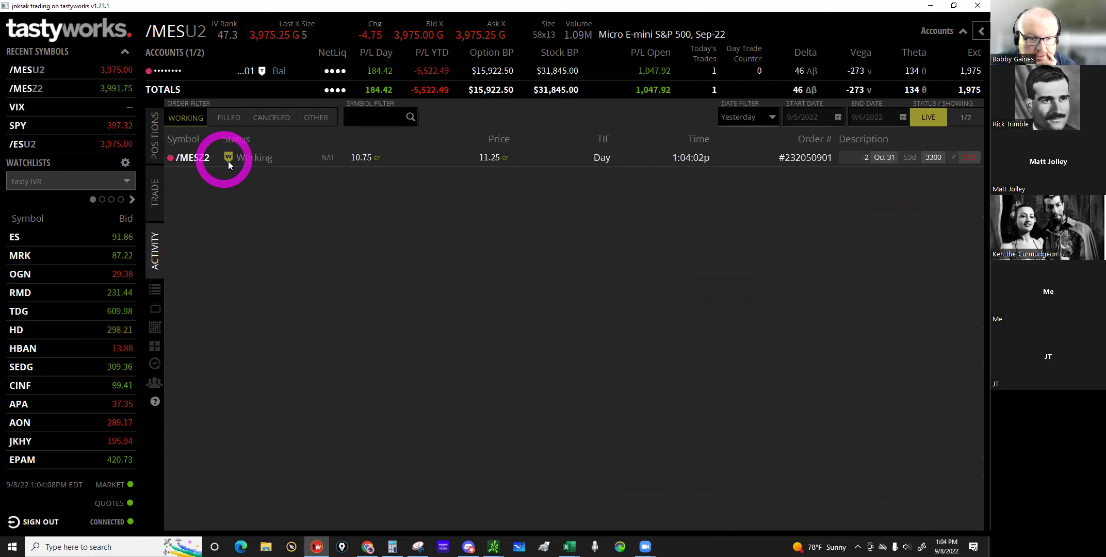
left_click(186, 185)
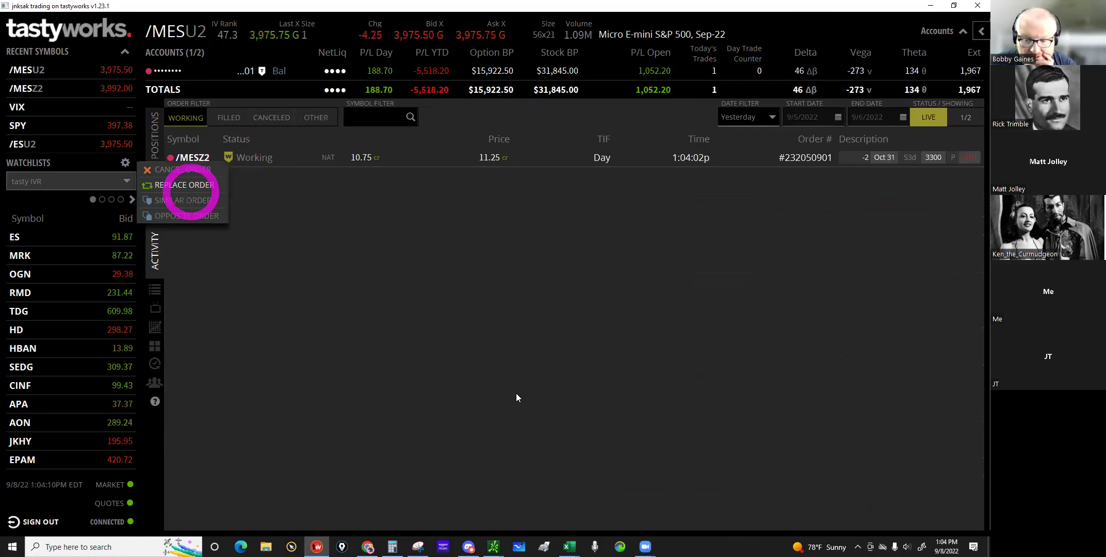
left_click(521, 379)
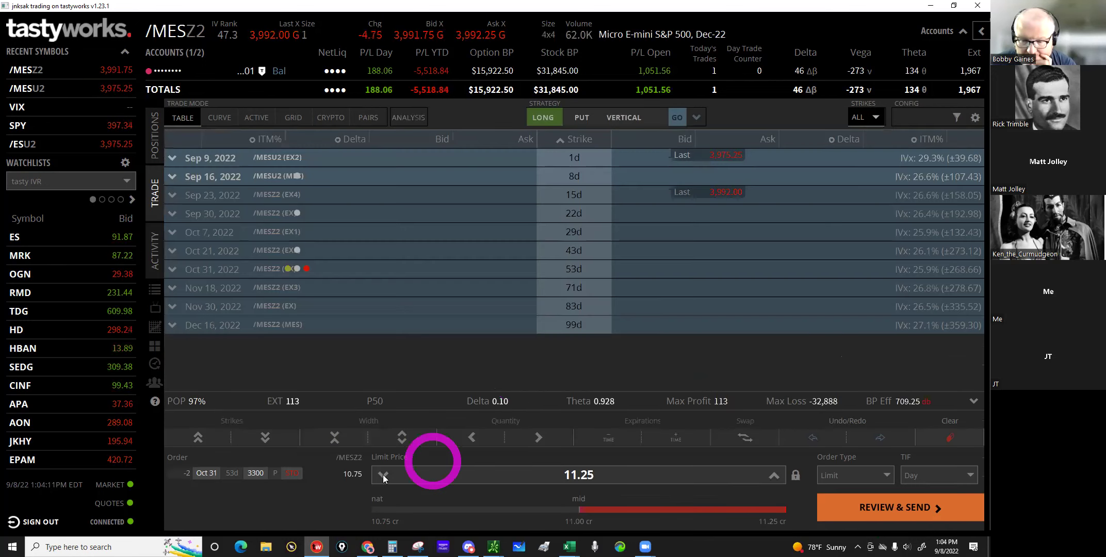
left_click(383, 475)
left_click(921, 516)
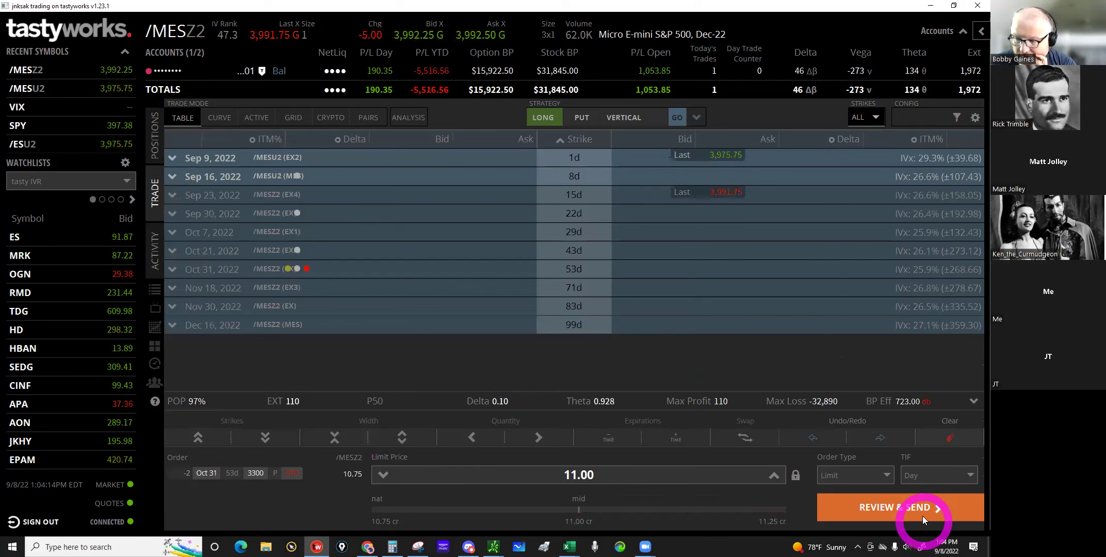
left_click(921, 514)
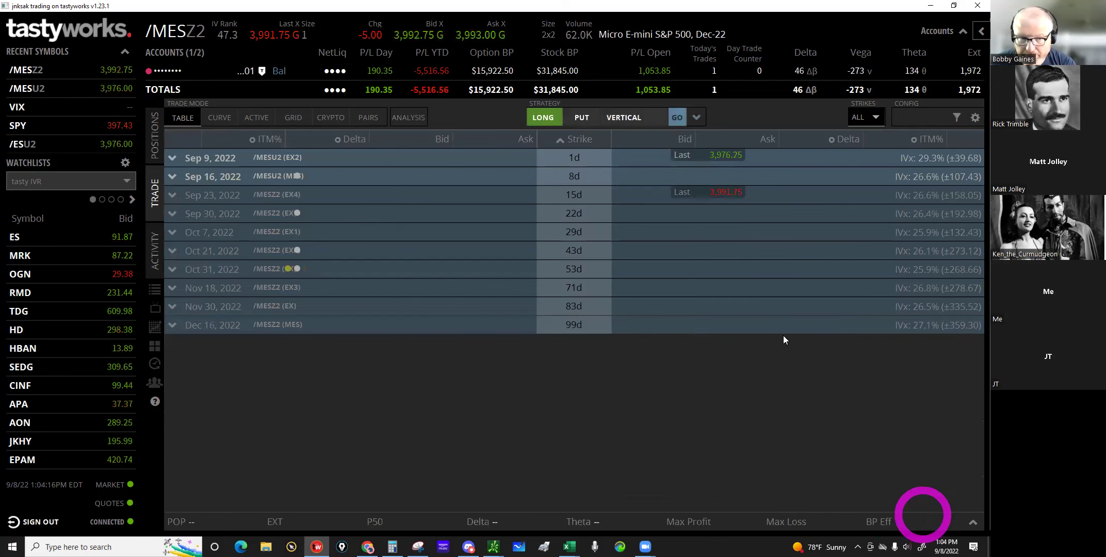
Step: Show the filled /MESZ2 orders in the account's activity
left_click(821, 378)
left_click(243, 113)
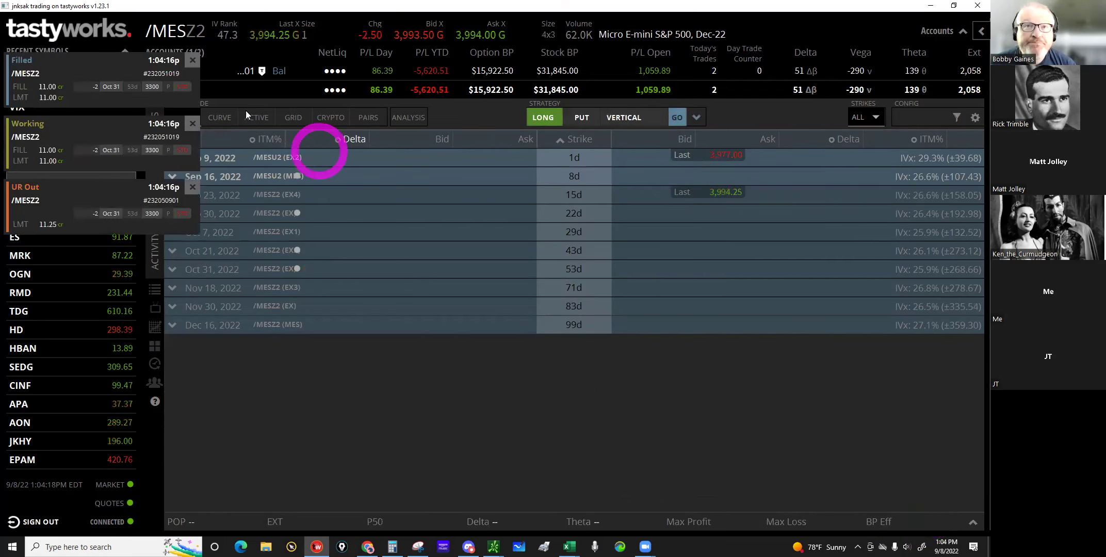
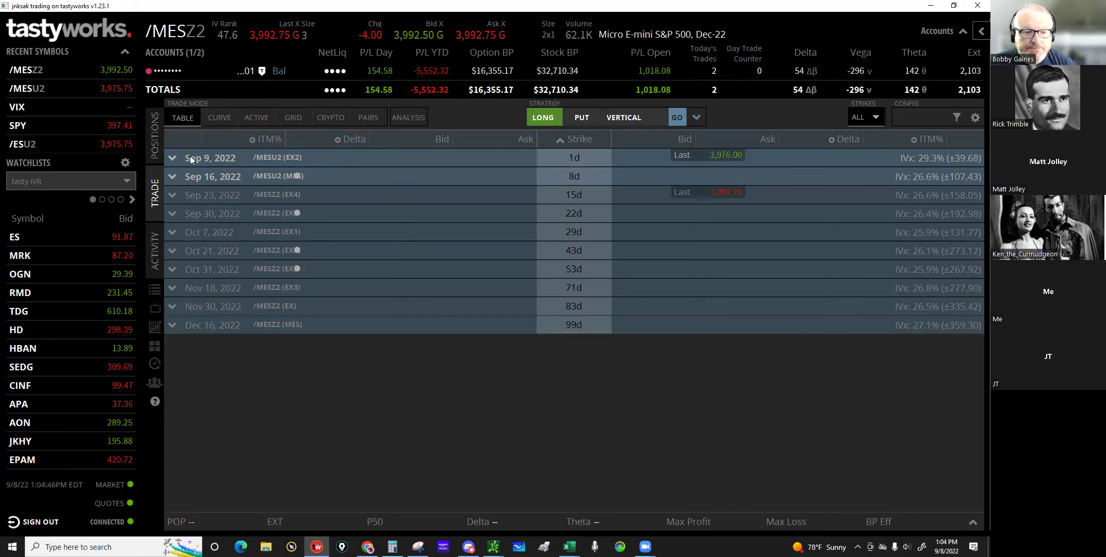
left_click(205, 136)
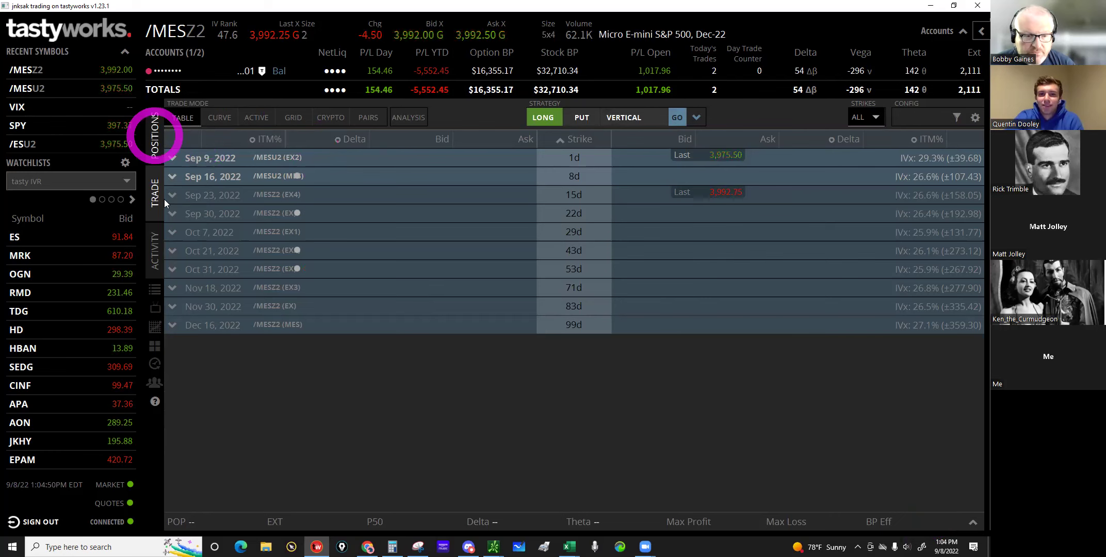
left_click(155, 255)
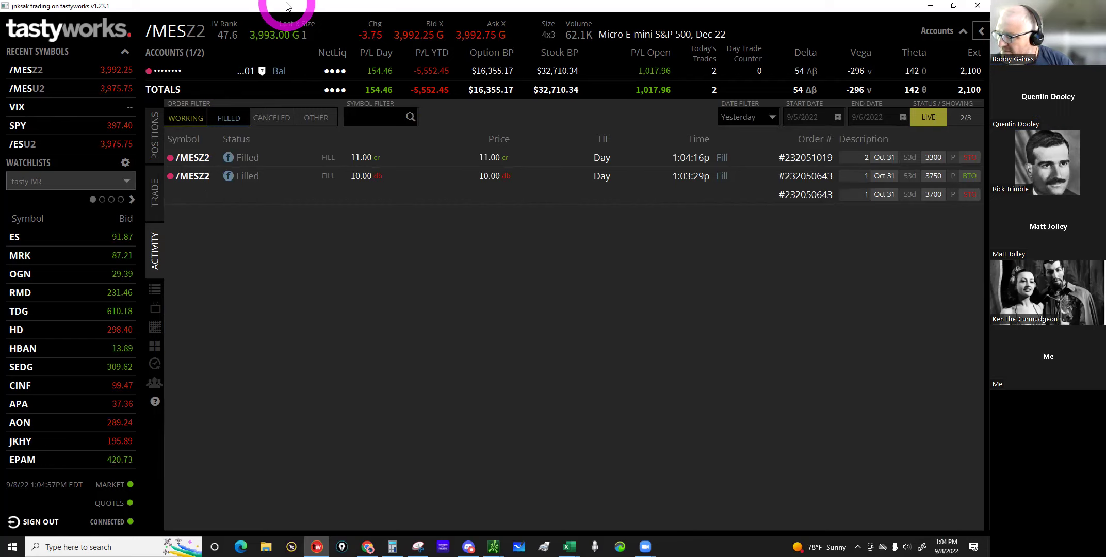
Step: Switch to thinkorswim, open its trading page and load the /MES symbol
key("alt+Tab")
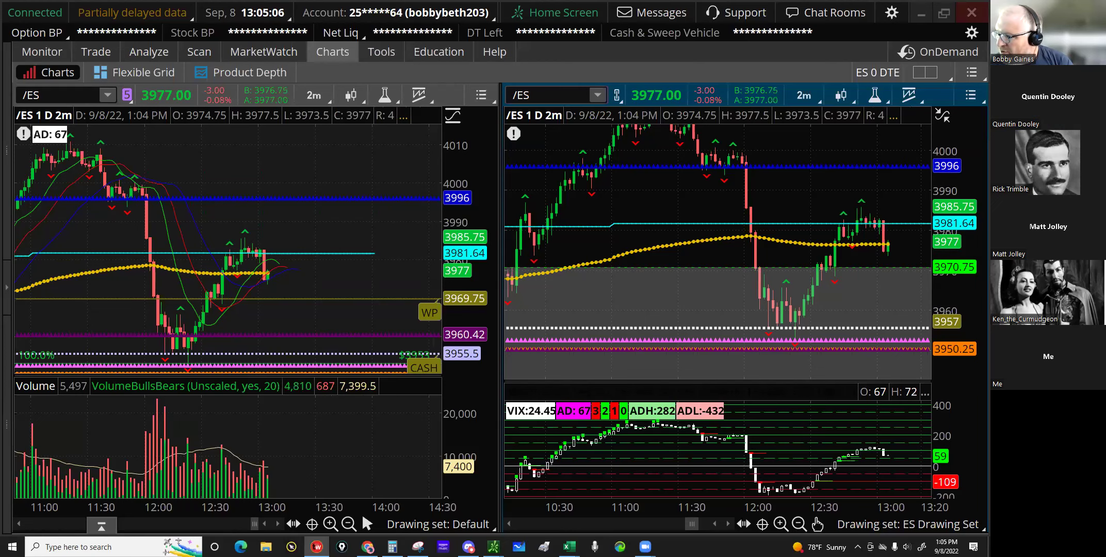
left_click(373, 38)
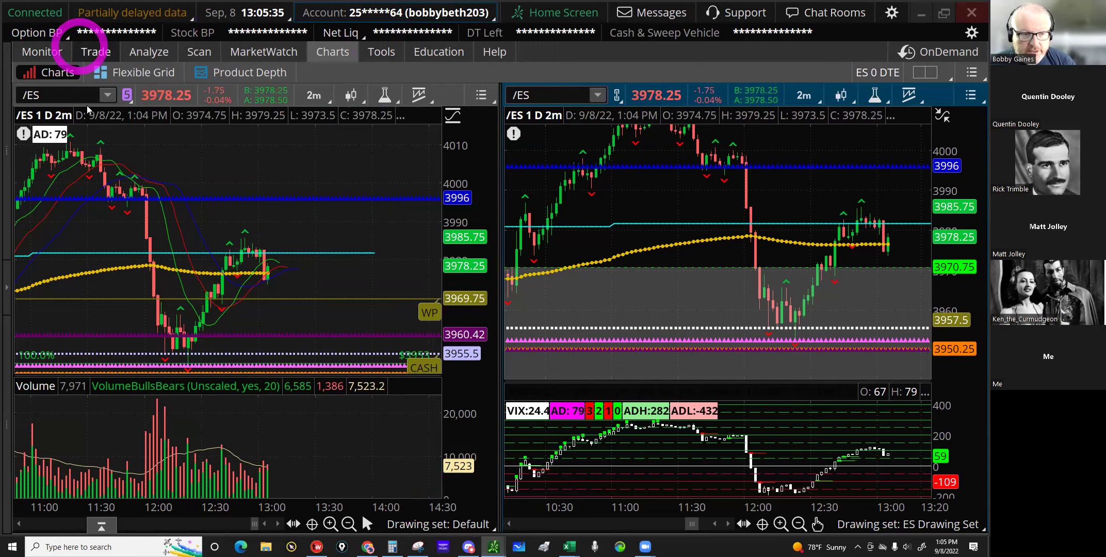
left_click(94, 52)
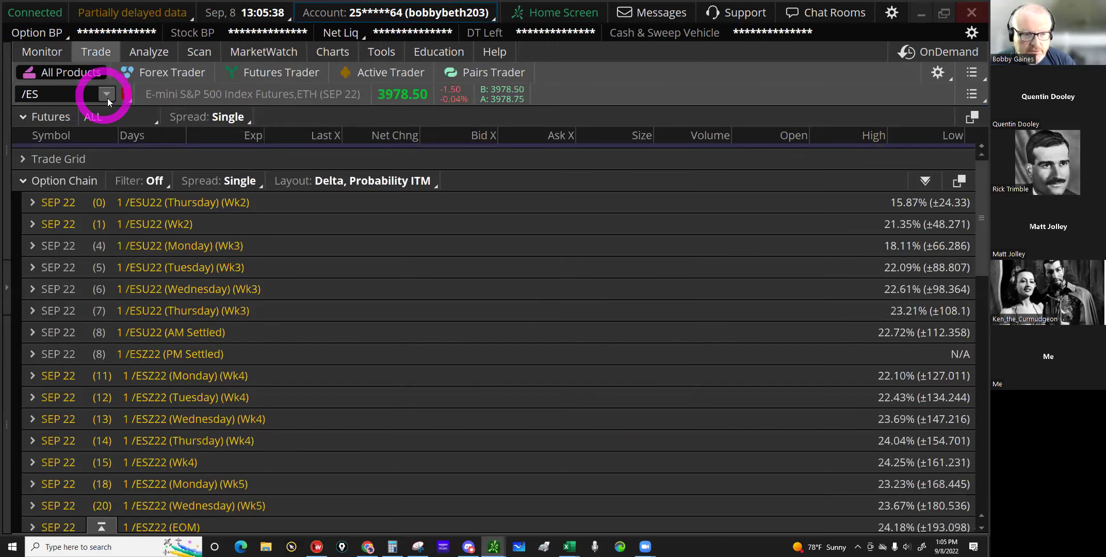
left_click(106, 94)
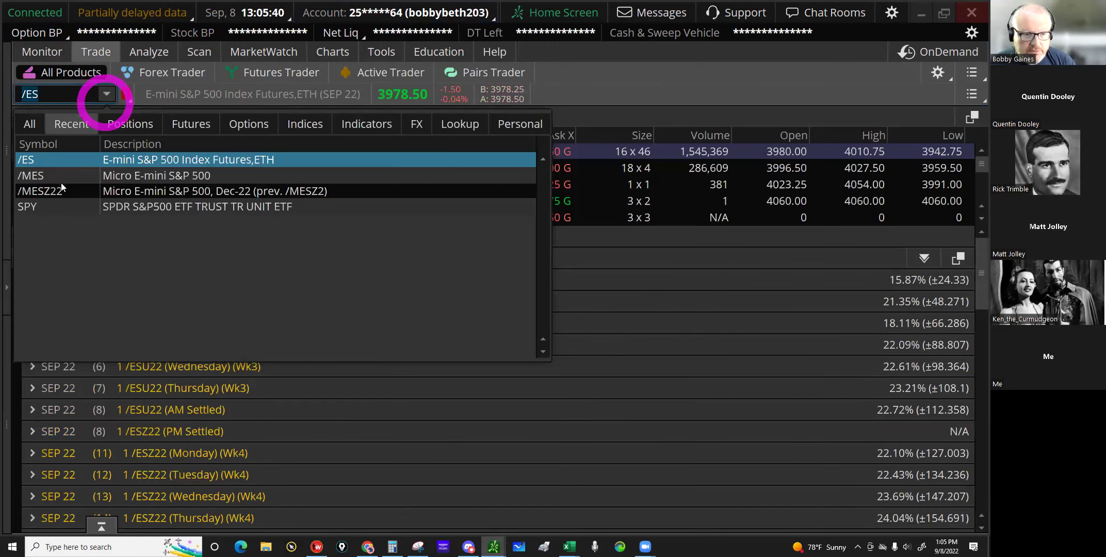
left_click(61, 182)
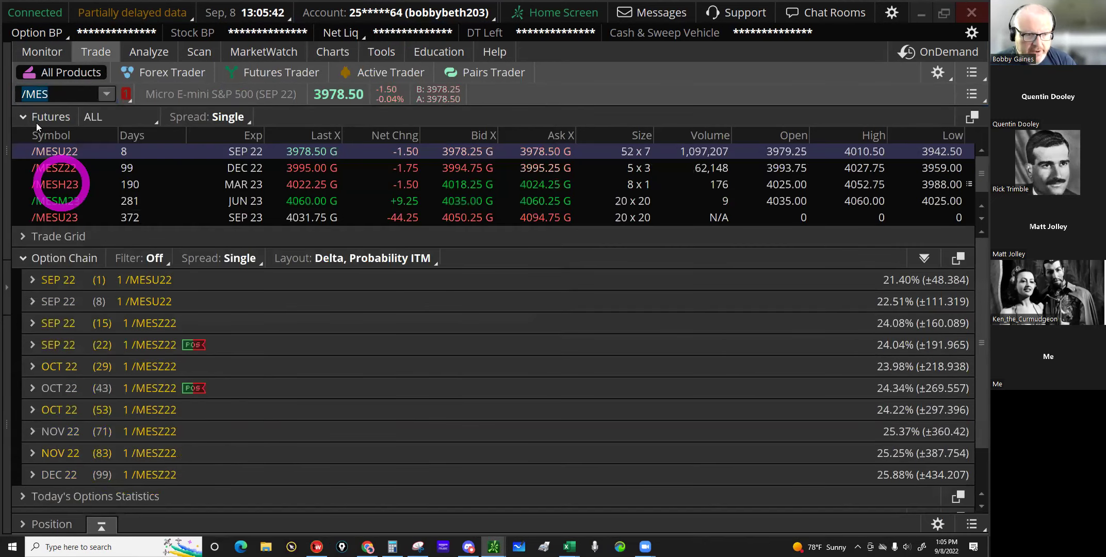
Step: Collapse the futures list and expand the 53-day OCT 22 /MESZ22 expiration in the option chain
left_click(23, 117)
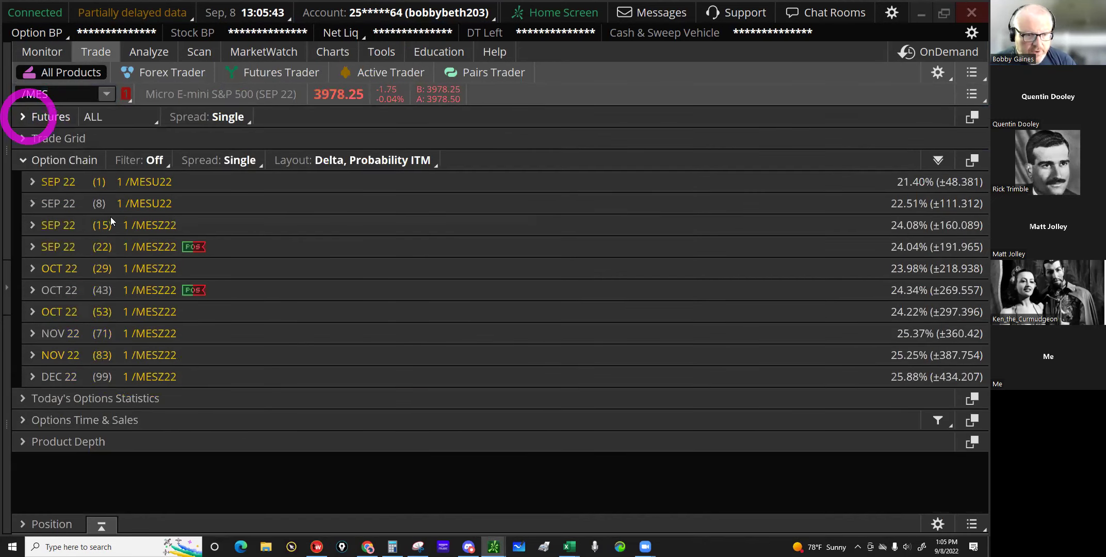
left_click(117, 250)
left_click(74, 309)
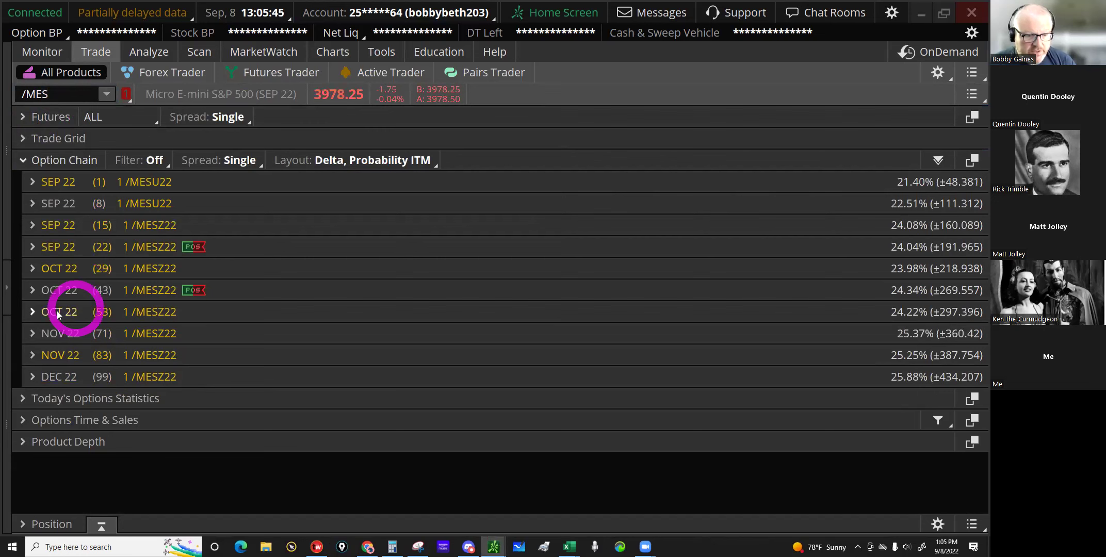
left_click(57, 314)
left_click(55, 310)
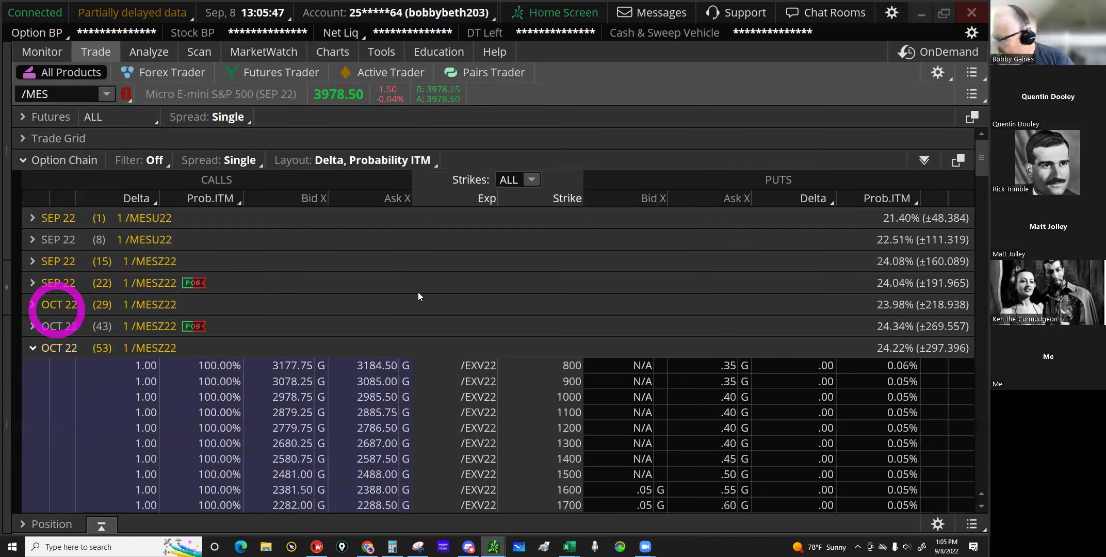
Step: Create a limit order to sell the 53-day OCT 22 /MESZ22 3300 put at its 10.50 bid
left_click(419, 292)
scroll(493, 273, "down", 4)
left_click(499, 276)
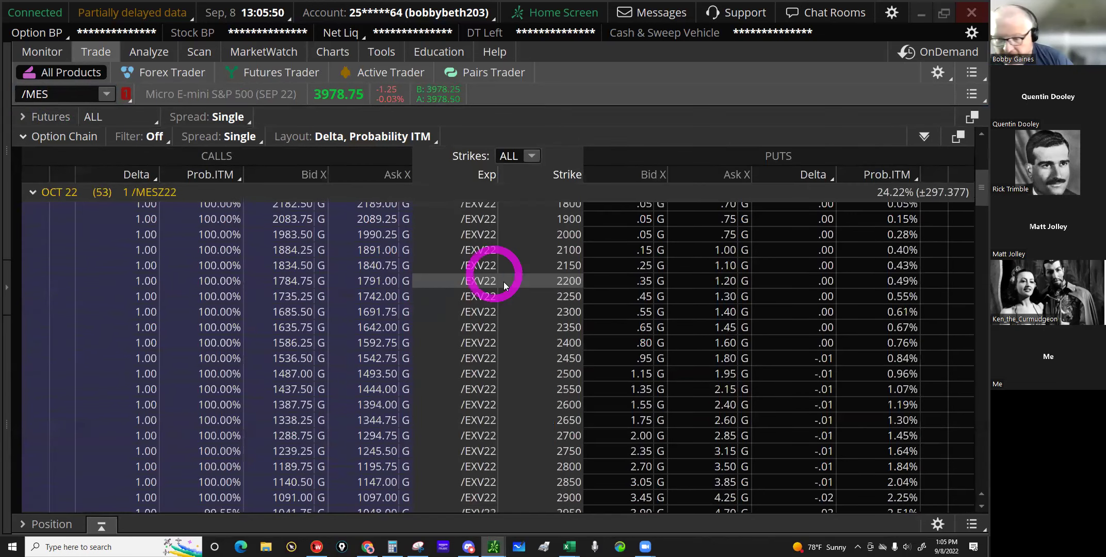
scroll(504, 282, "down", 4)
scroll(530, 297, "down", 4)
left_click(535, 299)
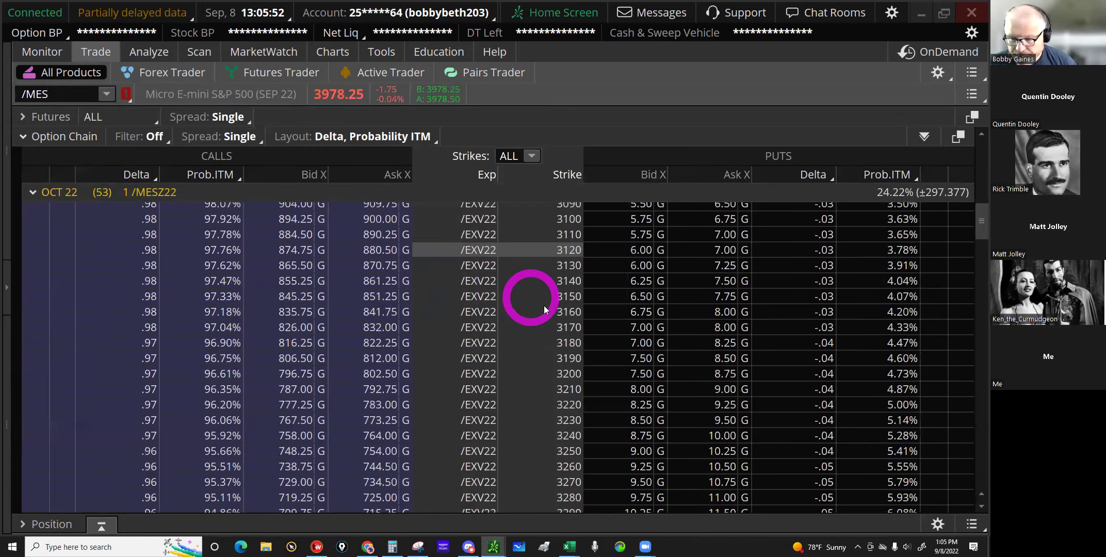
scroll(543, 305, "down", 1)
left_click(550, 309)
scroll(593, 396, "down", 1)
left_click(592, 396)
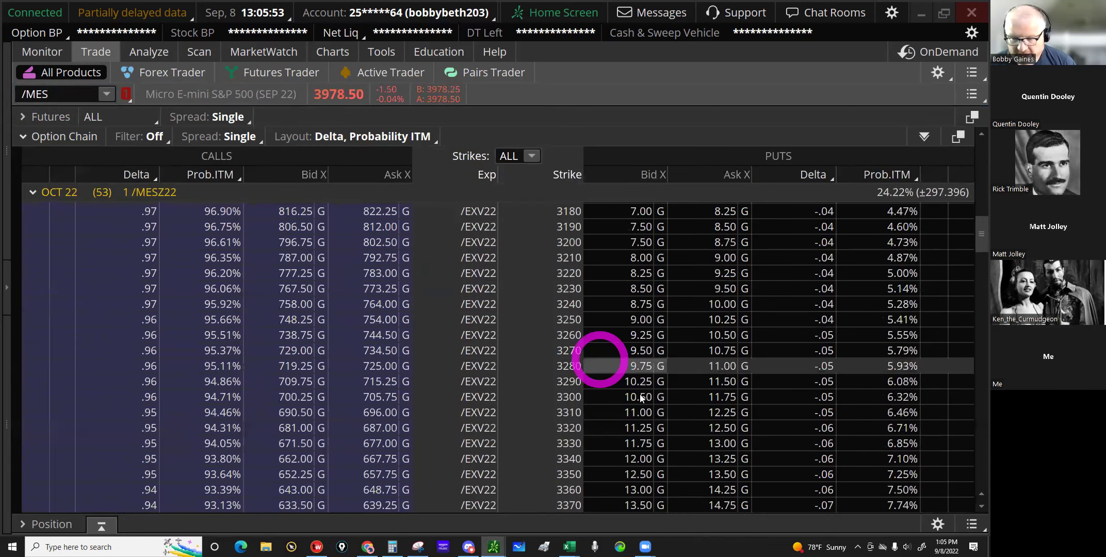
left_click(640, 398)
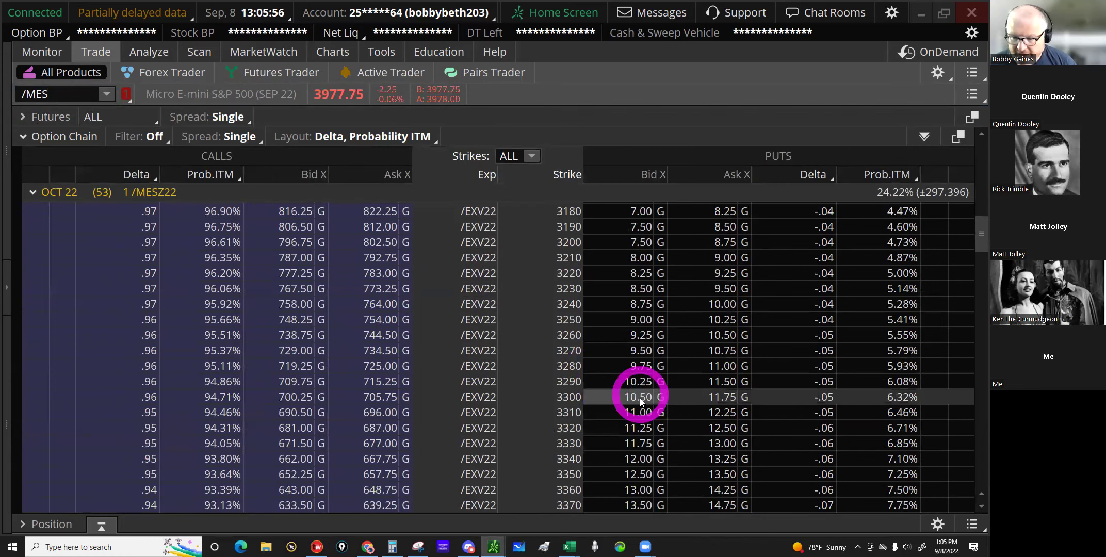
left_click(639, 399)
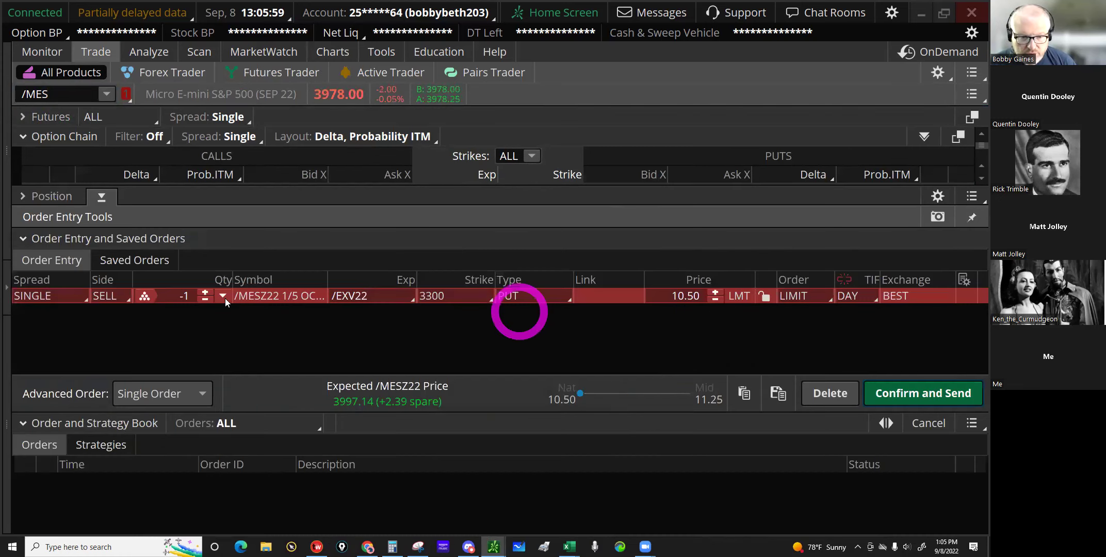
Step: Set the 3300 put sell order's quantity to -2 and adjust the order entry area's height
left_click(209, 296)
left_click(205, 303)
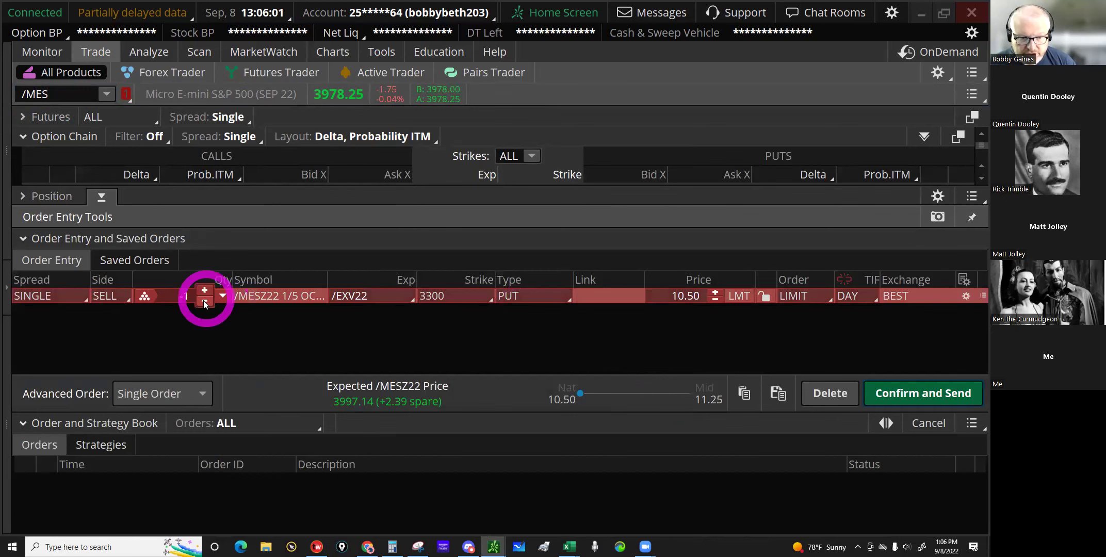
left_click(95, 198)
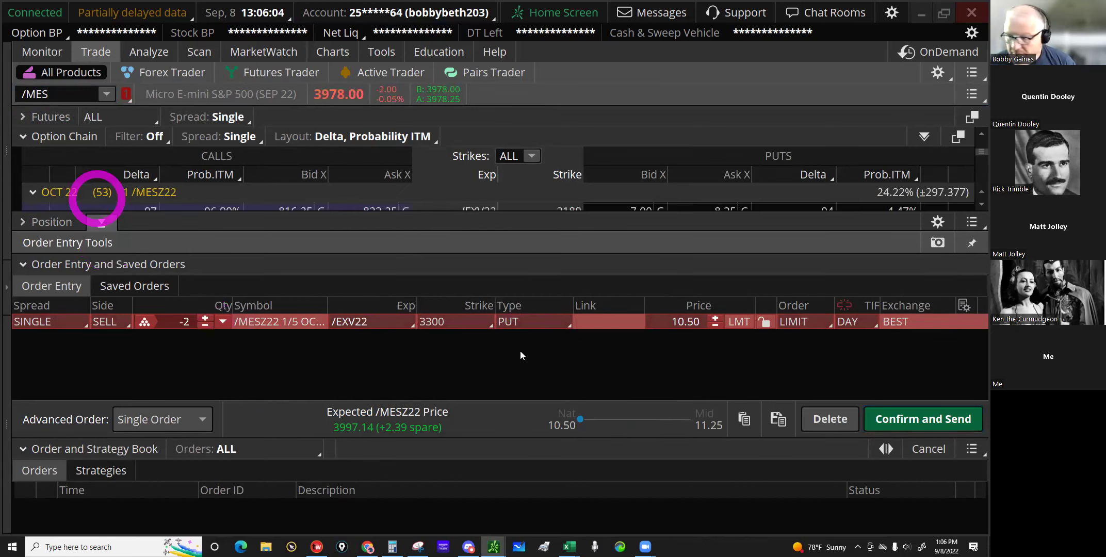
Step: Add a leg buying one 53-day OCT 22 /MESZ22 3750 put to the order and enlarge the order entry area
left_click(861, 419)
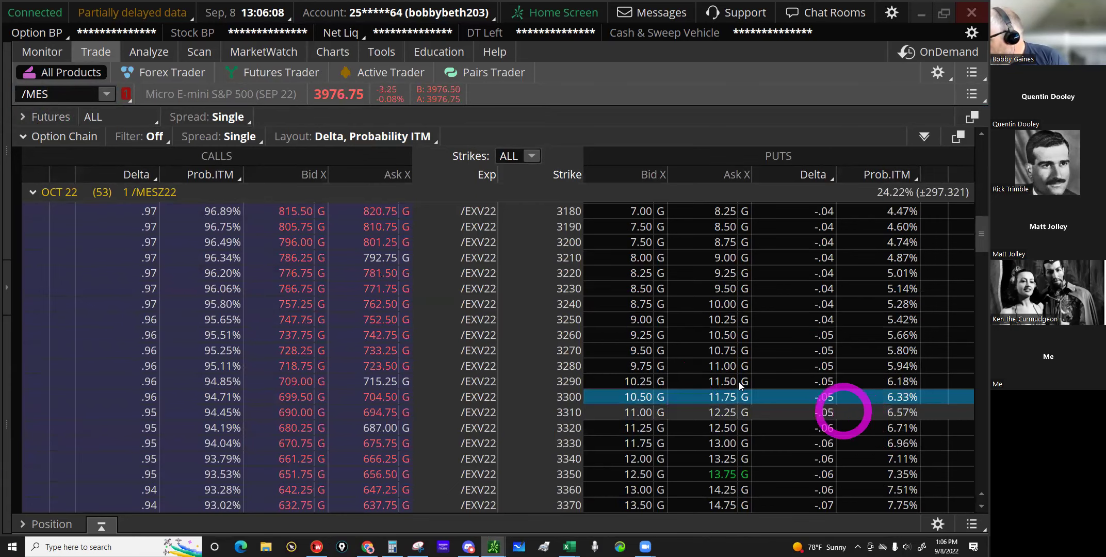
scroll(739, 382, "down", 3)
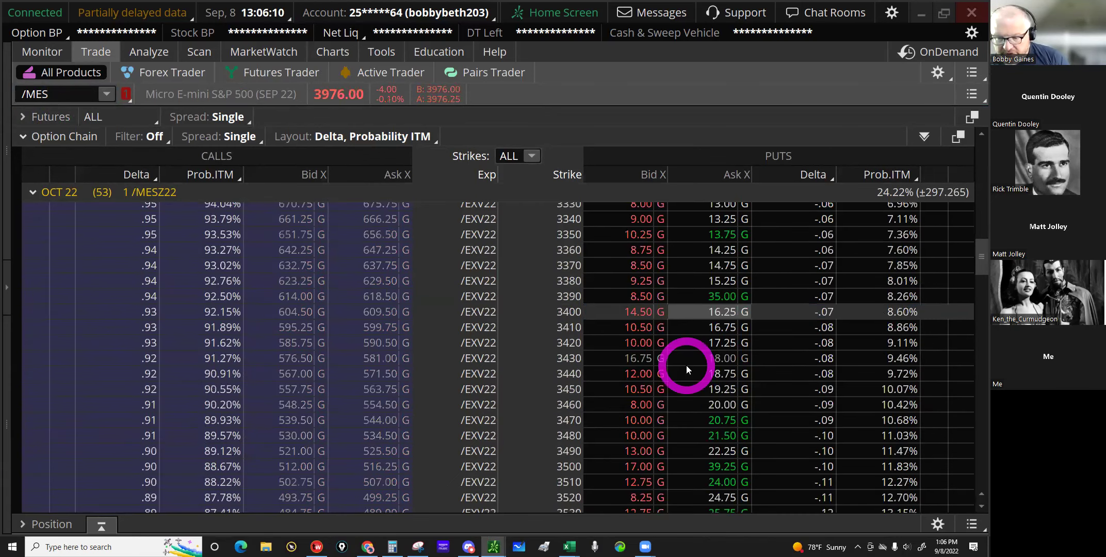
scroll(686, 366, "down", 5)
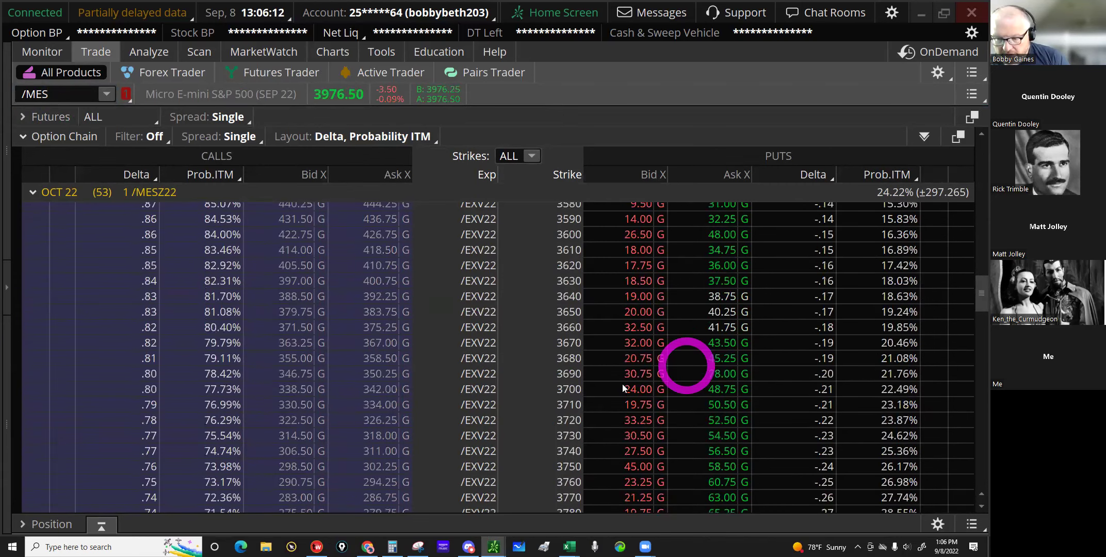
scroll(622, 383, "down", 1)
left_click(611, 428)
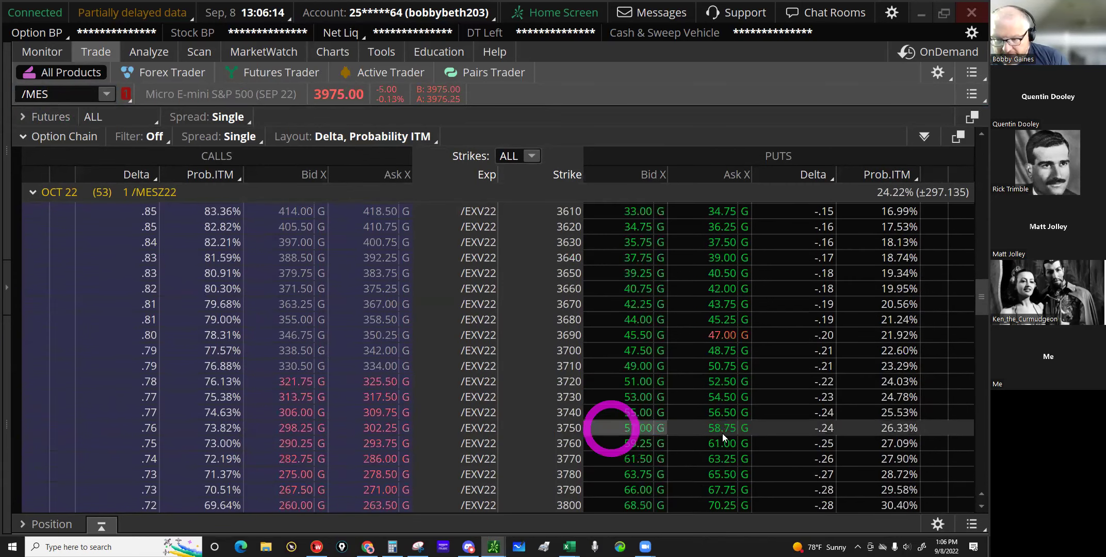
left_click(719, 429)
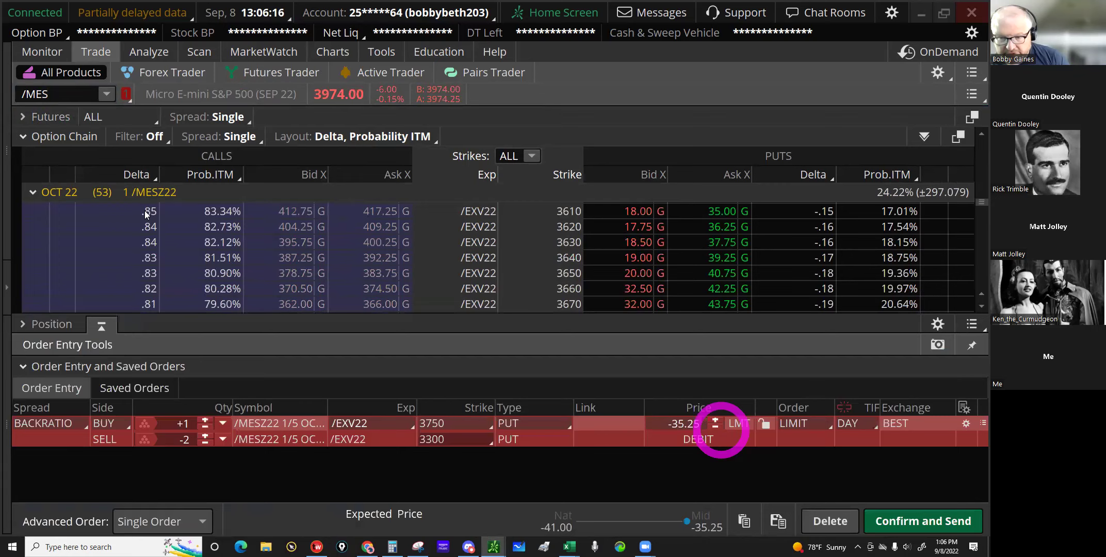
left_click_drag(101, 326, 90, 194)
left_click(102, 196)
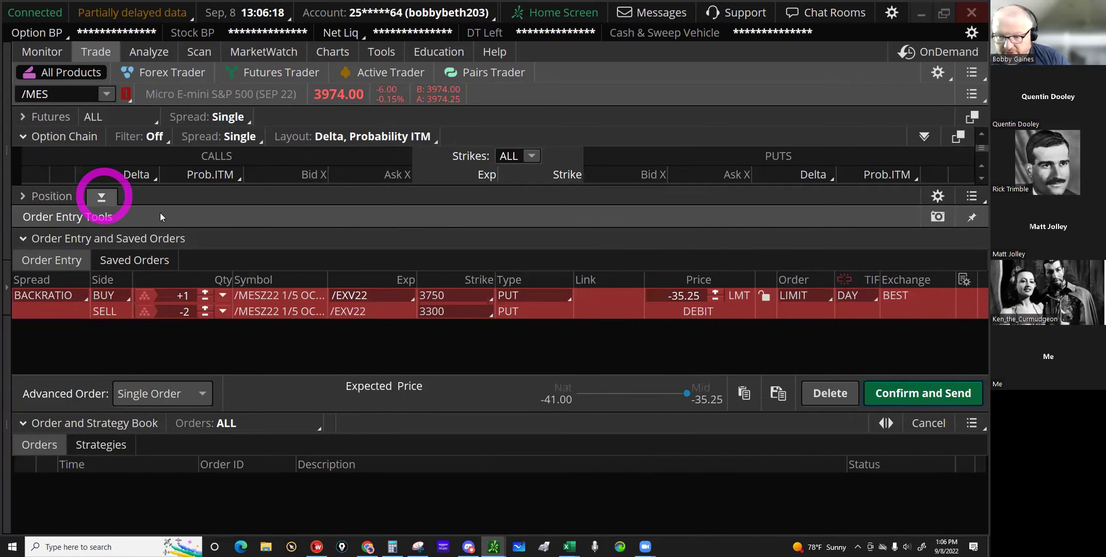
Step: Add a leg selling one OCT 22 /MESZ22 3700 put to the order and adjust the limit credit price
left_click(615, 351)
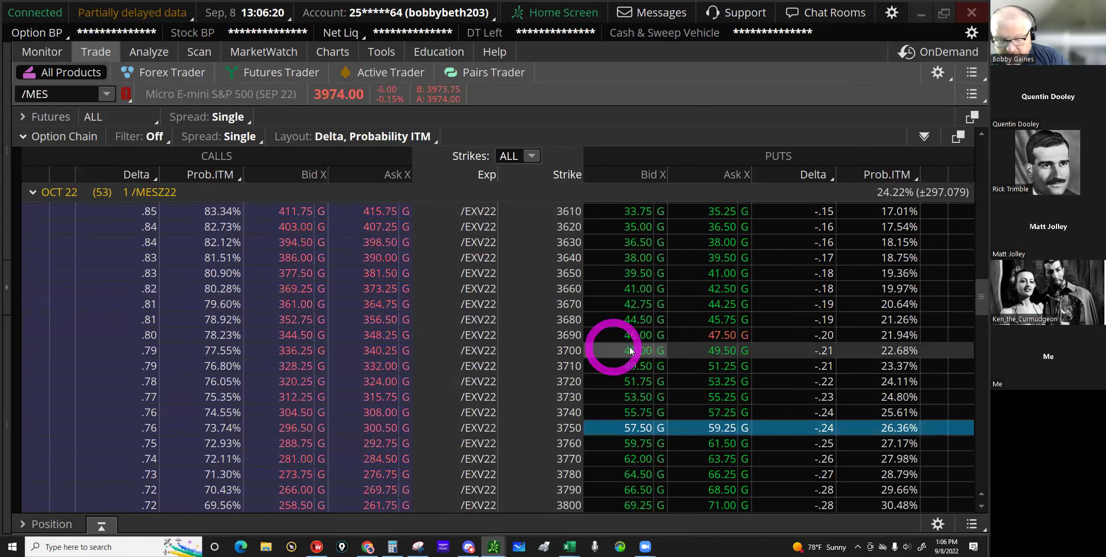
left_click(672, 311)
left_click(704, 290)
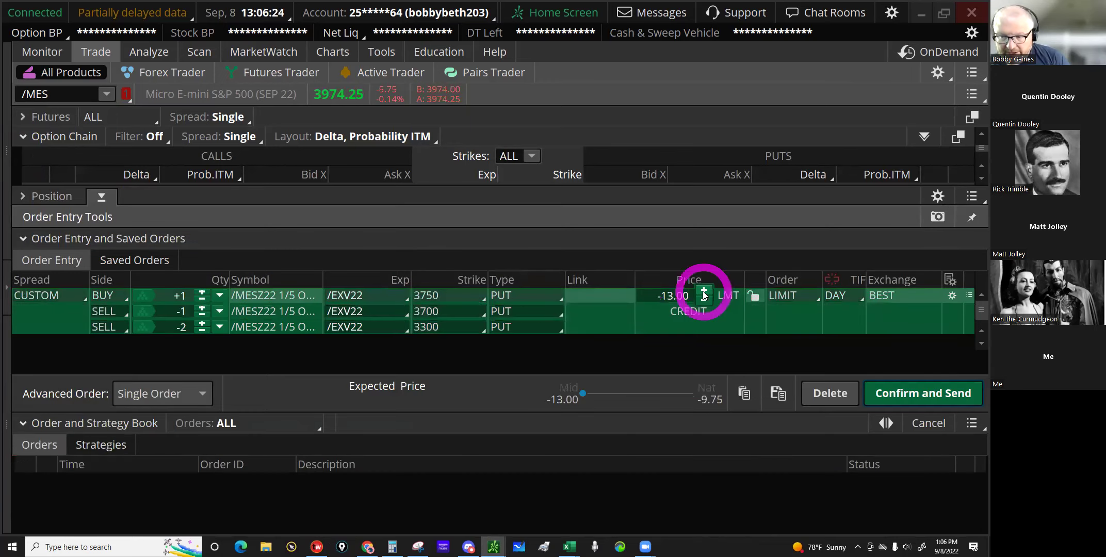
Step: Confirm the custom +1/-1/-2 /MESZ22 3750/3700/3300 put order and send it to the single account
left_click(917, 395)
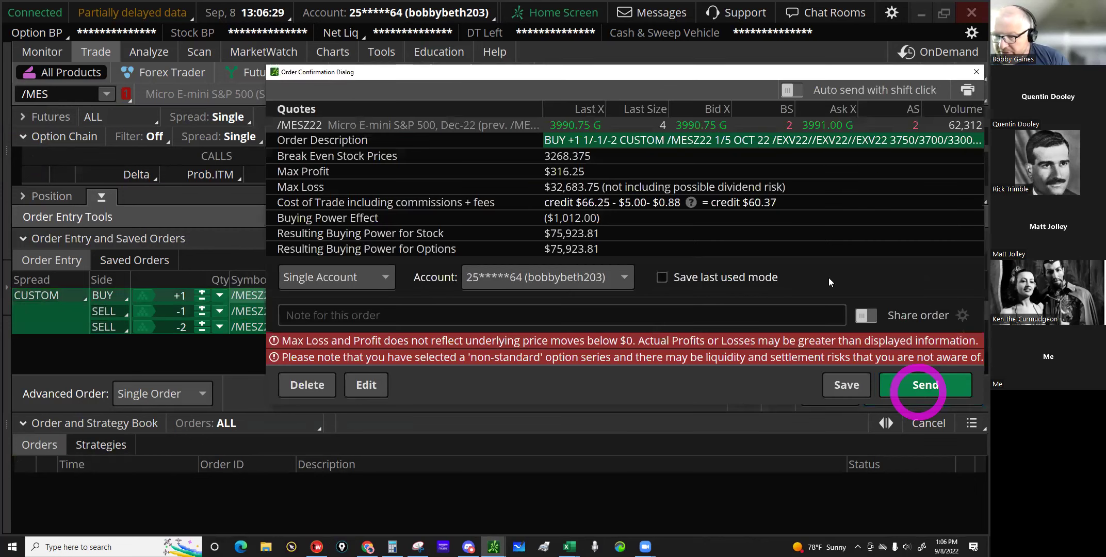
left_click(854, 302)
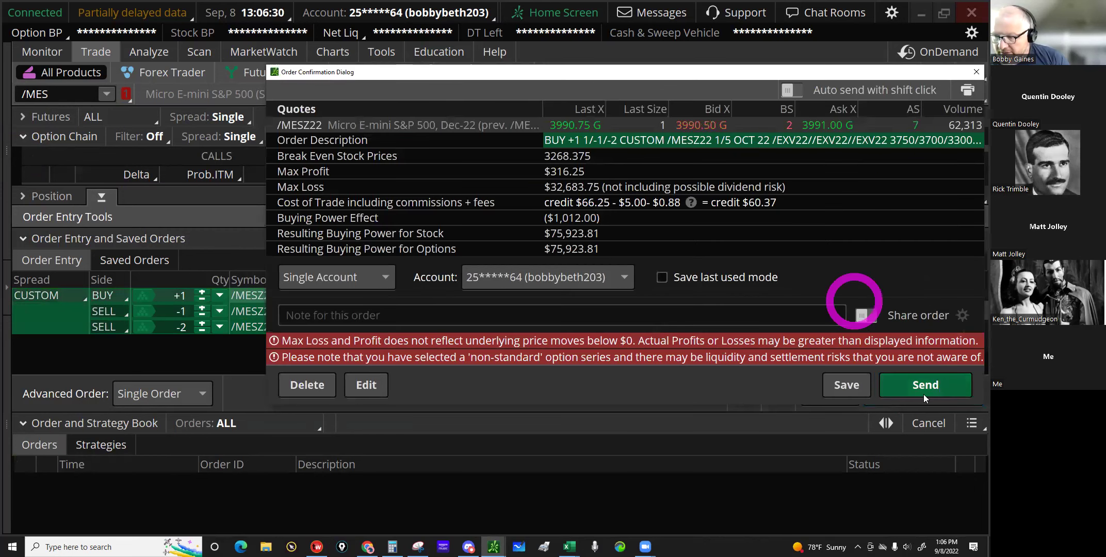
left_click(922, 387)
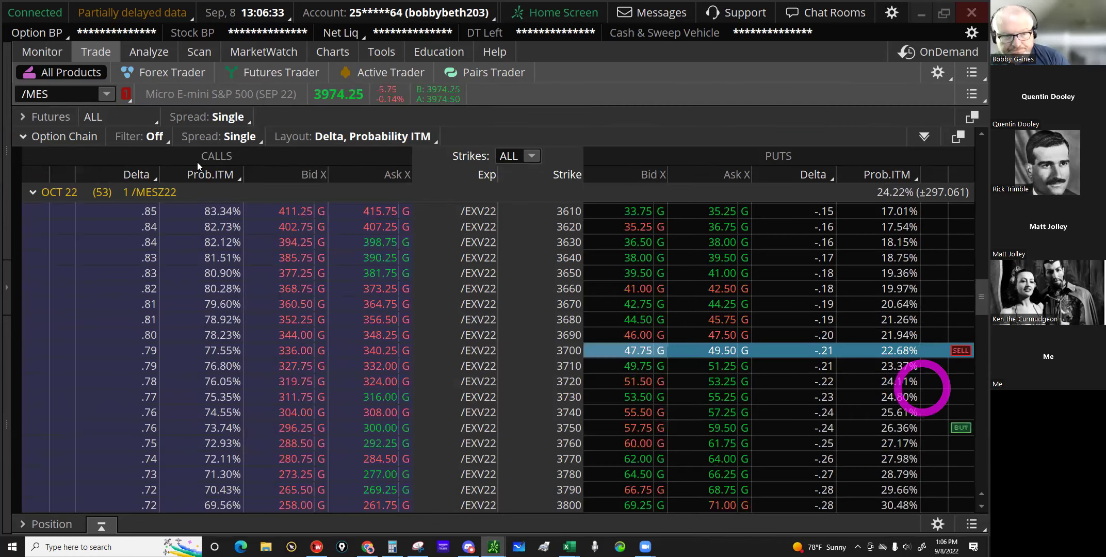
Step: Expand the working orders in the account's trade activity and open the 3750/3700/3300 /MES put order for cancel/replace
left_click(196, 167)
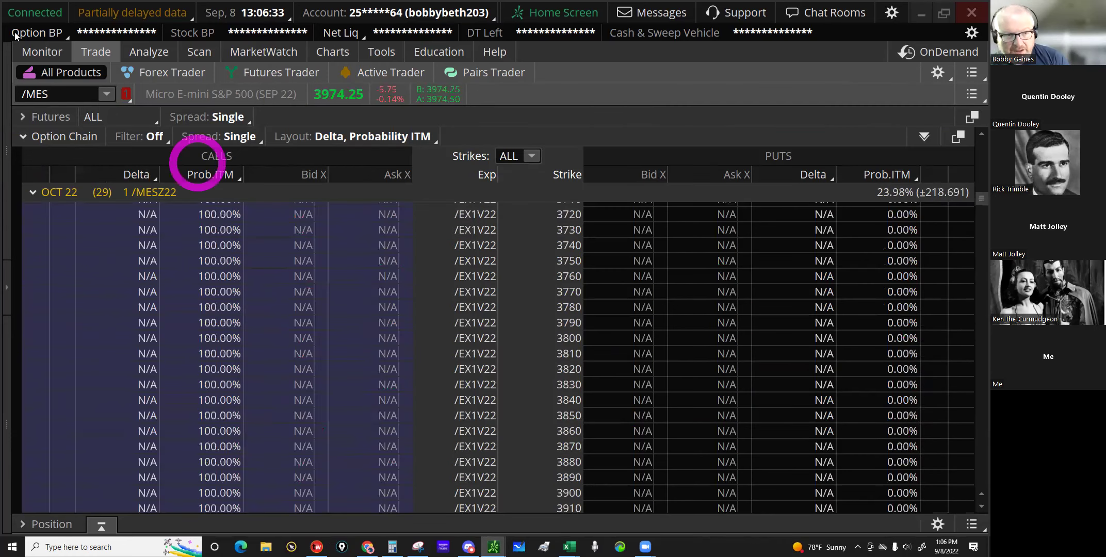
left_click(38, 54)
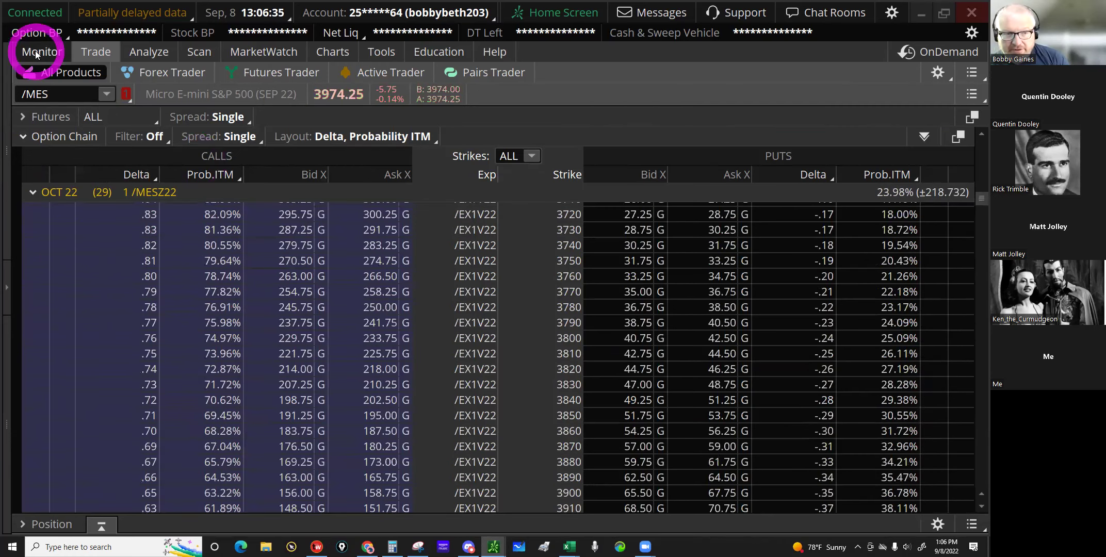
left_click(531, 185)
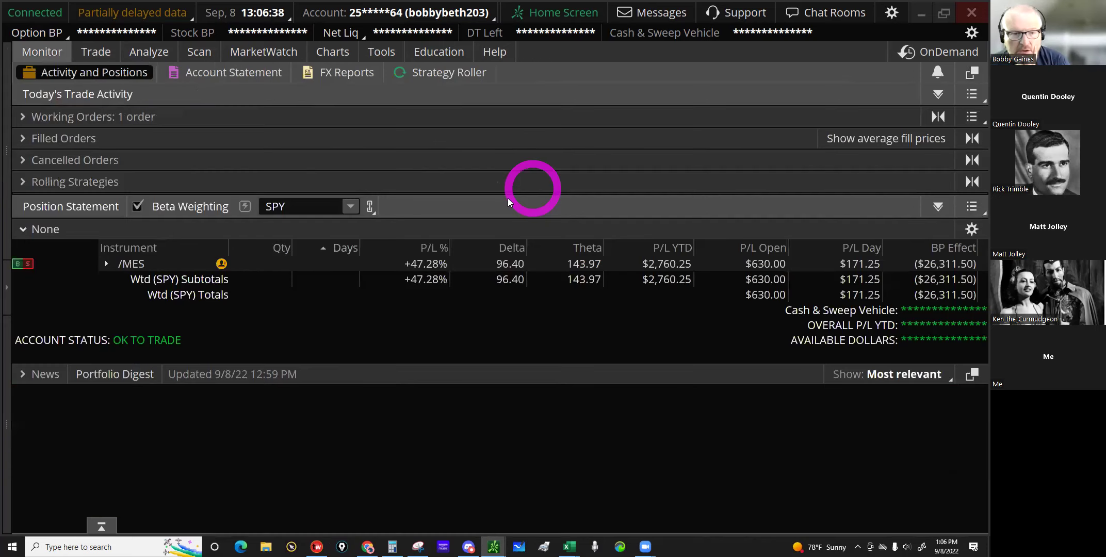
left_click(111, 115)
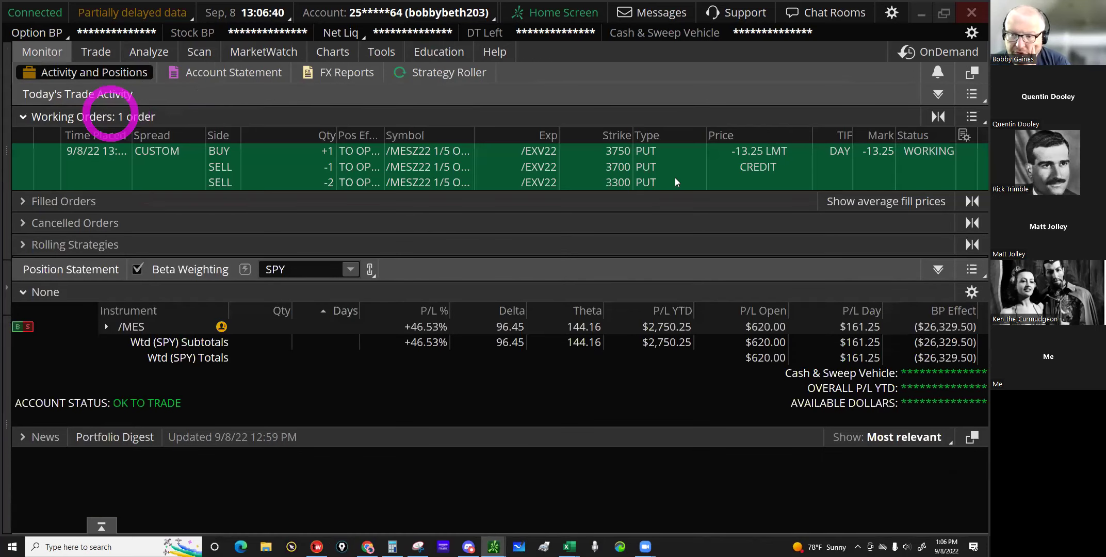
left_click(676, 167)
right_click(744, 183)
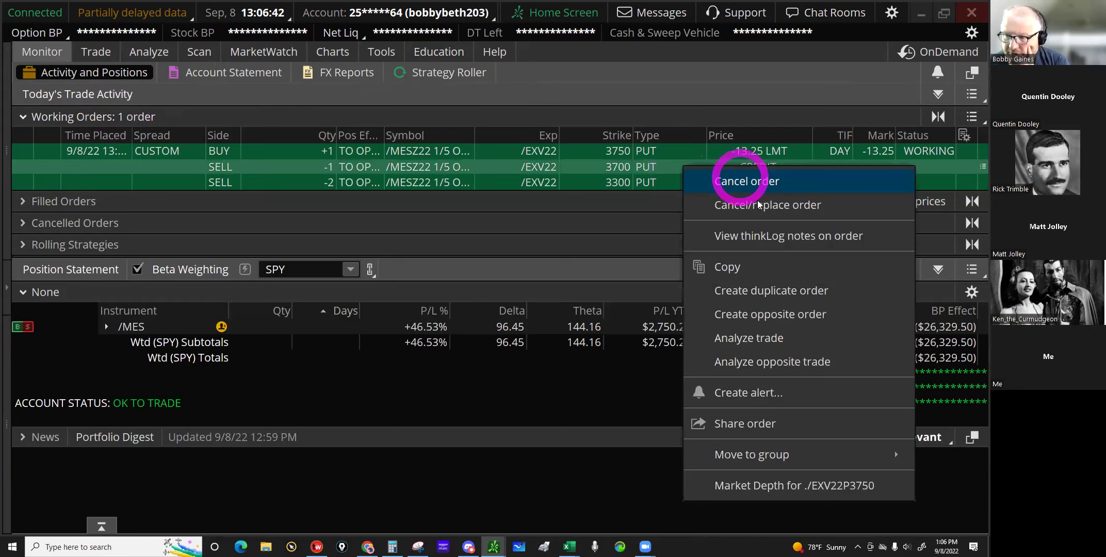
left_click(756, 202)
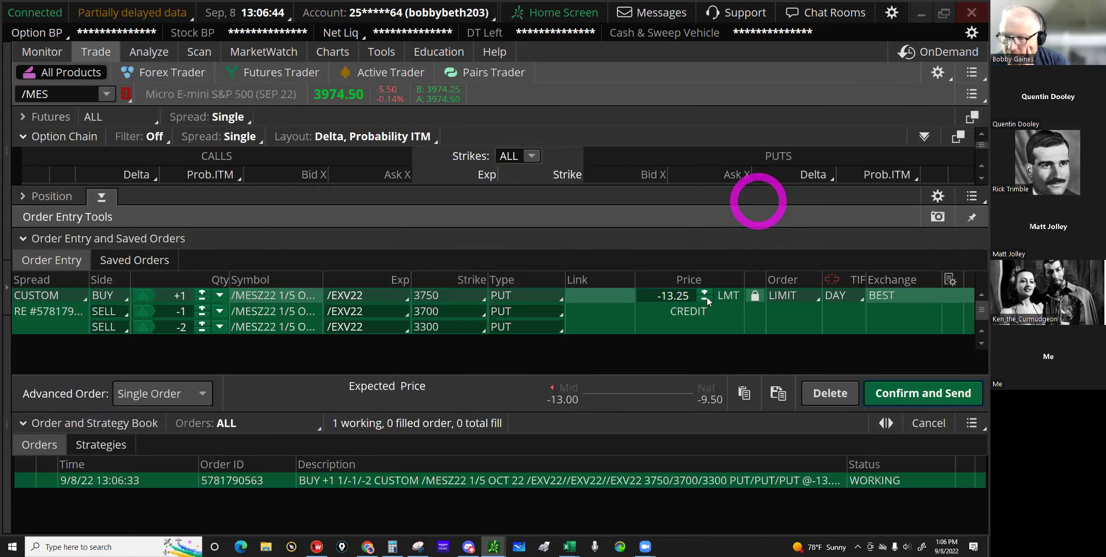
Step: Set the replacement order's limit price to -13.00 credit and send it
left_click(706, 297)
left_click(707, 290)
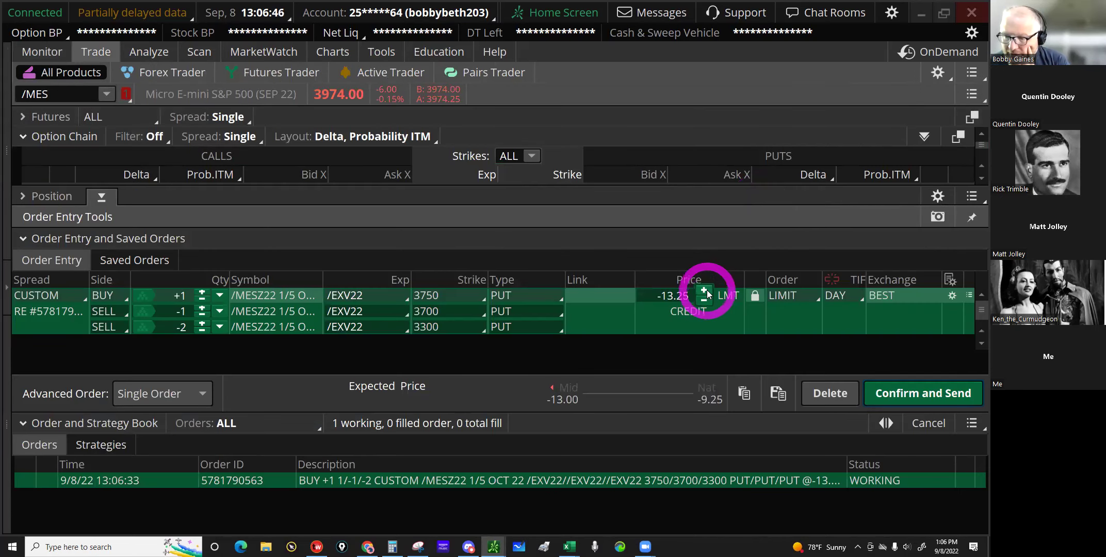
left_click(704, 299)
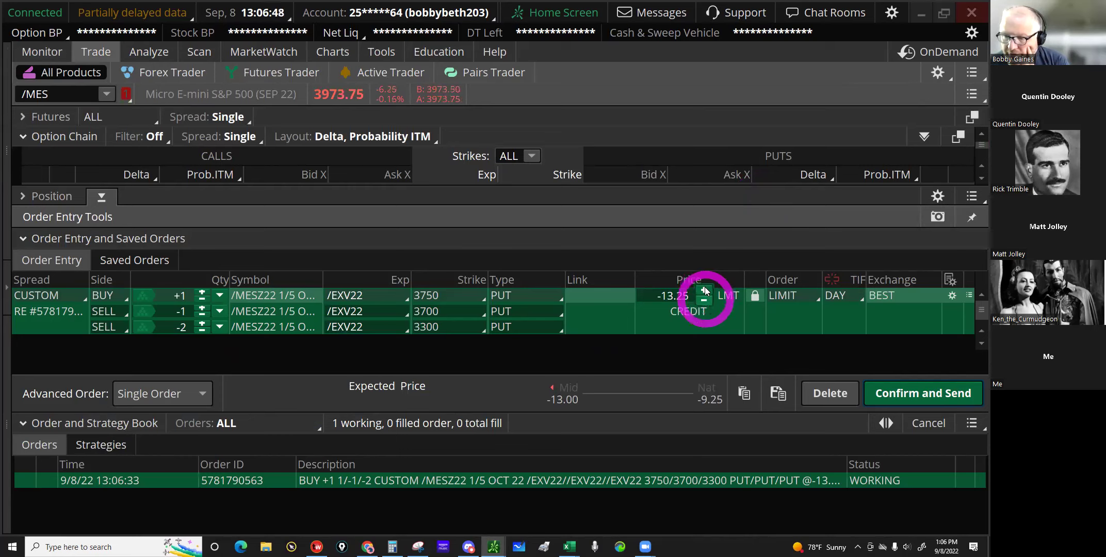
left_click(705, 290)
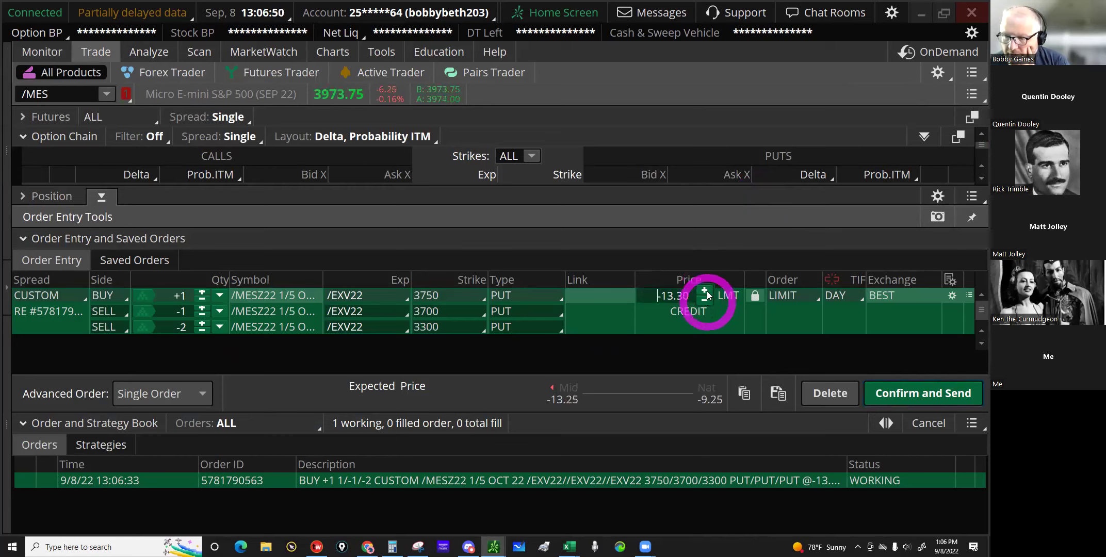
left_click(706, 291)
left_click(705, 291)
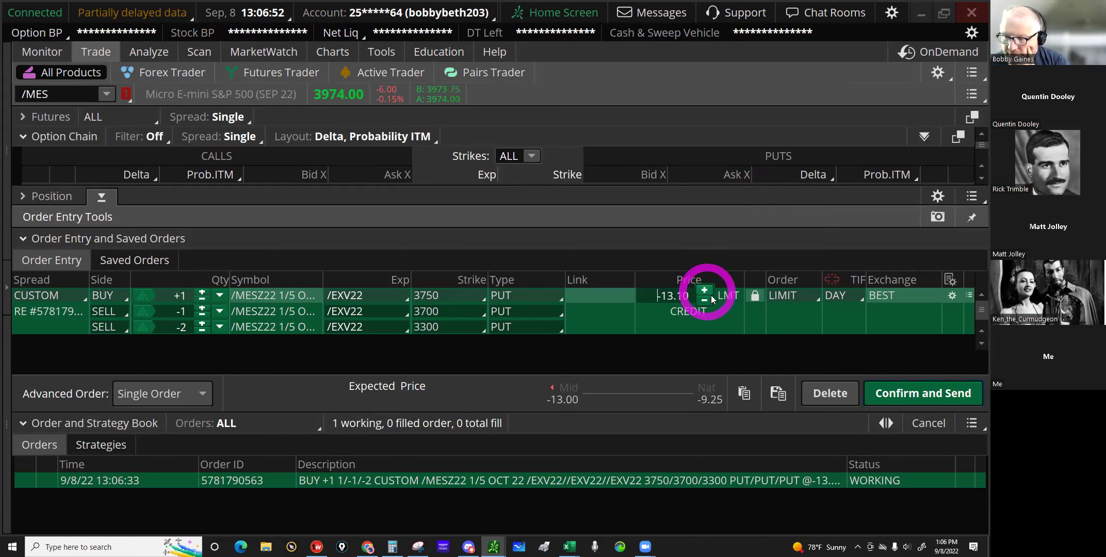
left_click(933, 397)
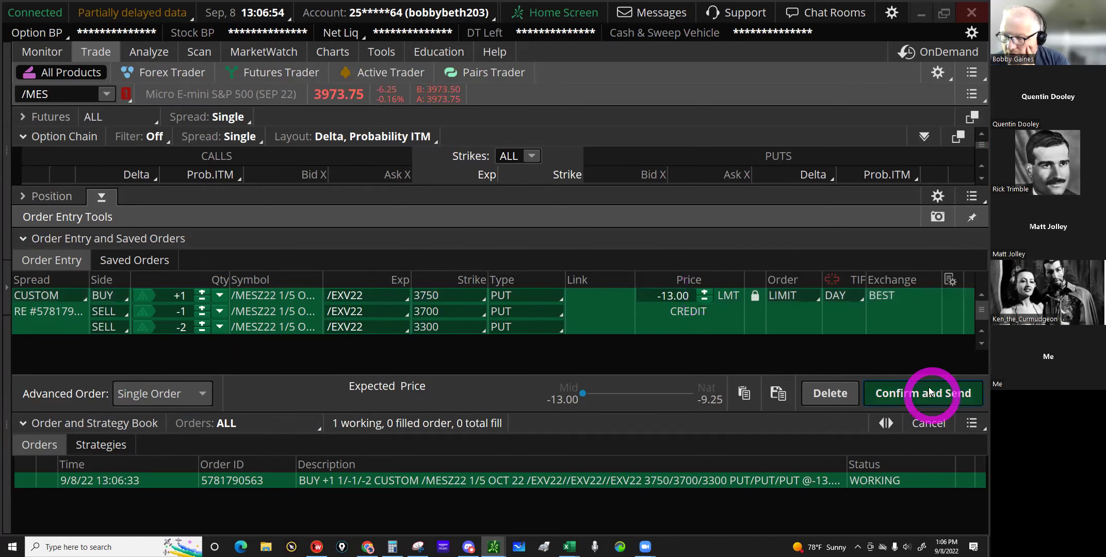
left_click(929, 387)
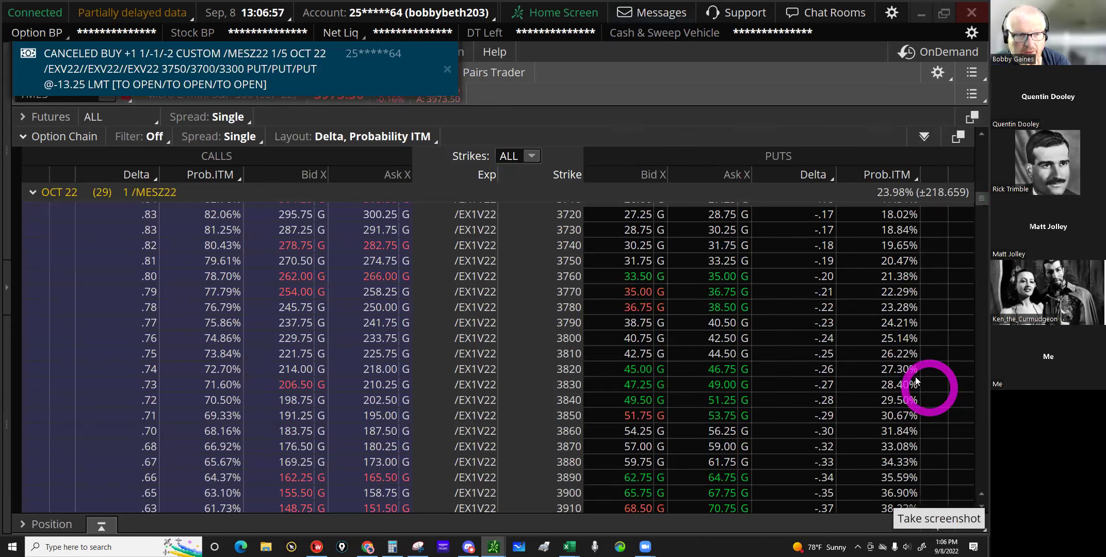
Step: Cancel/replace the working 3750/3700/3300 put order with a limit price of -12.75 credit and send it
left_click(142, 100)
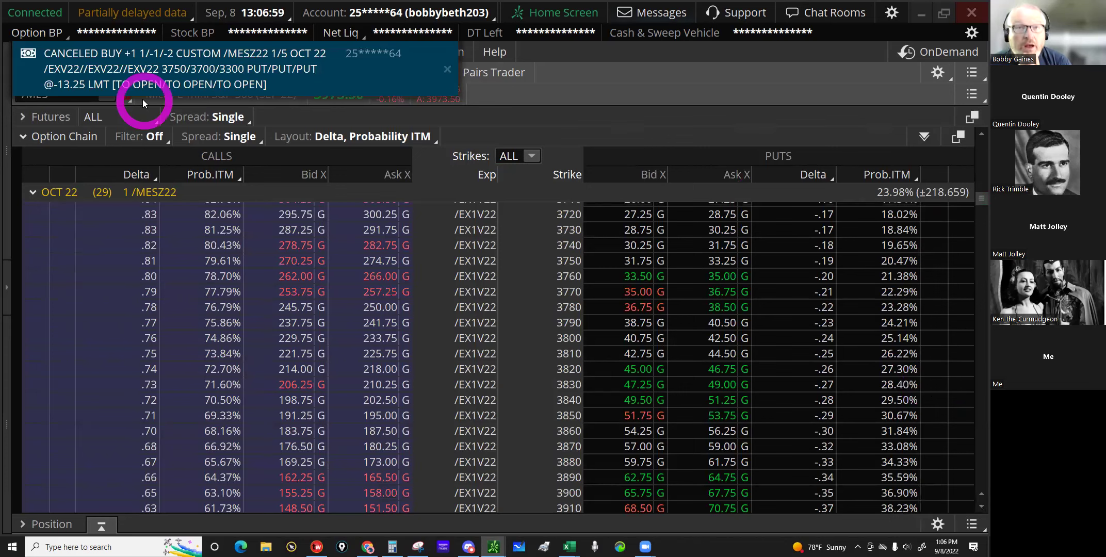
left_click(39, 66)
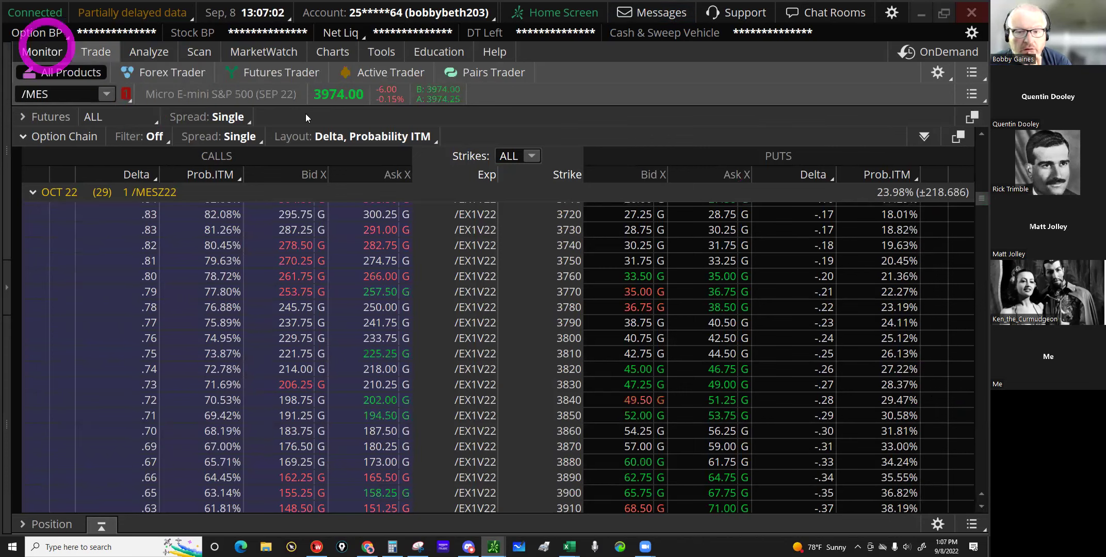
left_click(43, 51)
right_click(681, 164)
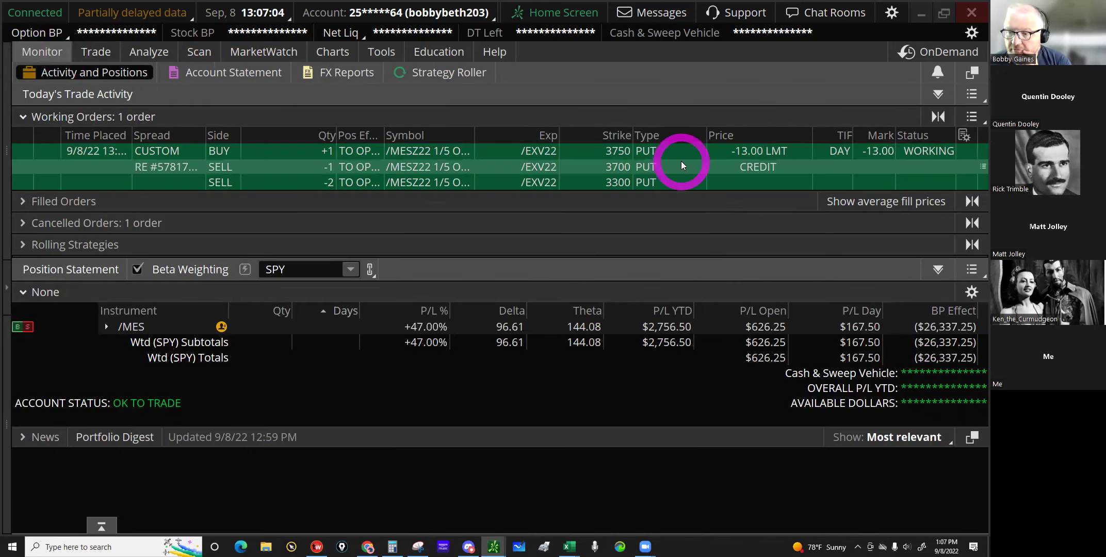
left_click(746, 205)
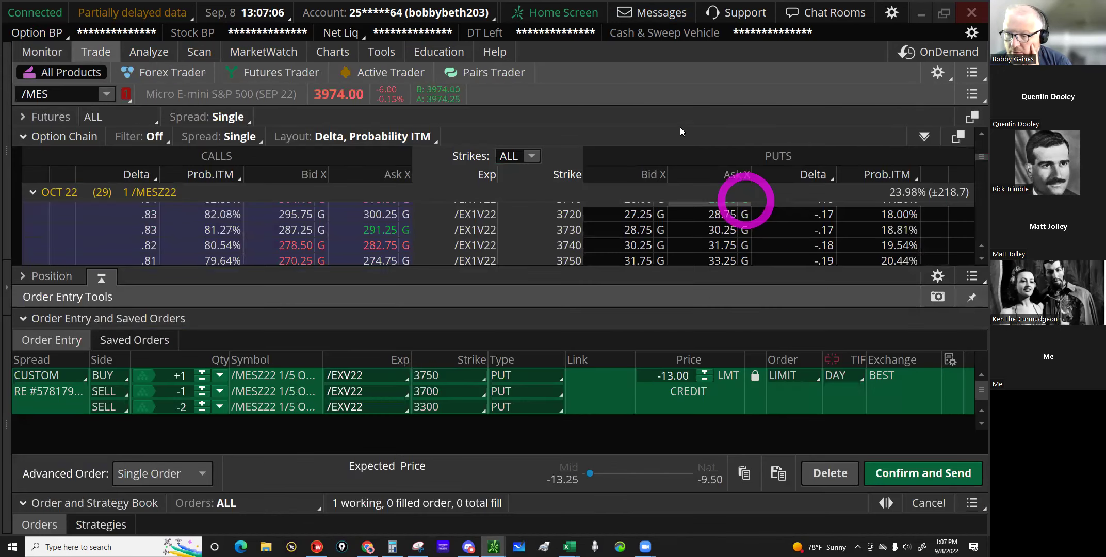
left_click(704, 291)
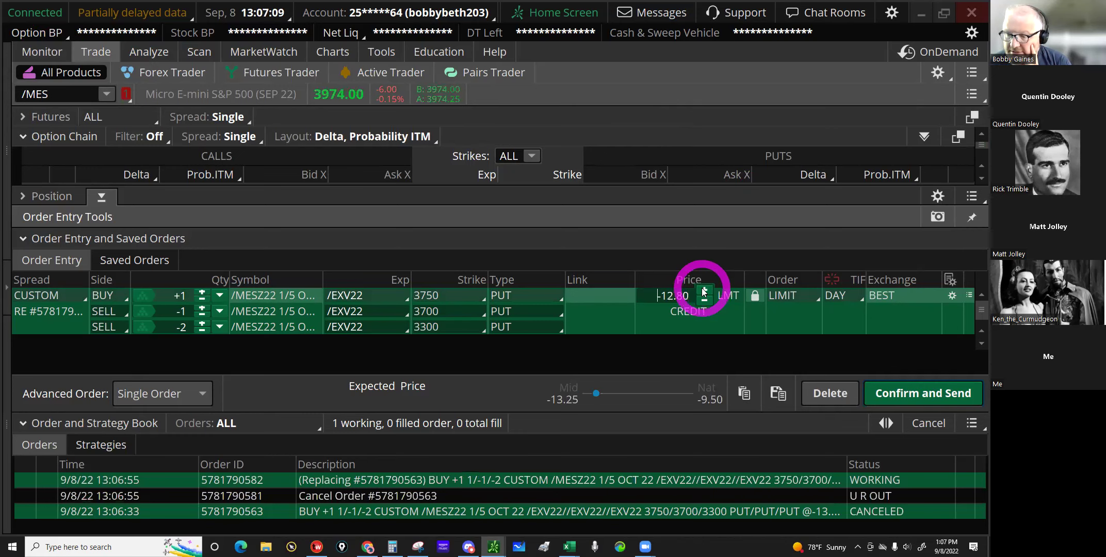
left_click(907, 396)
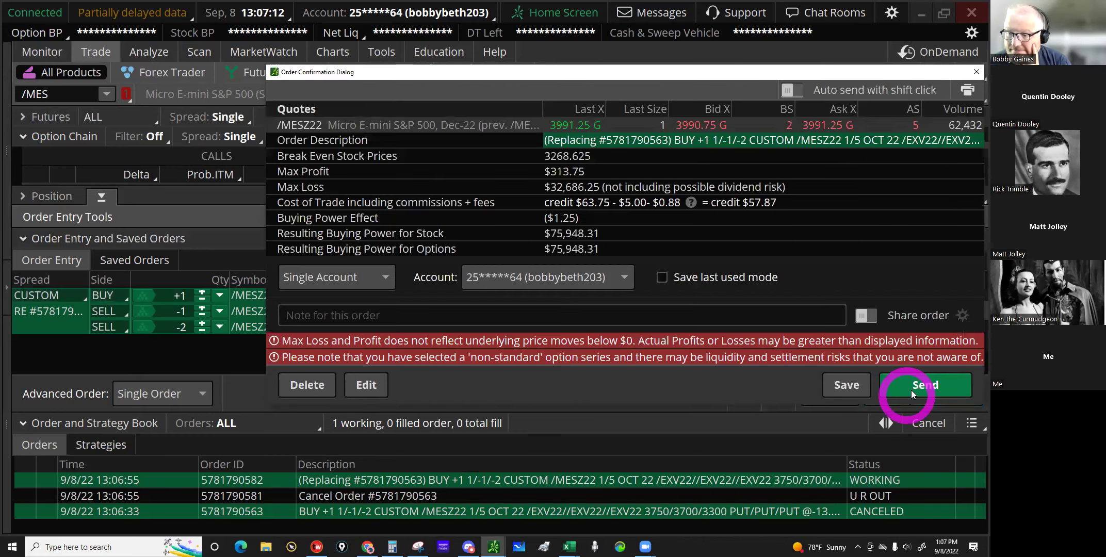
left_click(911, 389)
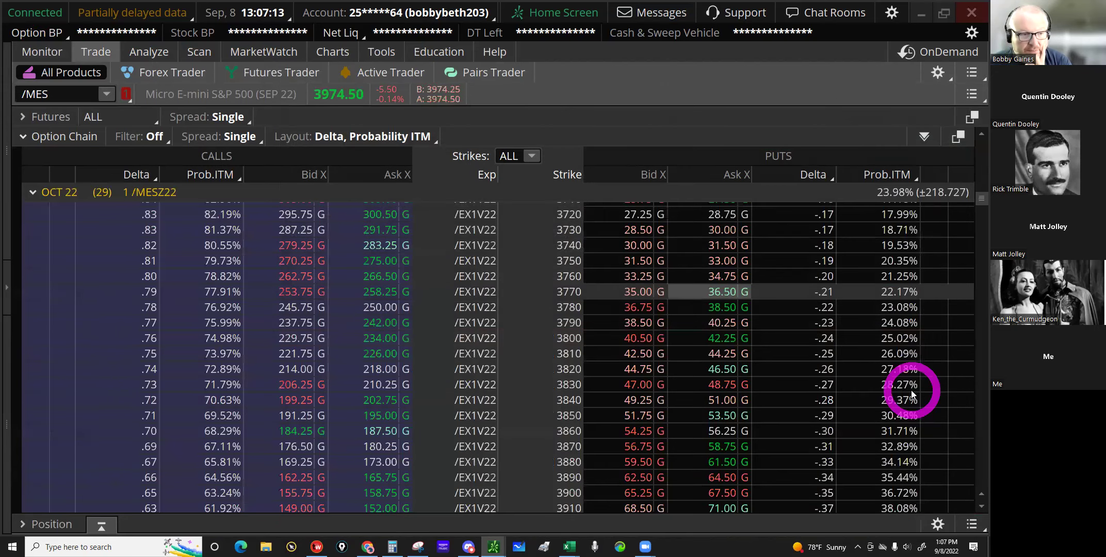
Step: Return to the working orders and open the -12.75 put order for cancel/replace
left_click(469, 177)
left_click(99, 35)
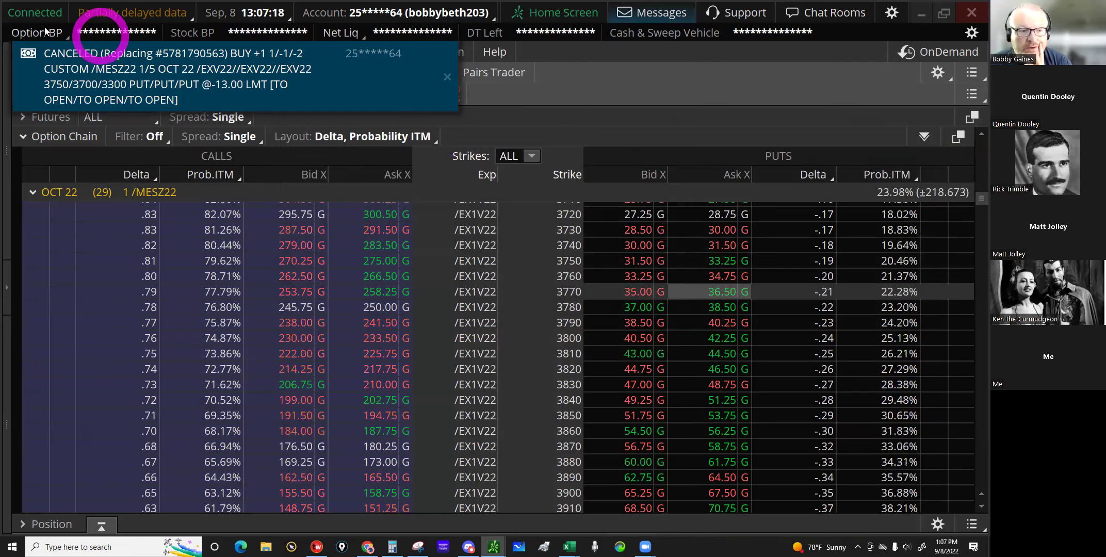
left_click(49, 43)
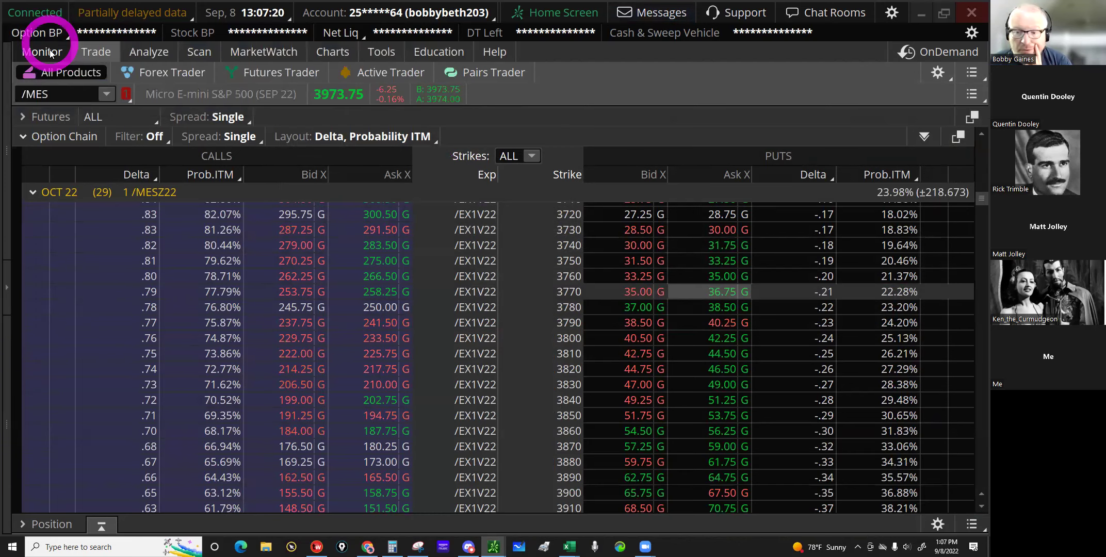
left_click(851, 208)
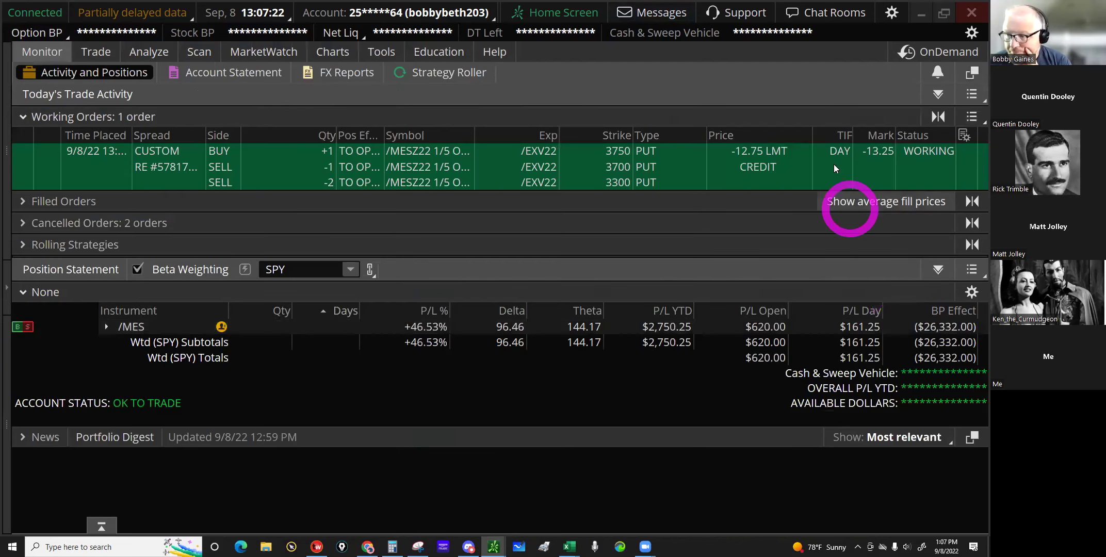
right_click(833, 164)
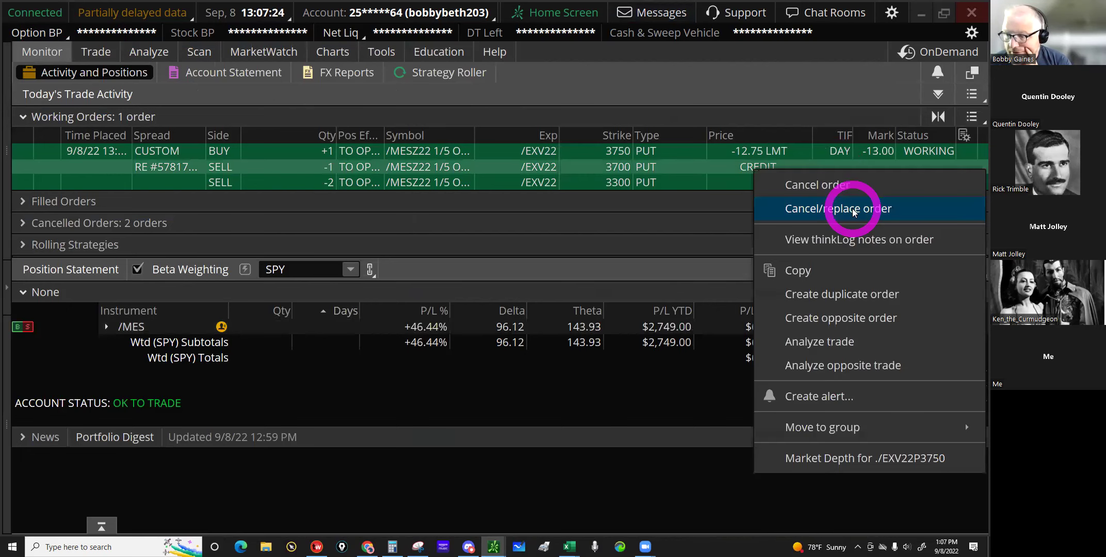
left_click(854, 209)
Step: Set the put order's limit price to -12.50 credit and send the replacement
left_click(699, 293)
left_click(700, 292)
left_click(701, 292)
left_click(700, 292)
left_click(700, 292)
left_click(700, 292)
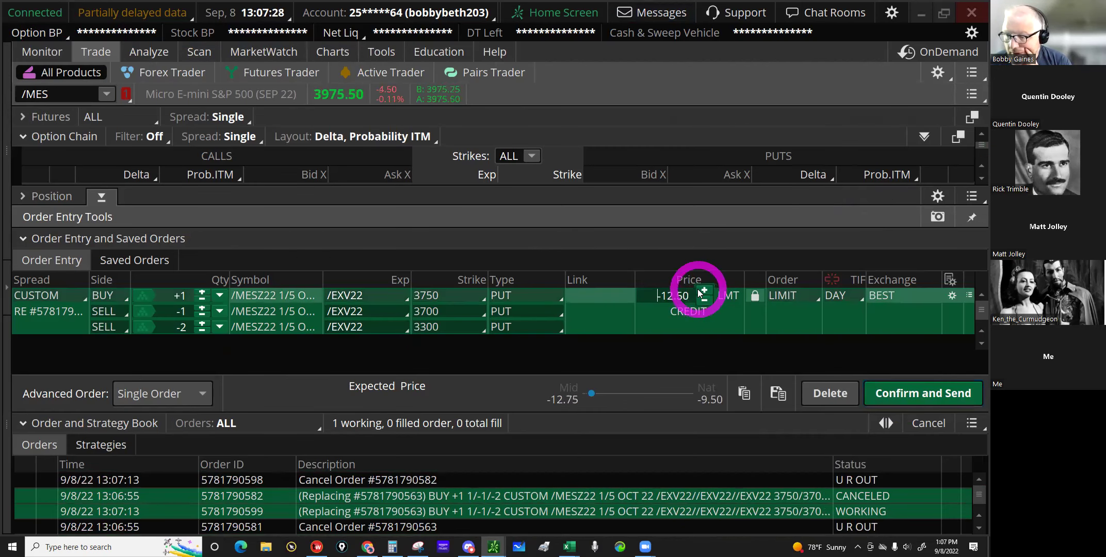
left_click(936, 404)
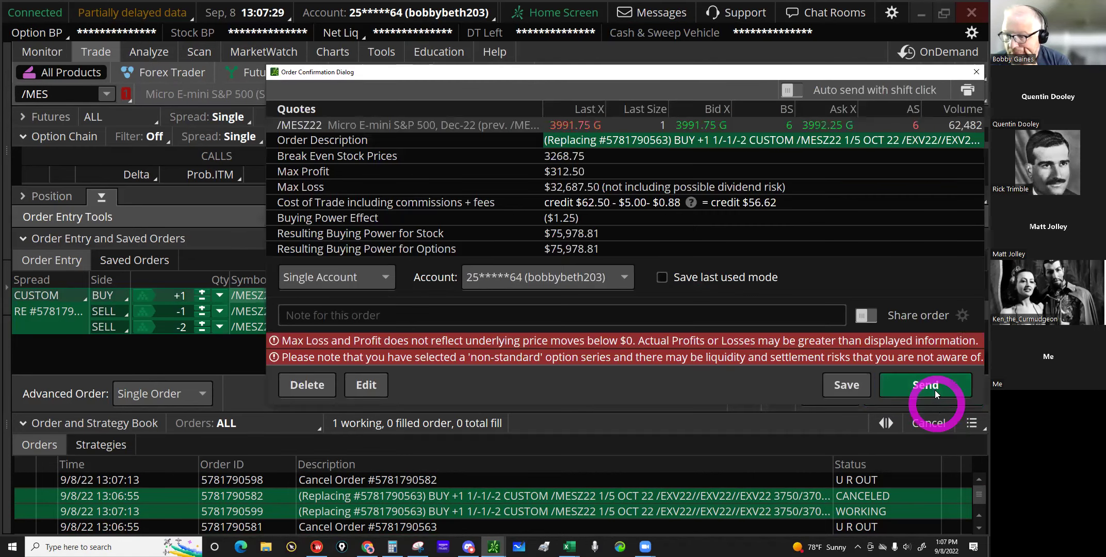
left_click(935, 390)
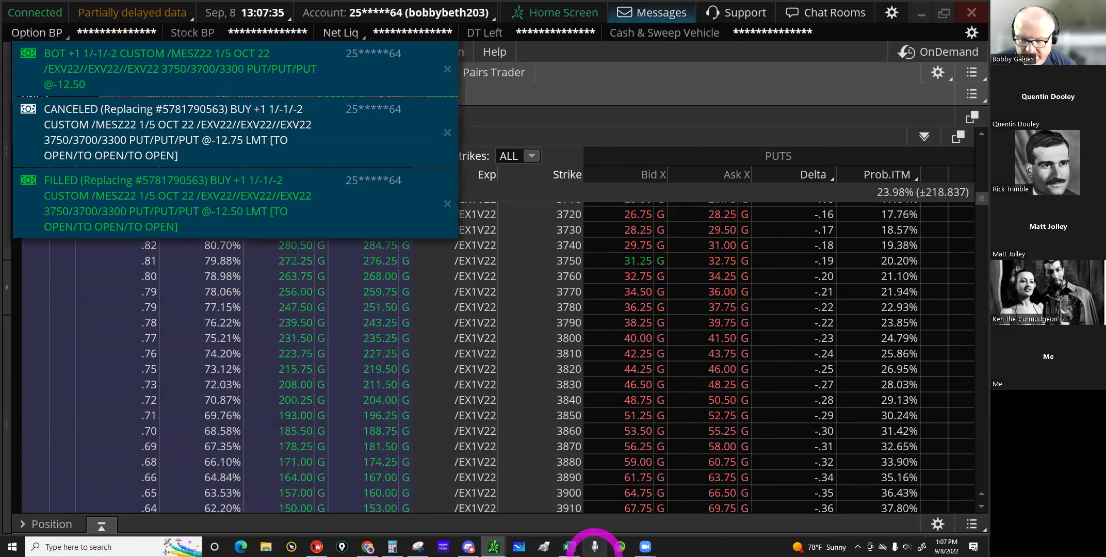
Step: Switch to the IRA 05.26.2022 workbook in Excel and show its Micros sheet
mouse_move(569, 545)
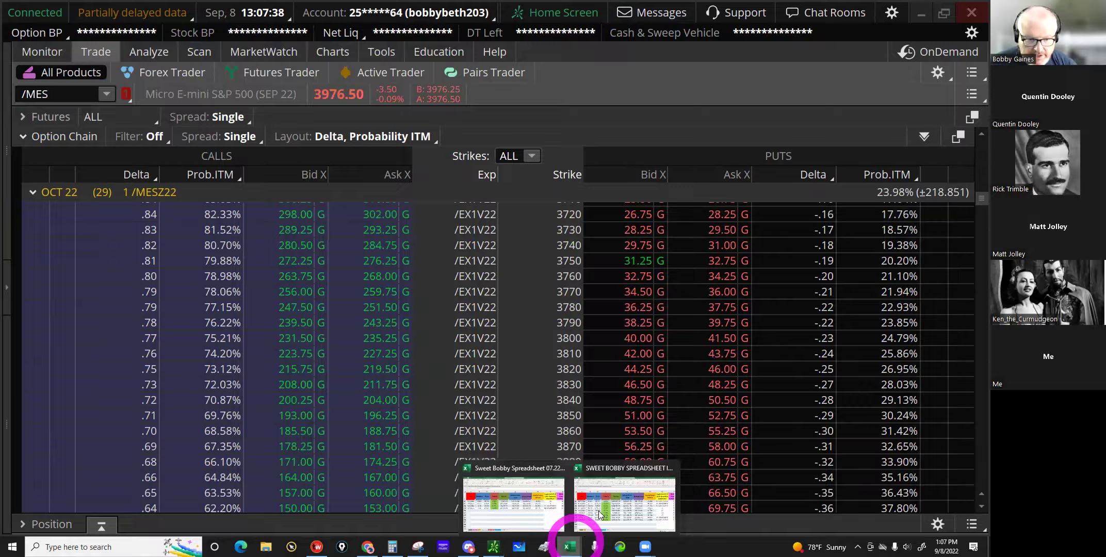
left_click(599, 513)
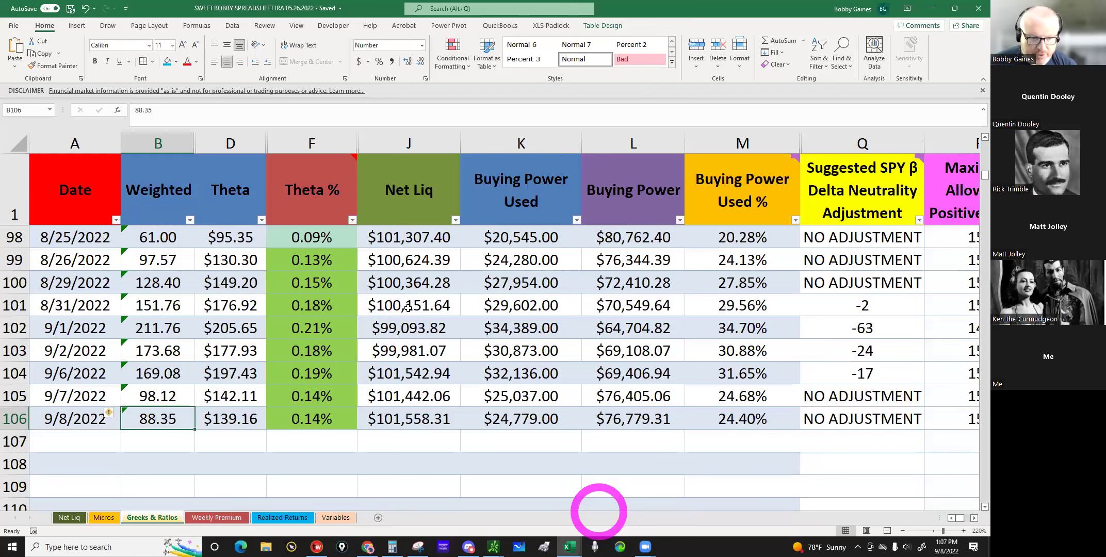
left_click(104, 517)
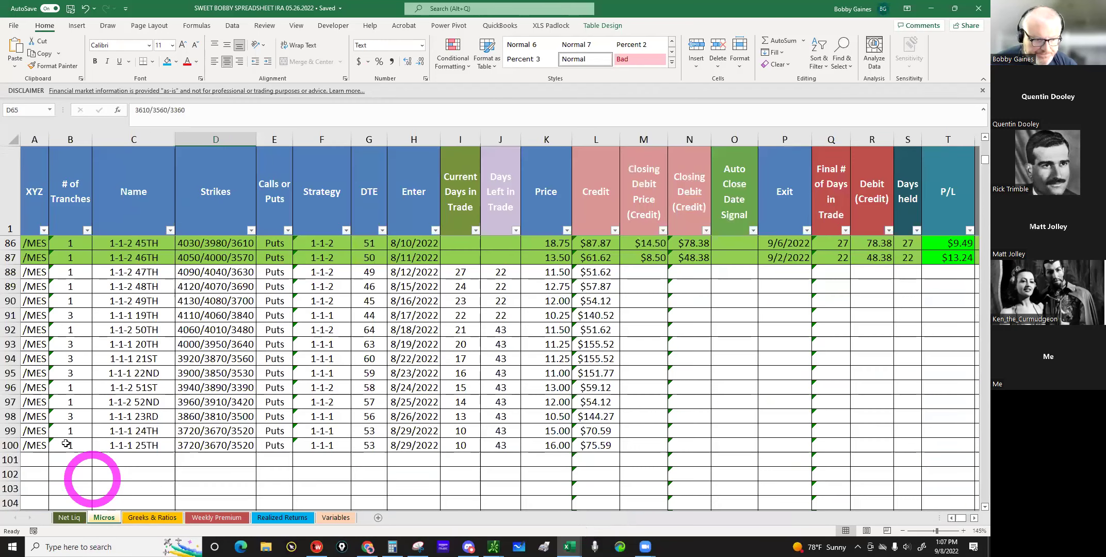
Step: Start a new trade entry in row 101 with the symbol /MES and 1 tranche
left_click(42, 458)
left_click(53, 460)
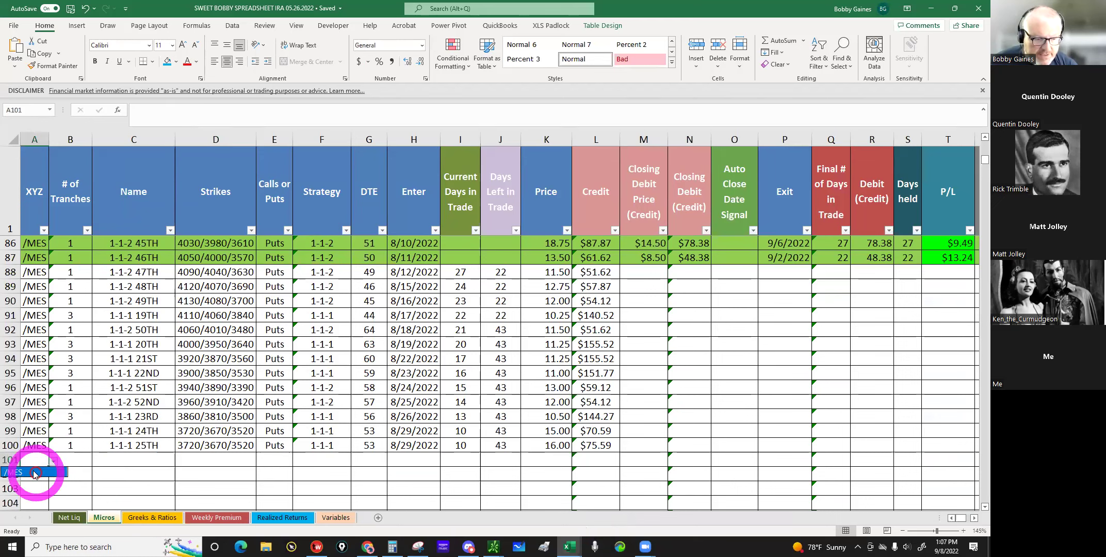
left_click(35, 473)
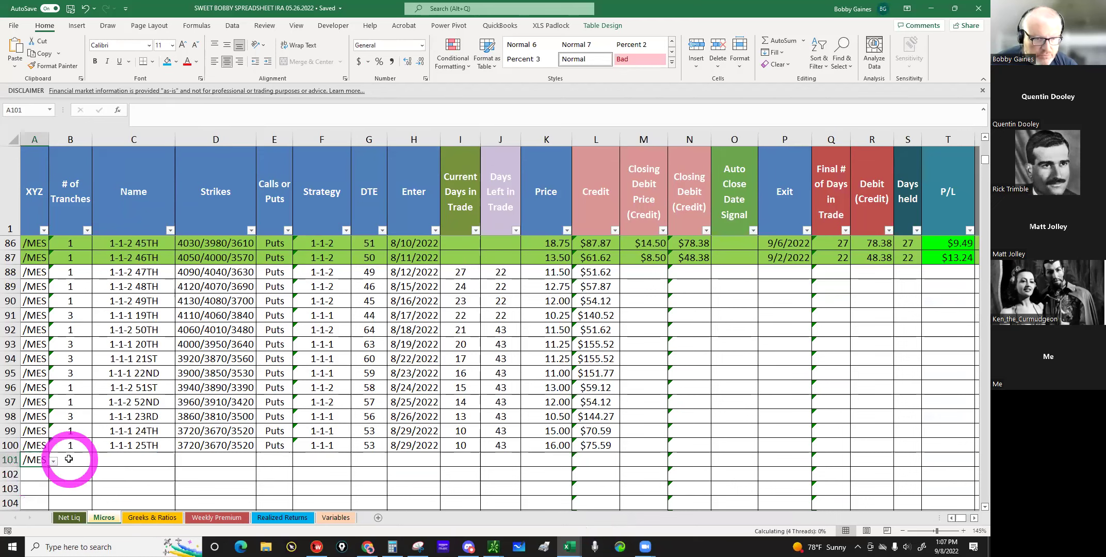
left_click(69, 458)
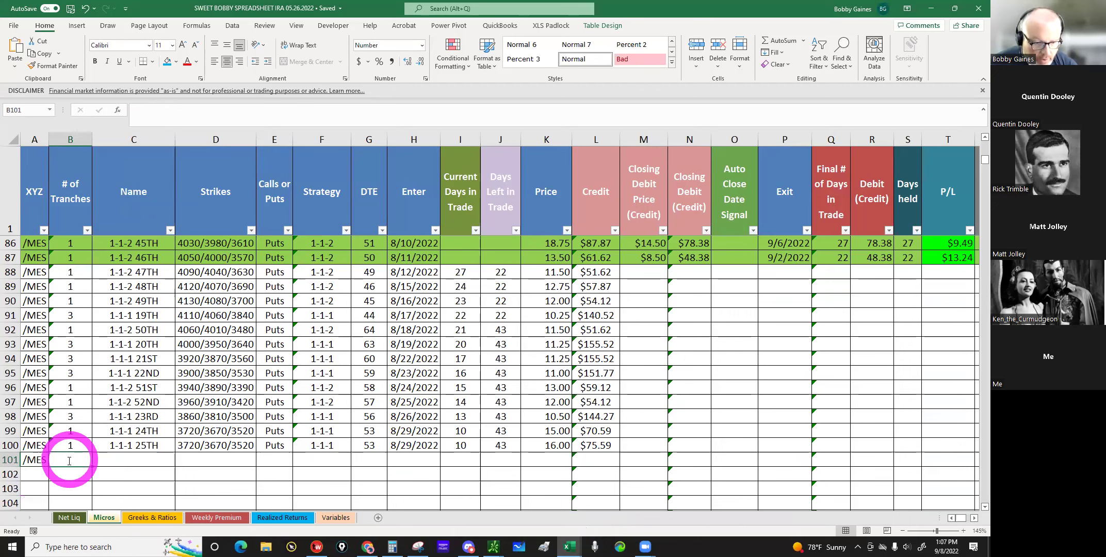
type("1")
Step: Enter 1-1-2 53RD as the trade name in row 101
left_click(112, 462)
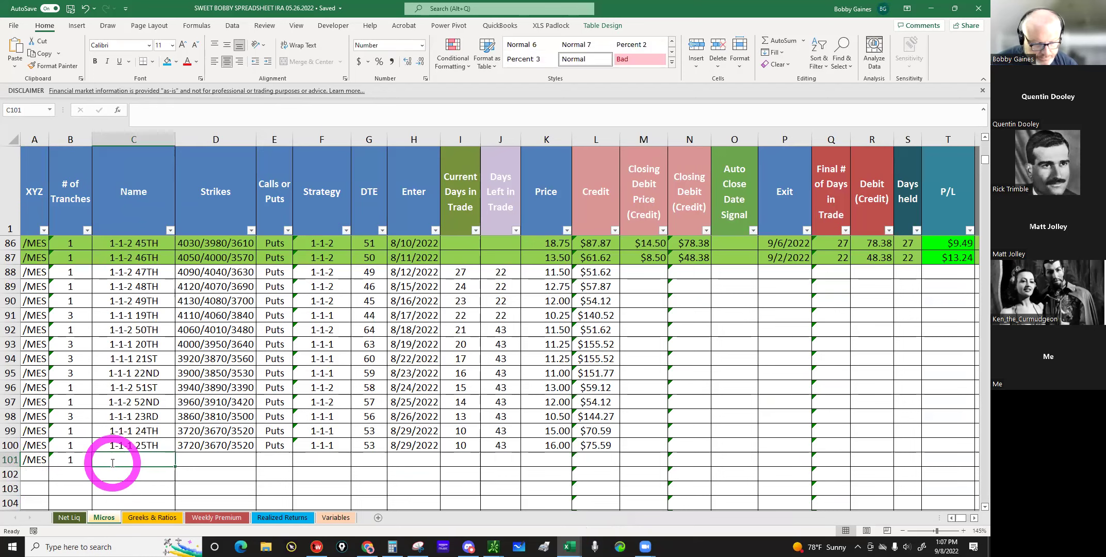
type("1-1-2 53rd")
key("BackSpace")
key("BackSpace")
type("RD")
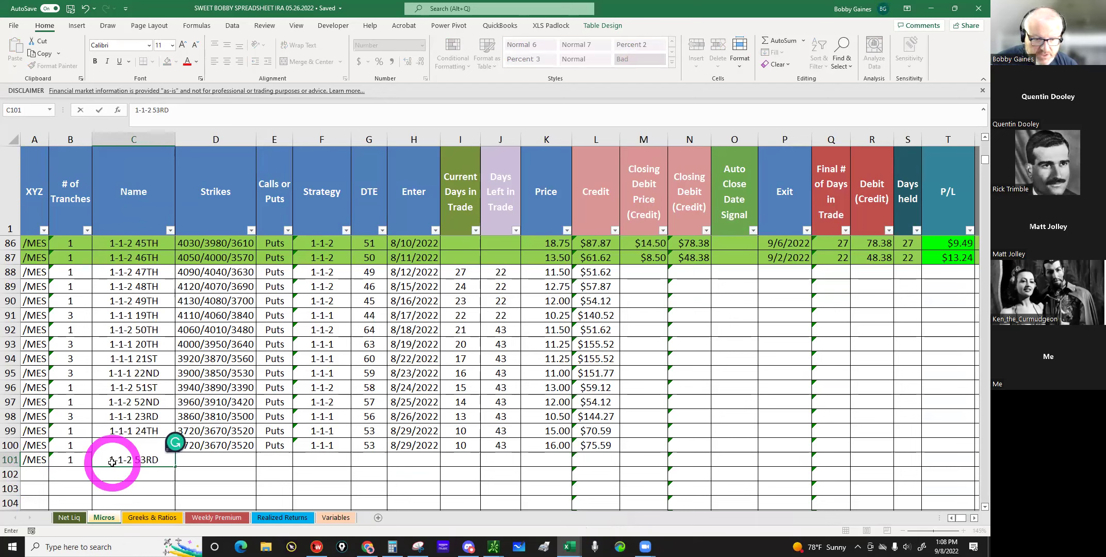
key("Tab")
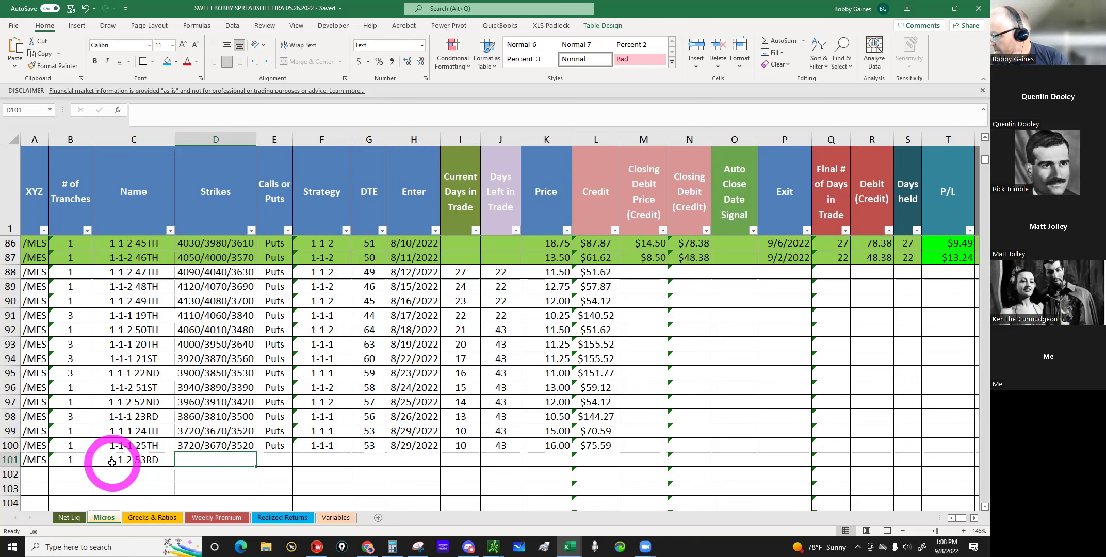
Step: Enter the strikes 3750/3700/3300 for the 1-1-2 53RD trade in row 101
type("3")
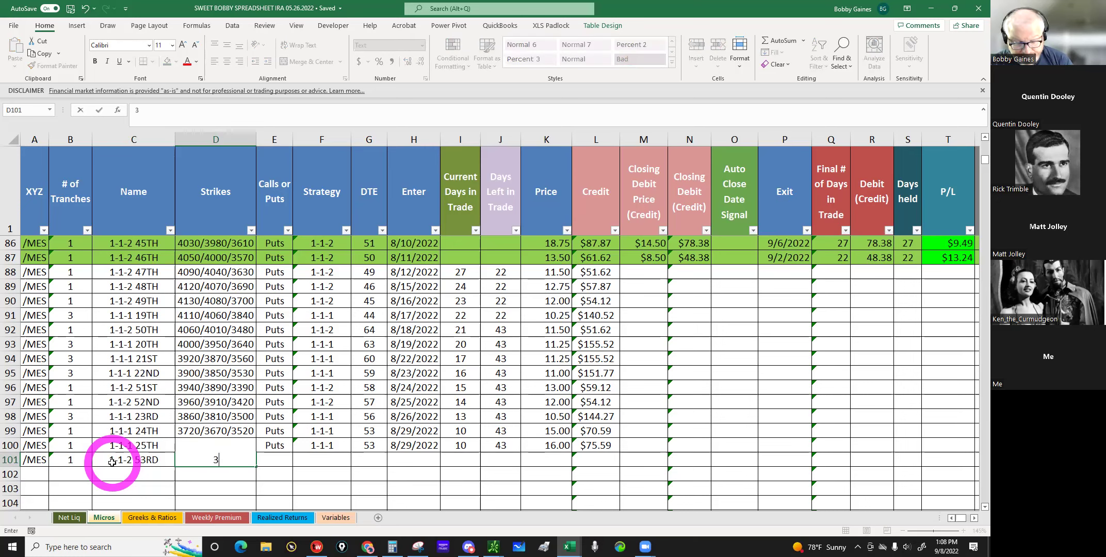
type("750/3700/")
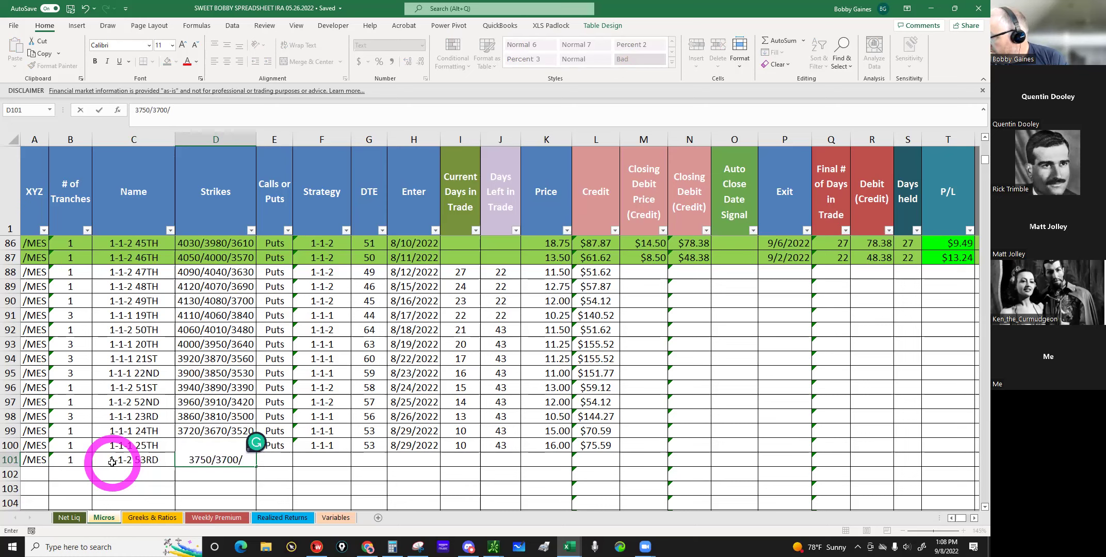
type("3300")
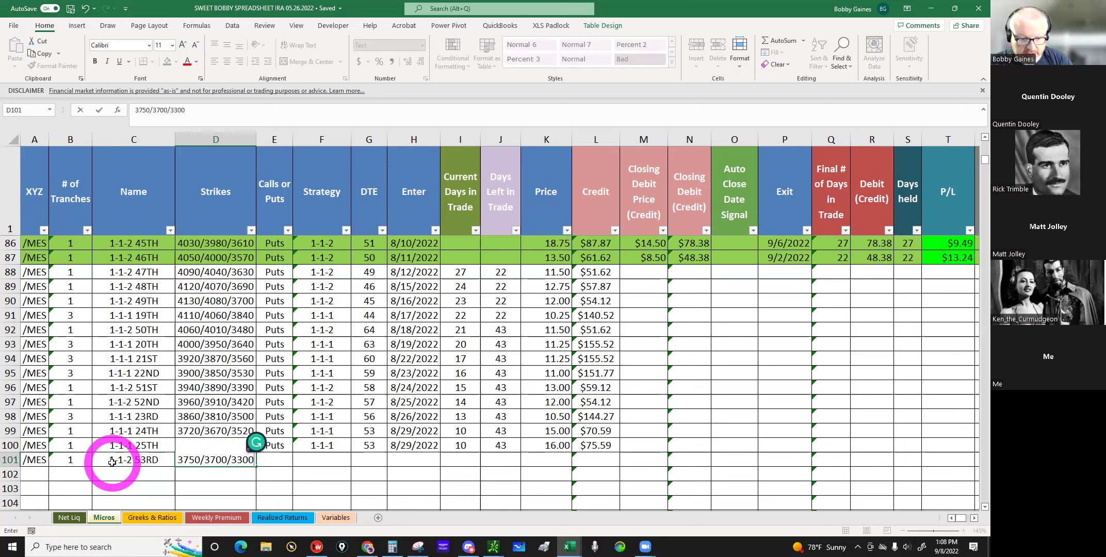
key("Tab")
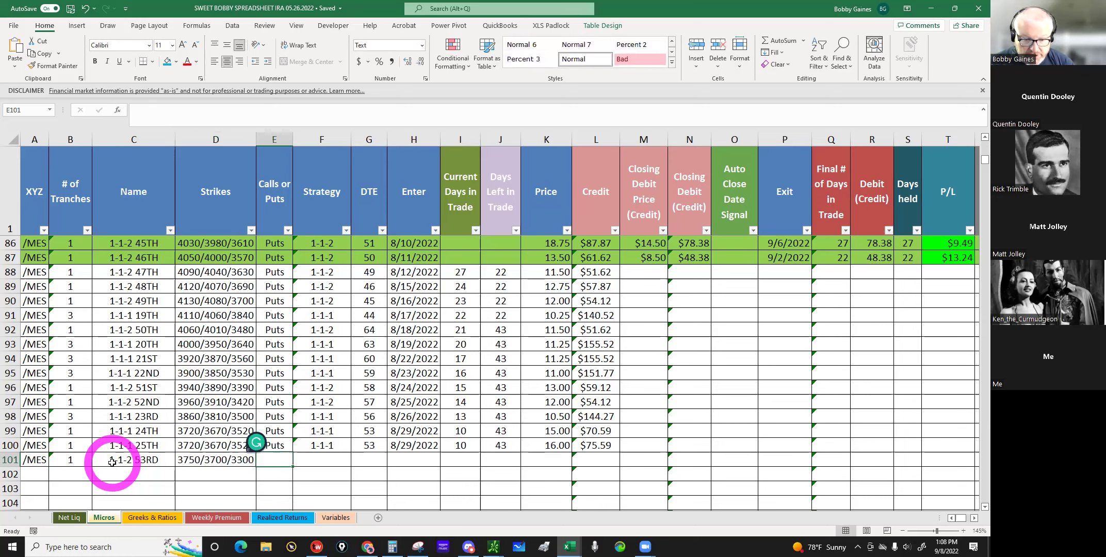
Step: Mark the row 101 trade as Puts and choose 1-1-2 as its strategy
type("Puts")
key("Tab")
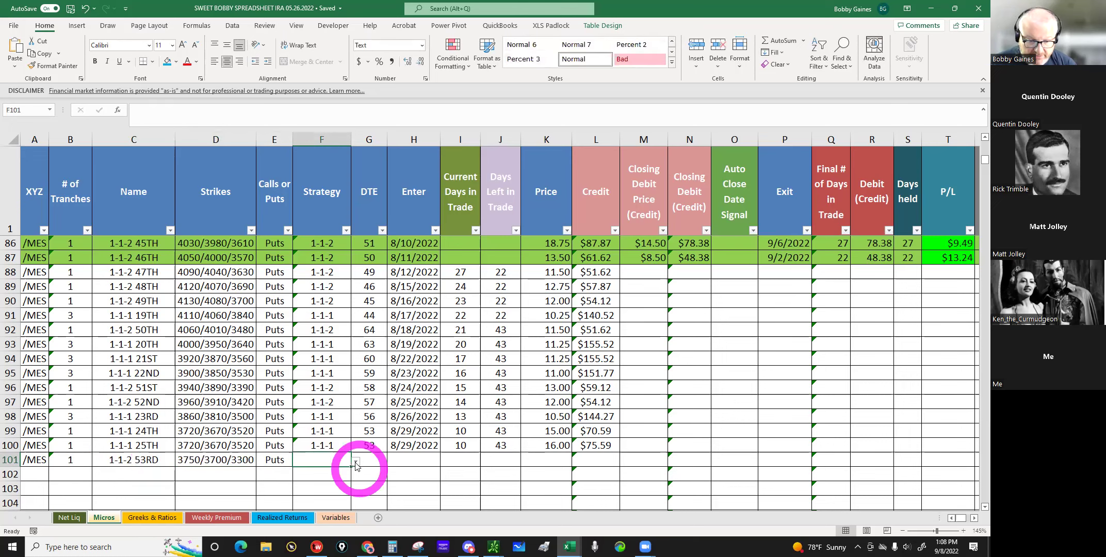
left_click(356, 461)
left_click(289, 483)
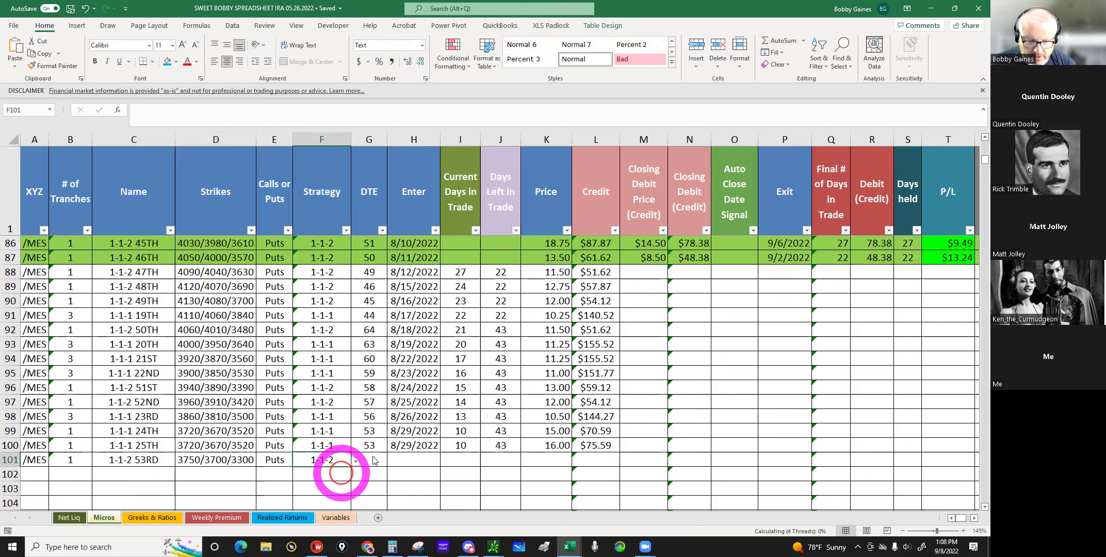
Step: Enter 53 as the DTE and 9/8/22 as the entry date in row 101
left_click(370, 459)
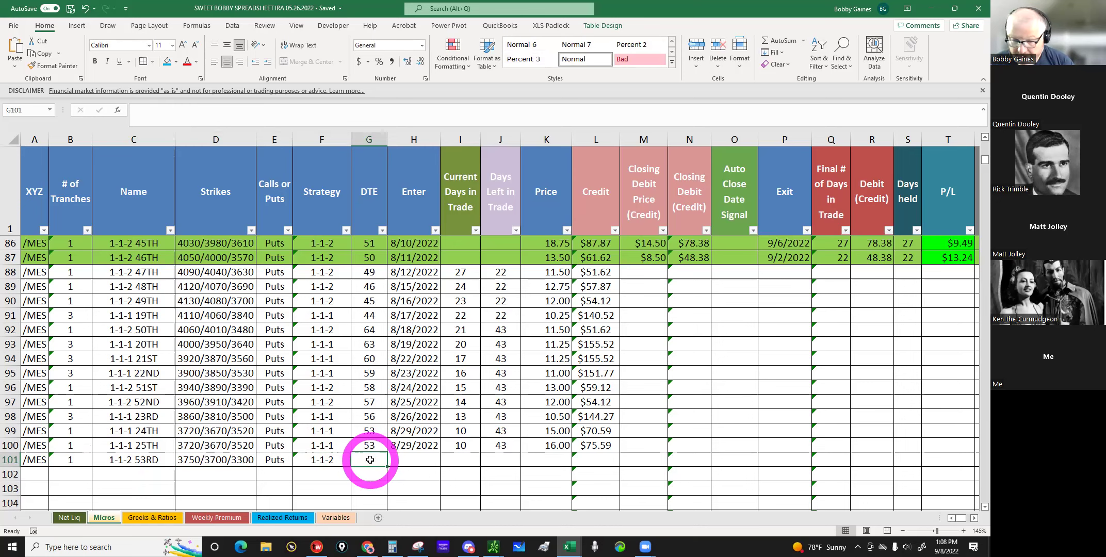
type("53")
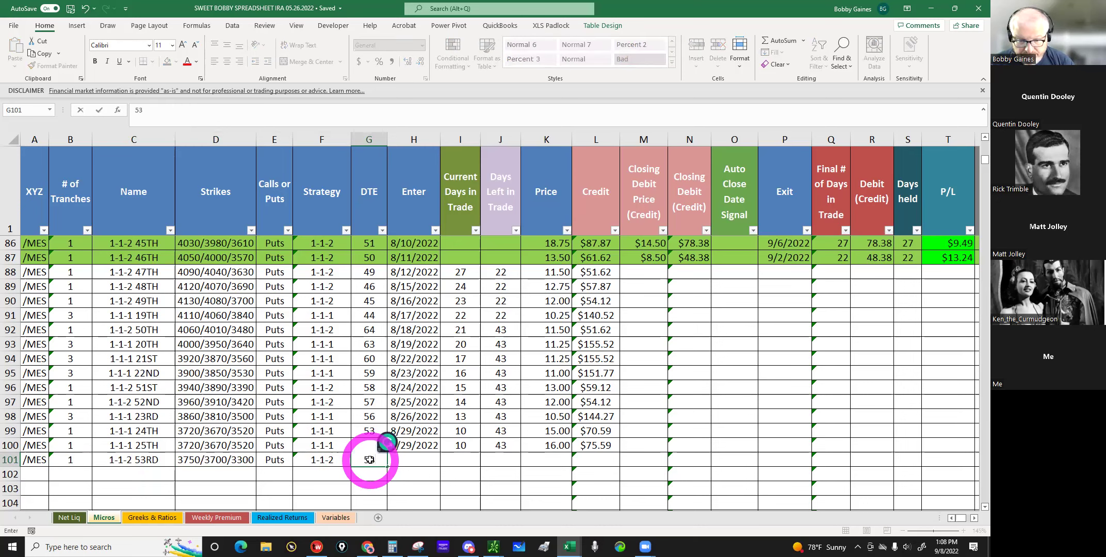
key("Tab")
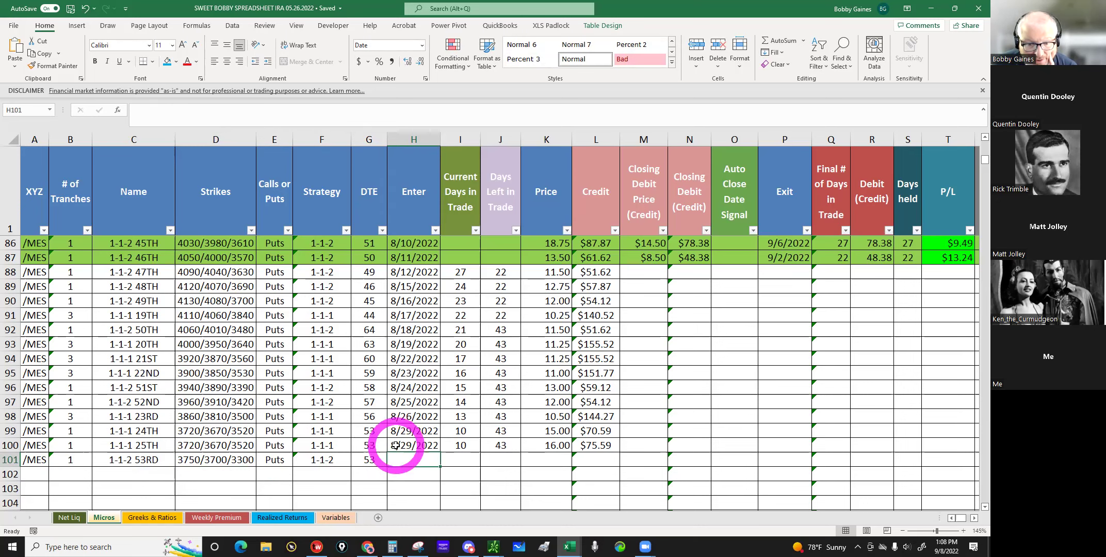
left_click(407, 460)
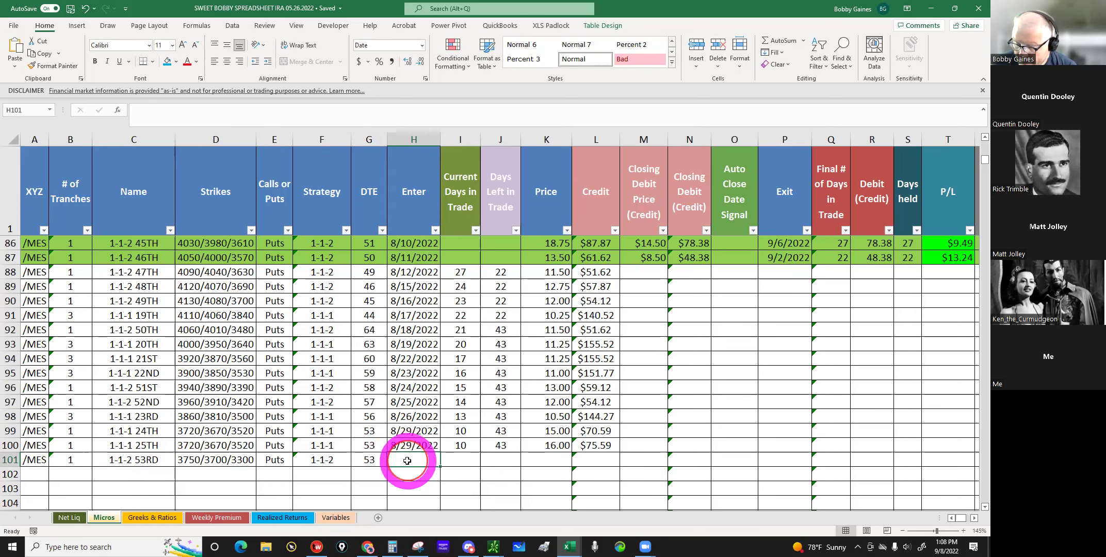
type("9/")
type("8")
type("/")
type("2022")
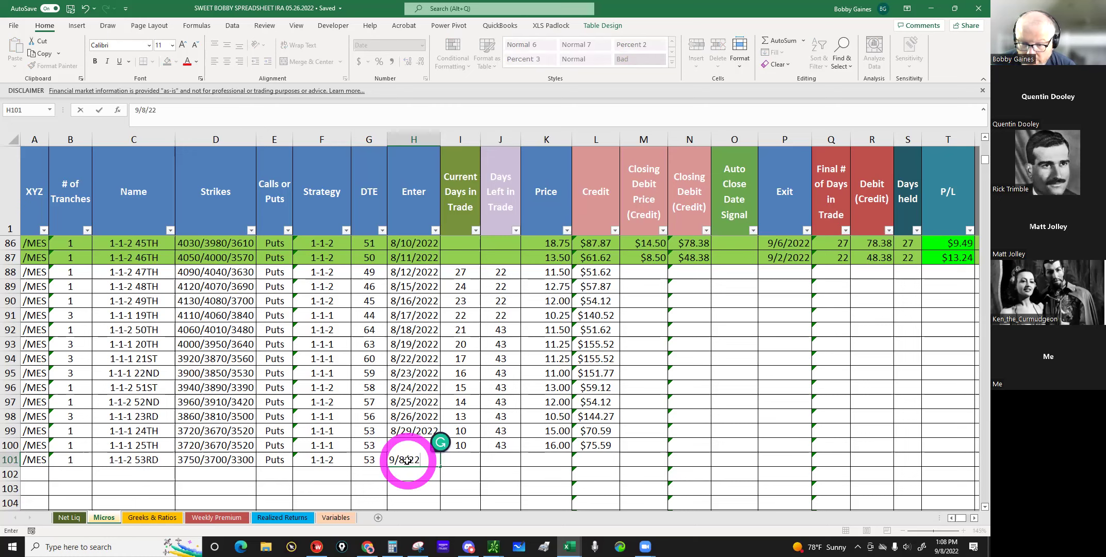
key("Return")
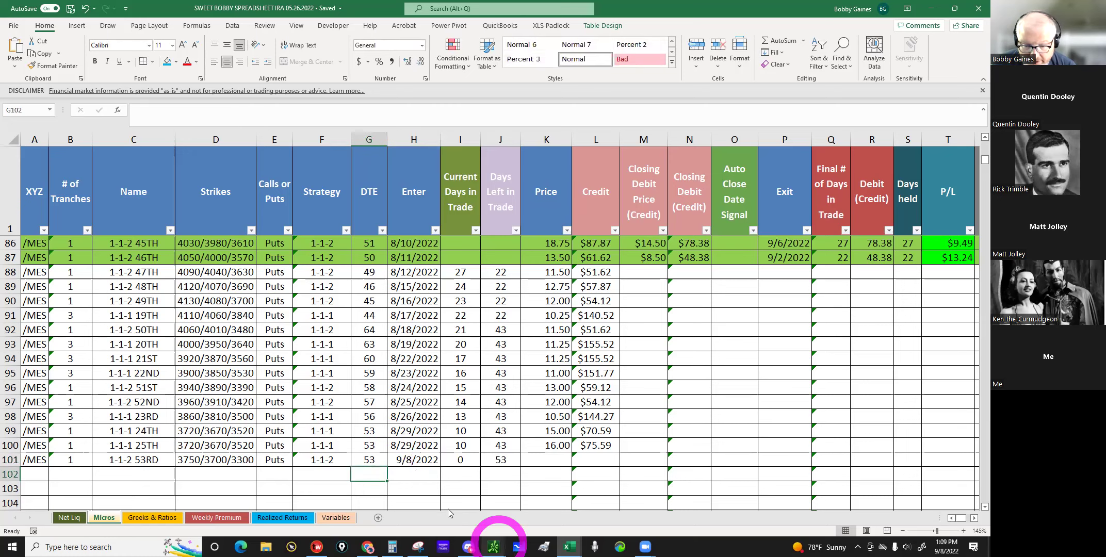
Step: Switch to thinkorswim and expand today's filled orders in Activity and Positions to check the fill price
left_click(456, 510)
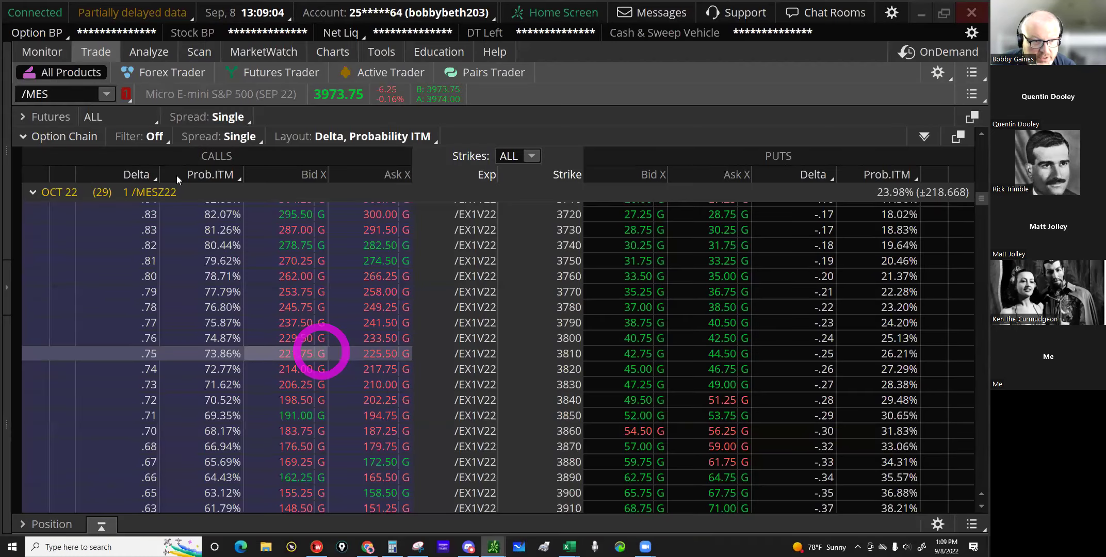
left_click(45, 54)
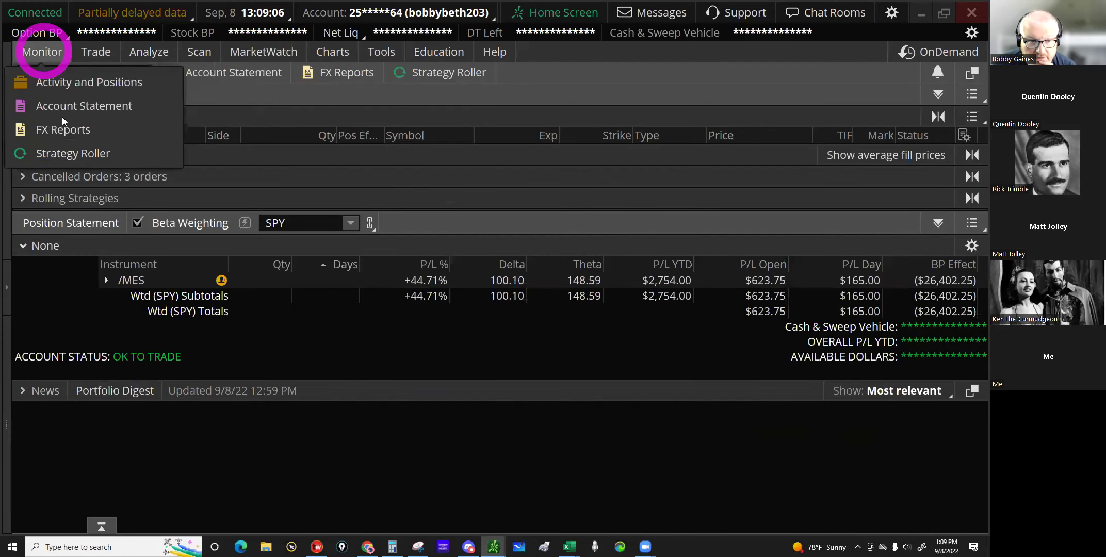
left_click(61, 154)
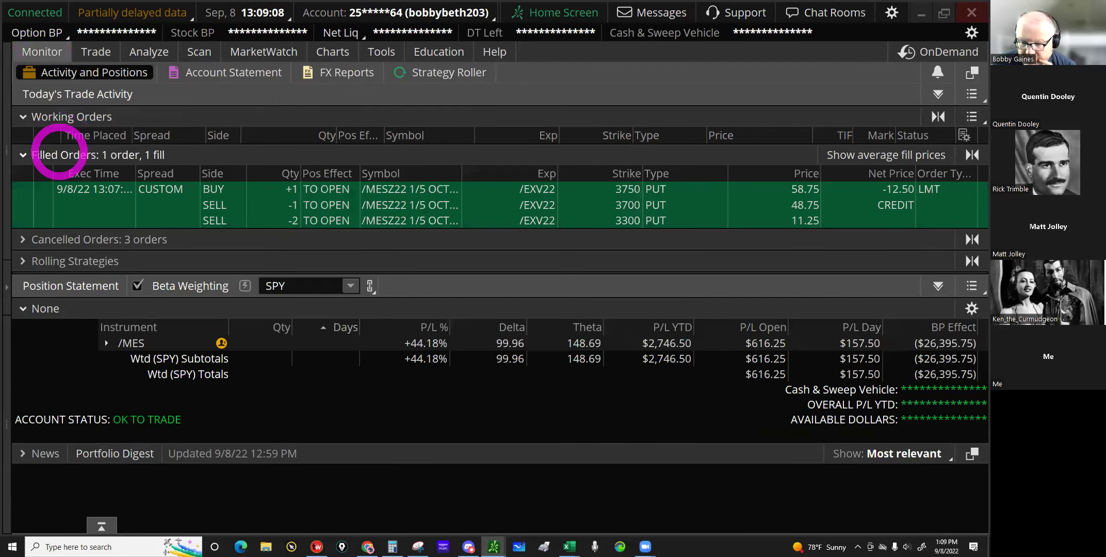
Step: Return to the IRA workbook in Excel, enter a price of 12.5 in row 101 and save the workbook
mouse_move(569, 547)
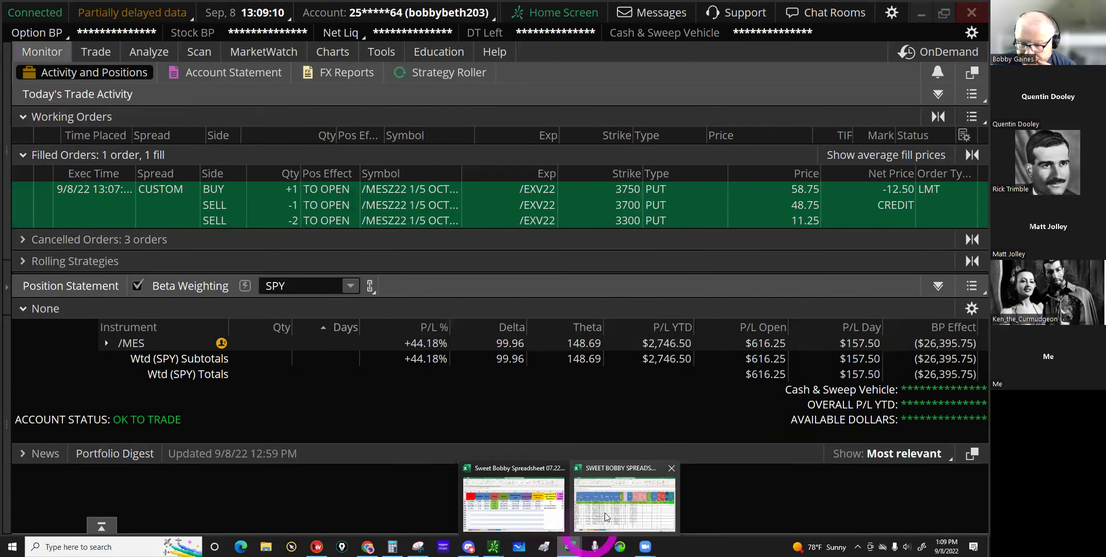
left_click(536, 495)
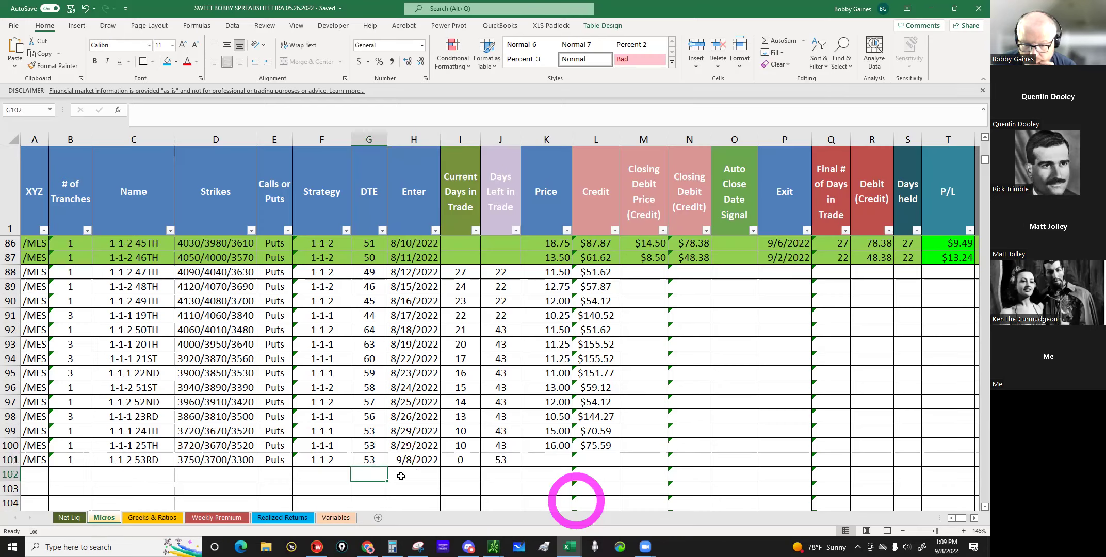
left_click(546, 458)
type("12.5")
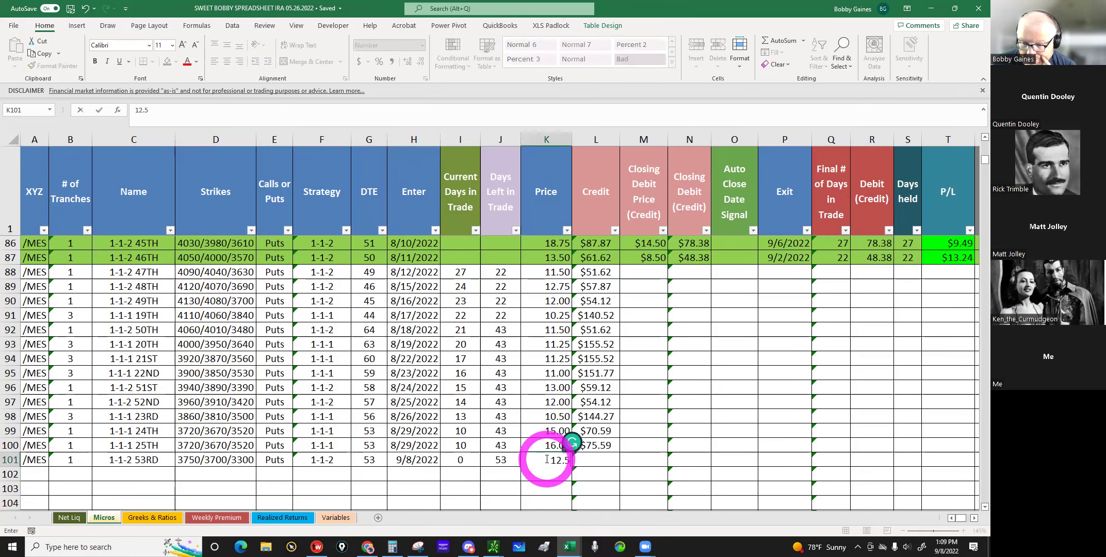
key("Return")
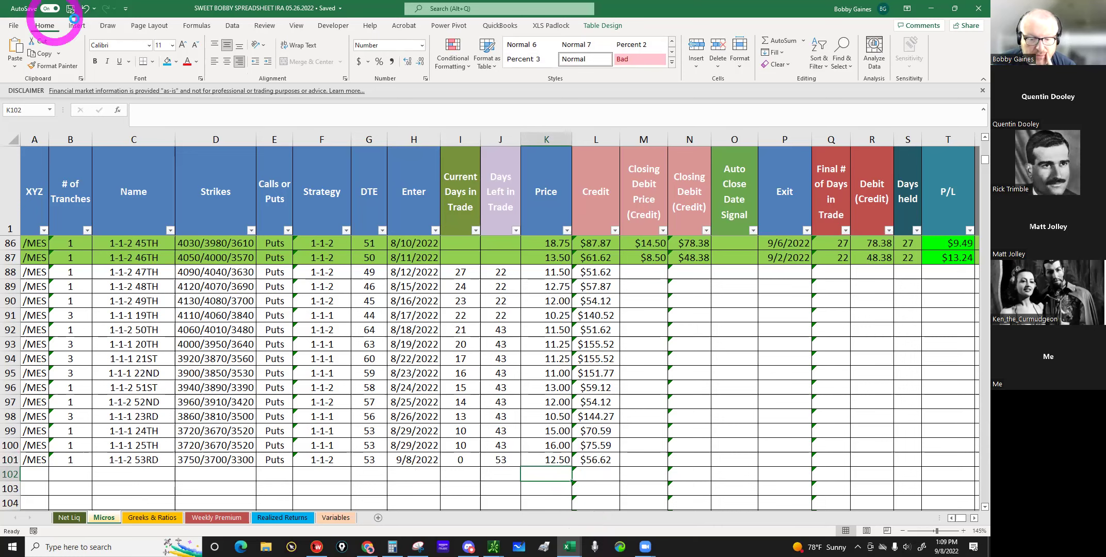
left_click(71, 9)
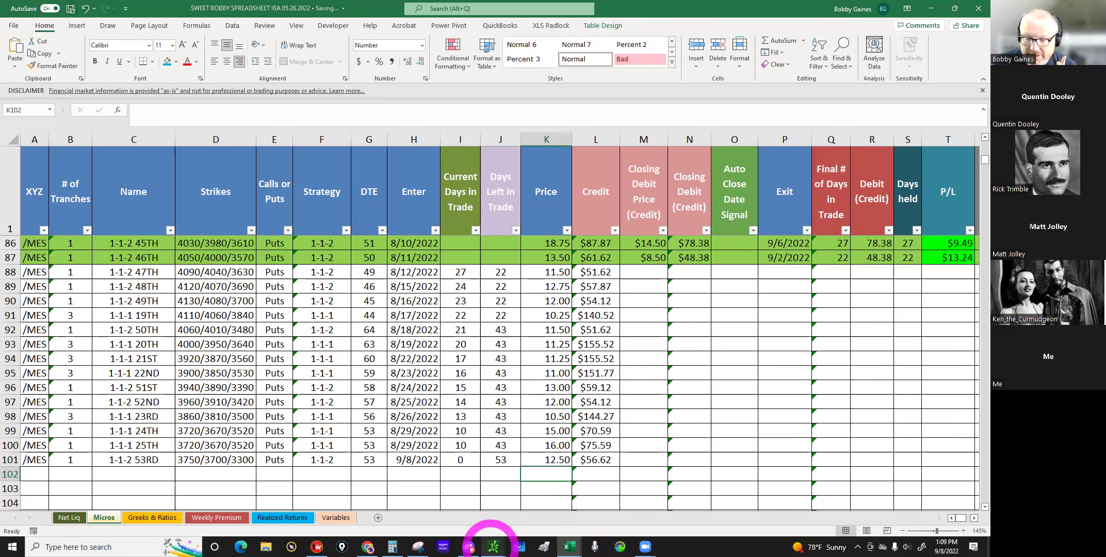
Step: Glance at the account activity in thinkorswim, then show the Greeks & Ratios sheet of the IRA workbook in Excel
mouse_move(493, 546)
left_click(436, 507)
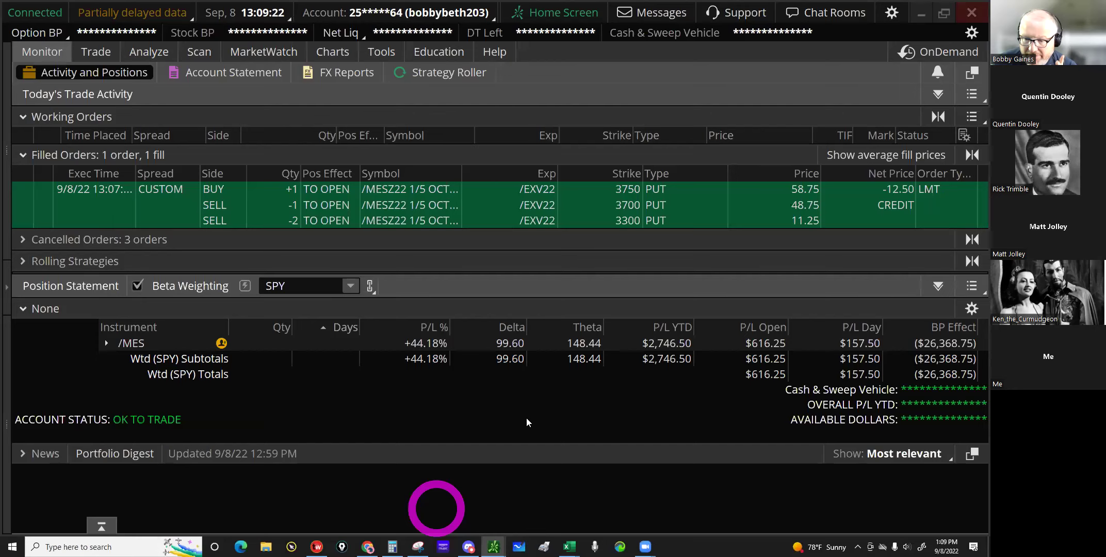
mouse_move(569, 546)
left_click(619, 504)
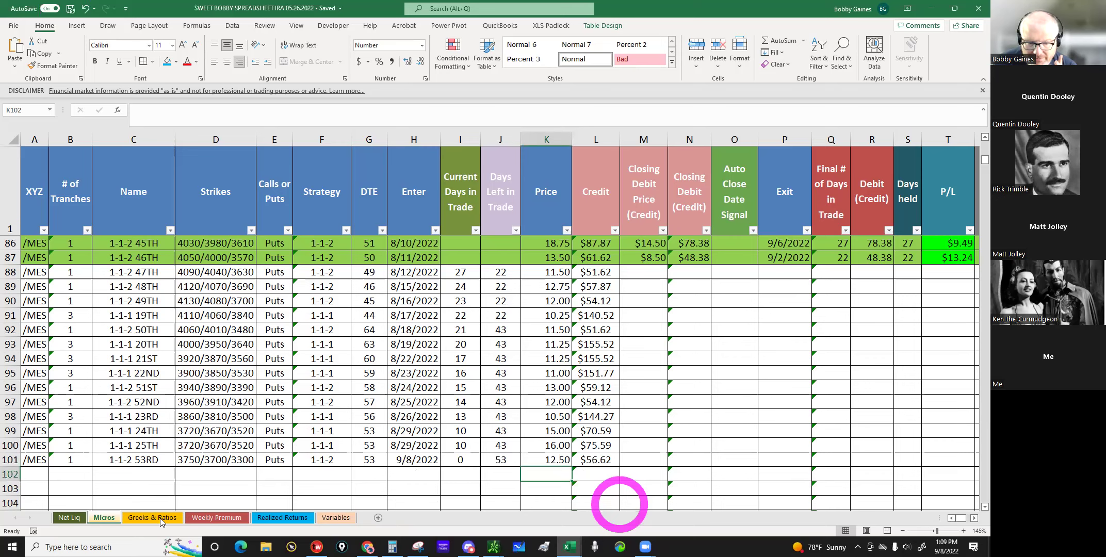
left_click(158, 516)
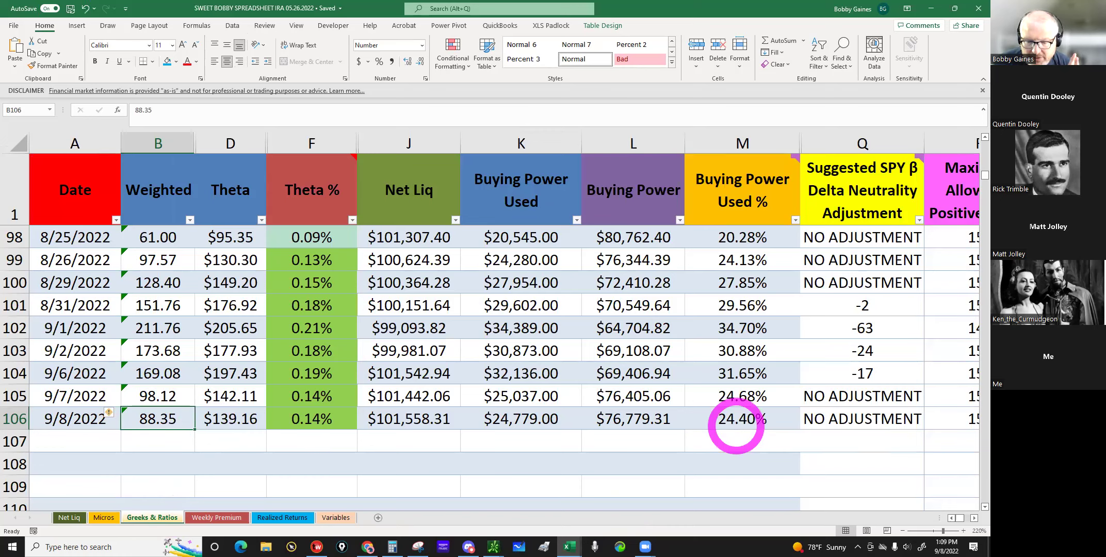
Step: Switch to thinkorswim and turn on group display in the Position Statement
left_click(492, 546)
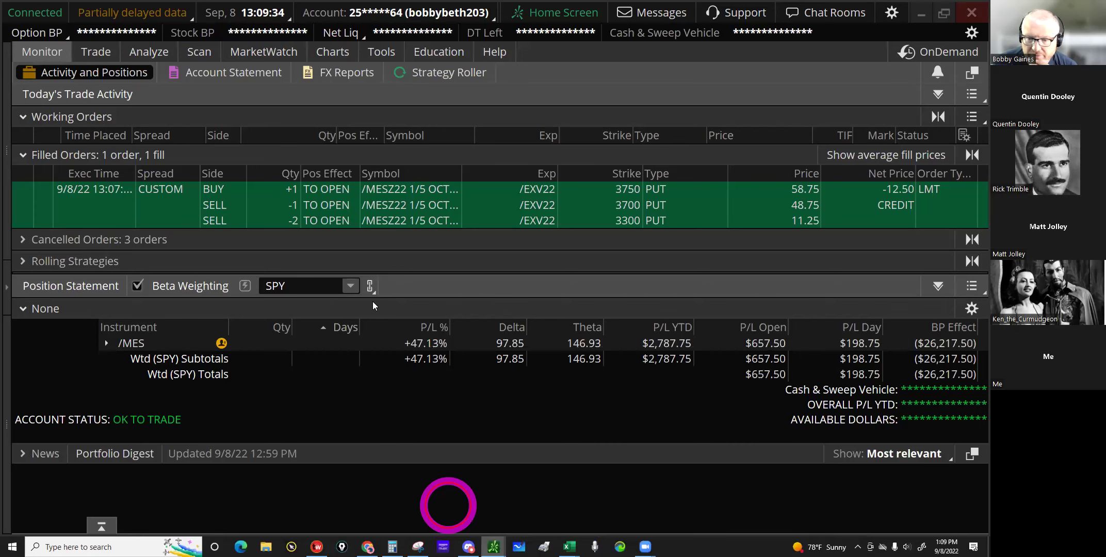
left_click(972, 287)
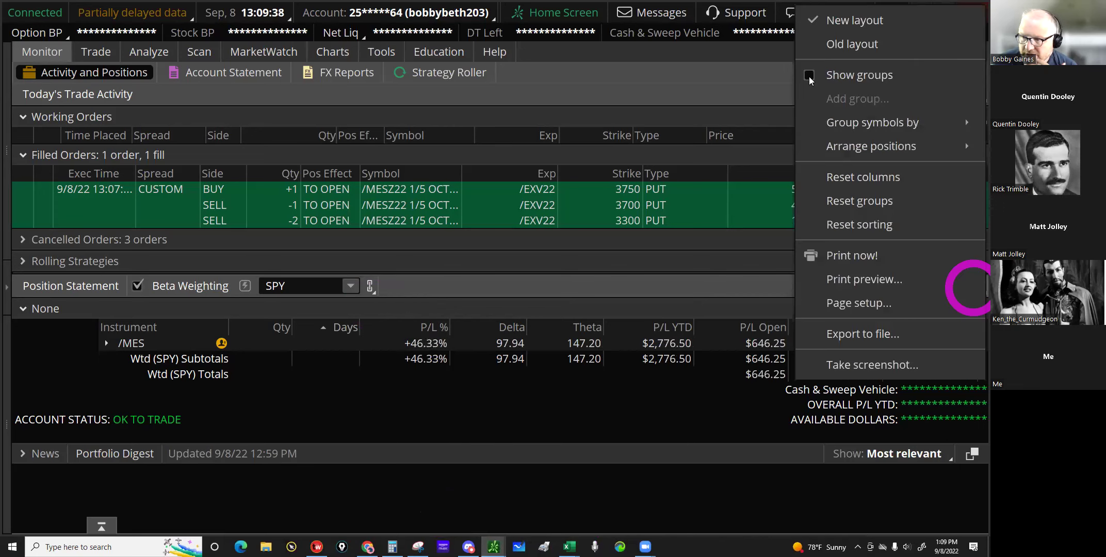
left_click(809, 76)
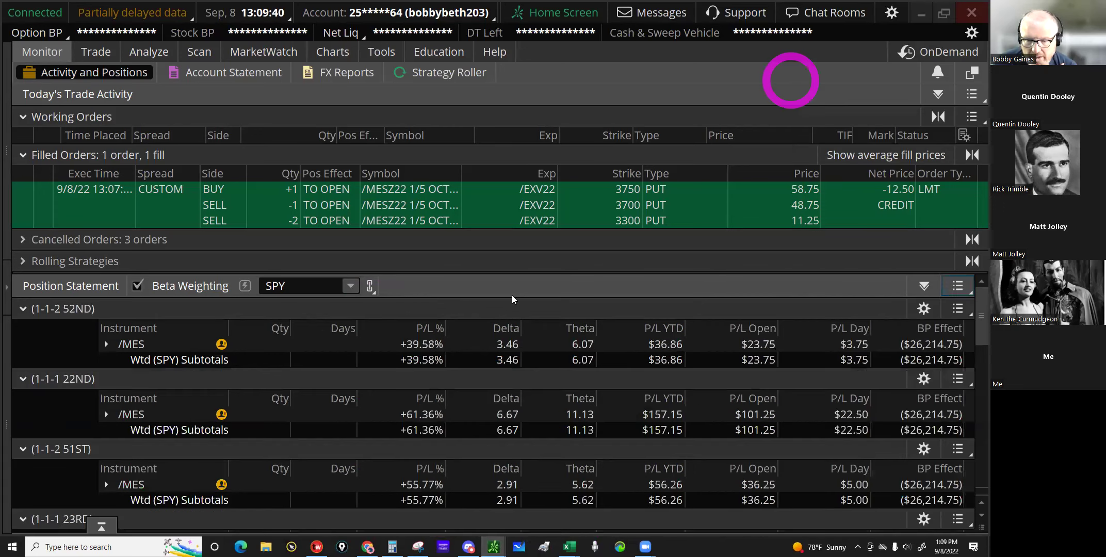
Step: Examine the P/L % of the grouped /MES positions from 1-1-2 52ND down to 1-1-2 47TH
left_click(512, 296)
scroll(439, 352, "down", 1)
left_click(423, 380)
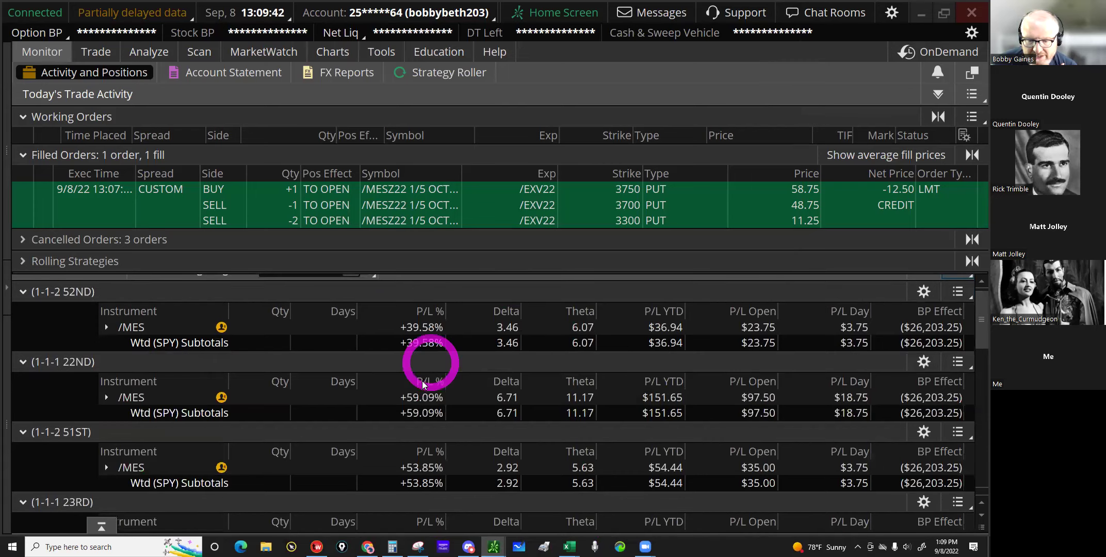
scroll(420, 427, "down", 1)
left_click(421, 410)
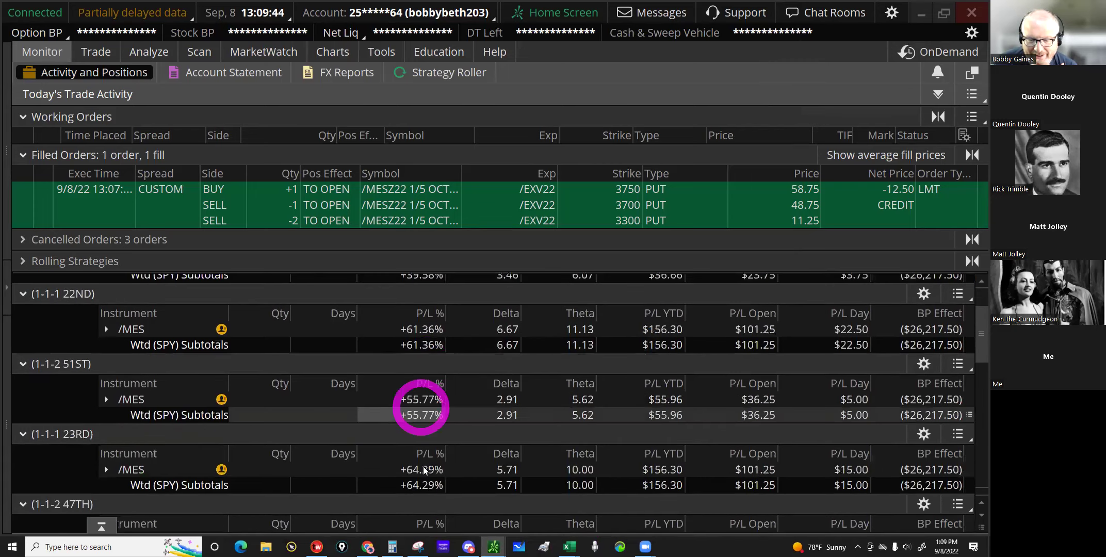
left_click(424, 470)
scroll(421, 441, "down", 1)
left_click(420, 439)
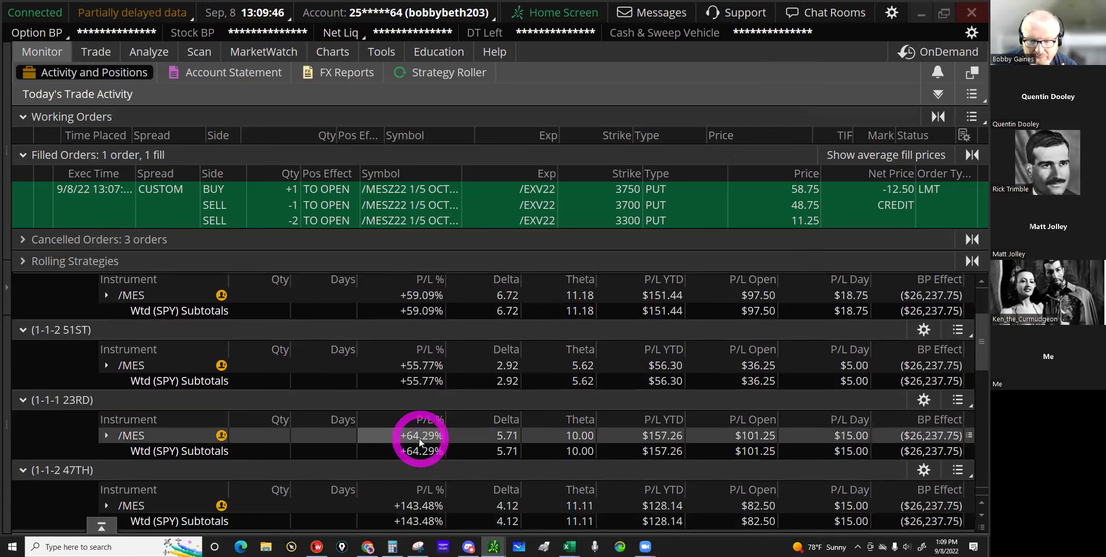
scroll(421, 441, "down", 1)
Step: Expand the /MES legs of the 1-1-2 47TH group to examine their P/L, and collapse them again
left_click(115, 455)
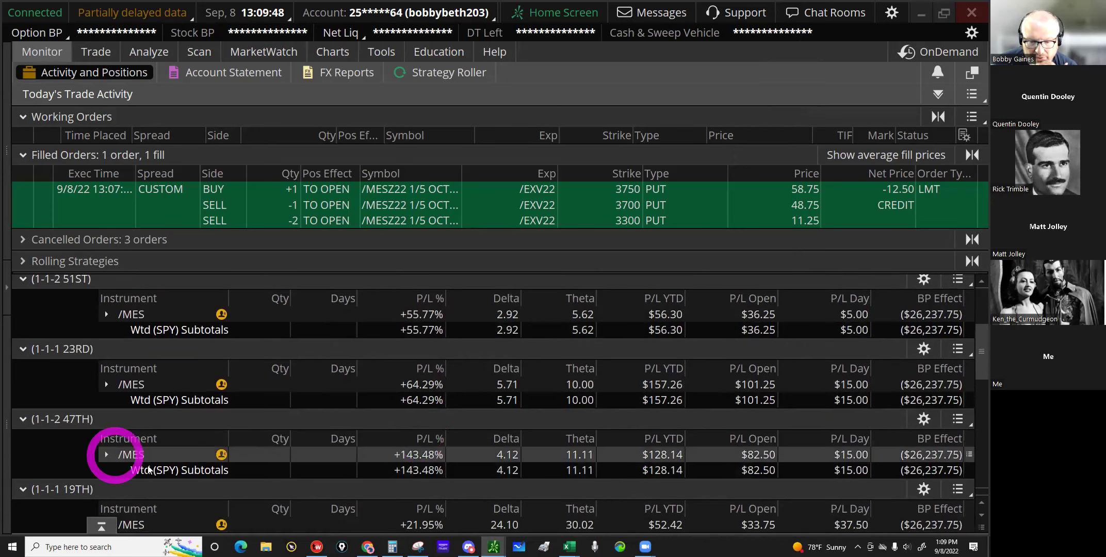
left_click(264, 493)
scroll(418, 439, "down", 1)
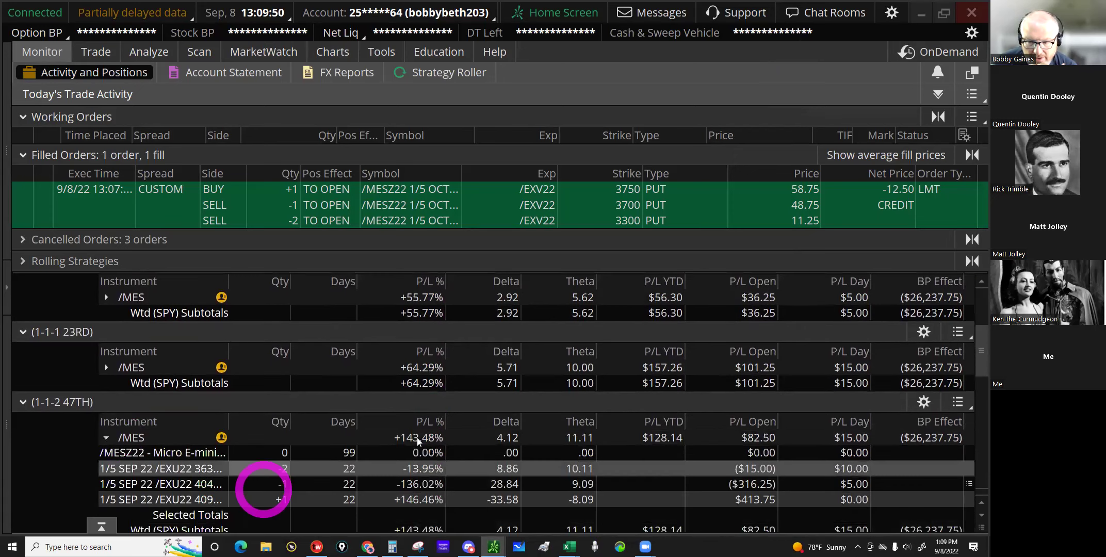
left_click(418, 439)
left_click(824, 445)
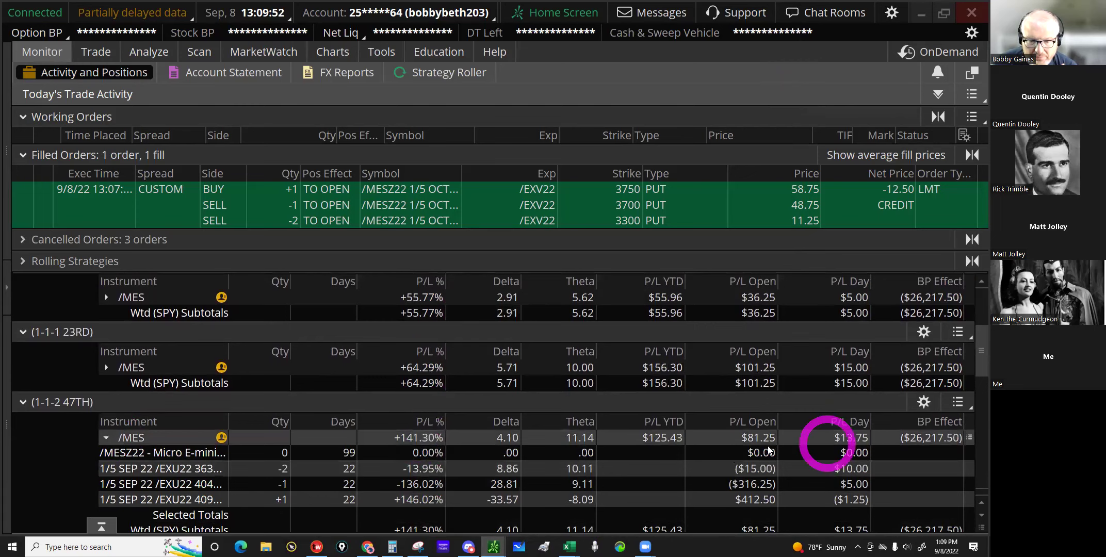
left_click(130, 438)
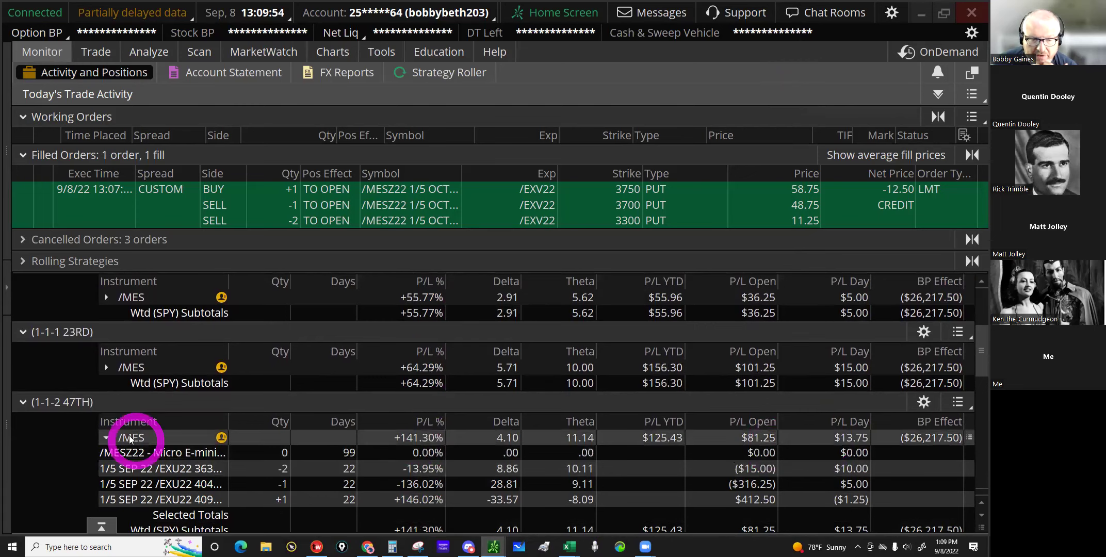
left_click(130, 439)
scroll(130, 439, "down", 3)
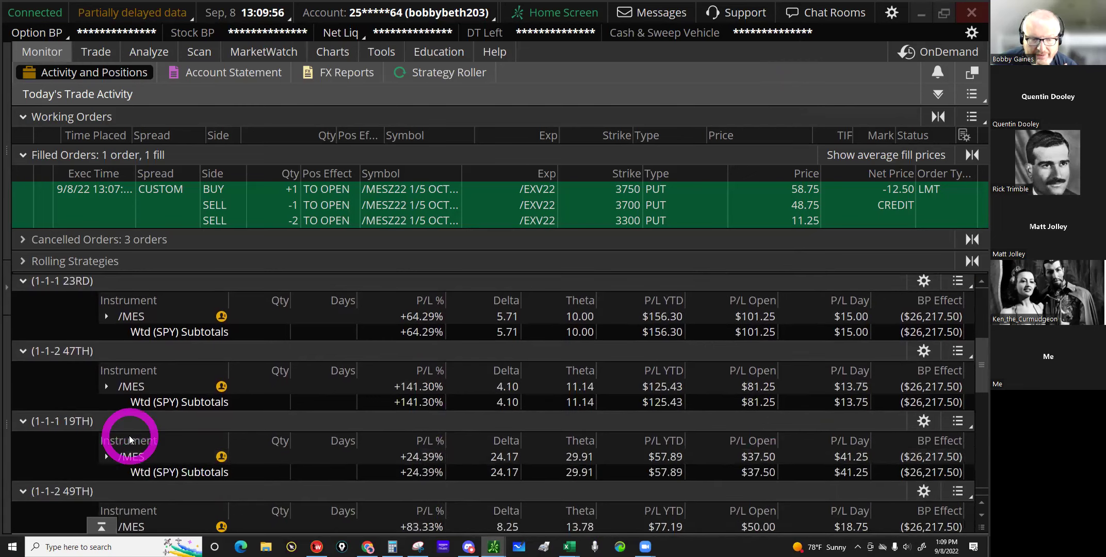
left_click(125, 390)
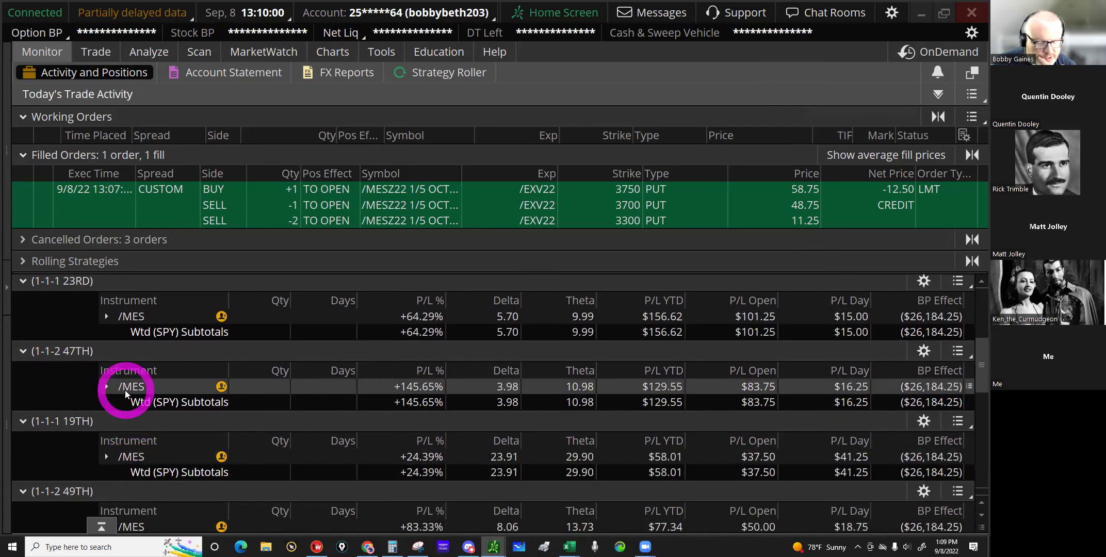
Step: Delete the empty 1-1-2 45TH subgroup from the grouped /MES positions and confirm the deletion
scroll(124, 389, "down", 2)
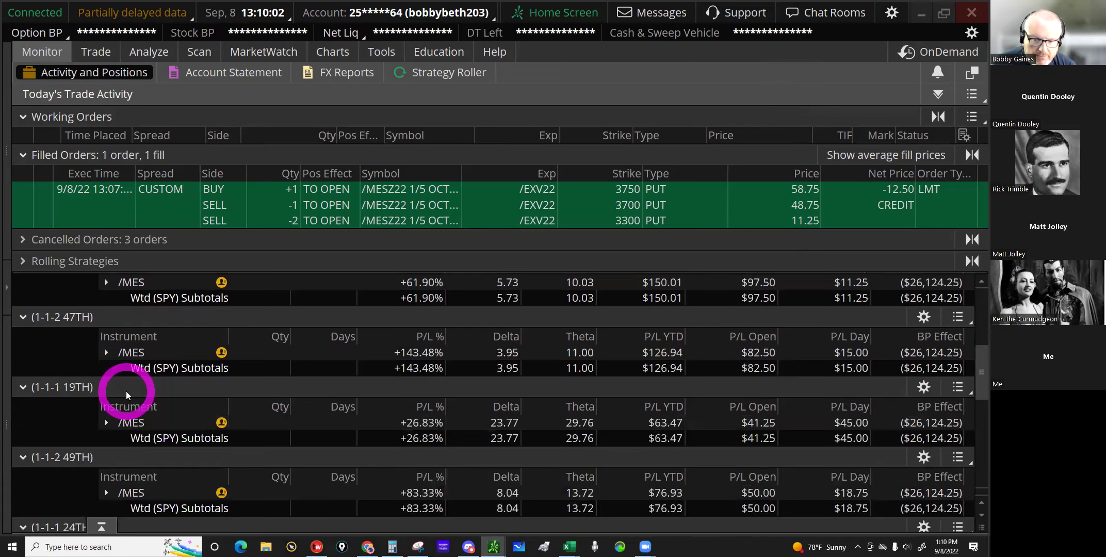
scroll(126, 391, "down", 3)
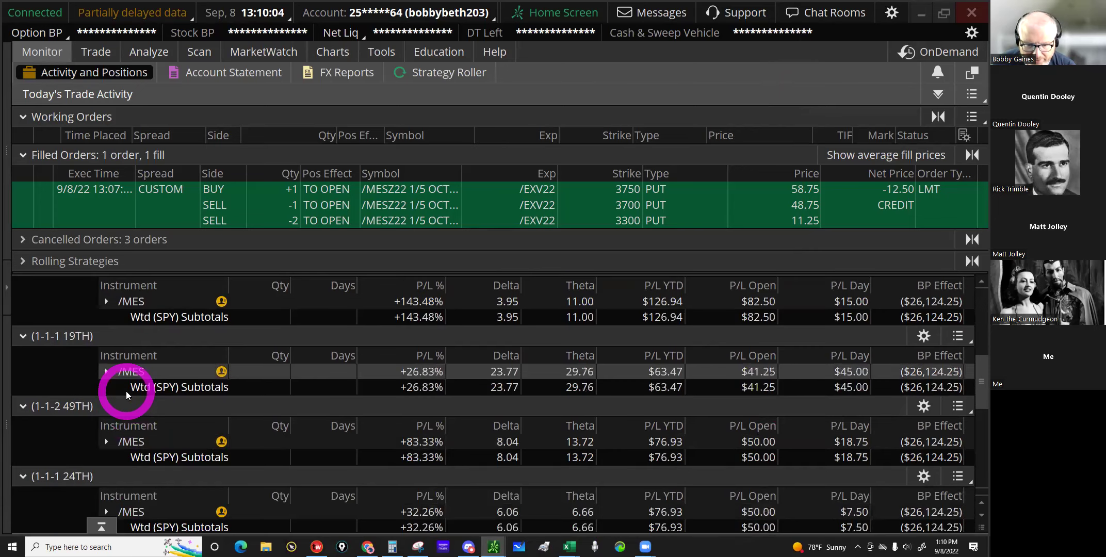
scroll(127, 391, "down", 2)
scroll(127, 392, "down", 3)
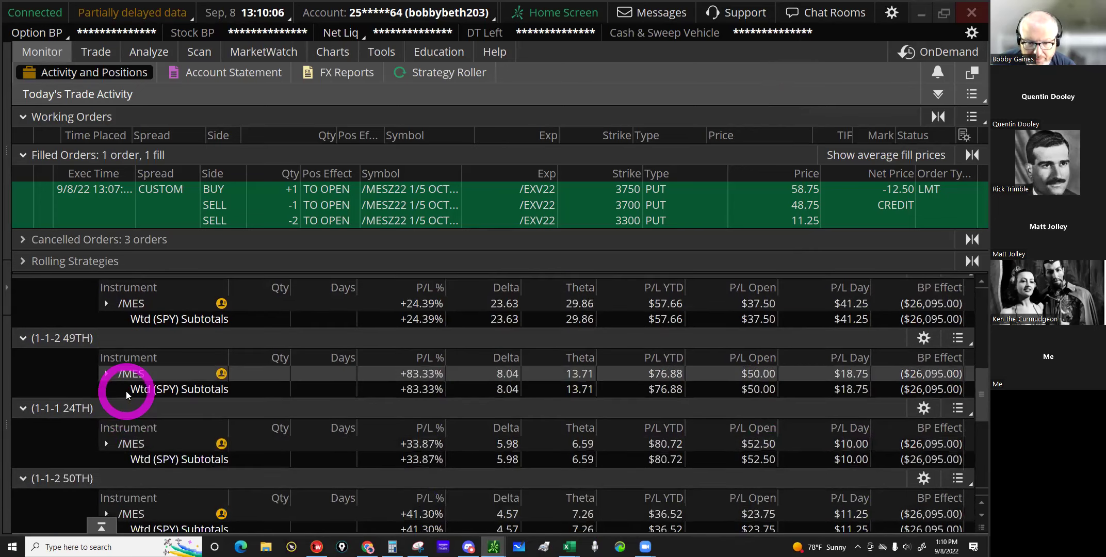
scroll(126, 391, "down", 4)
scroll(127, 391, "down", 3)
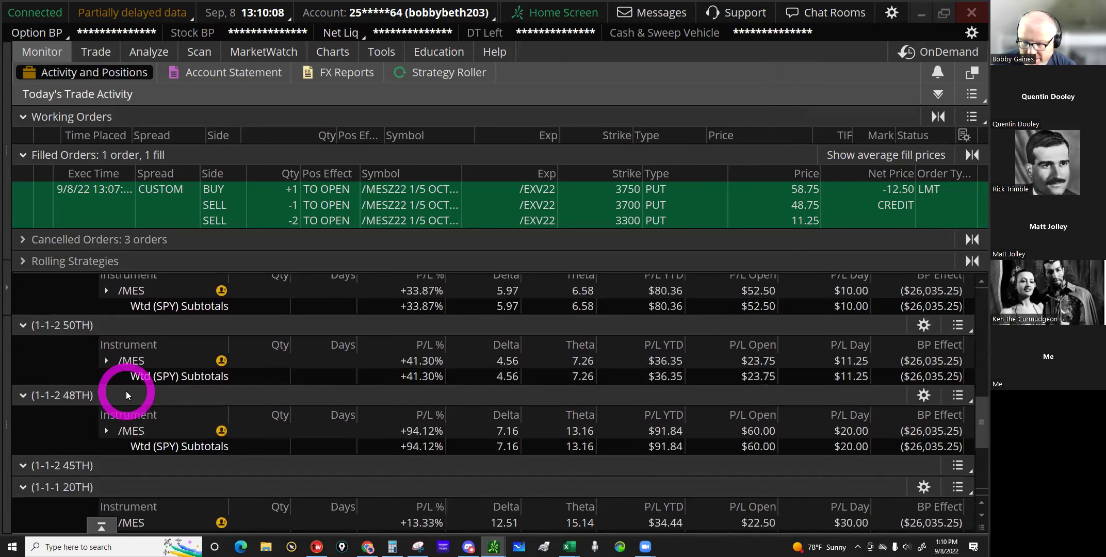
scroll(126, 391, "down", 3)
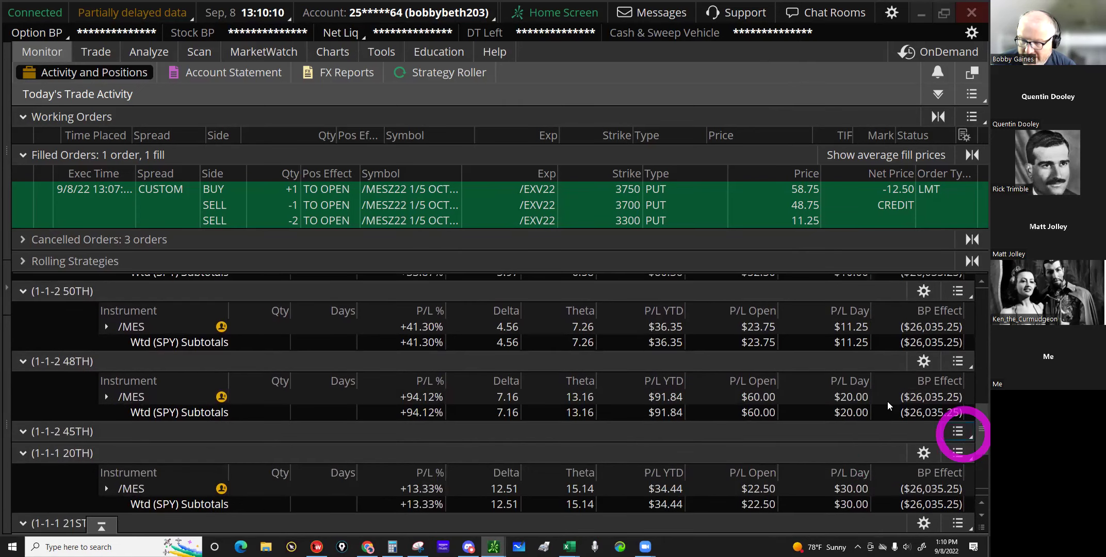
left_click(958, 431)
left_click(887, 402)
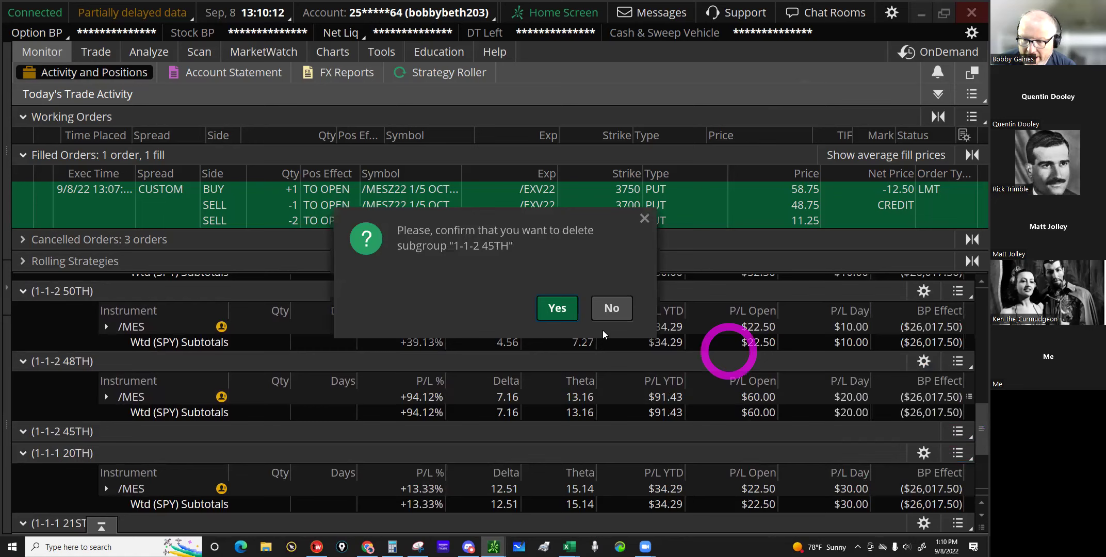
left_click(566, 312)
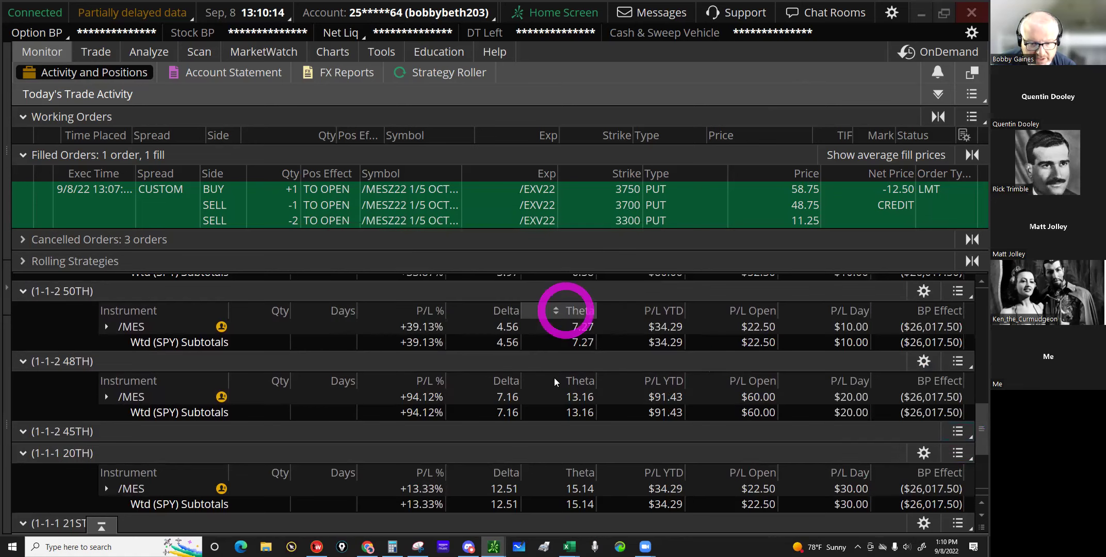
Step: Create a closing order that sells one vertical made up of the 4090/4040 SEP 22 puts in the 1-1-2 47TH group
scroll(555, 386, "down", 3)
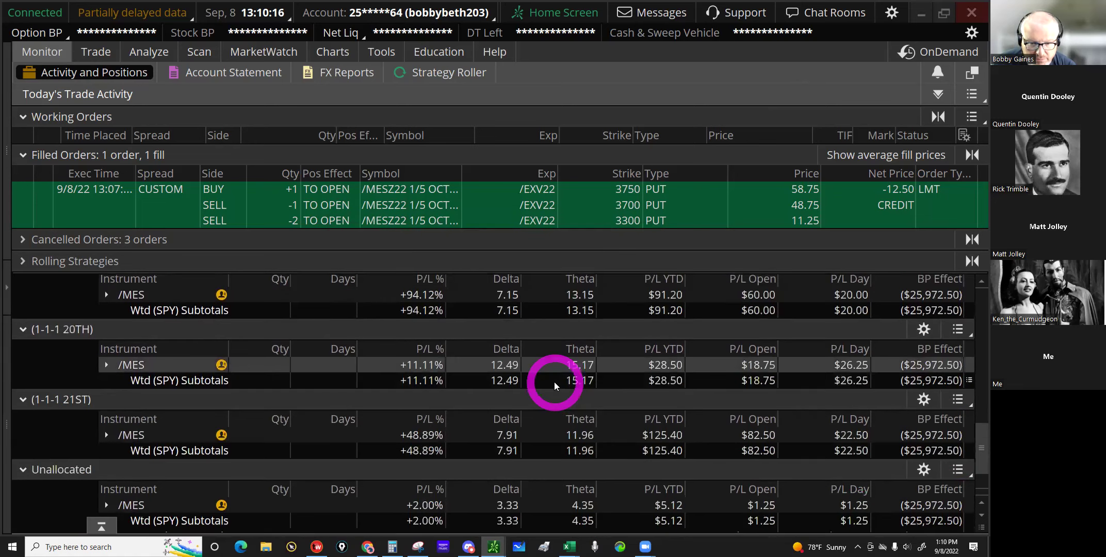
scroll(555, 386, "up", 3)
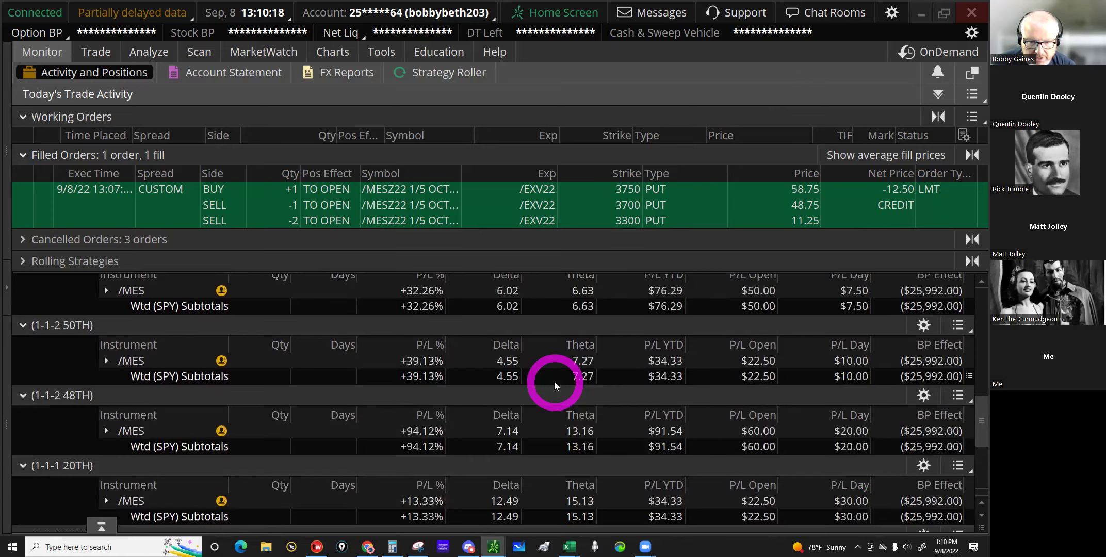
scroll(555, 386, "up", 2)
scroll(554, 386, "up", 3)
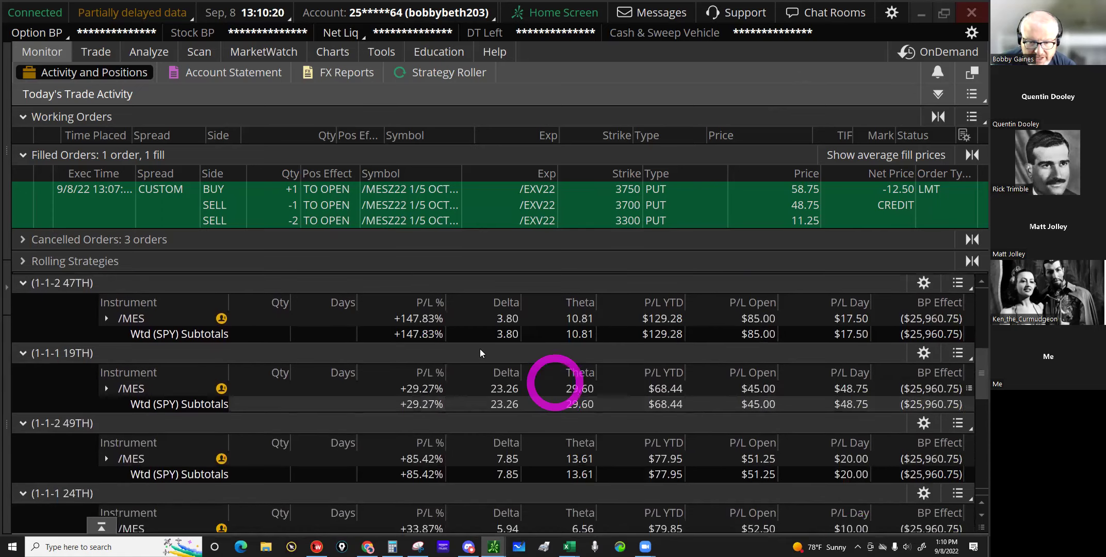
scroll(480, 350, "up", 2)
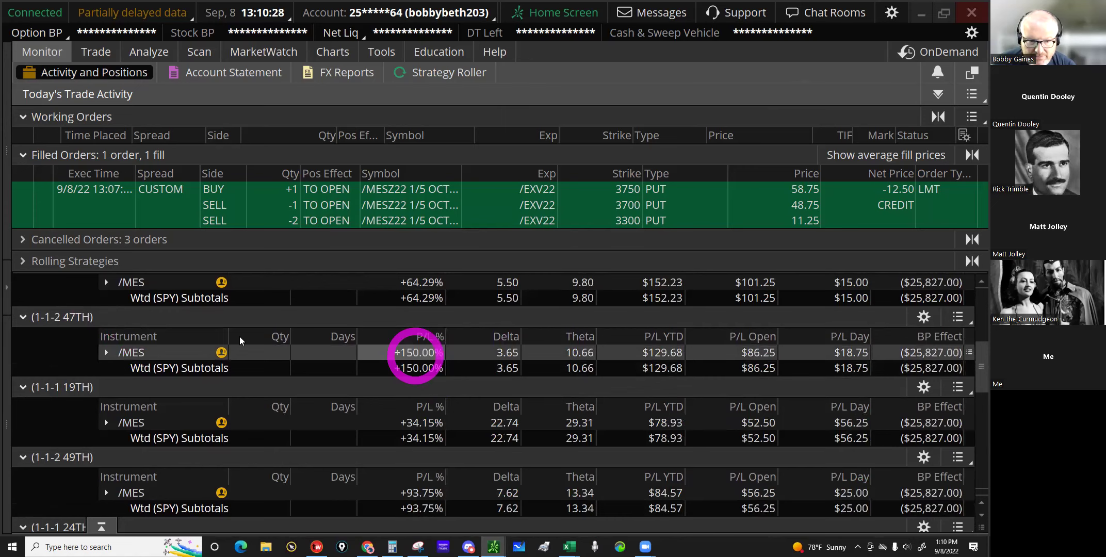
left_click(140, 353)
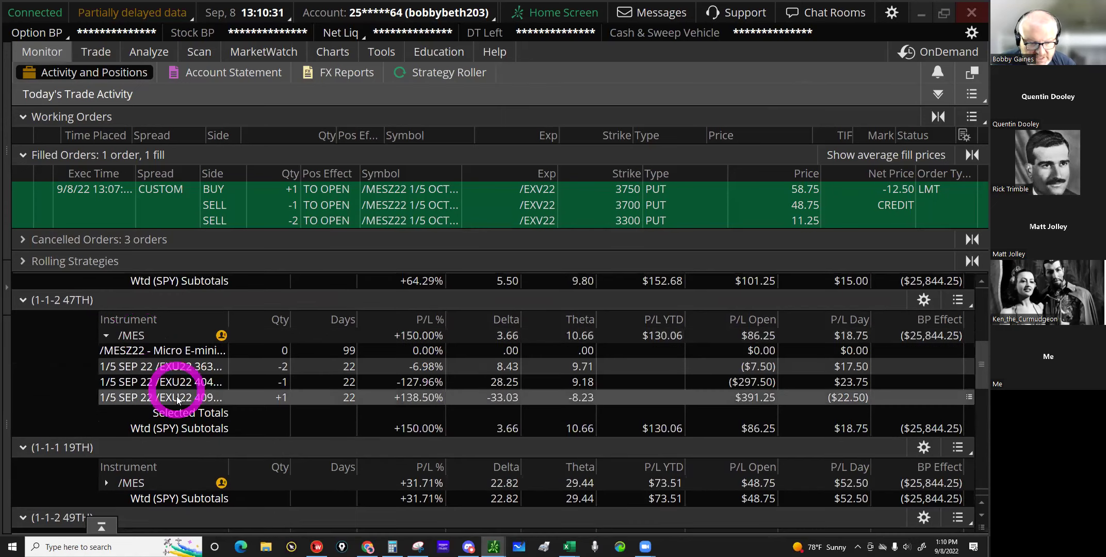
left_click(178, 397)
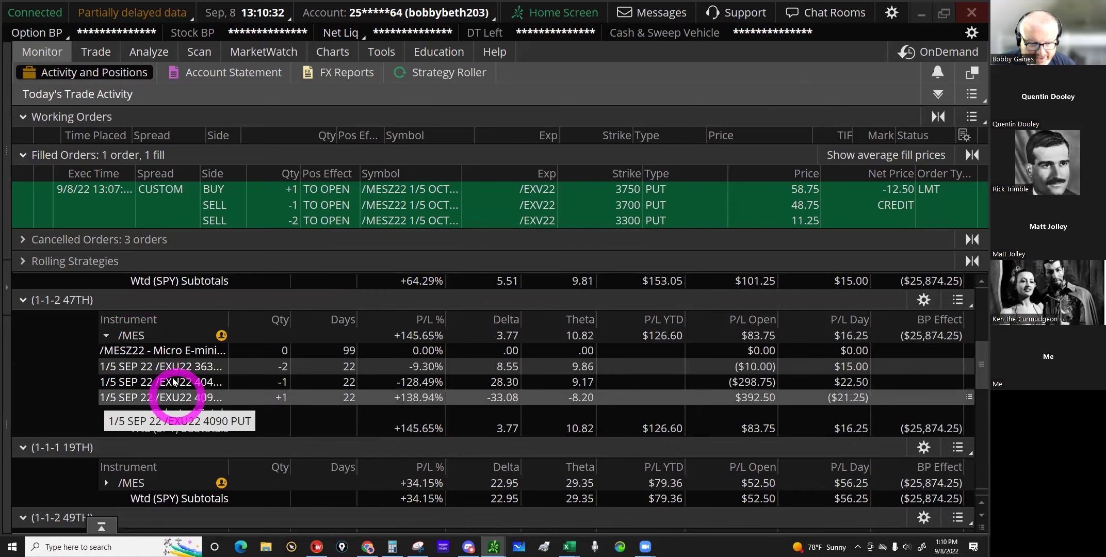
left_click(174, 382, "shift")
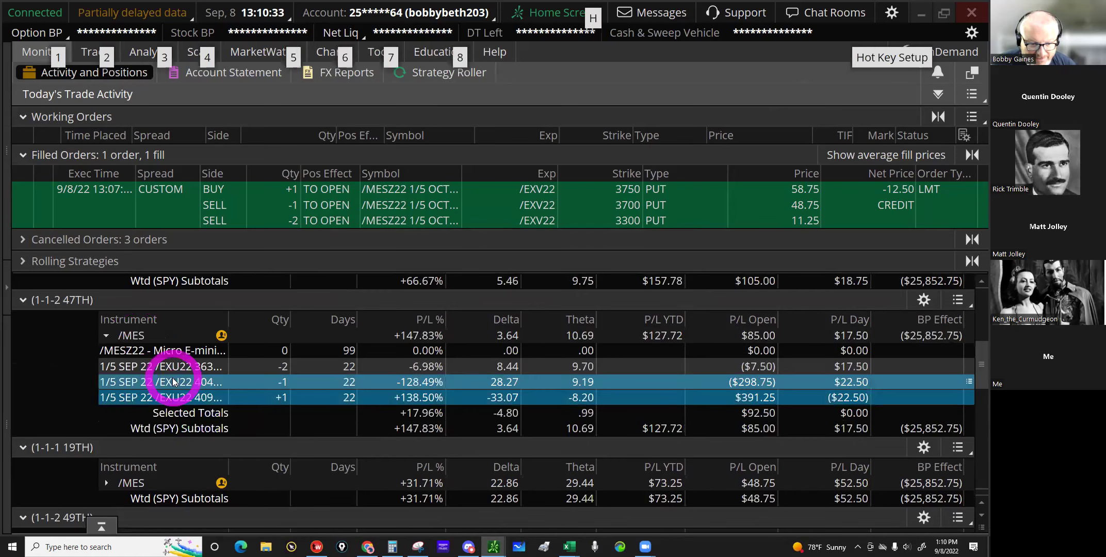
right_click(210, 339)
mouse_move(211, 324)
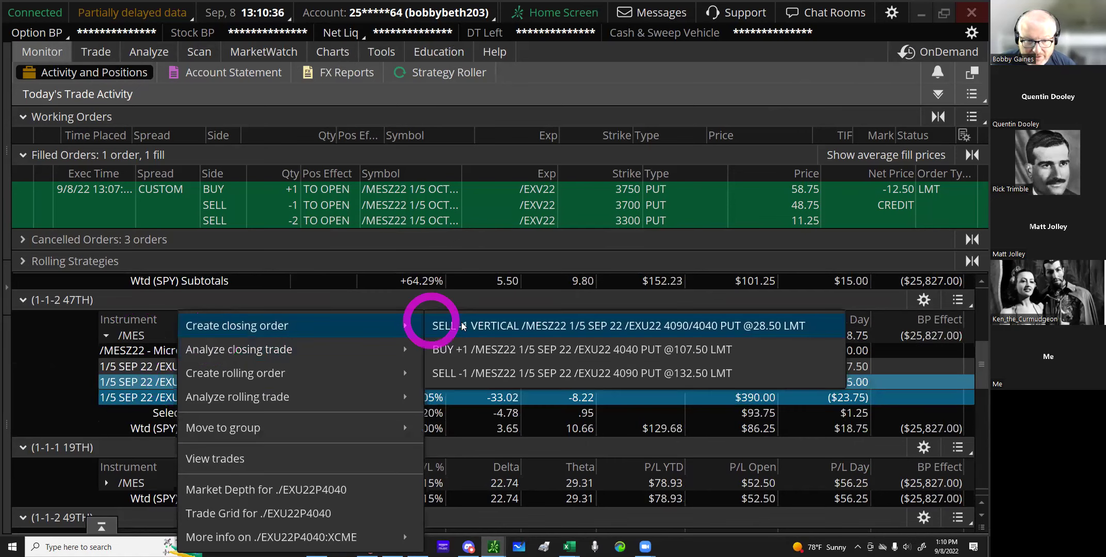
left_click(463, 326)
Step: Return to the grouped positions and check the strike of the two-lot short put in the 1-1-2 47TH group
left_click(101, 196)
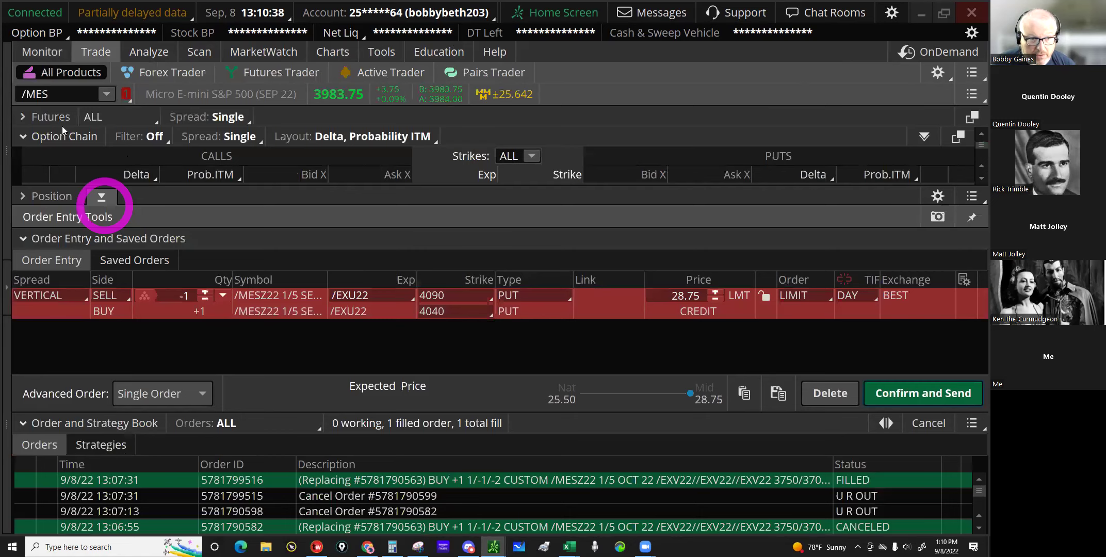
left_click(24, 71)
left_click(42, 52)
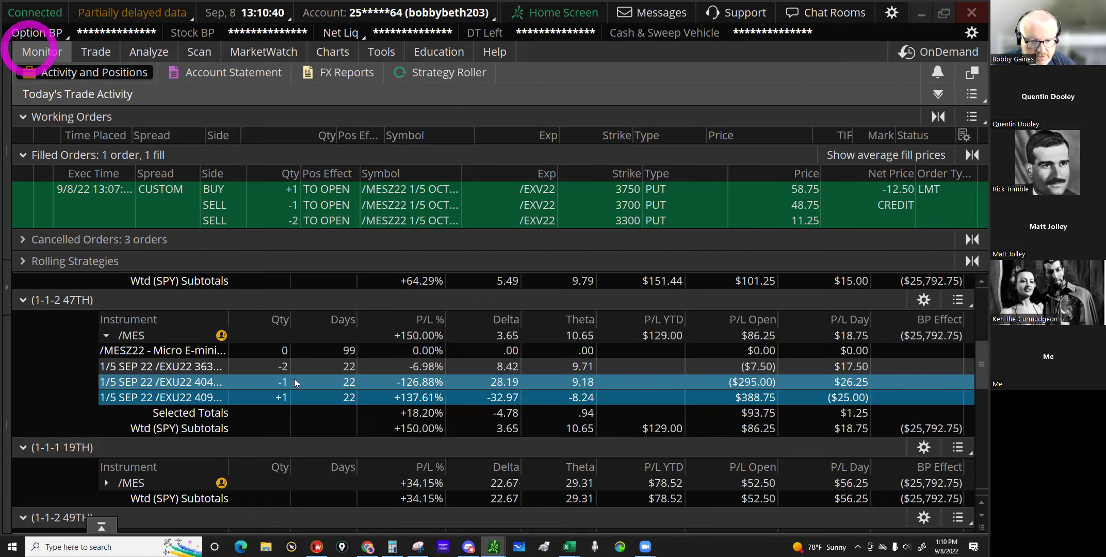
left_click(192, 367)
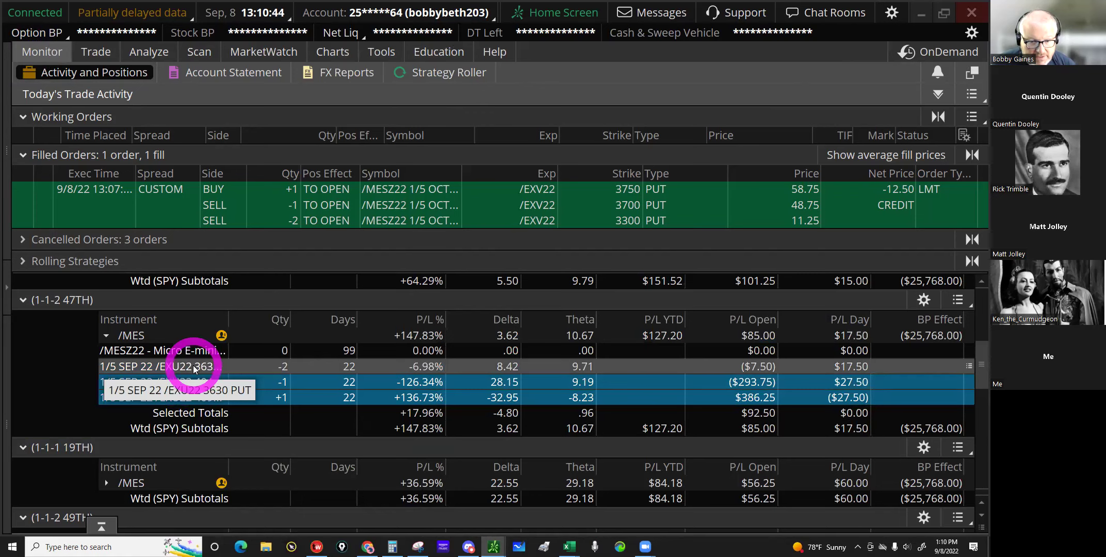
Step: Go back to the /MES option chain, collapse the open OCT 22 expirations and show the SEP 22 (22) expiration
left_click(92, 49)
left_click(67, 192)
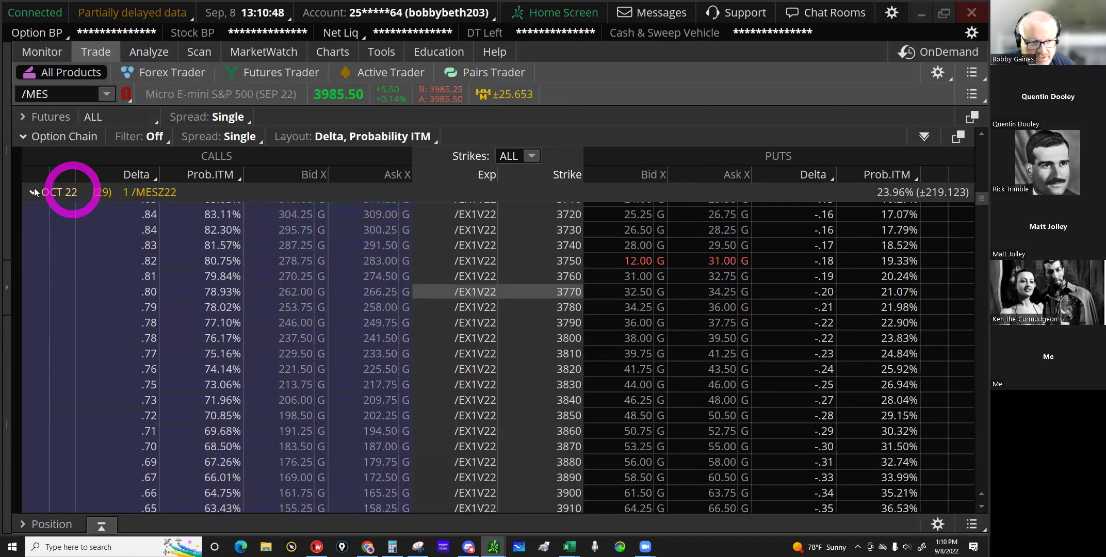
left_click(33, 190)
left_click(83, 204)
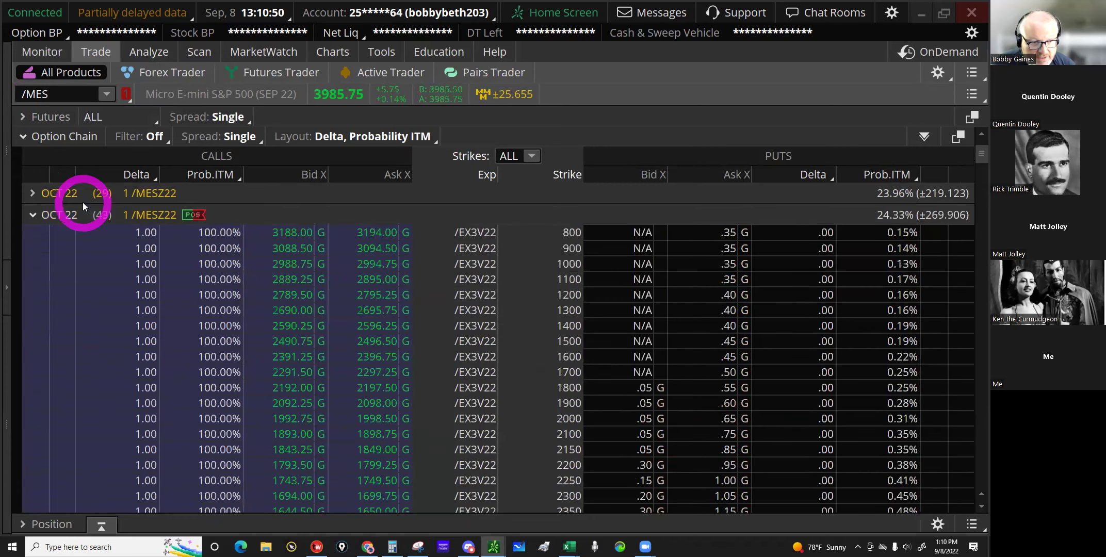
left_click(76, 216)
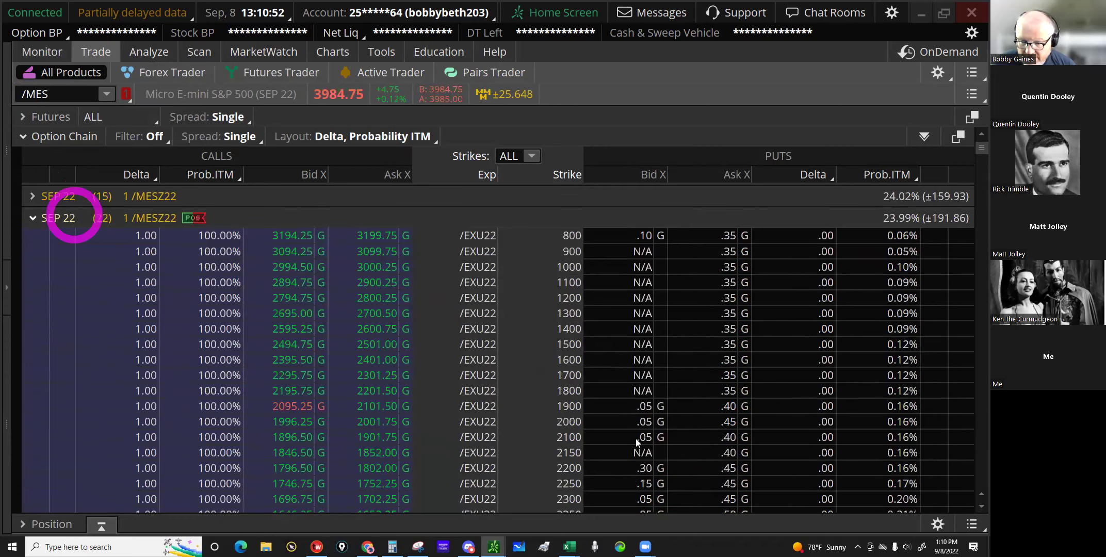
Step: Add a buy of the SEP 22 /EXU22 3630 put to the closing order
scroll(637, 439, "down", 5)
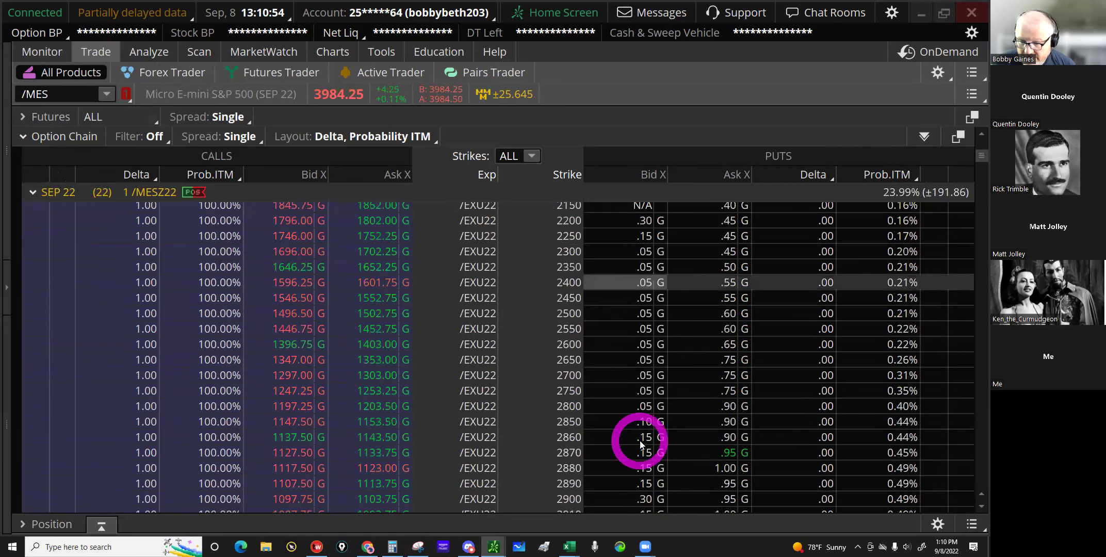
scroll(641, 444, "down", 5)
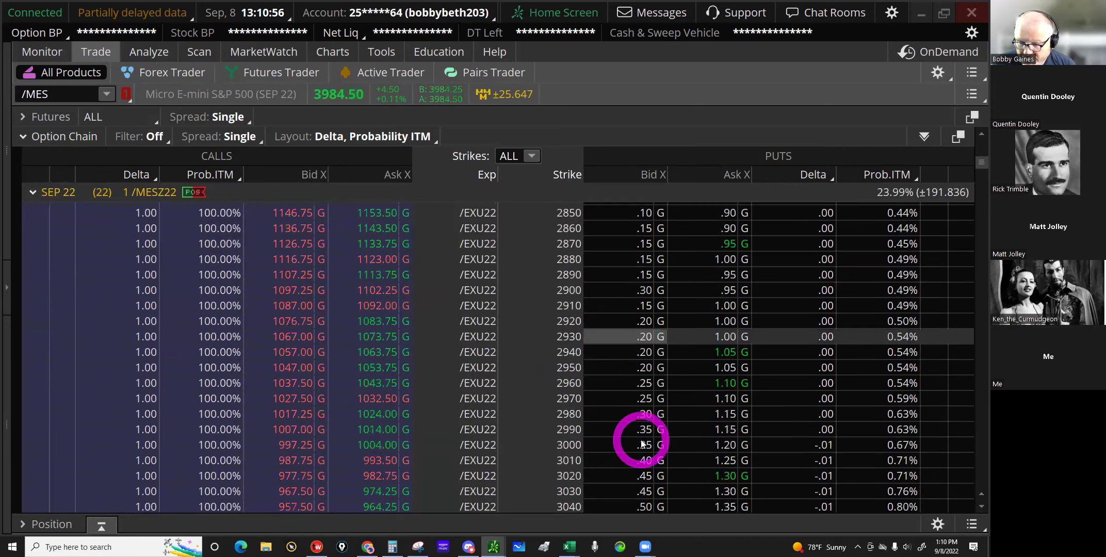
scroll(641, 443, "down", 3)
scroll(641, 443, "down", 2)
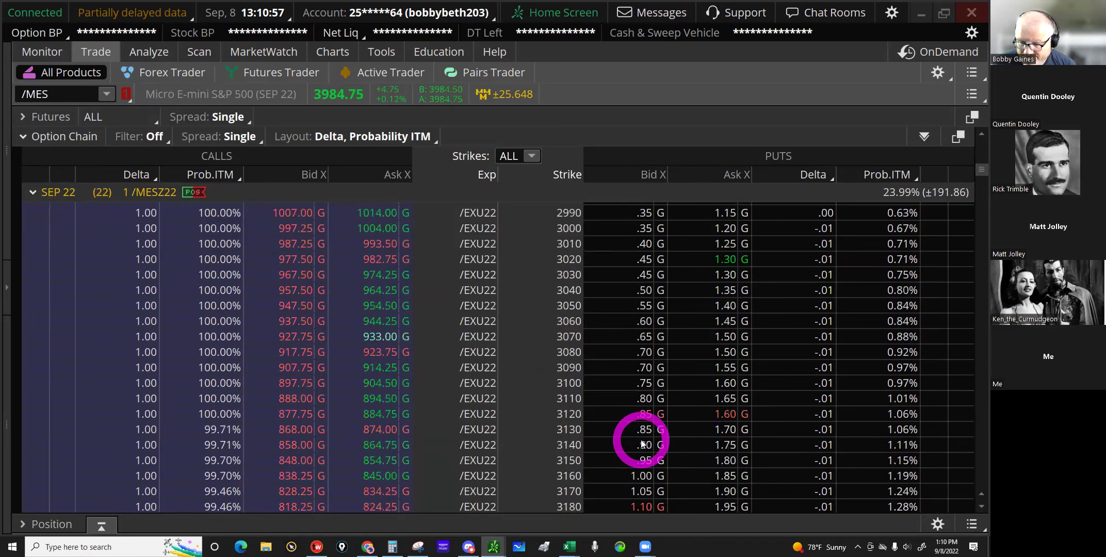
scroll(641, 442, "down", 4)
scroll(641, 442, "down", 2)
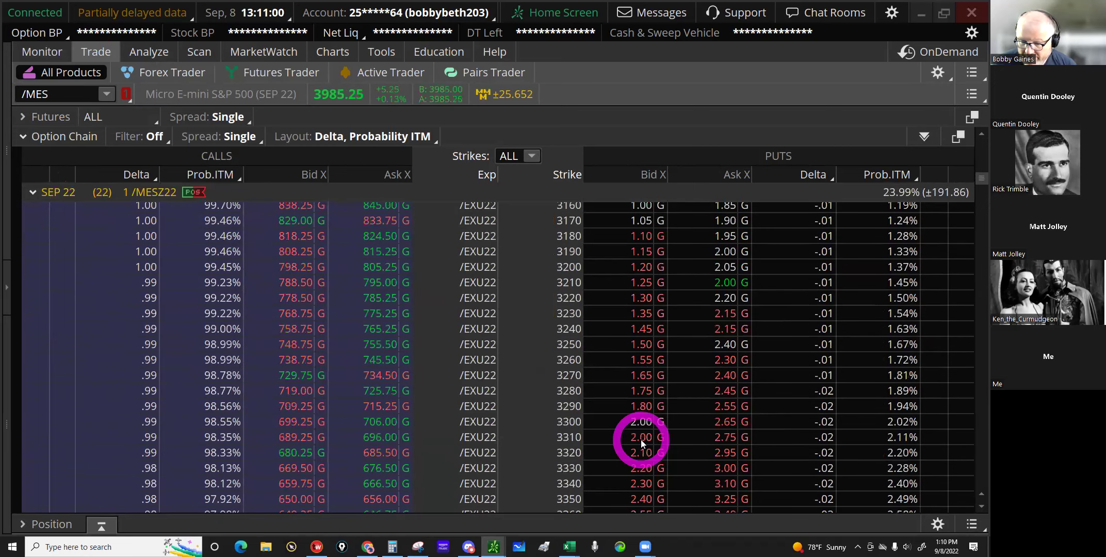
scroll(641, 442, "down", 3)
scroll(642, 444, "down", 2)
scroll(642, 444, "down", 3)
scroll(642, 443, "down", 2)
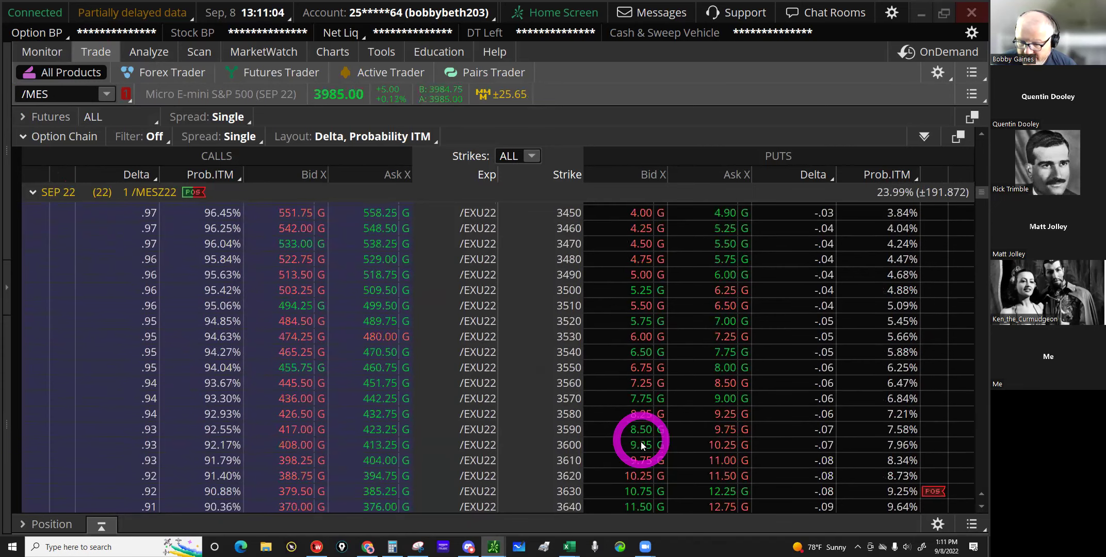
left_click(721, 475)
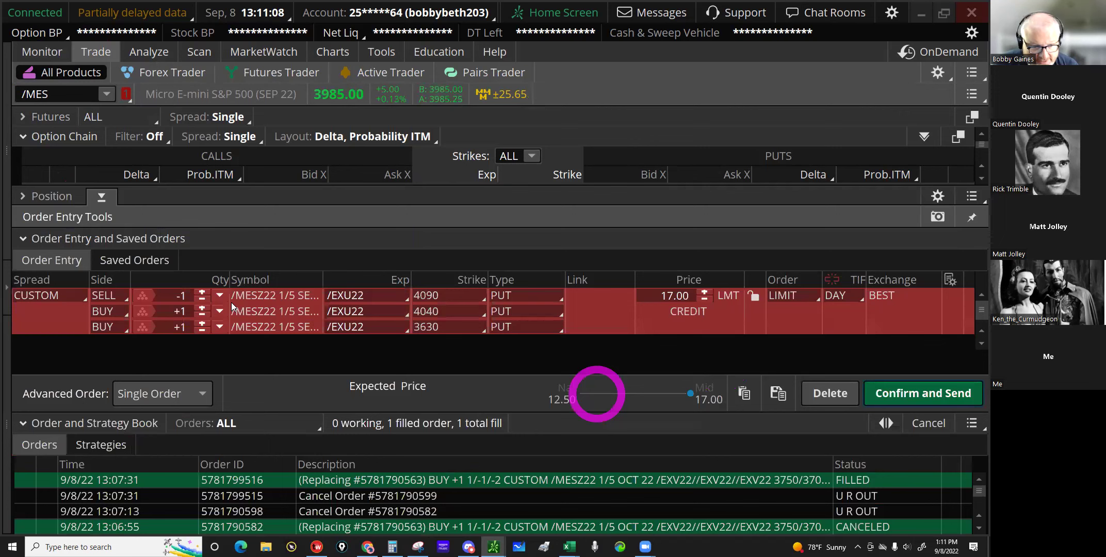
Step: Set the quantity of the 3630 put leg to +2 and submit the three-leg closing order
left_click(233, 299)
left_click(203, 323)
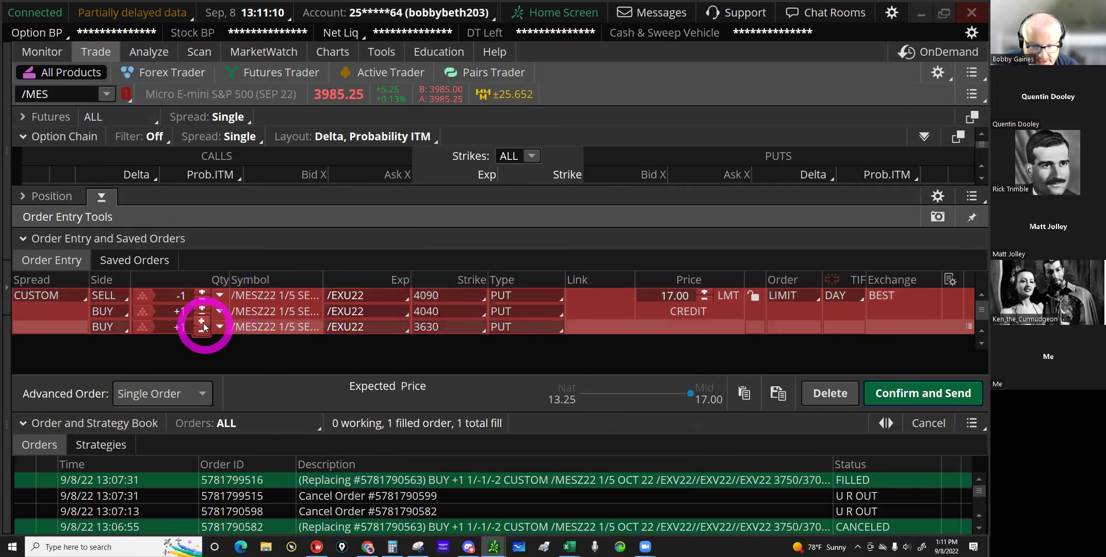
left_click(964, 394)
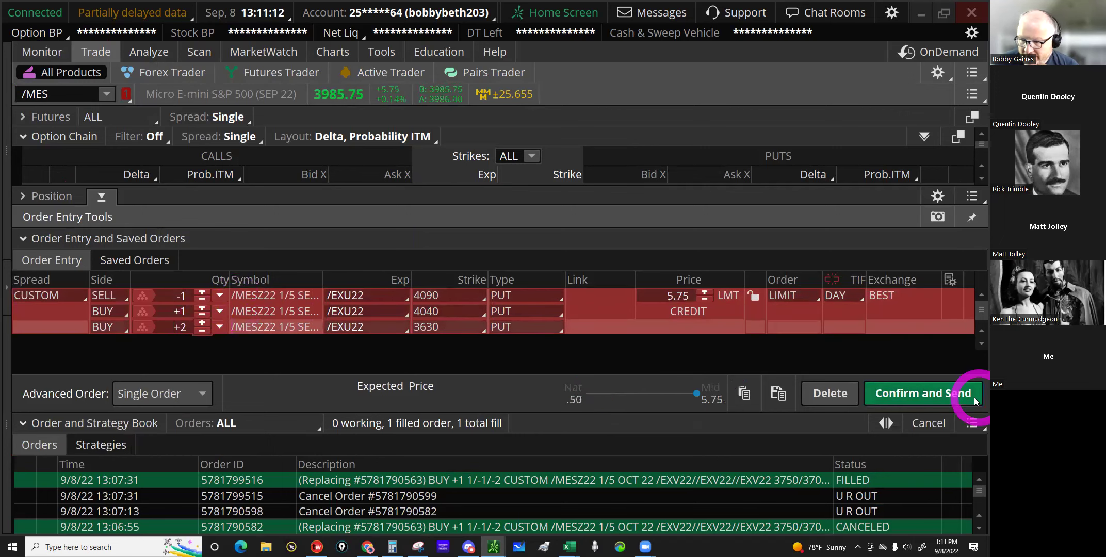
left_click(941, 396)
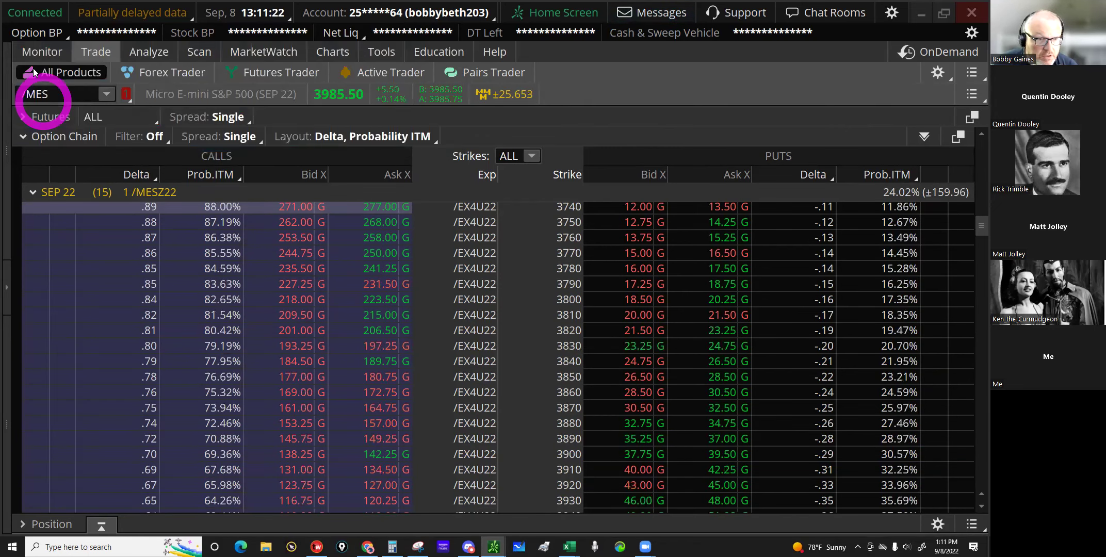
Step: Examine the legs and net prices of the filled orders in the account's trade activity
left_click(41, 51)
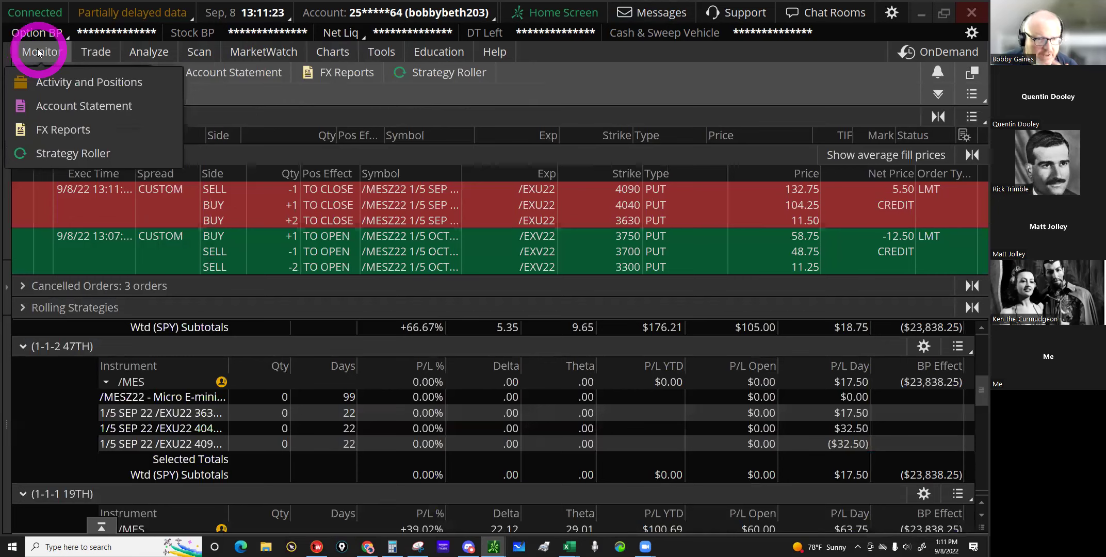
left_click(95, 57)
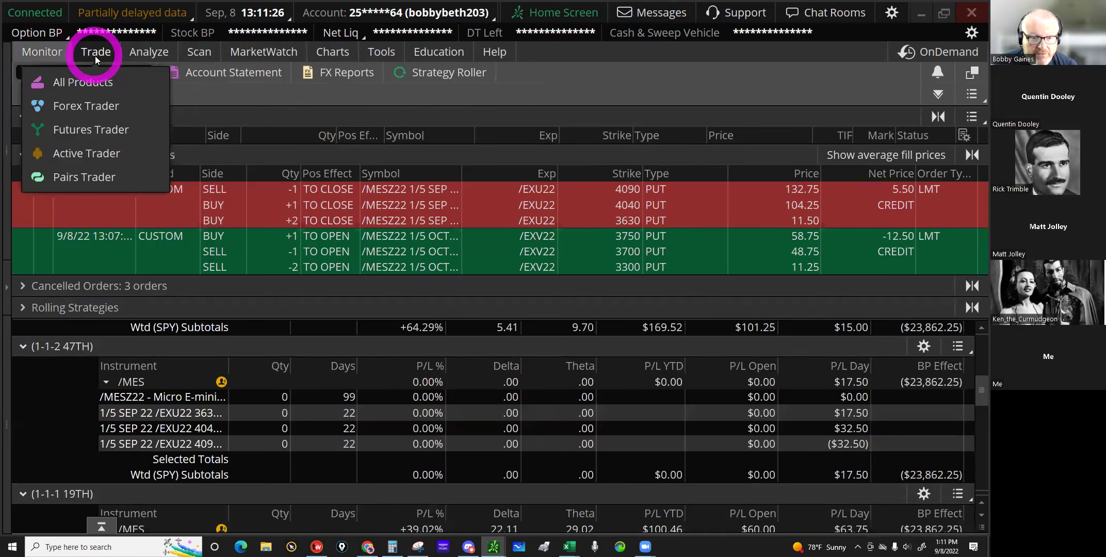
left_click(385, 217)
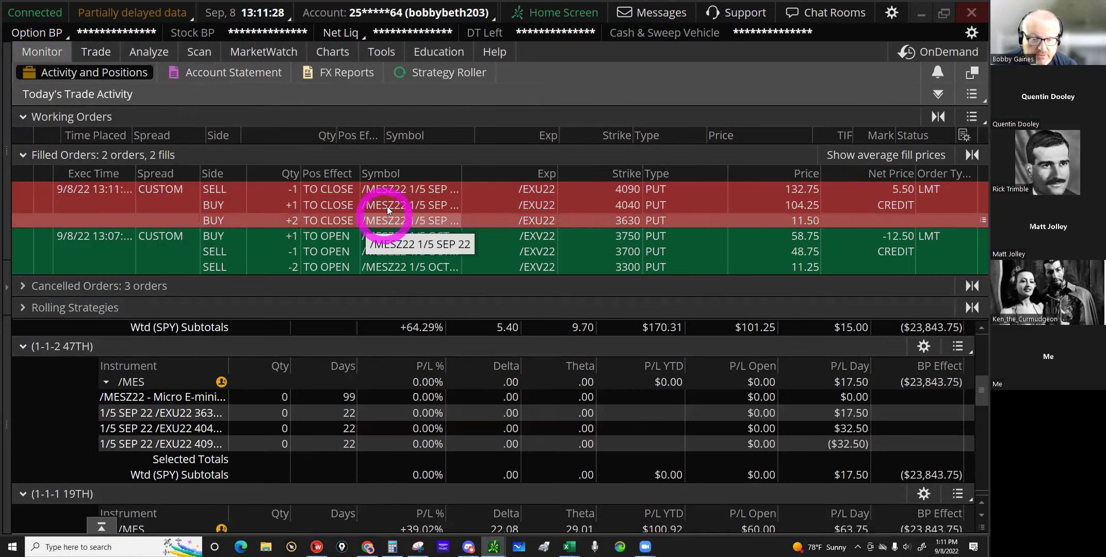
left_click(387, 207)
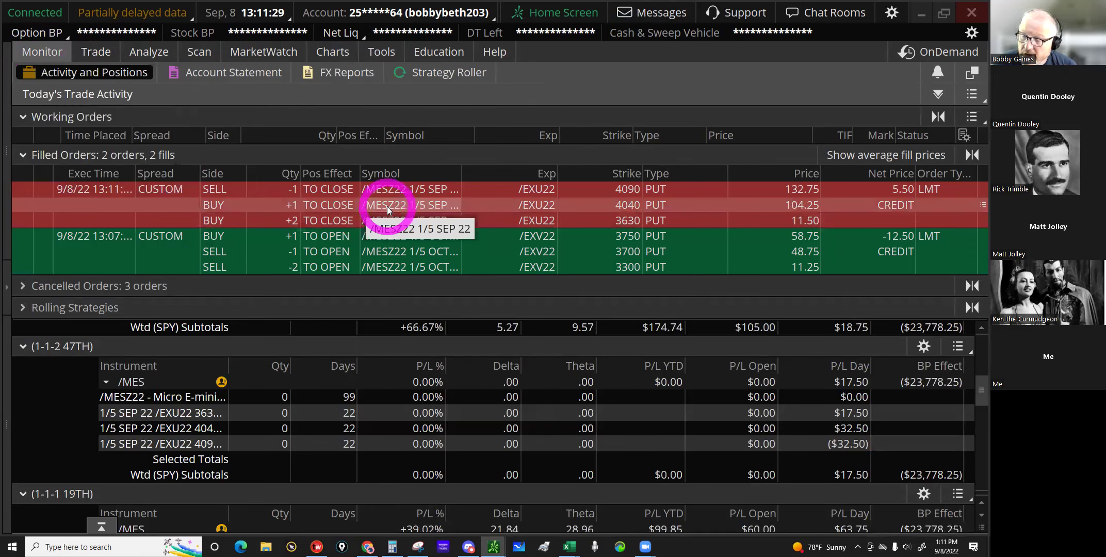
left_click(871, 245)
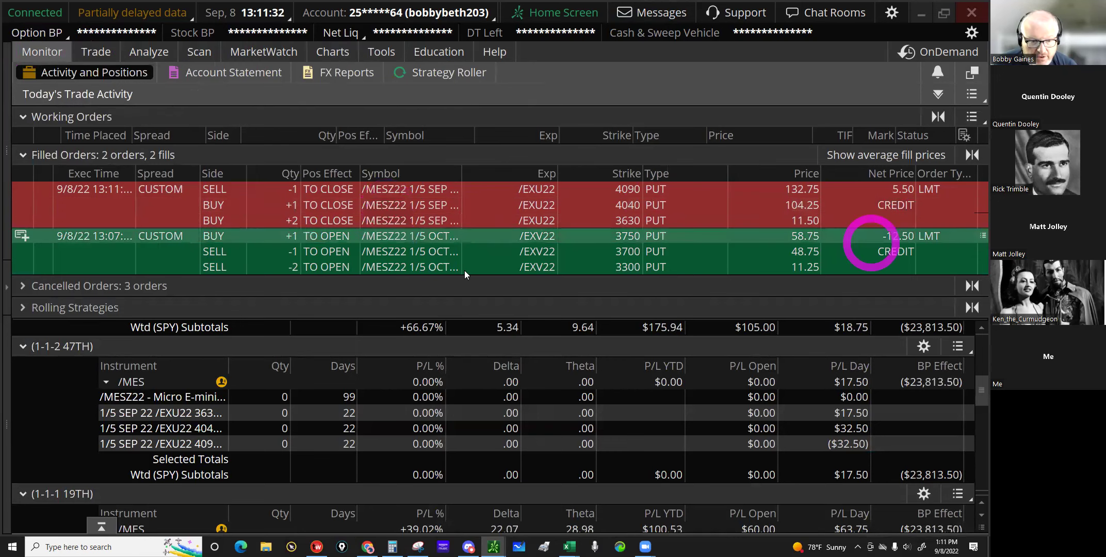
left_click(198, 366)
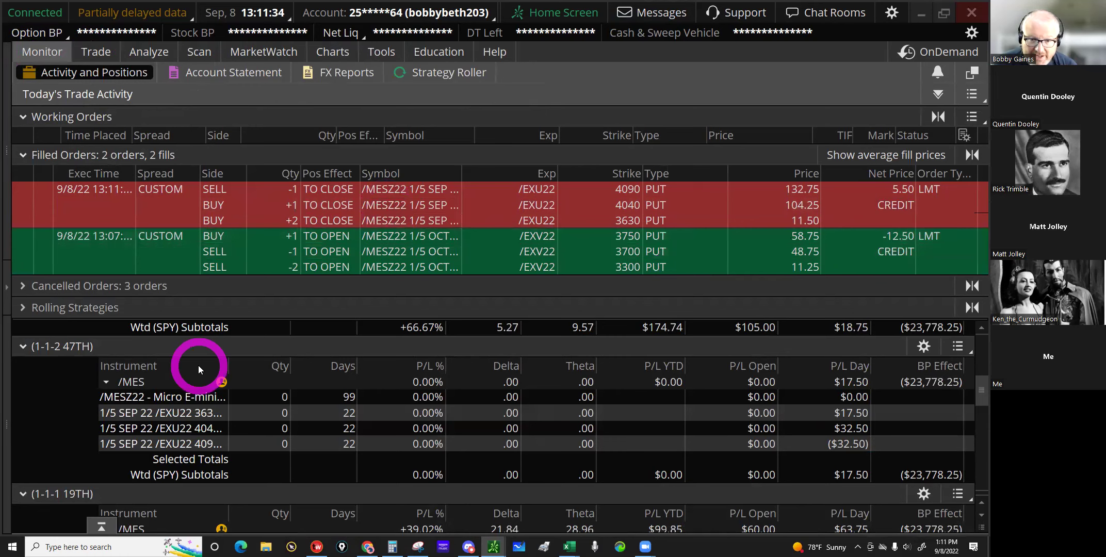
left_click(355, 253)
left_click(360, 214)
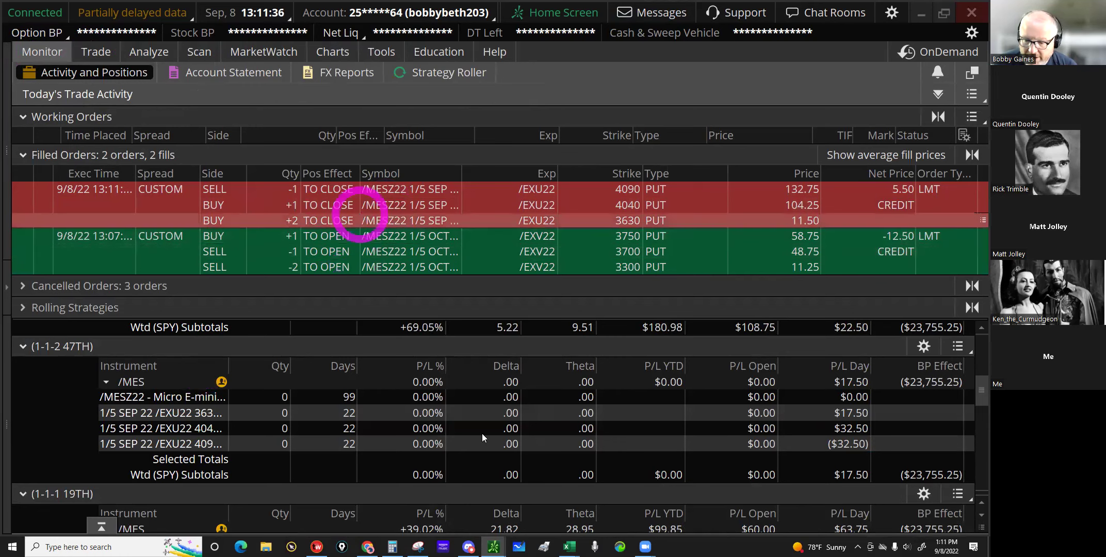
left_click(435, 367)
Step: Switch to the IRA 05.26.2022 spreadsheet in Excel and select the 1-1-2 47TH trade on the Micros sheet
left_click(570, 547)
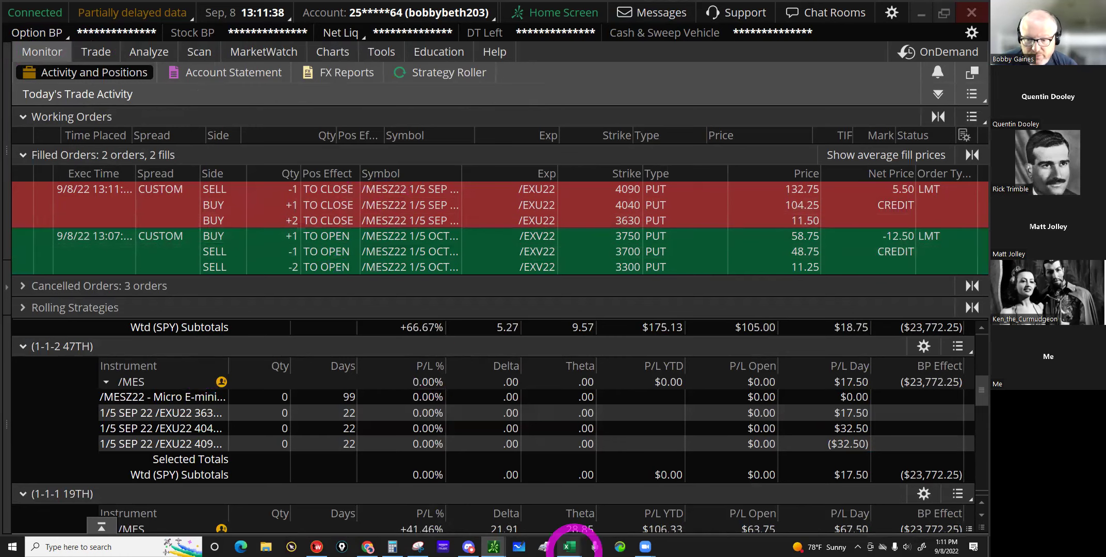
left_click(598, 521)
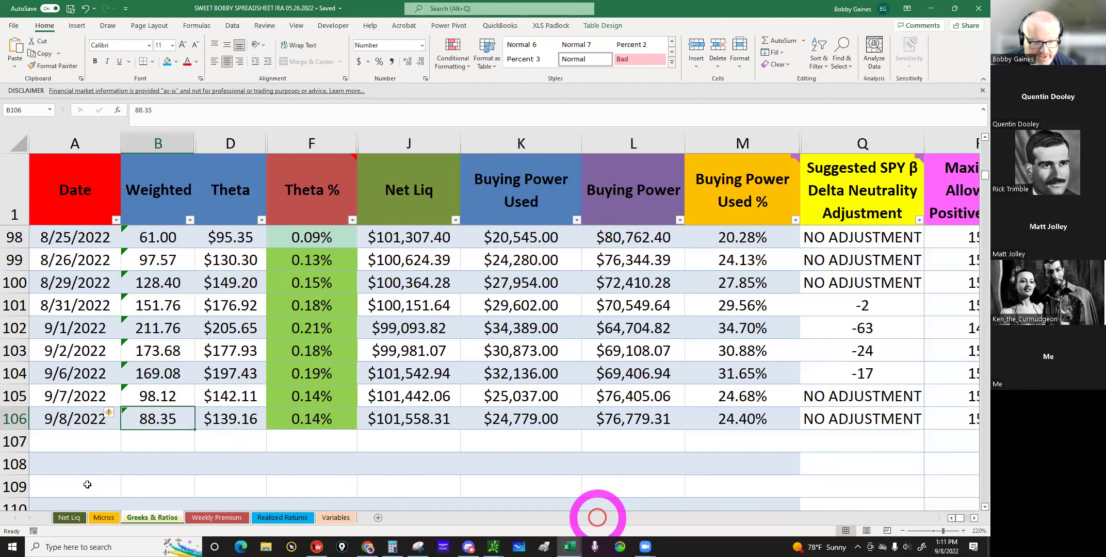
left_click(134, 519)
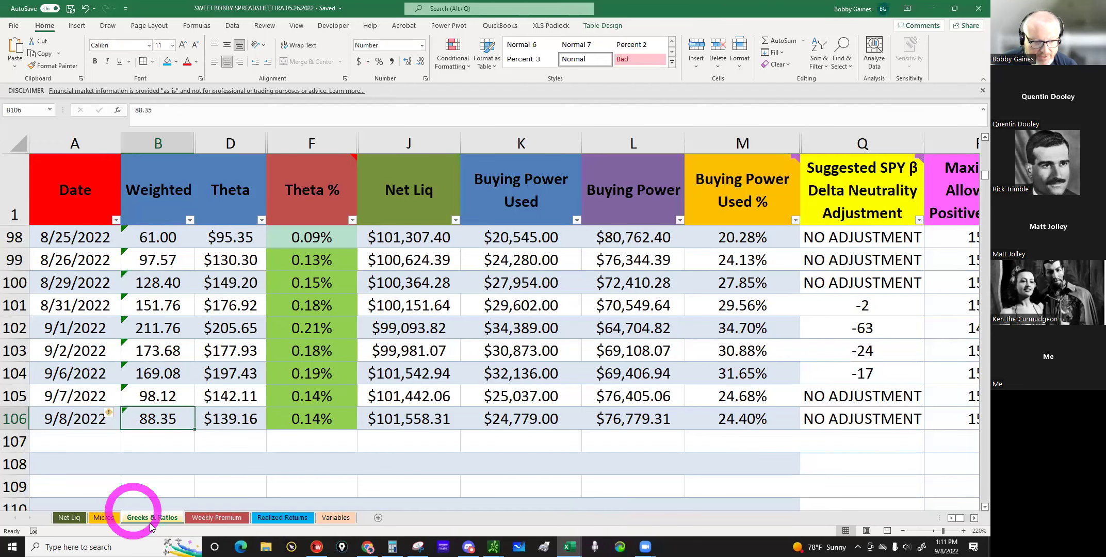
left_click(103, 518)
left_click(124, 384)
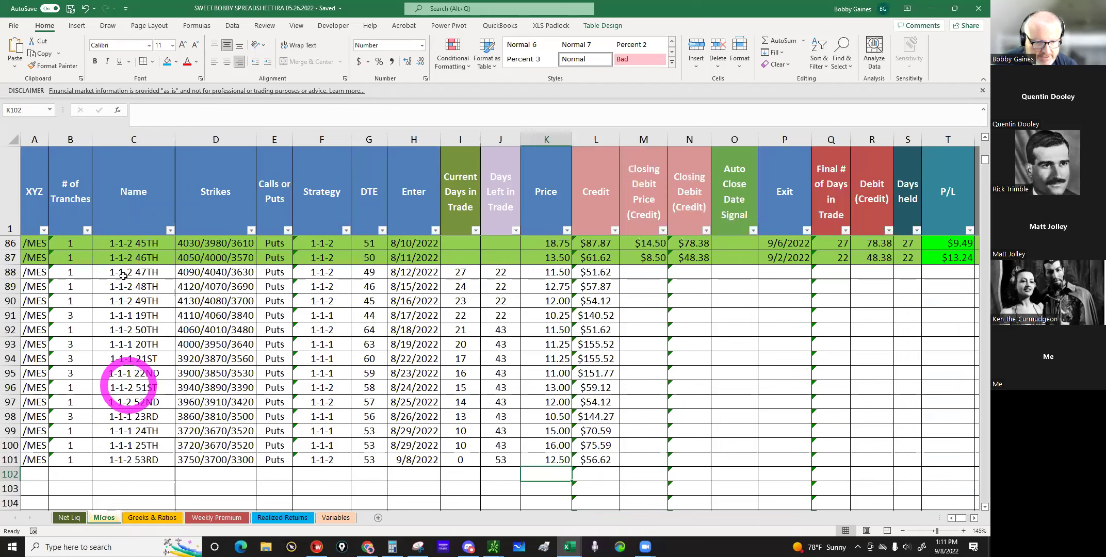
left_click(124, 273)
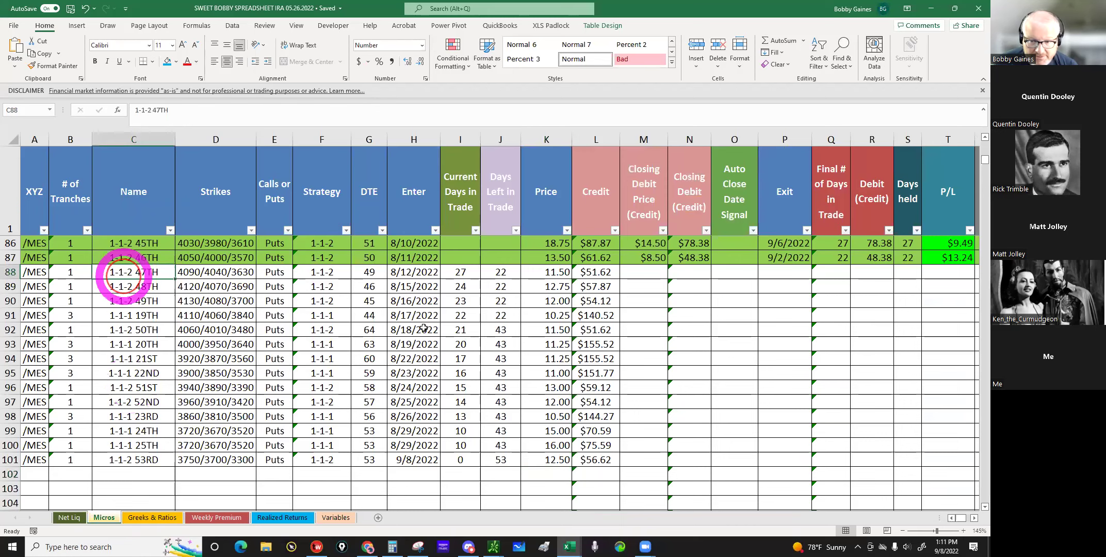
Step: Record a closing debit price of -5.50 and an exit date of 9/8/22 for the 1-1-2 47TH trade
left_click(632, 272)
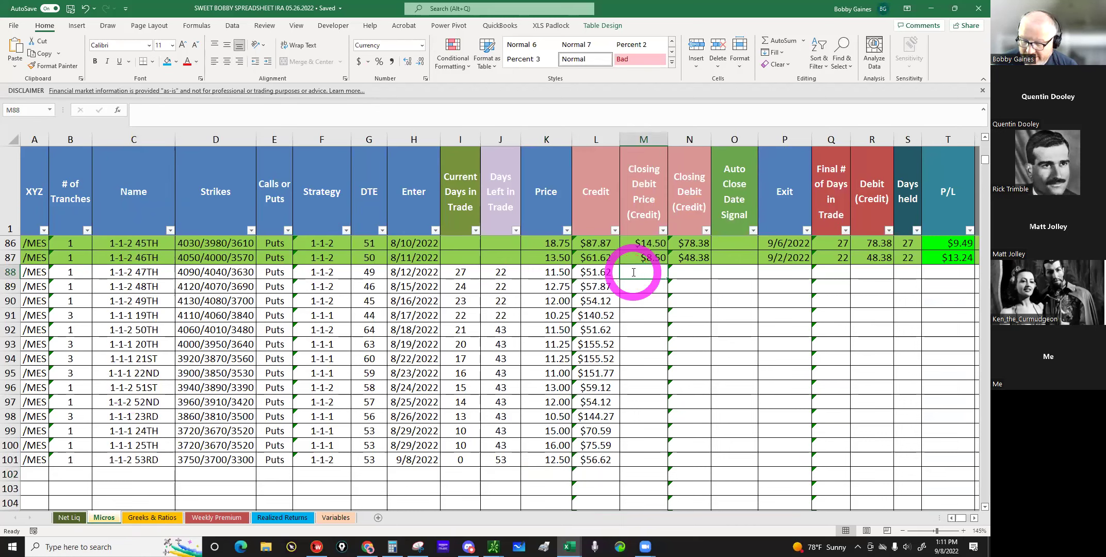
type("-5.50")
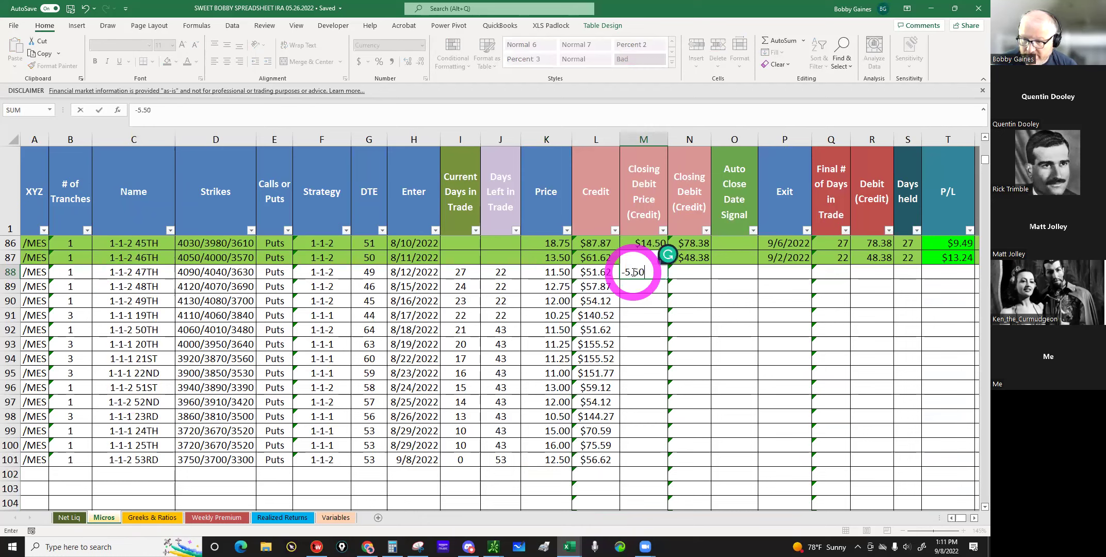
key("Return")
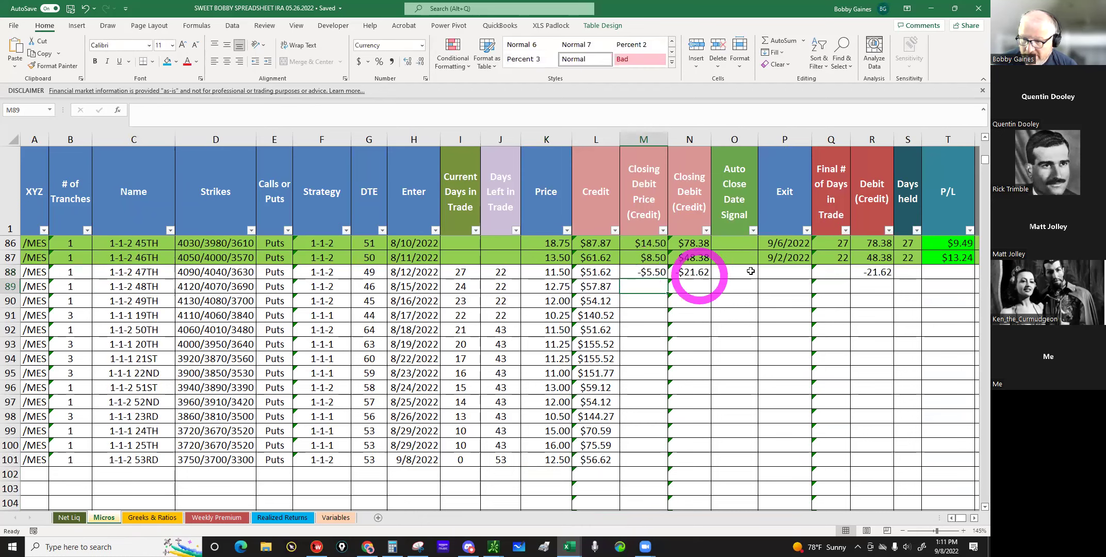
left_click(773, 273)
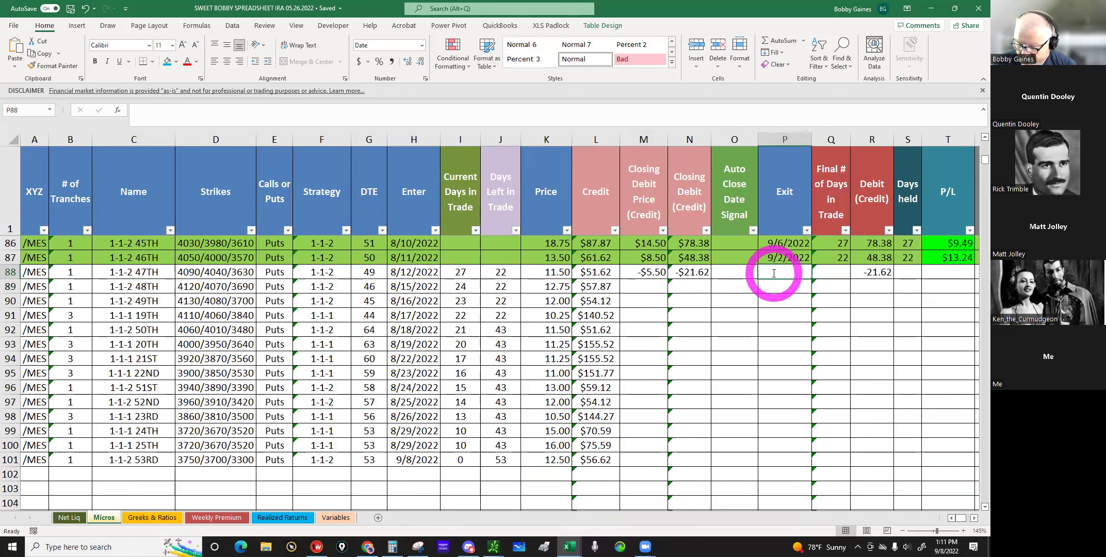
type("9/8/22")
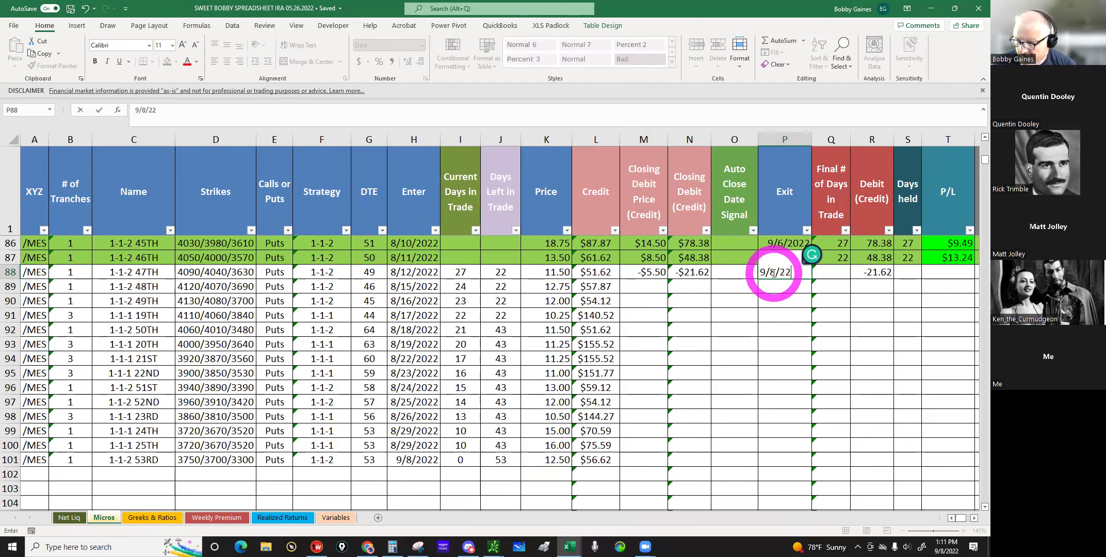
key("Return")
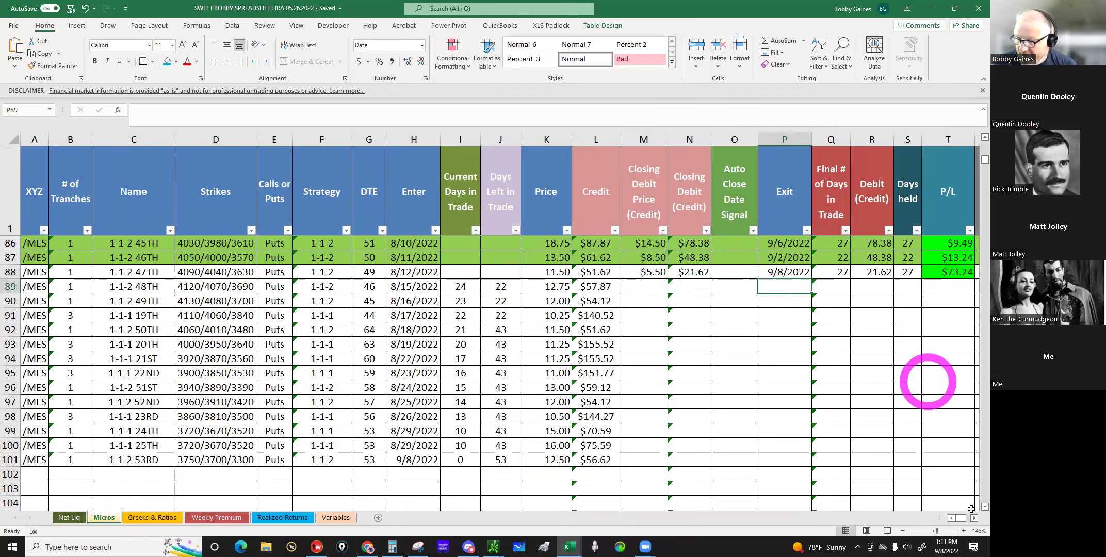
Step: Fill the 1-1-2 47TH row from column A through column X with light green to mark the trade as closed
left_click(974, 519)
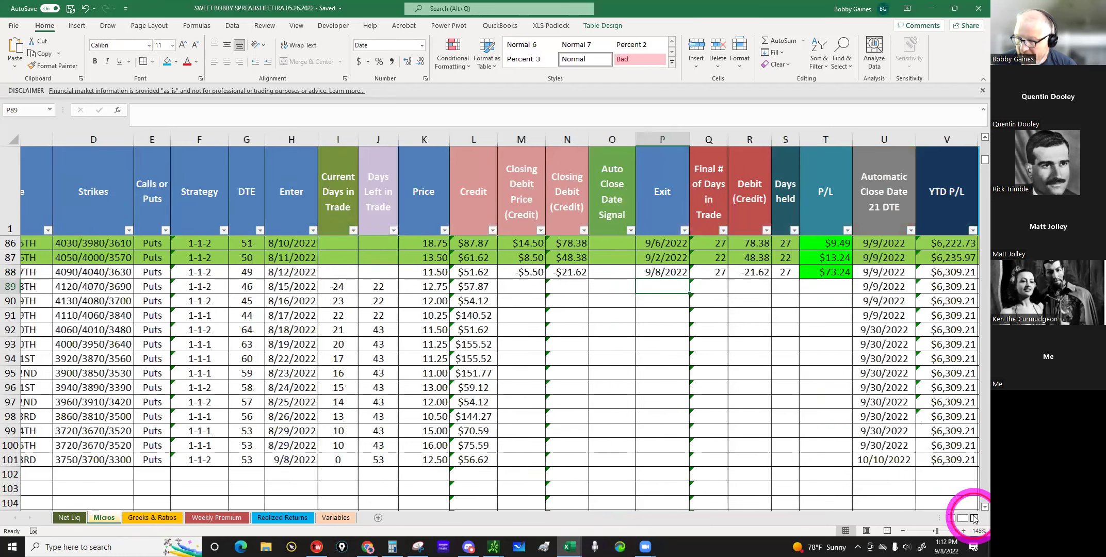
left_click(974, 519)
left_click(974, 519)
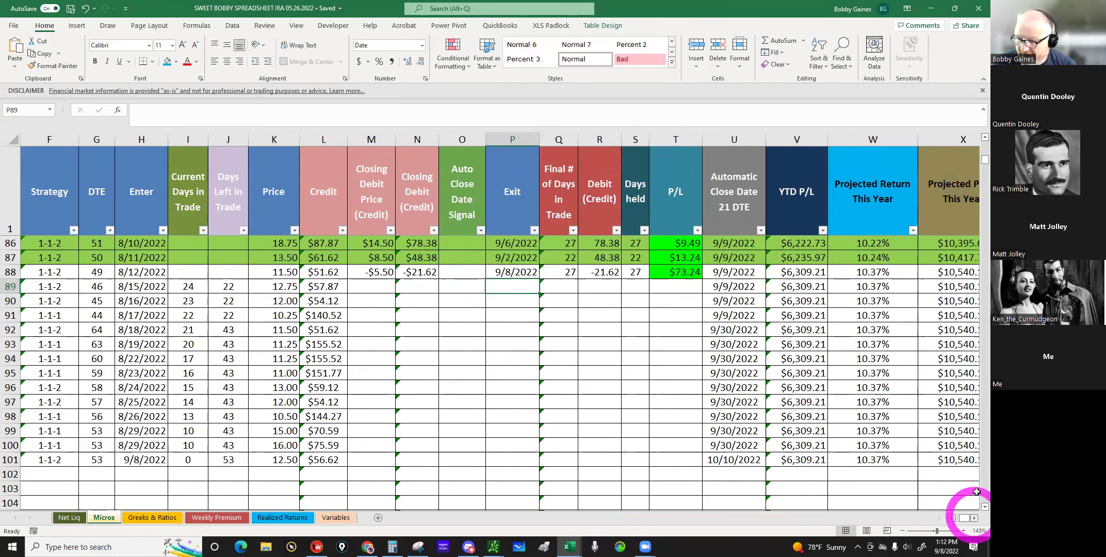
left_click(974, 519)
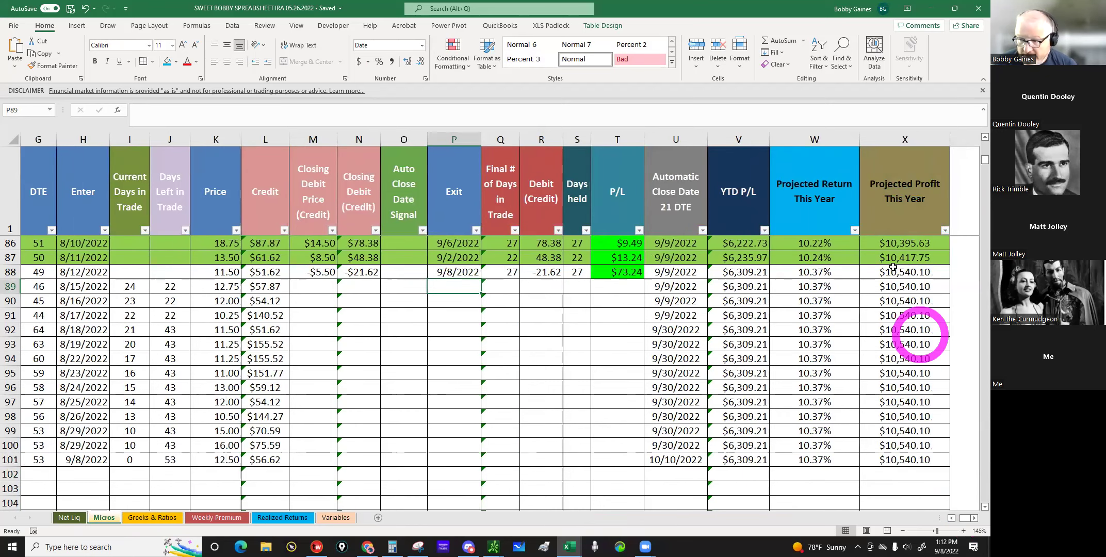
left_click(905, 272)
left_click_drag(762, 245, 309, 273)
left_click_drag(59, 301, 12, 299)
left_click(176, 61)
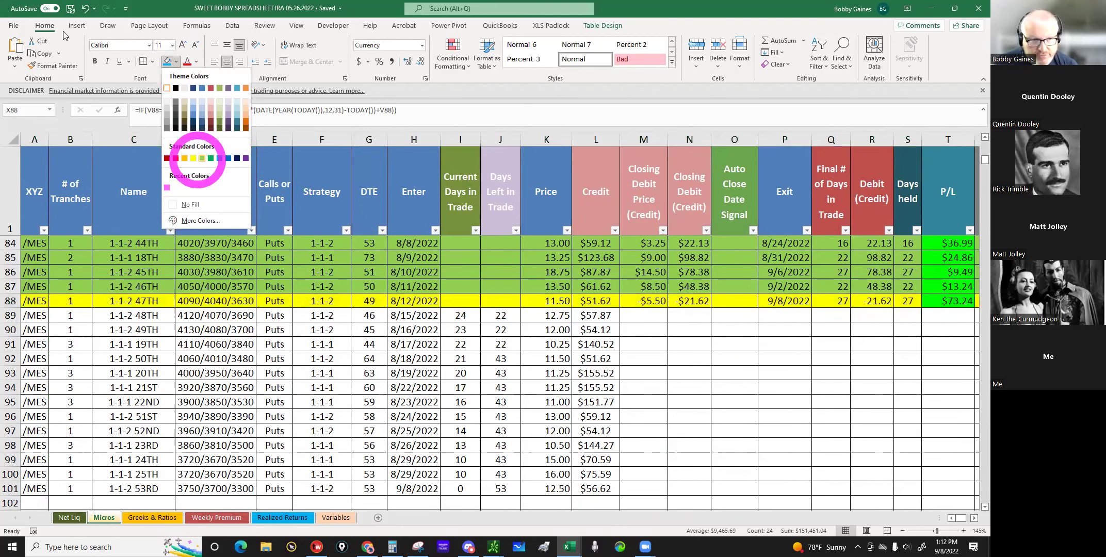
left_click(202, 160)
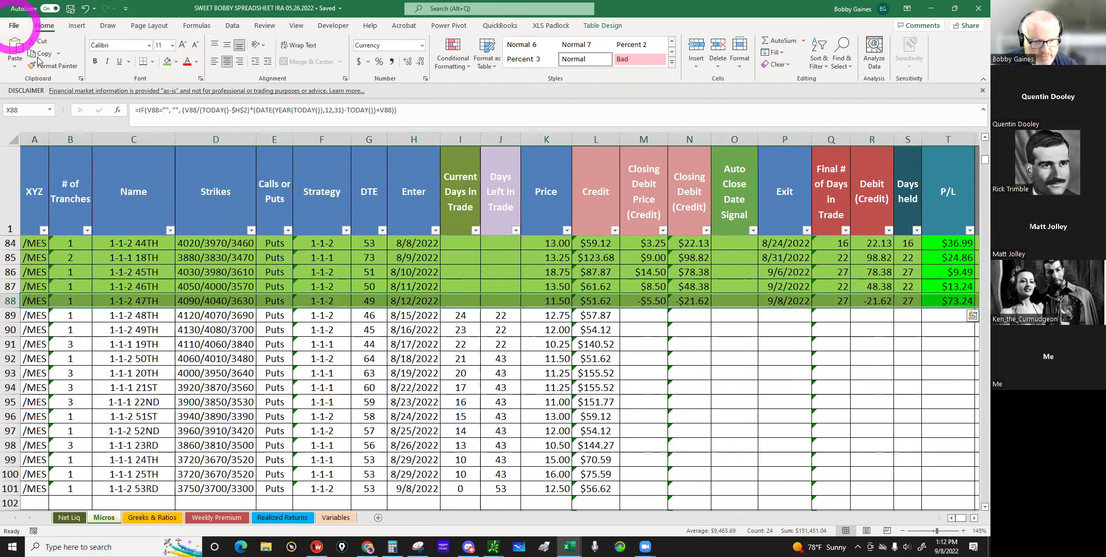
Step: Open the Profit Calendar IRA workbook and go to Wednesday, September 7, on the September 2022 calendar
left_click(13, 27)
left_click(150, 255)
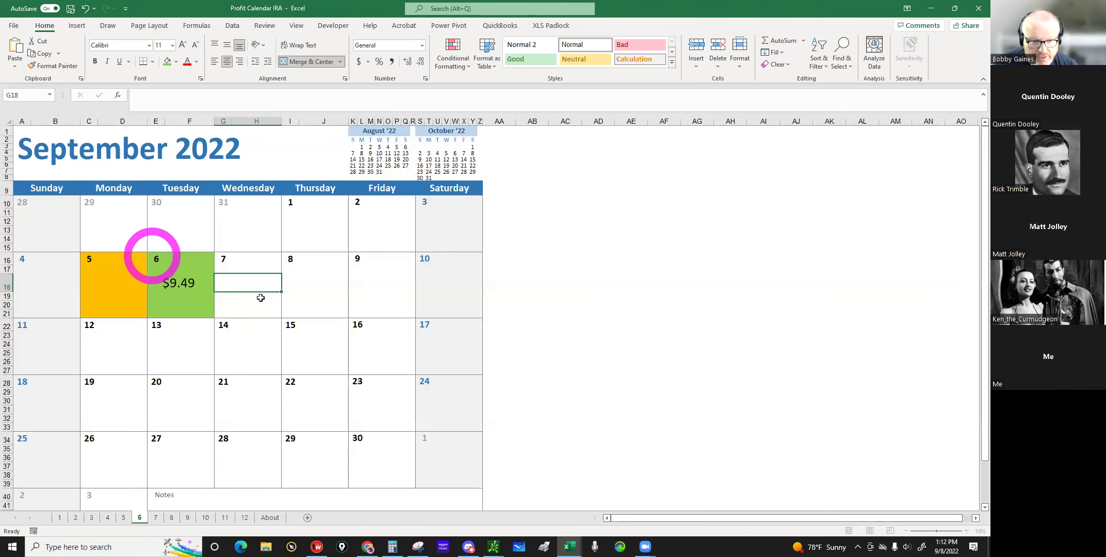
left_click(260, 297)
left_click(248, 269)
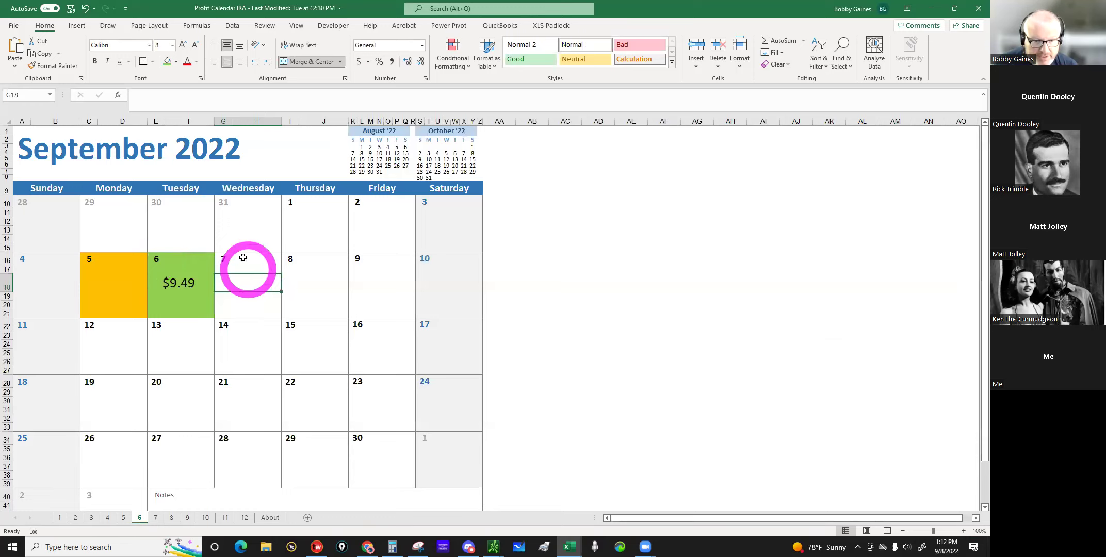
Step: Fill the whole September 7 day block on the calendar with orange
left_click(243, 258)
left_click_drag(243, 257, 241, 314)
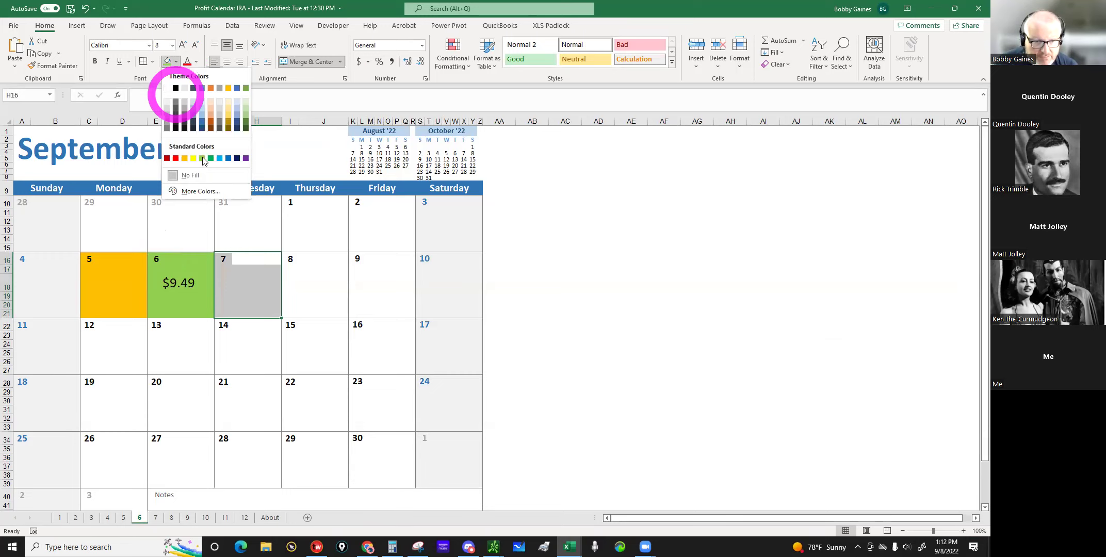
left_click(202, 158)
left_click(318, 256)
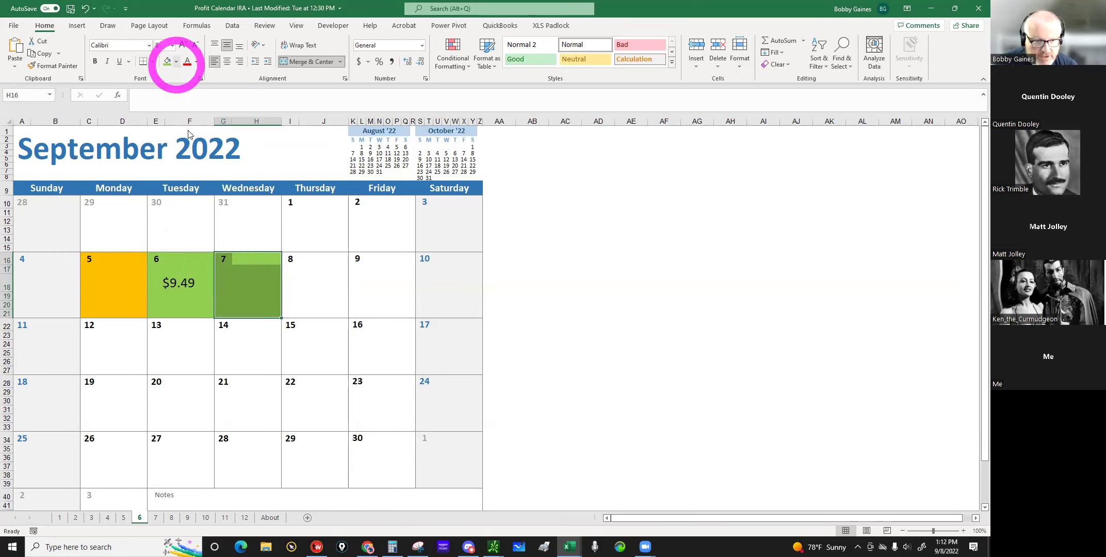
left_click(176, 62)
left_click(184, 158)
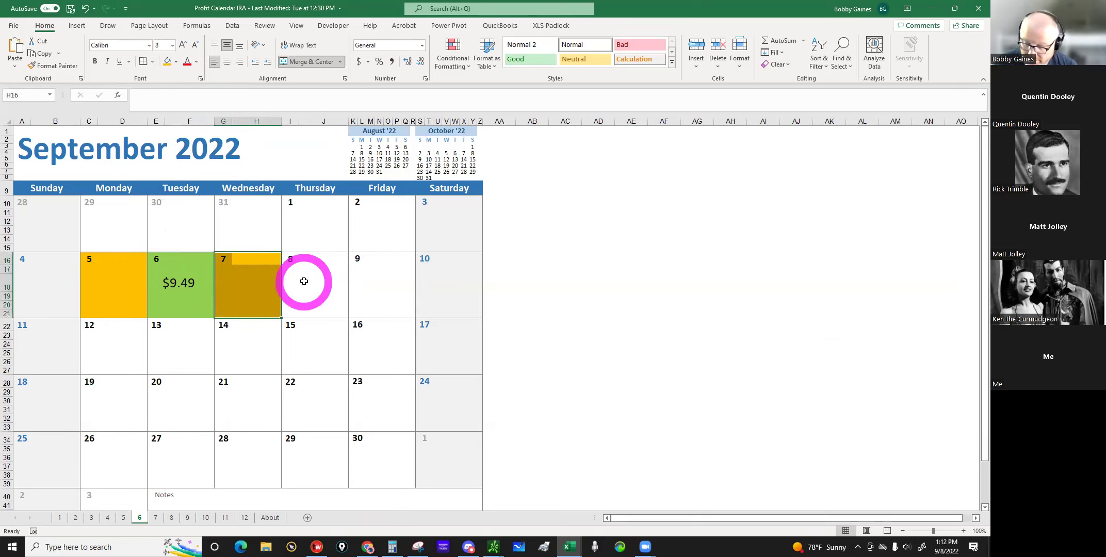
Step: Enter 73.24 for Thursday, September 8, and copy the formatting of the September 6 amount onto it
left_click(304, 282)
type("73.24")
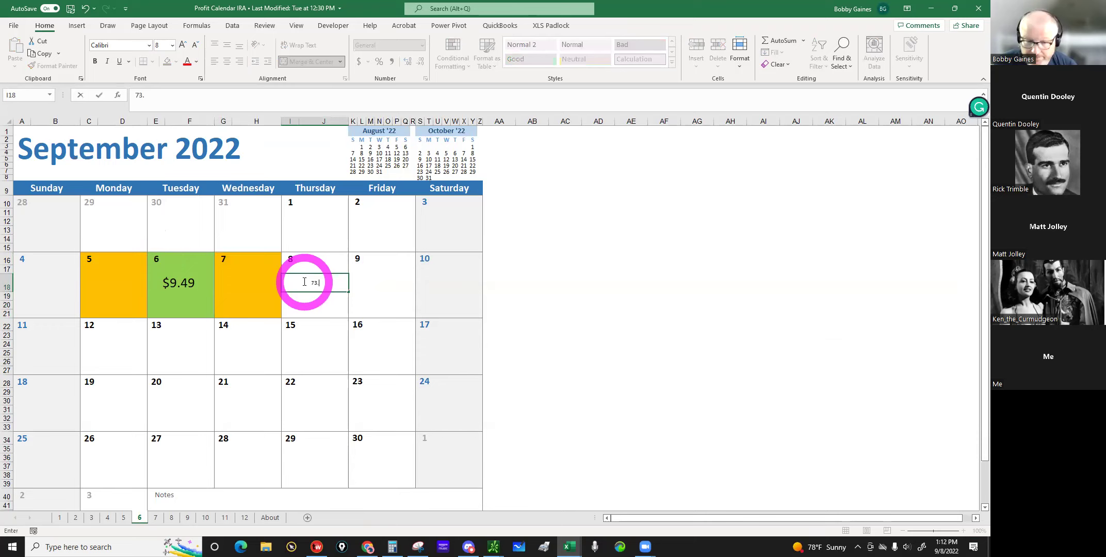
left_click(171, 284)
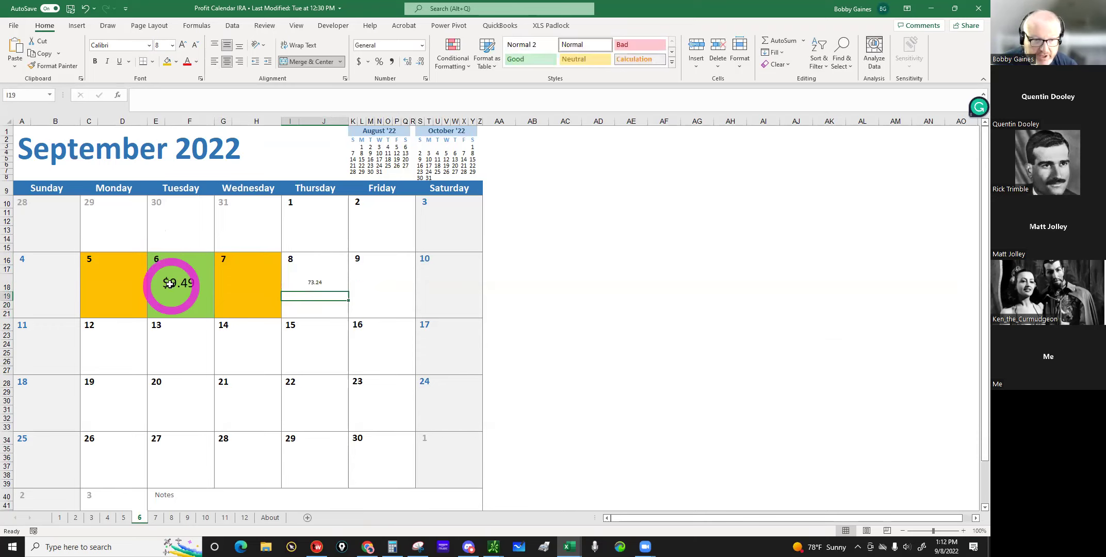
left_click(57, 66)
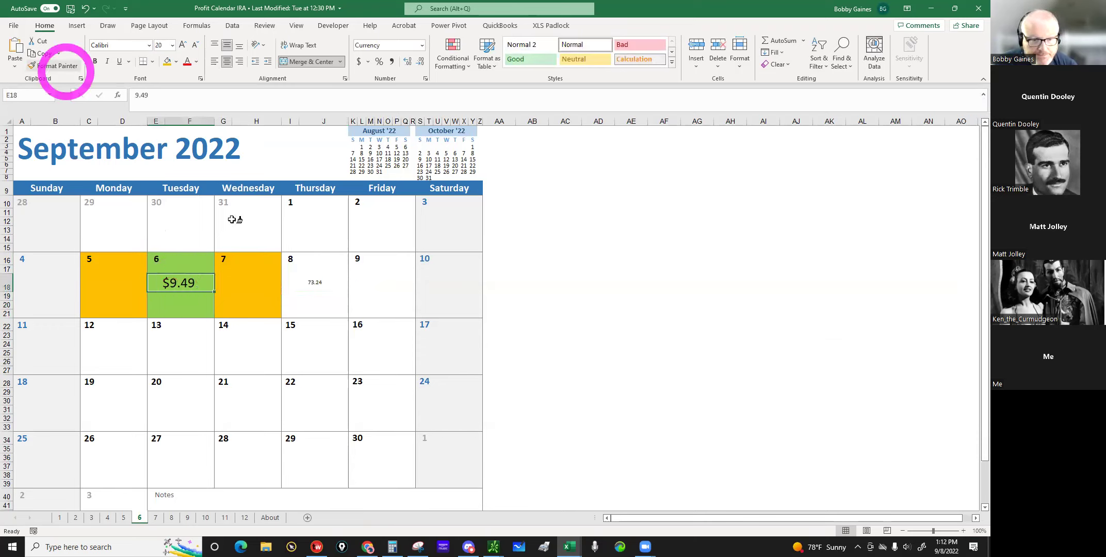
left_click(301, 281)
Step: Fill the whole September 8 day block with light green
mouse_move(301, 281)
left_mouse_down()
mouse_move(305, 263)
mouse_move(318, 316)
left_mouse_up()
left_click(181, 81)
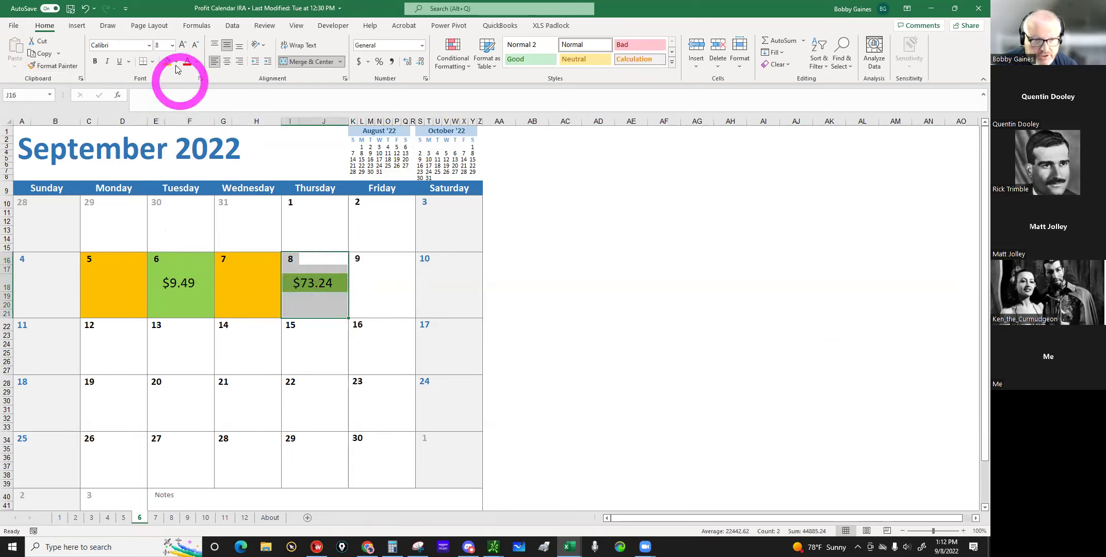
left_click(176, 62)
left_click(202, 158)
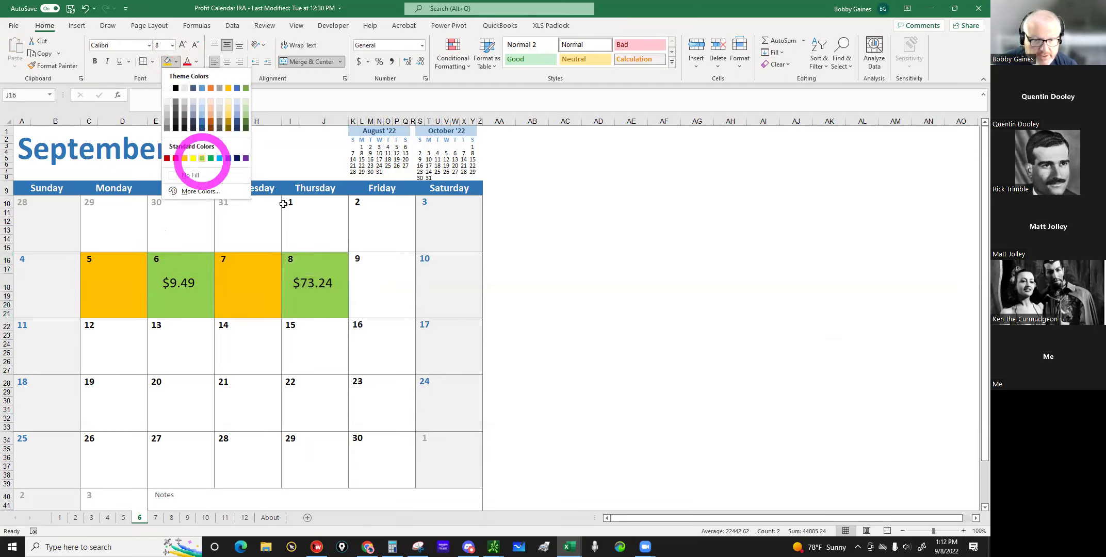
left_click(360, 295)
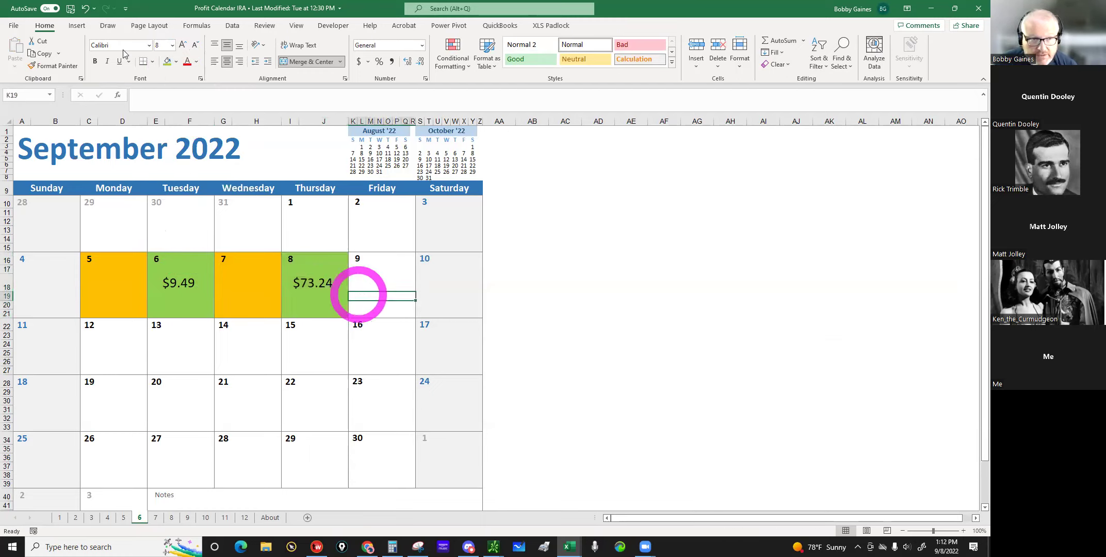
Step: Save the Profit Calendar IRA workbook and close it
left_click(152, 79)
left_click(70, 9)
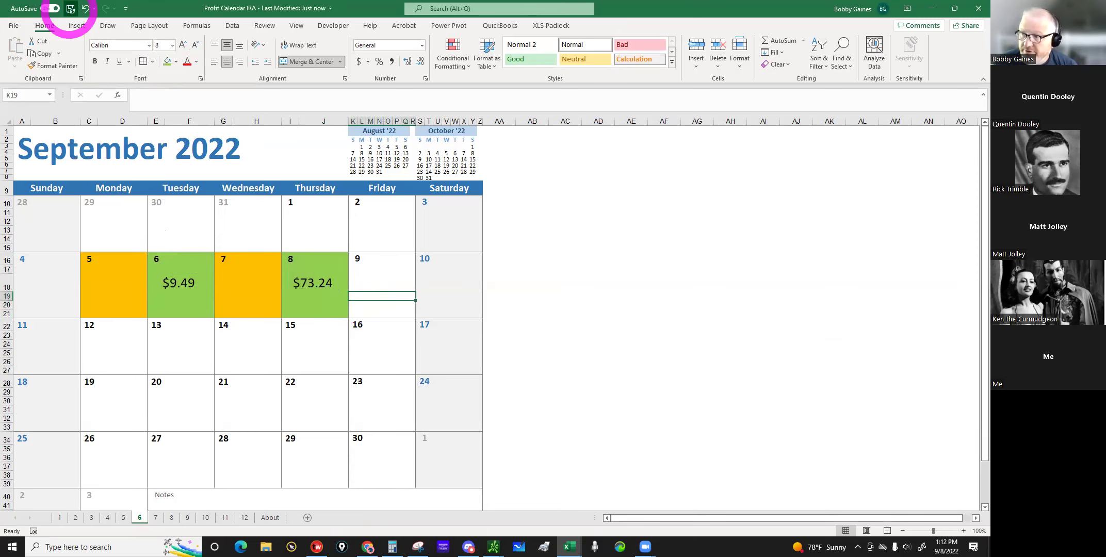
left_click(1008, 31)
left_click(976, 10)
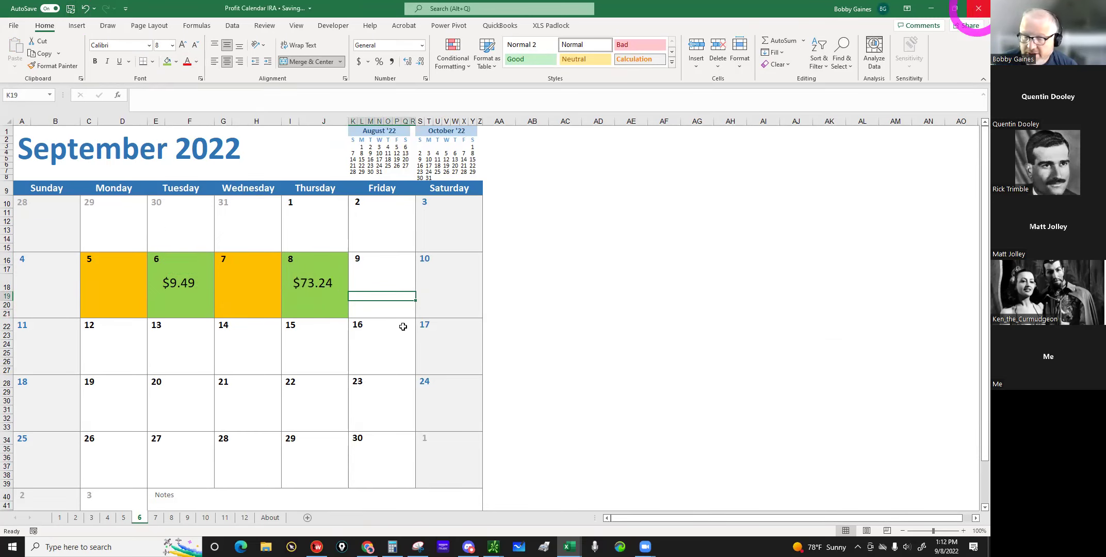
left_click(403, 328)
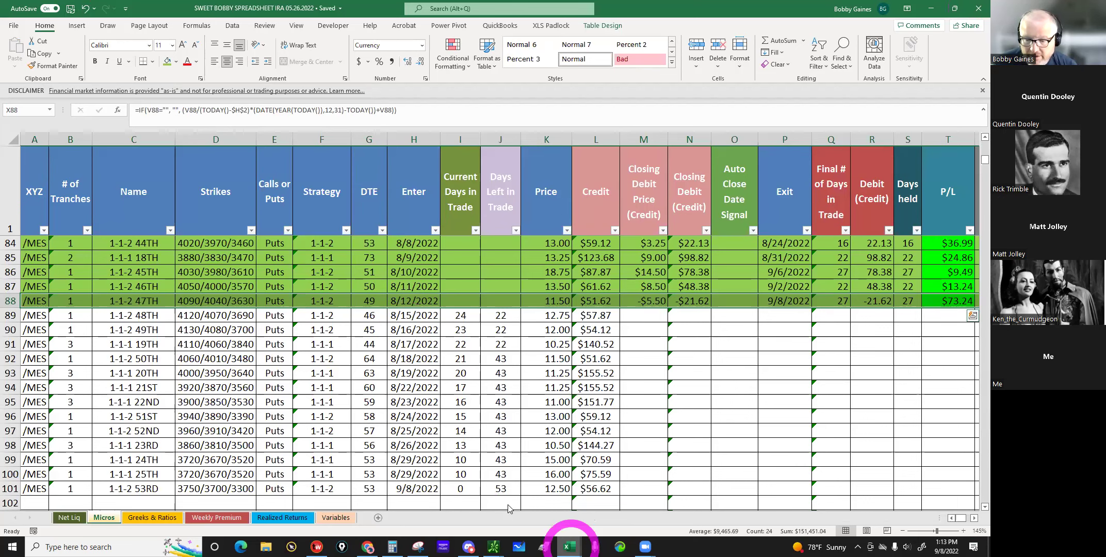
Step: Switch to the 07.22.2022 spreadsheet and check the weighted delta and Theta % entries for 9/8/2022 on the Greeks & Ratios sheet
key("ctrl+Tab")
left_click(293, 308)
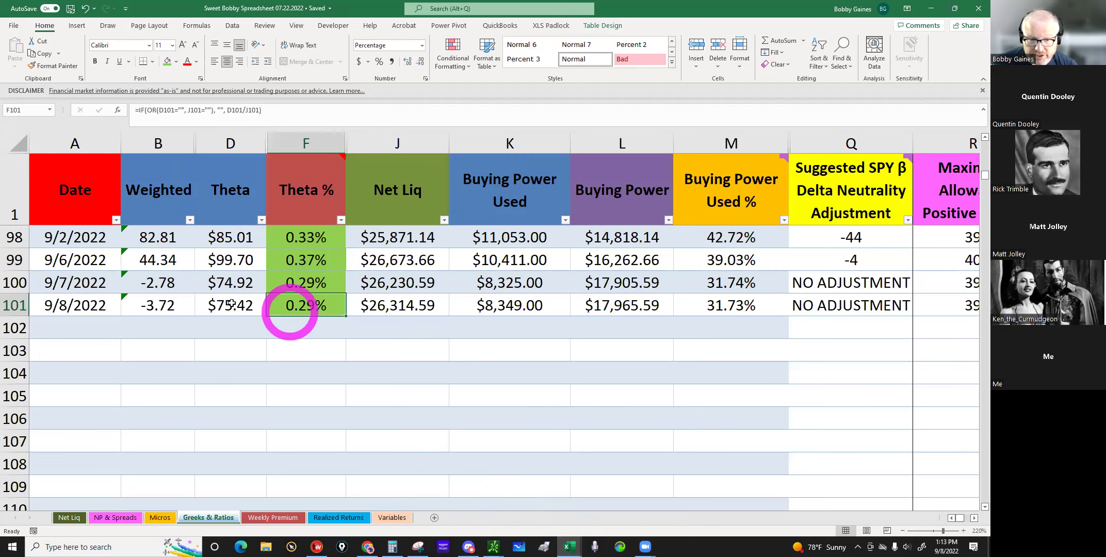
left_click(163, 308)
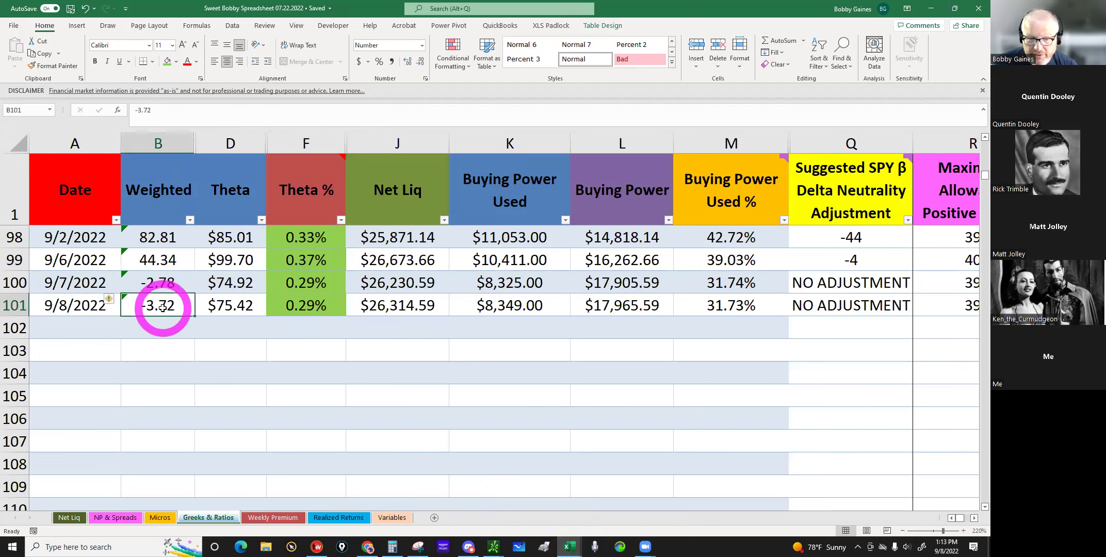
left_click(305, 306)
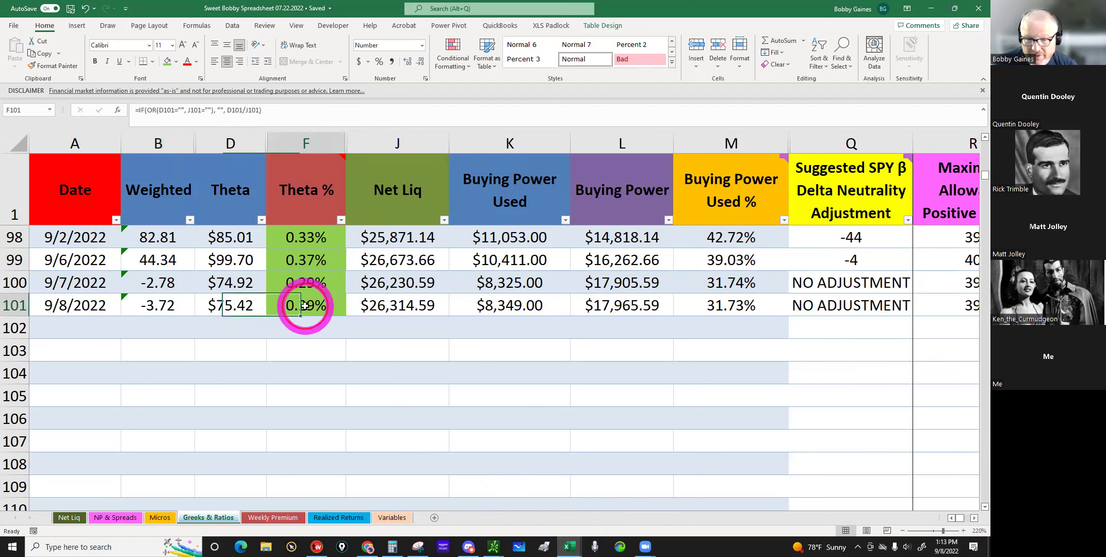
Step: Check the Buying Power Used % for 9/8/2022, and switch to the second trading account in thinkorswim
left_click(705, 306)
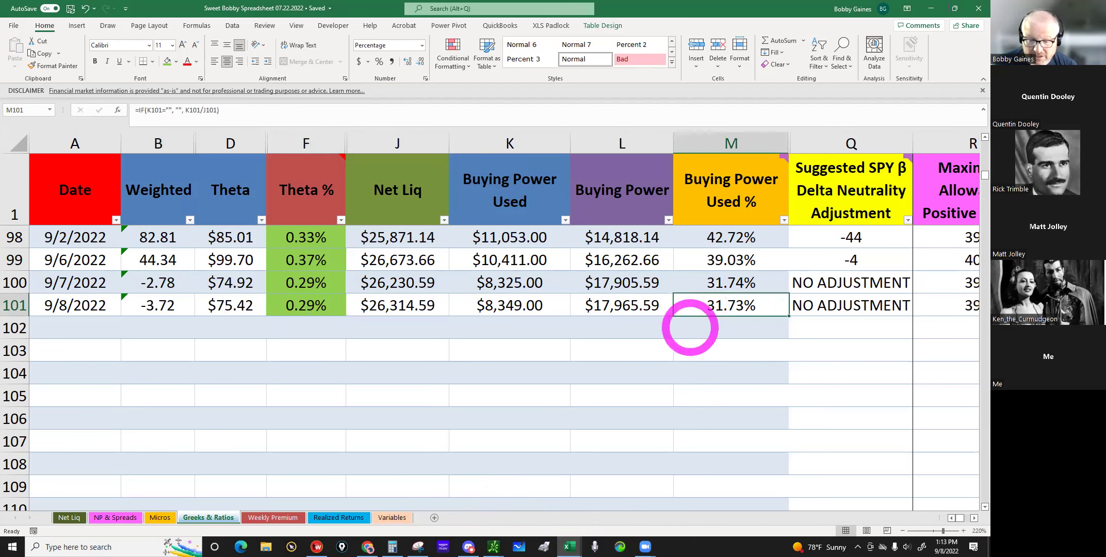
left_click(493, 545)
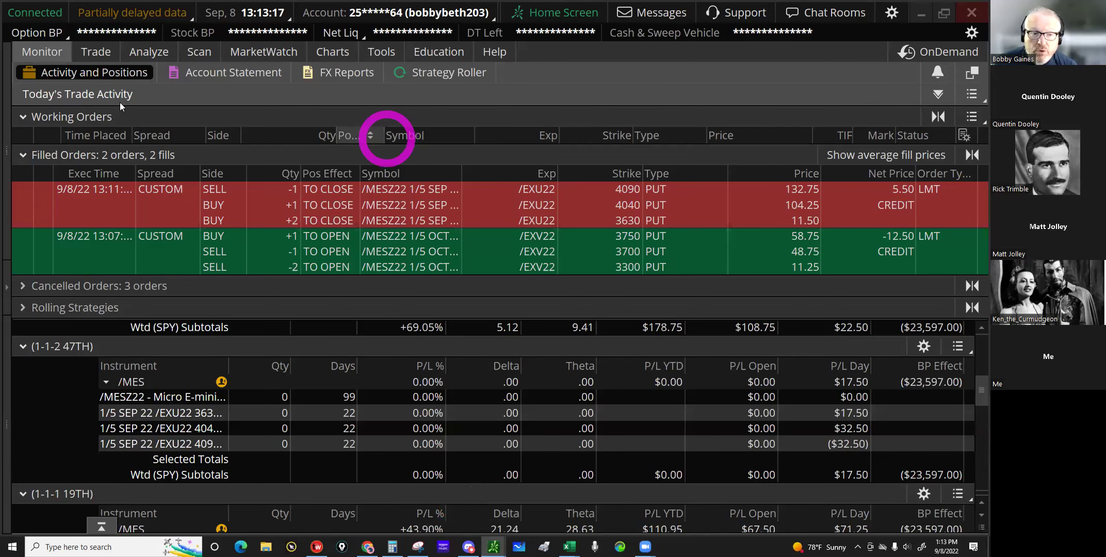
left_click(449, 16)
left_click(409, 68)
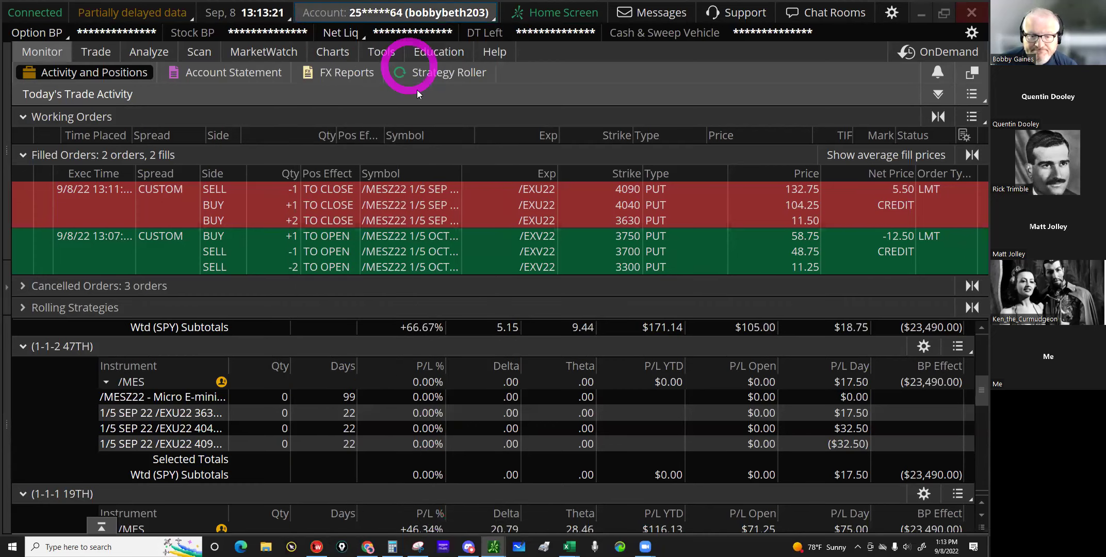
left_click(439, 298)
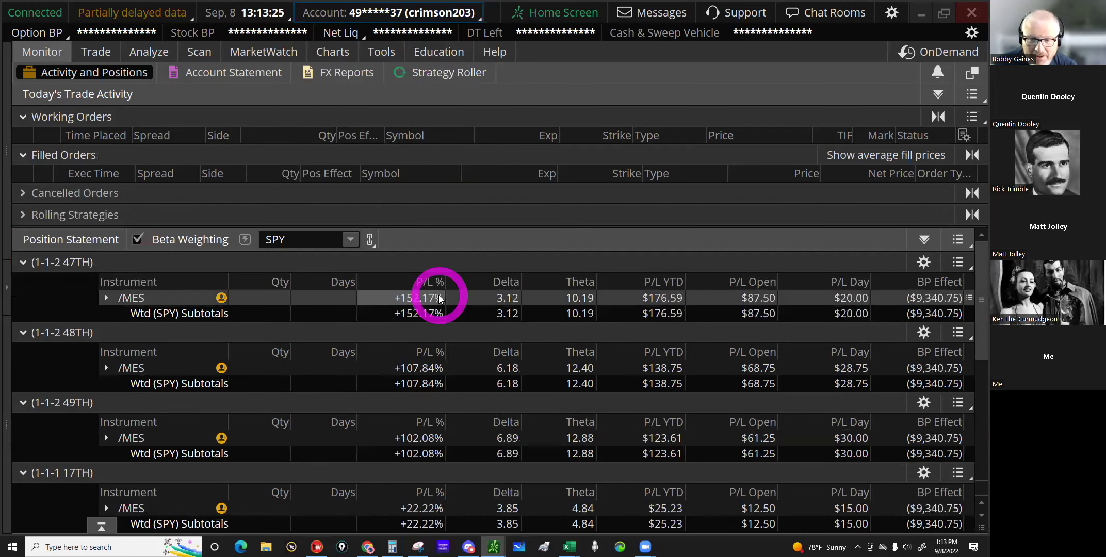
Step: Review the P/L % of each /MES position group down to the Unallocated group
left_click(421, 365)
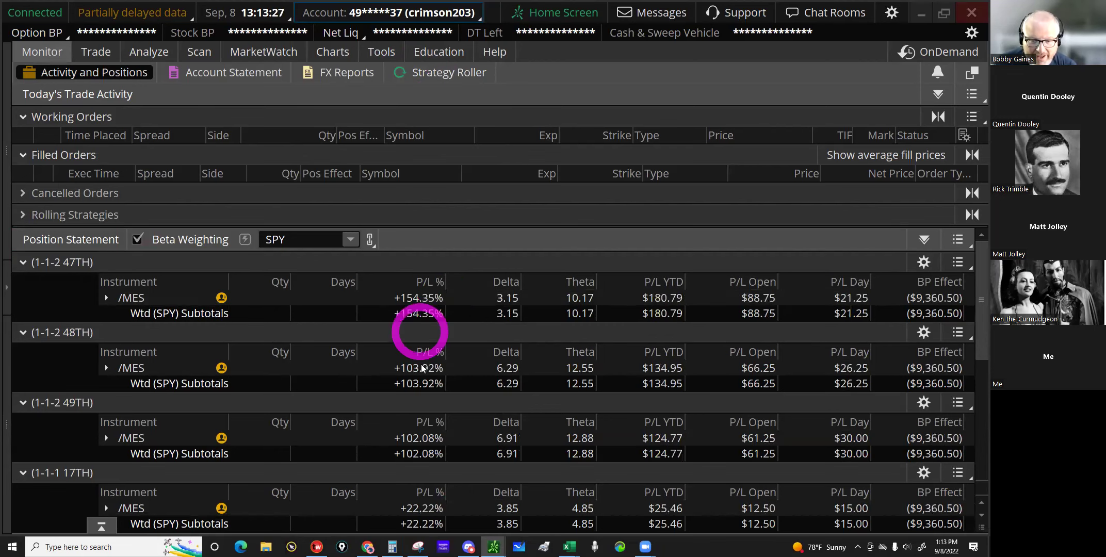
scroll(421, 367, "down", 2)
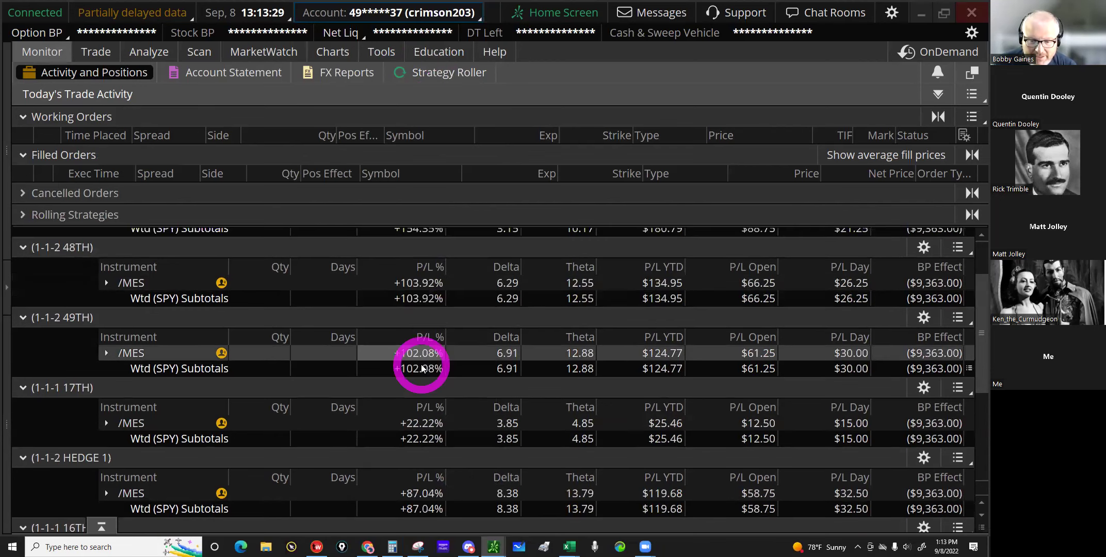
scroll(422, 367, "down", 2)
scroll(421, 367, "down", 3)
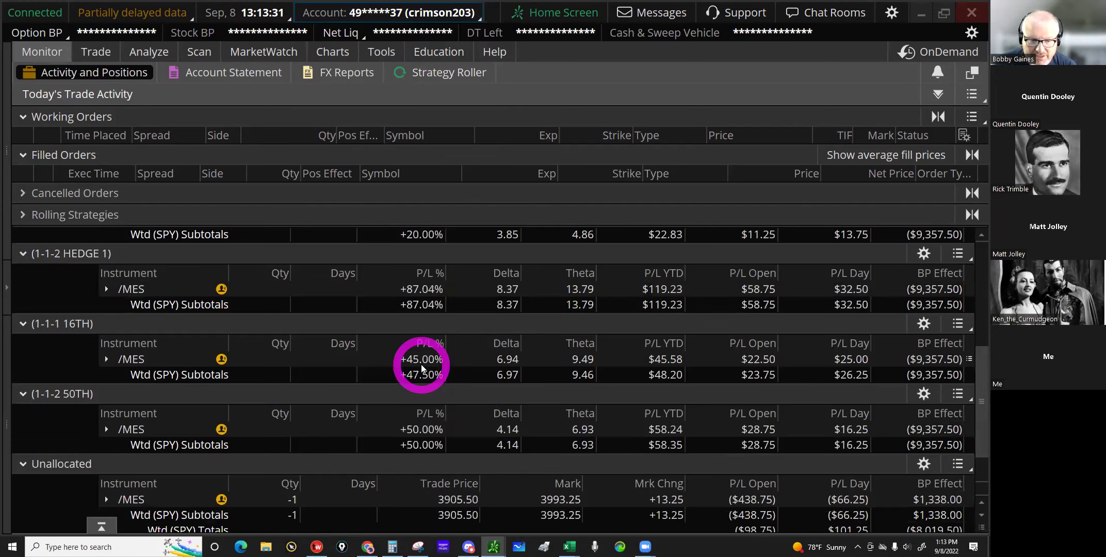
scroll(421, 367, "down", 3)
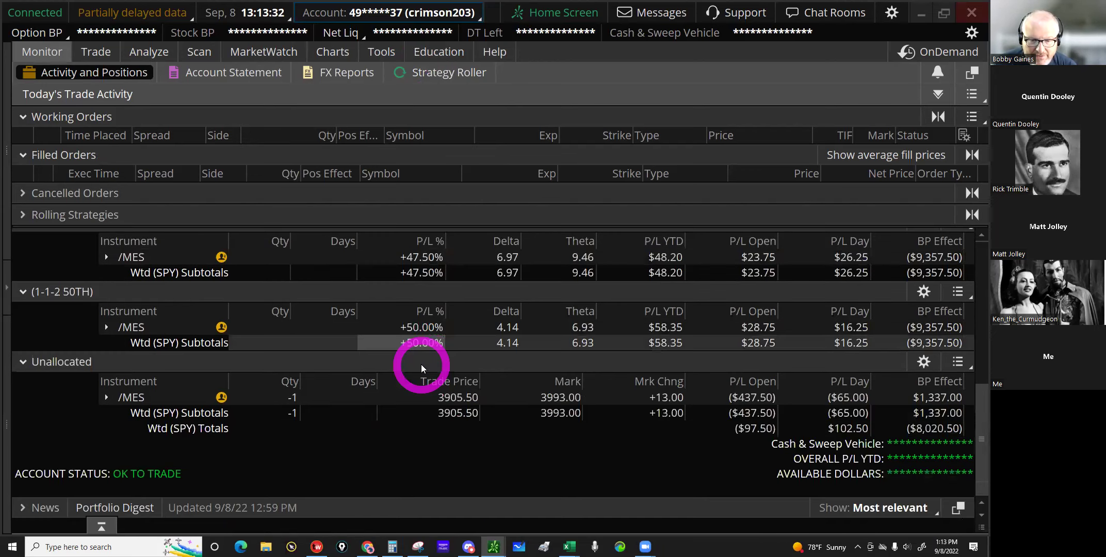
Step: Move the unallocated /MES position into a new group named FUTURES
left_click(146, 397)
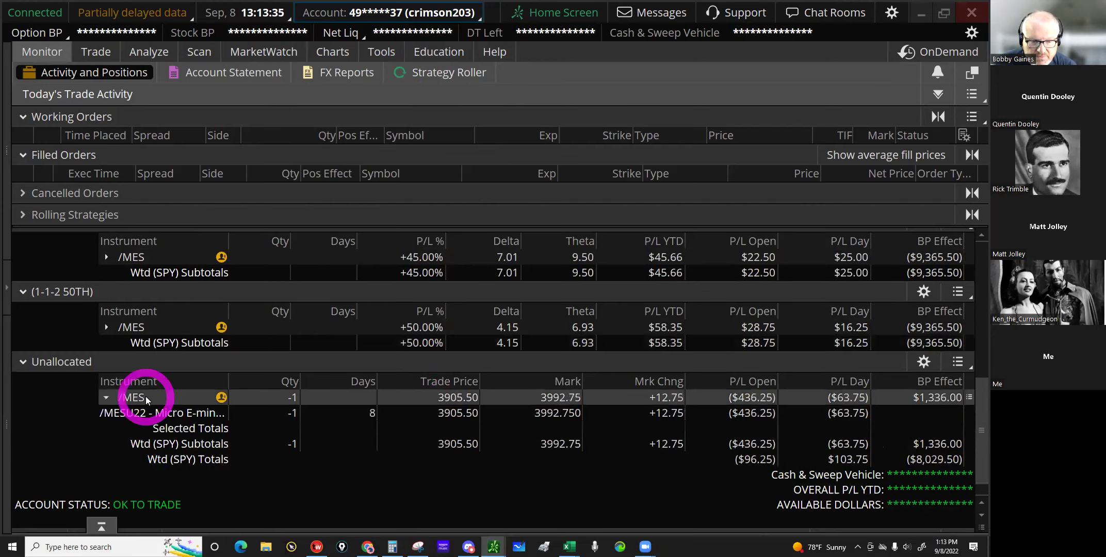
right_click(201, 398)
mouse_move(206, 407)
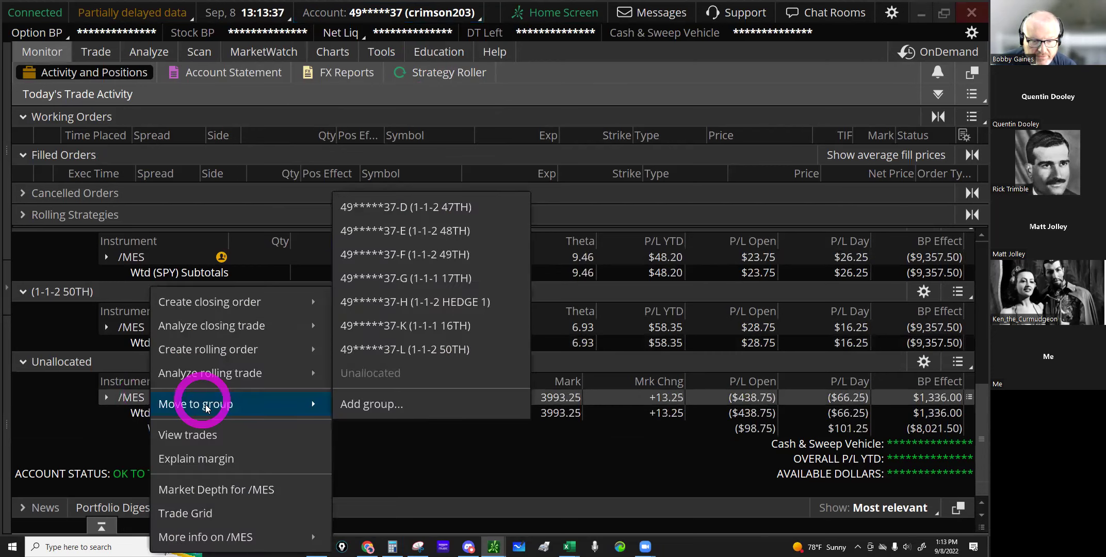
left_click(376, 408)
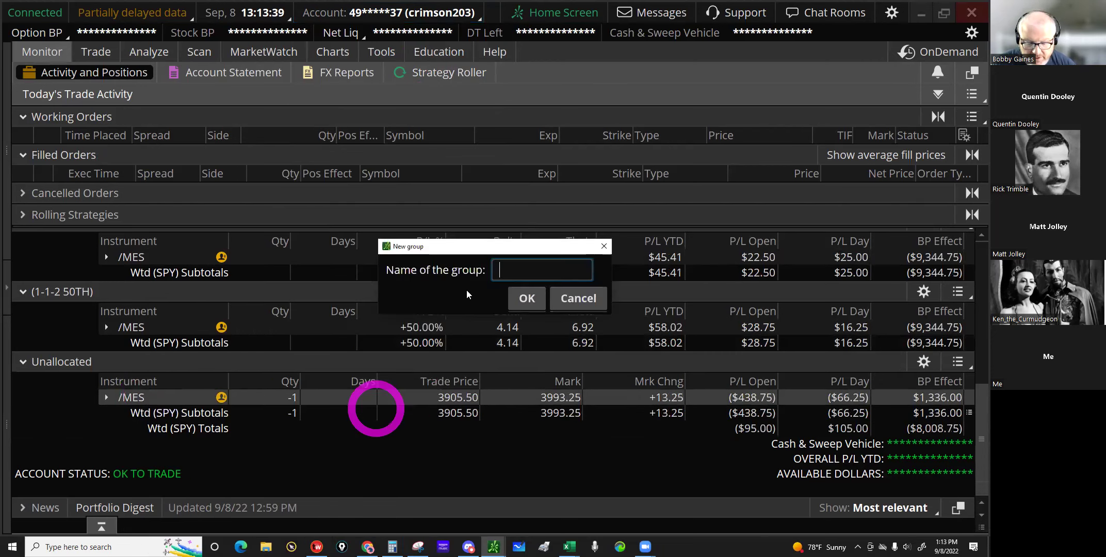
left_click(466, 290)
type("F")
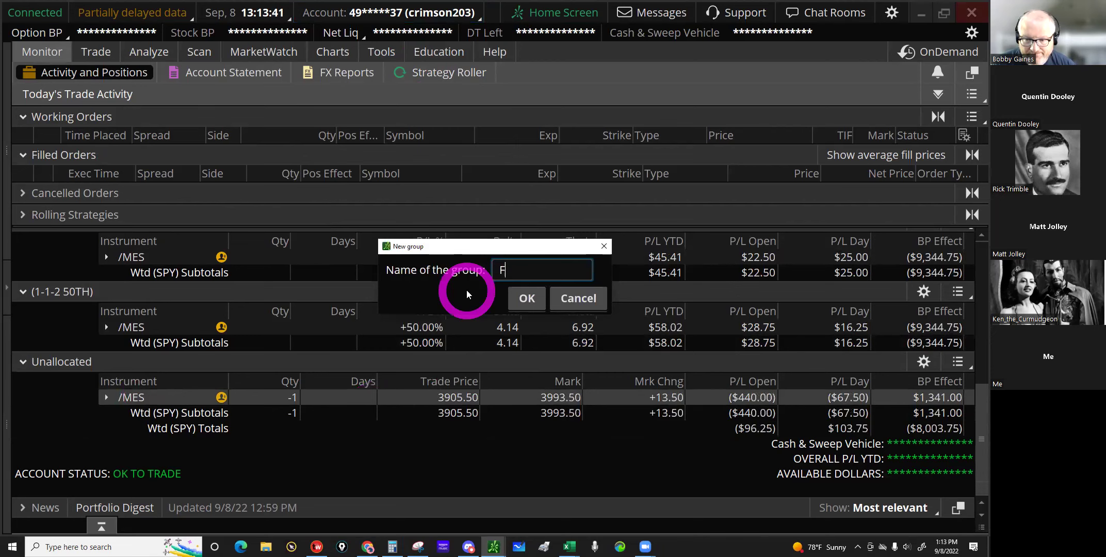
type("UTURES")
key("Return")
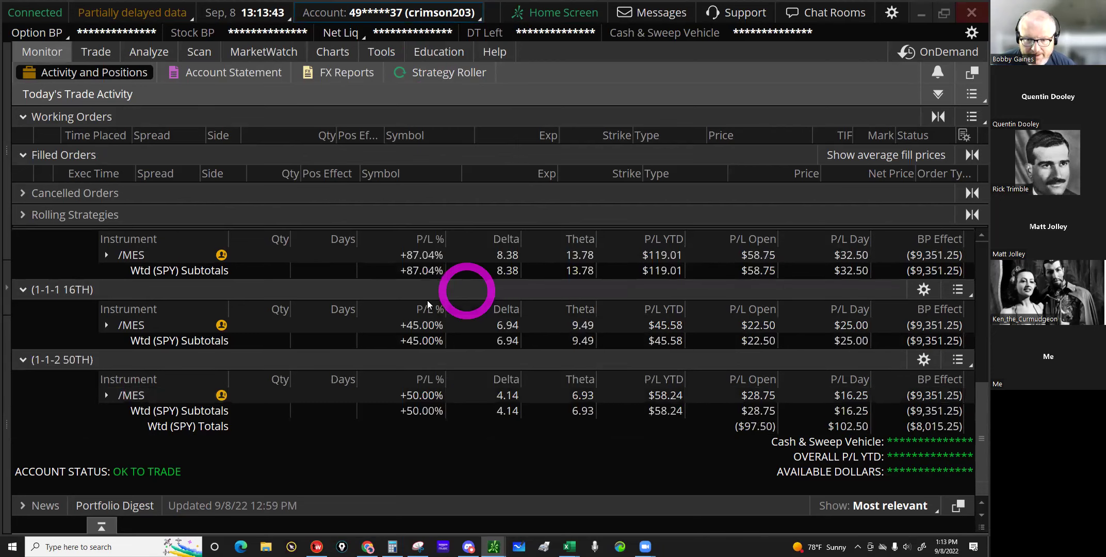
Step: Check the P/L figures of the FUTURES and 1-1-2 47TH groups, and examine which contract the FUTURES group holds
left_click(429, 302)
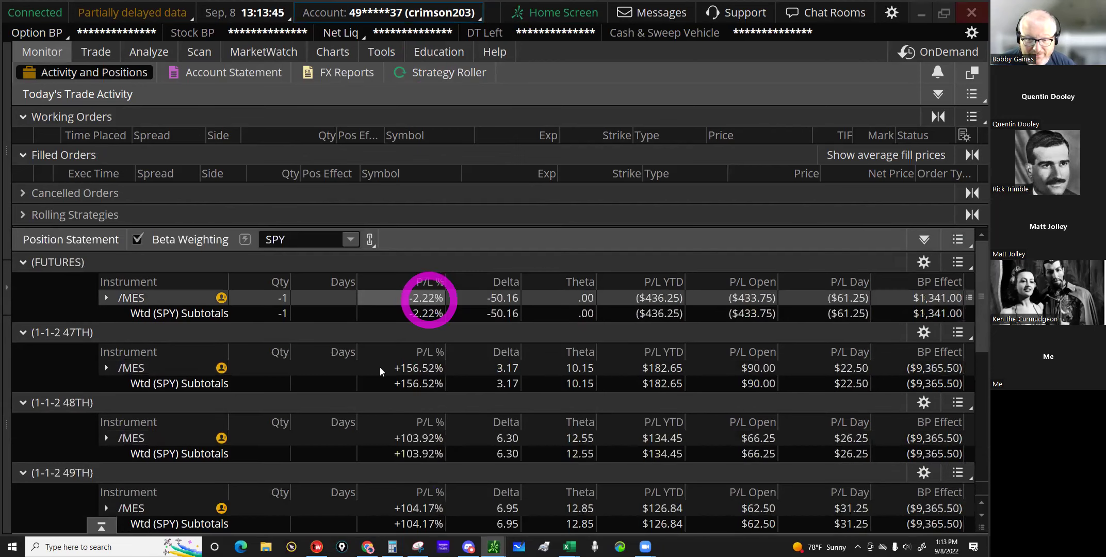
left_click(379, 367)
left_click(413, 367)
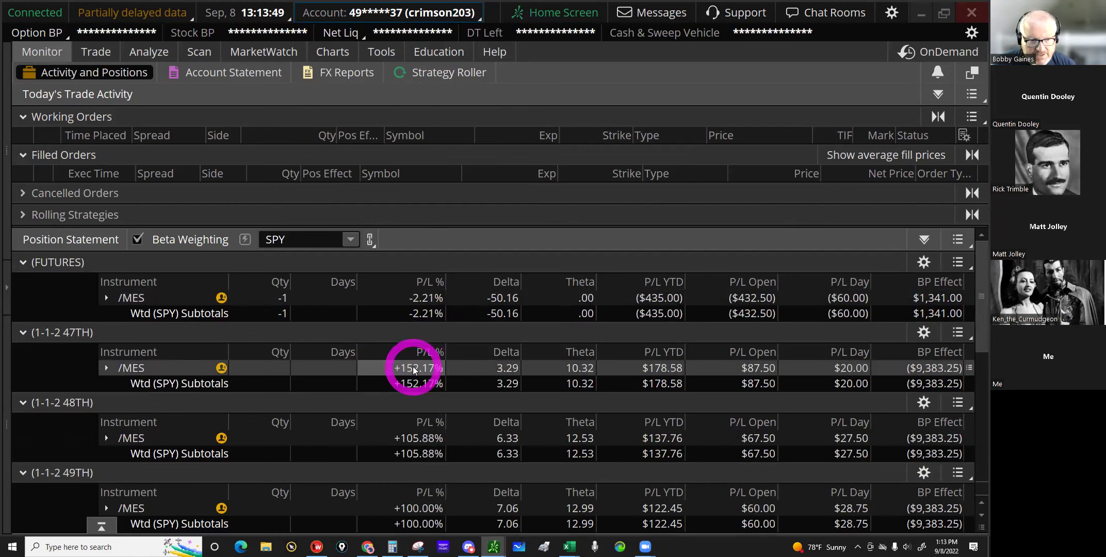
left_click(392, 304)
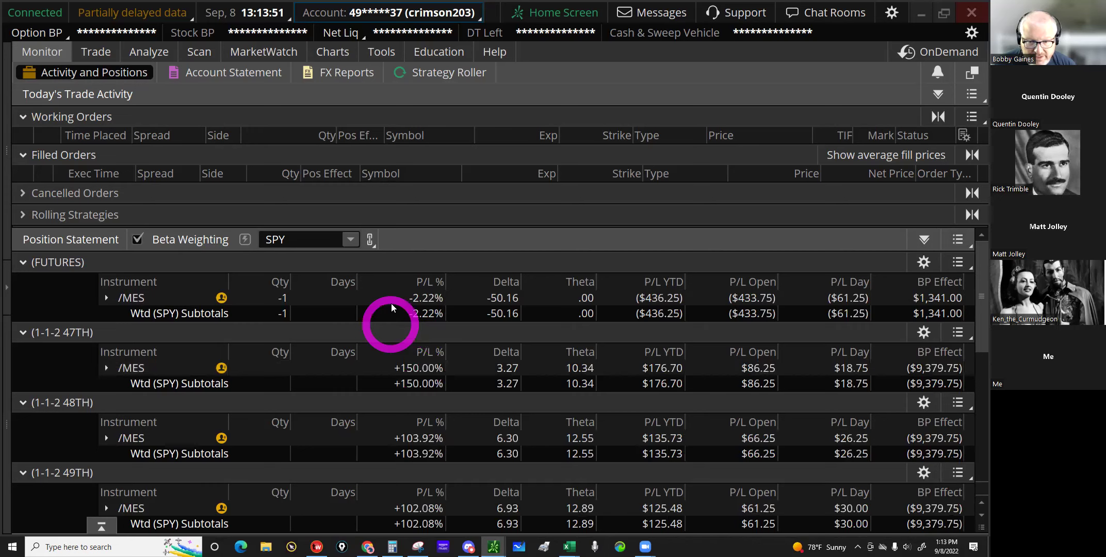
left_click(748, 298)
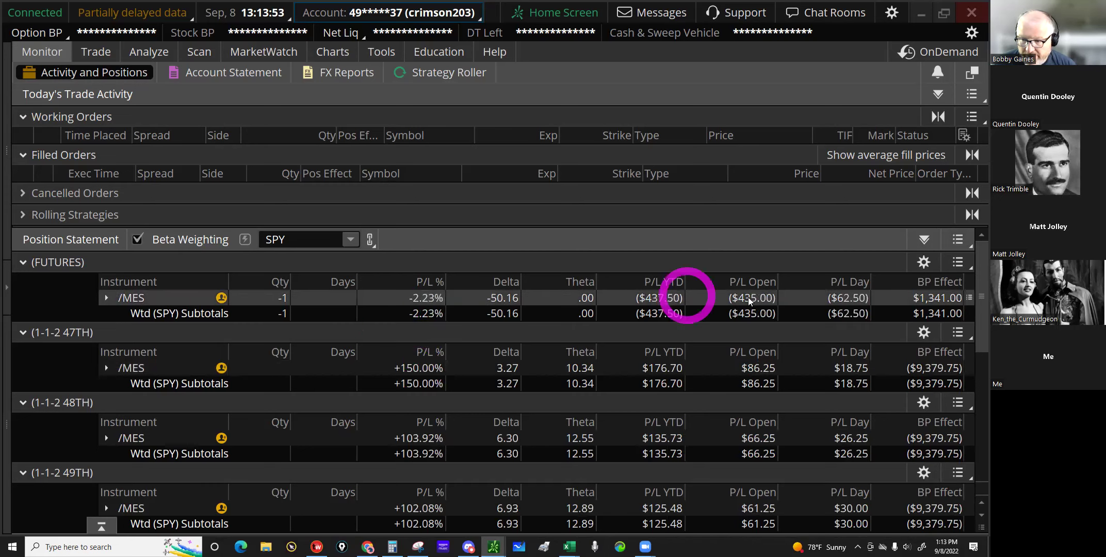
left_click(133, 303)
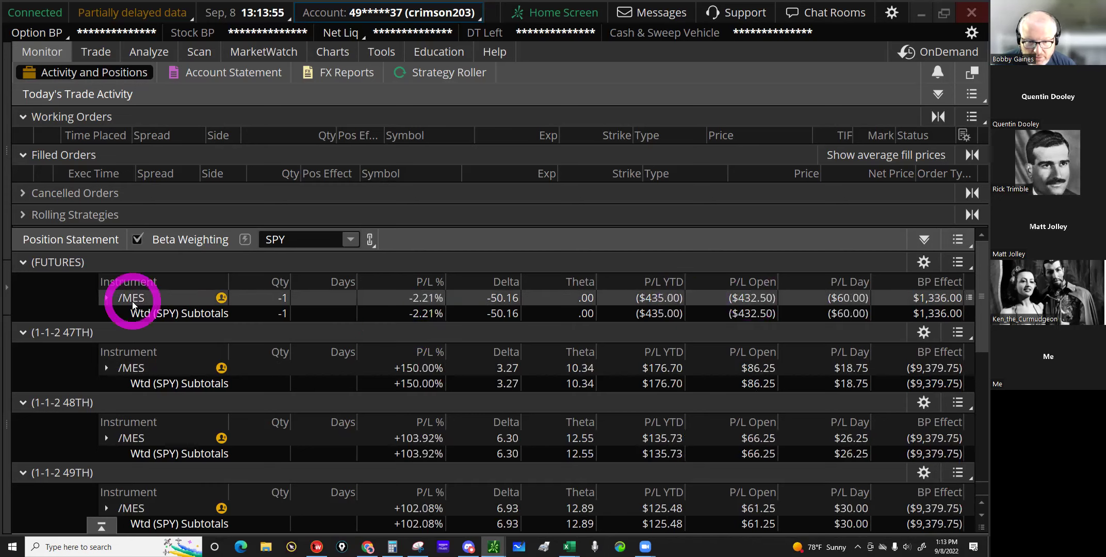
double_click(133, 305)
left_click(196, 320)
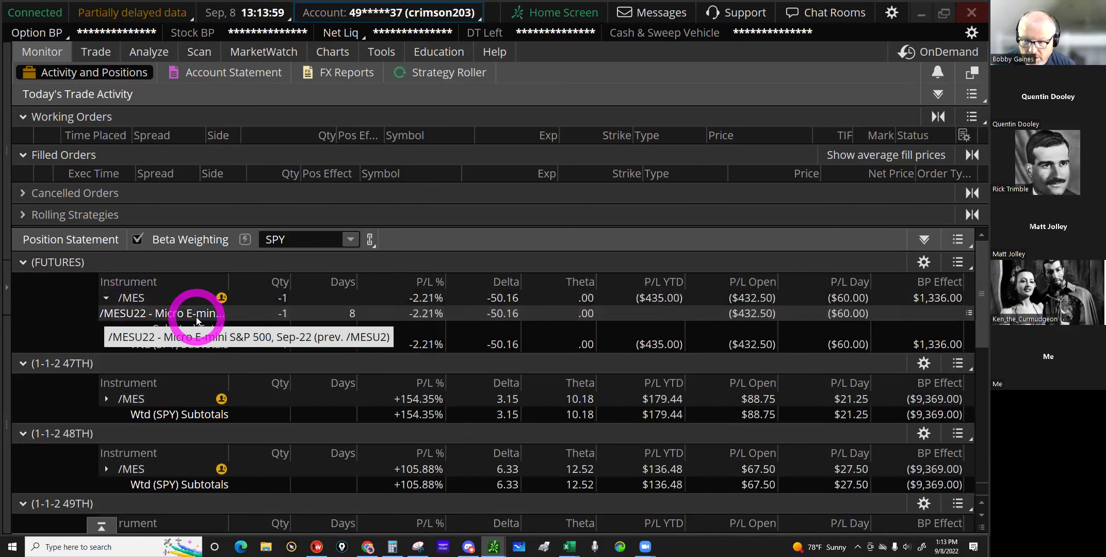
left_click(110, 298)
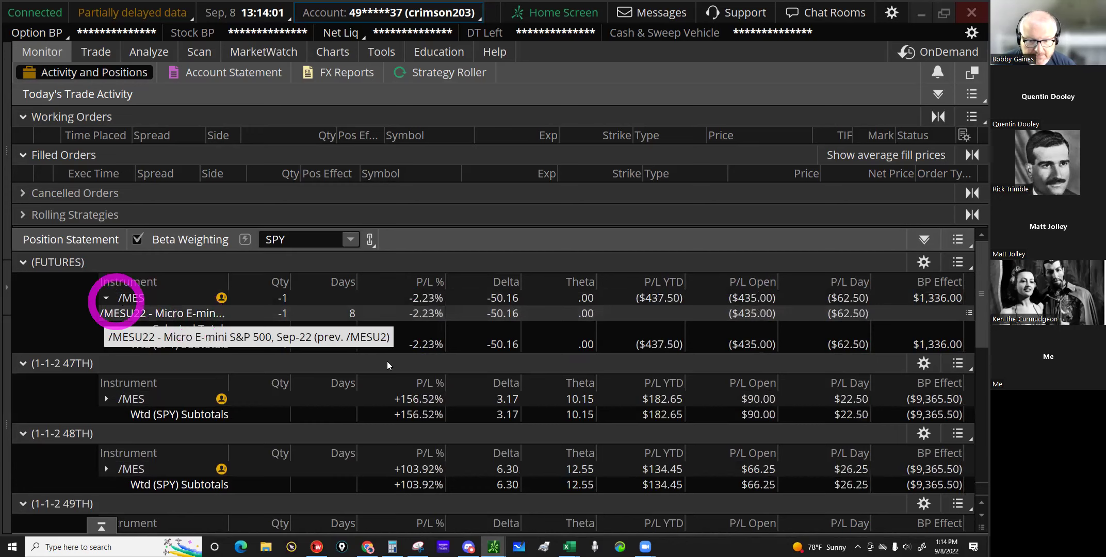
left_click(408, 369)
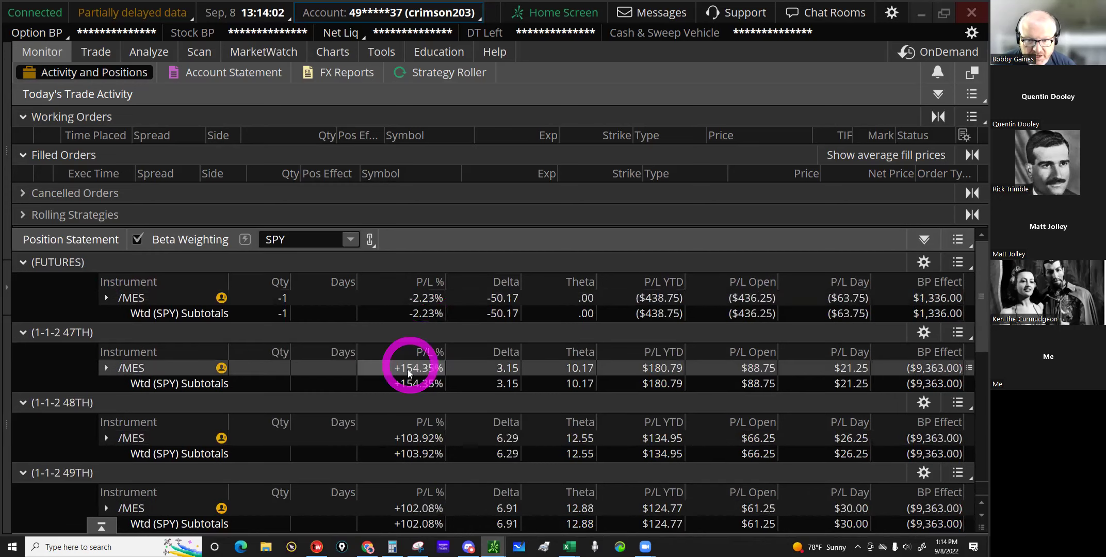
Step: Expand the /MES position in the 1-1-2 47TH group and examine its individual put legs
left_click(166, 368)
left_click(158, 368)
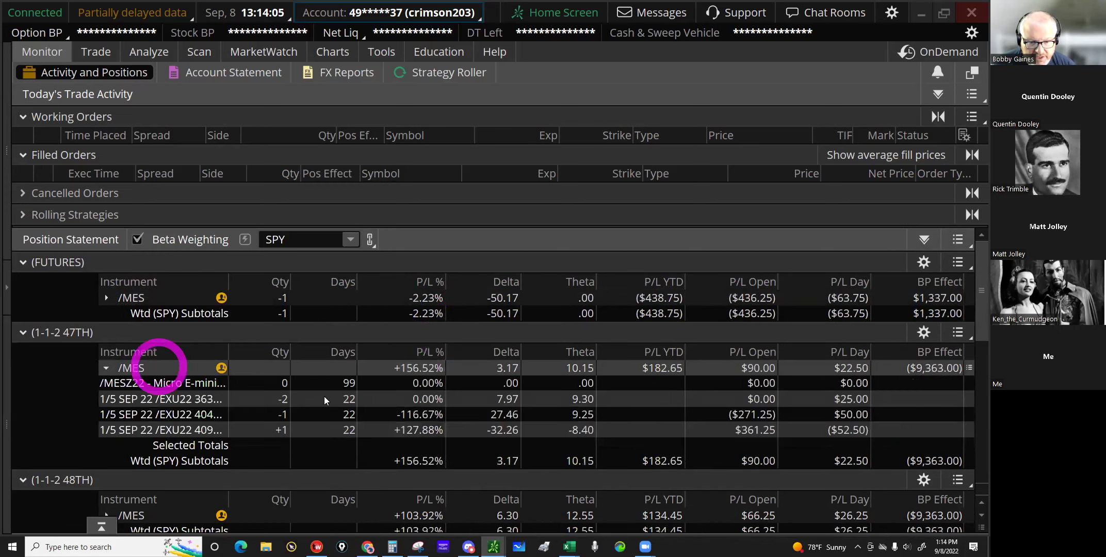
left_click(305, 399)
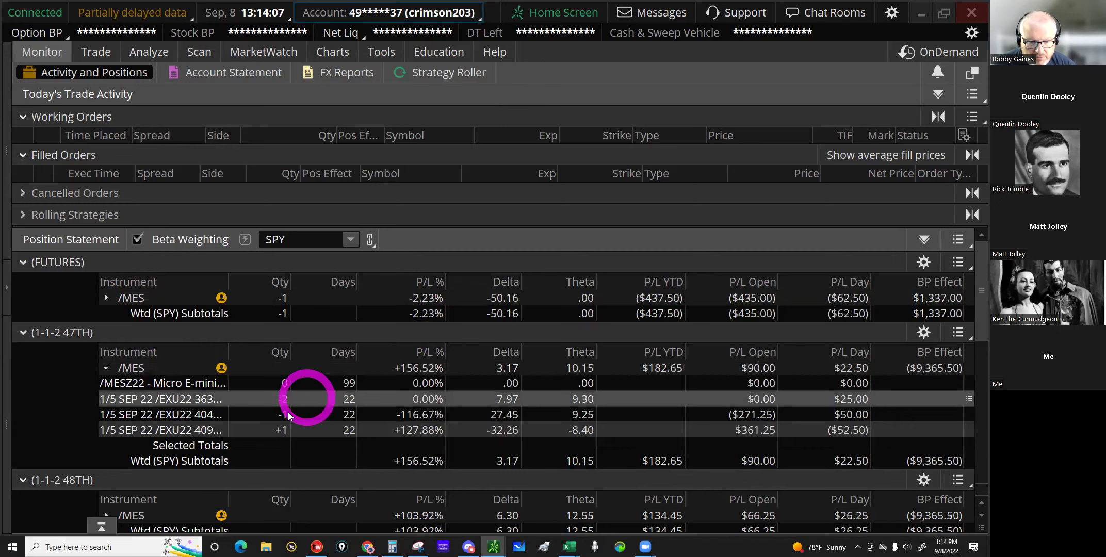
left_click(289, 414)
Step: Create a closing order selling the 1-1-2 47TH group's 4090/4040 put vertical, and collapse the order entry area without sending it
left_click(201, 414)
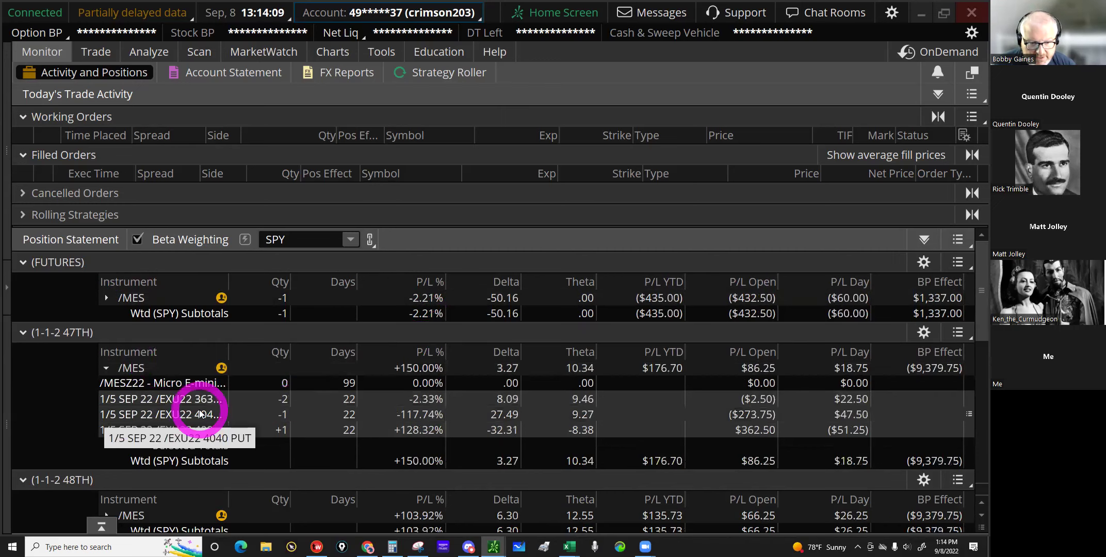
left_click(203, 433, "ctrl")
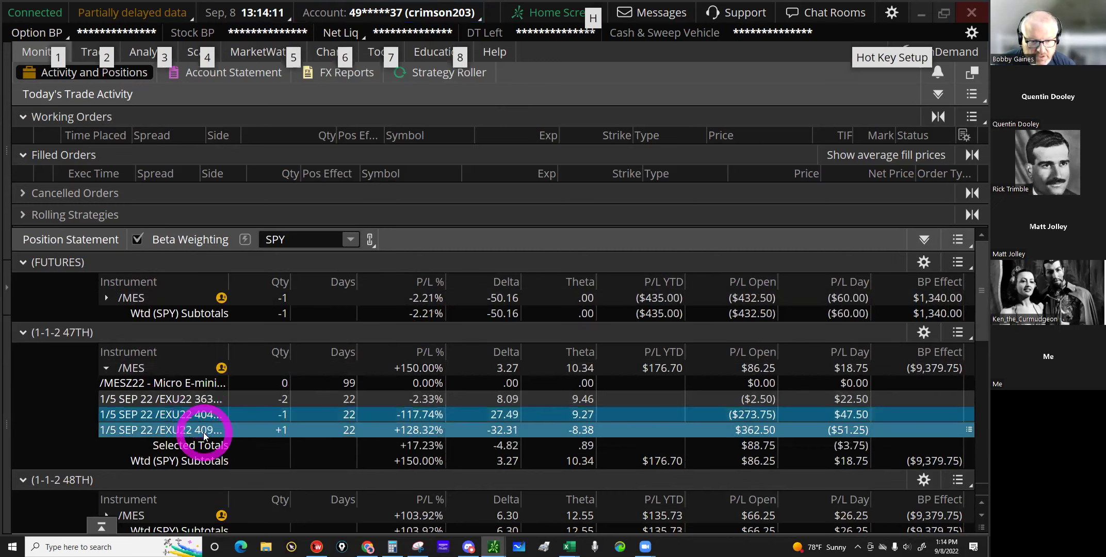
right_click(203, 432)
left_click(255, 326)
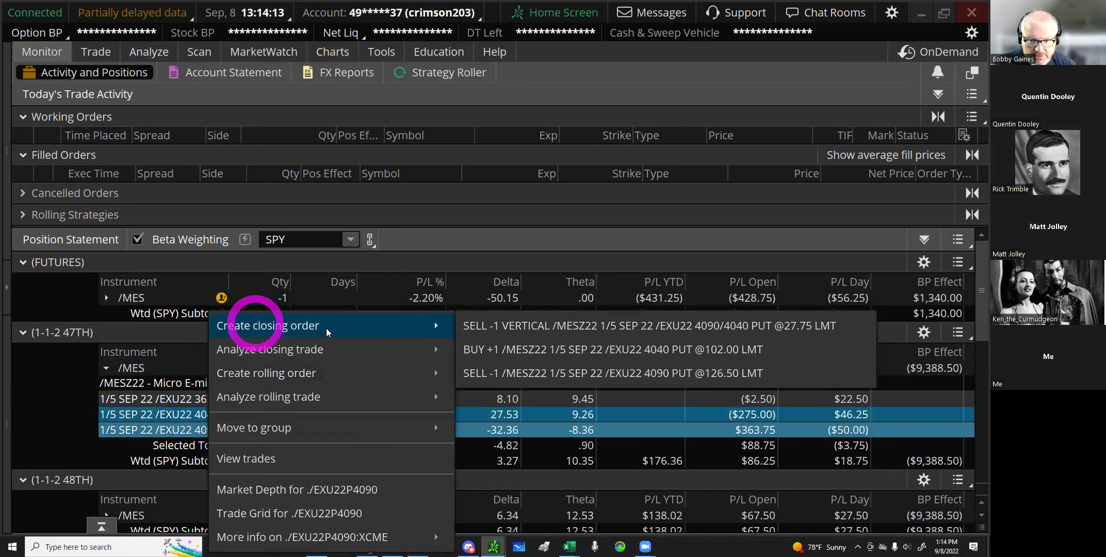
left_click(550, 327)
left_click(205, 290)
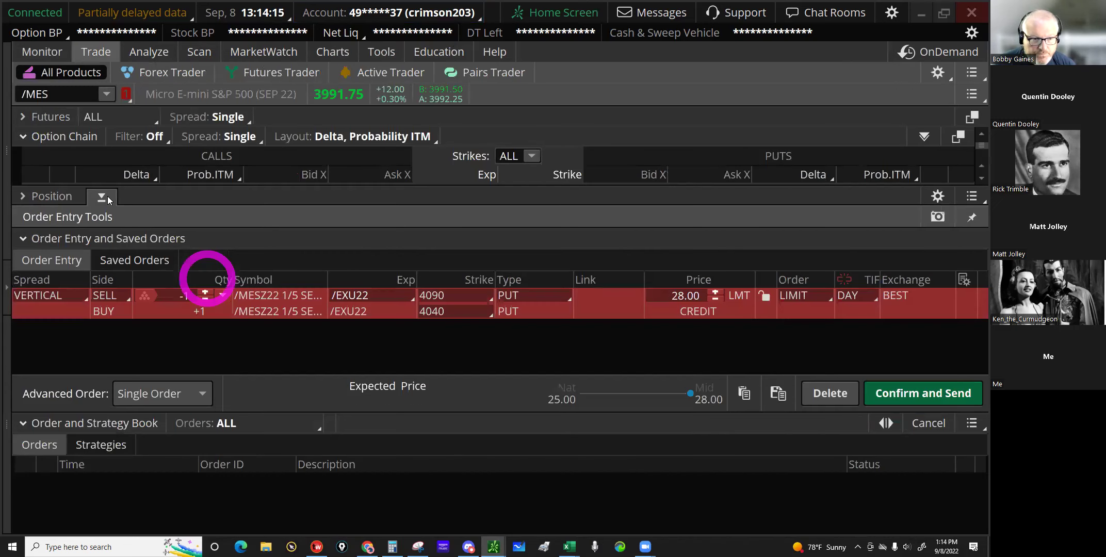
left_click(102, 196)
Step: Return to the positions and check the P/L and theta of the 1-1-2 47TH group's put leg with quantity -2
left_click(39, 53)
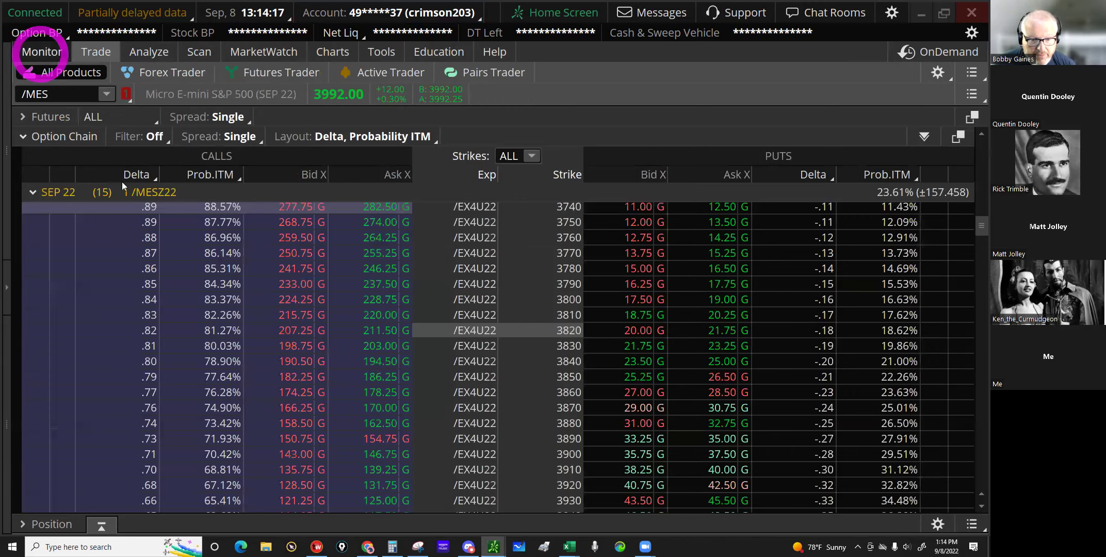
left_click(63, 105)
left_click(356, 397)
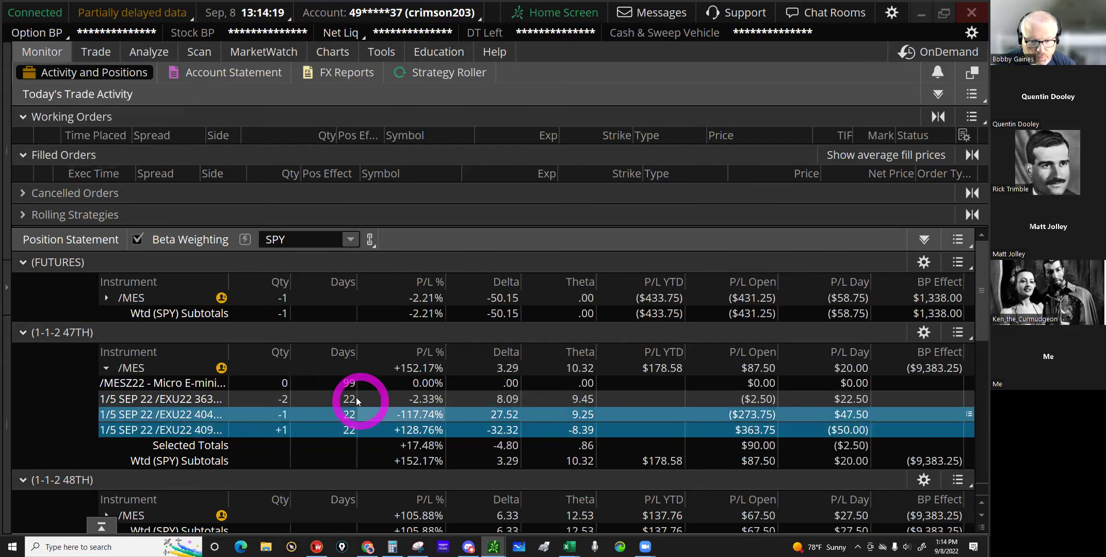
left_click(732, 397)
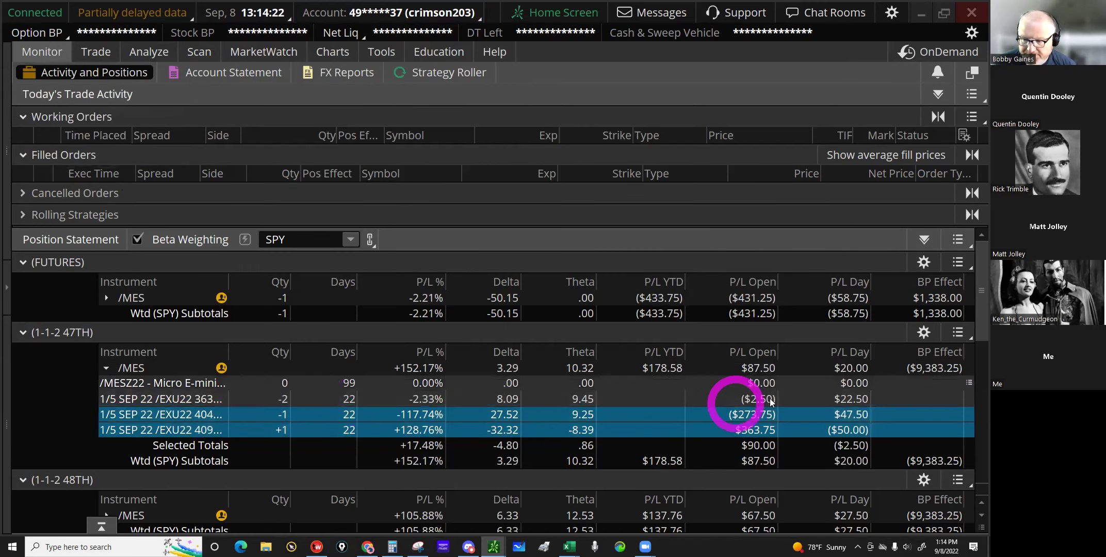
left_click(617, 401)
left_click(578, 398)
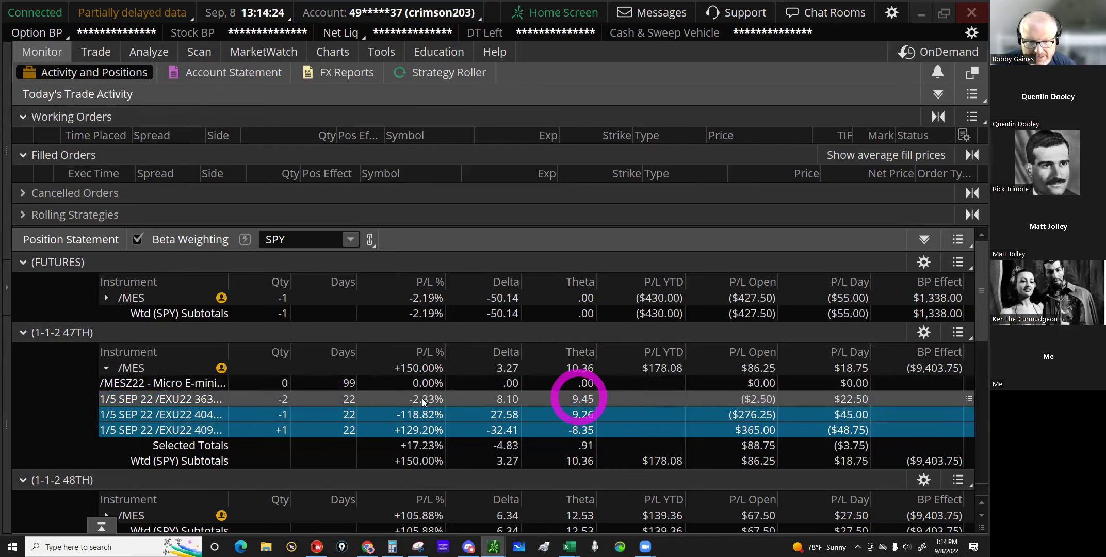
left_click(299, 405)
left_click(212, 398)
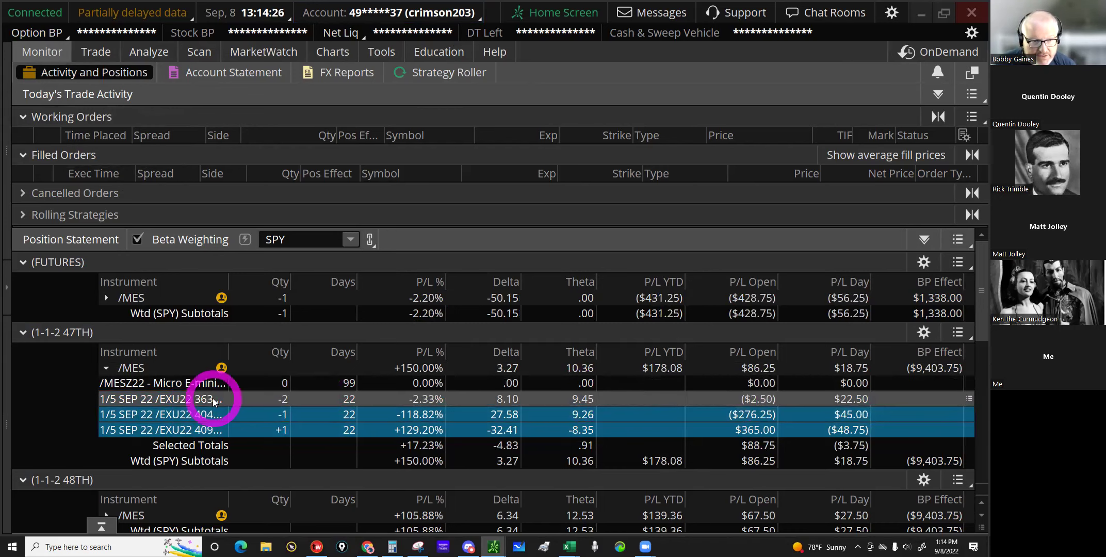
Step: Add a buy of the 3630 put from the 22-day SEP 22 /MES chain to the 4090/4040 closing order
left_click(92, 53)
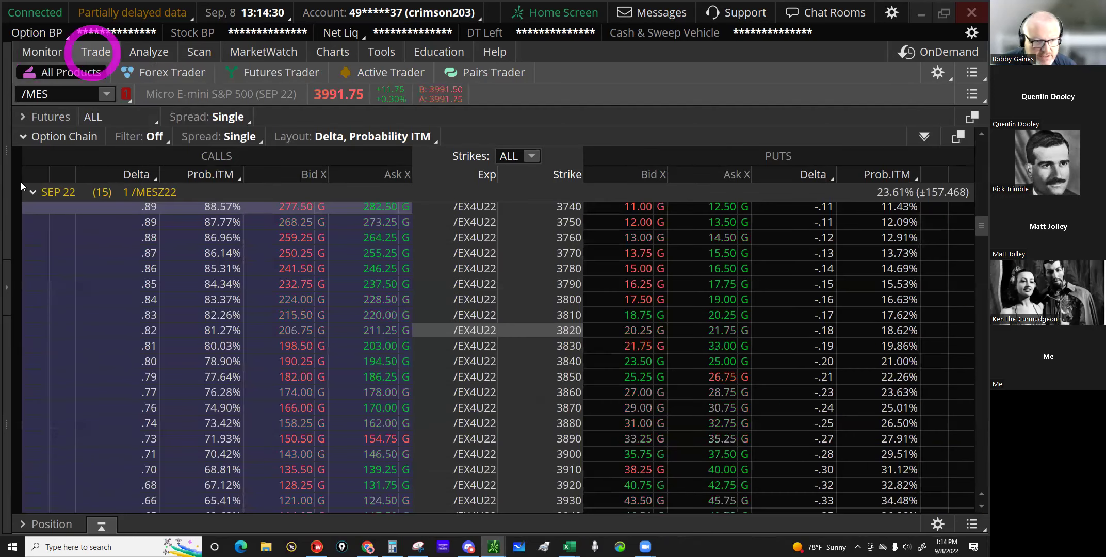
left_click(34, 193)
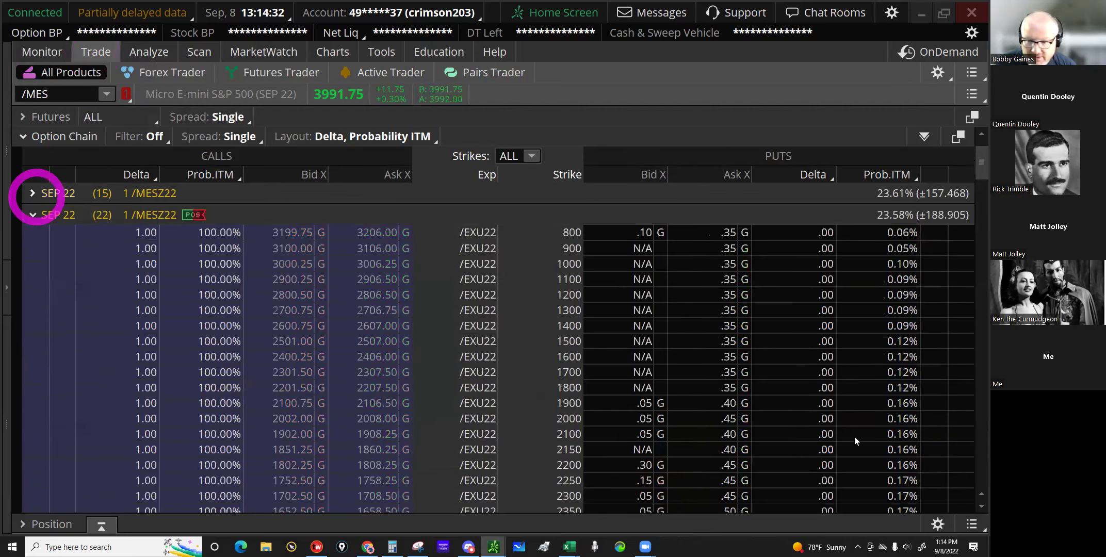
scroll(854, 436, "down", 1)
scroll(812, 437, "down", 4)
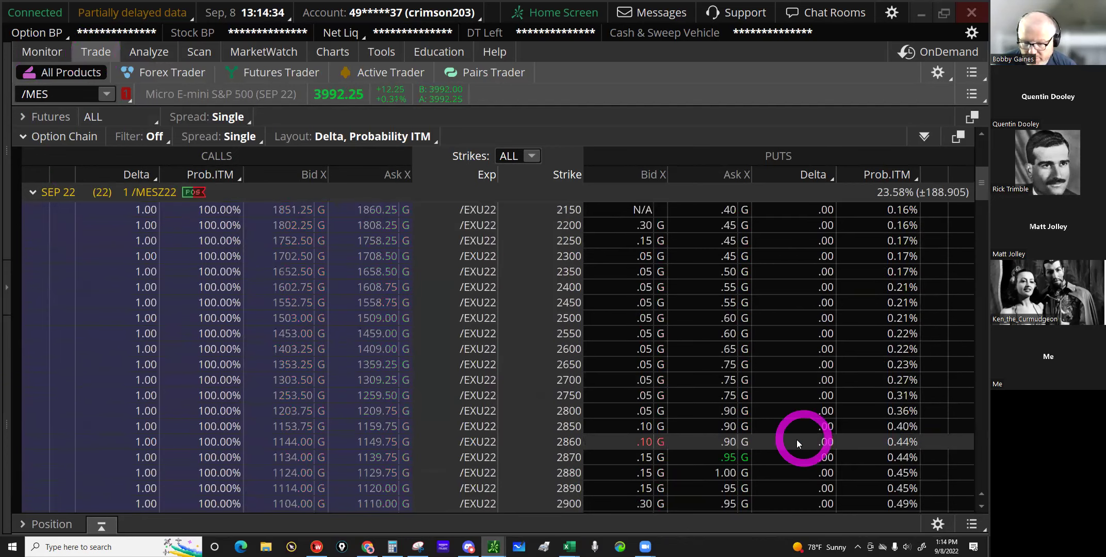
scroll(797, 442, "down", 4)
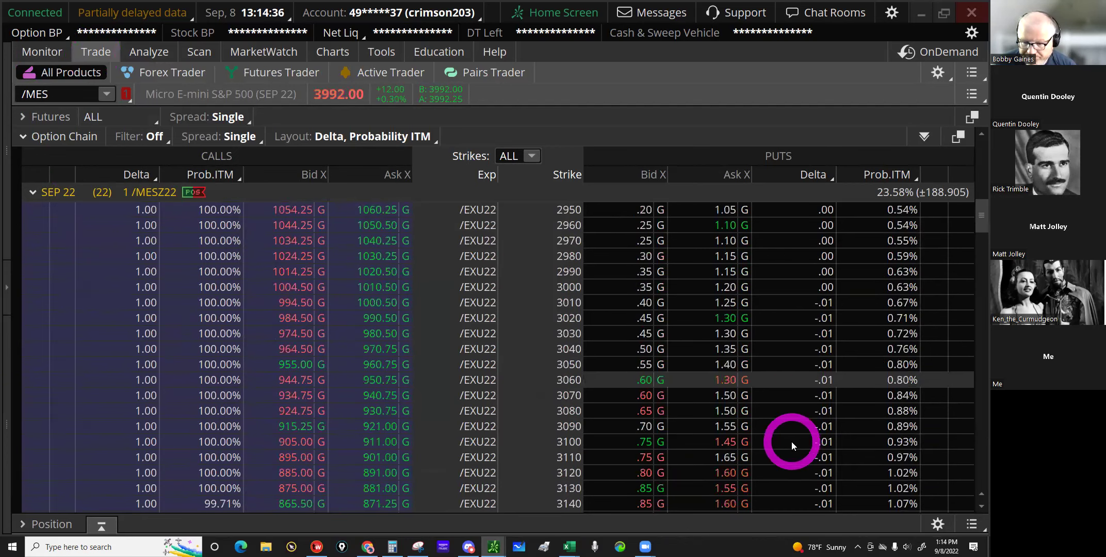
scroll(791, 441, "down", 7)
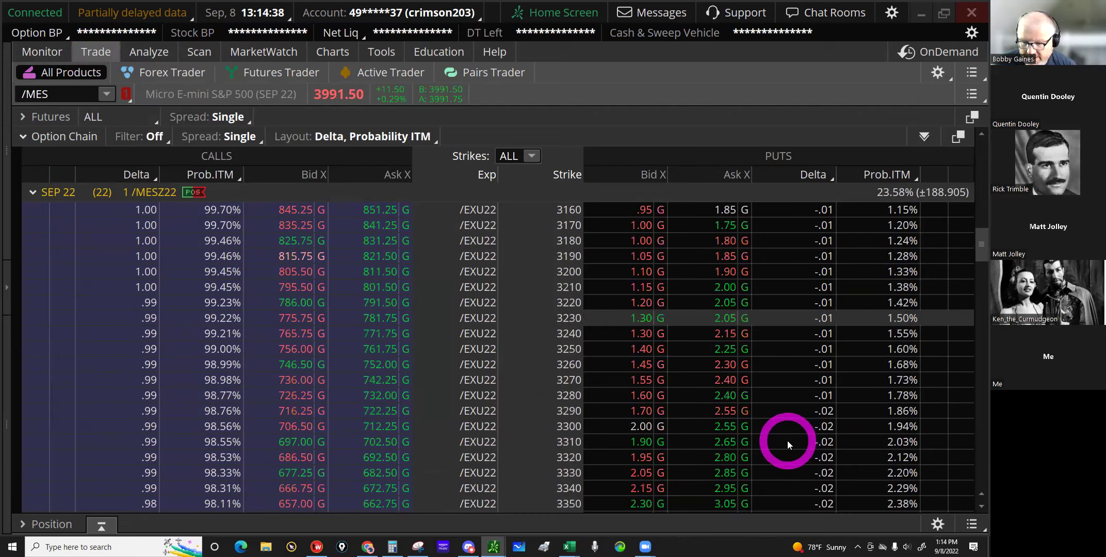
scroll(788, 442, "down", 5)
scroll(787, 443, "down", 4)
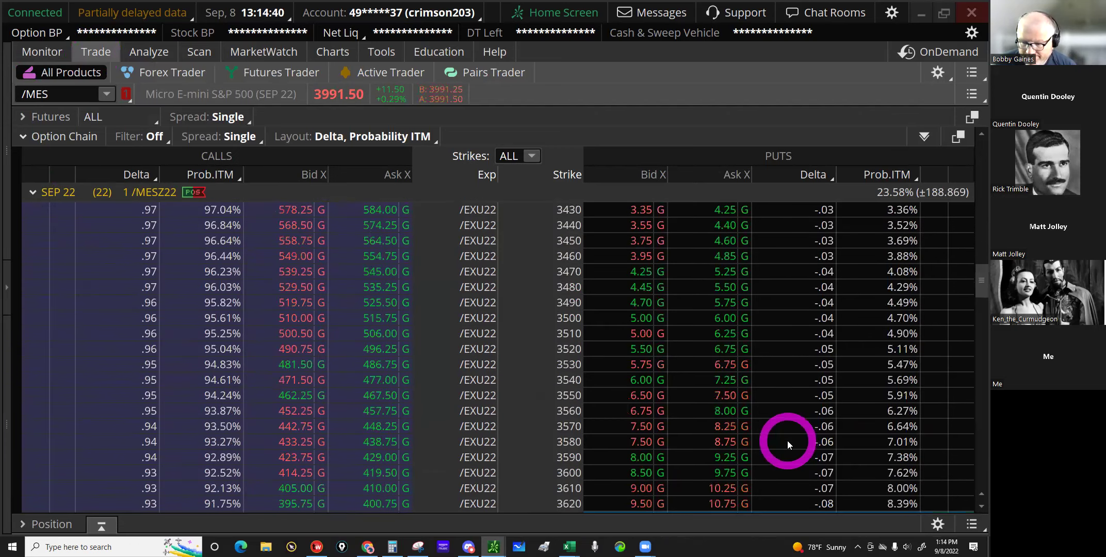
scroll(787, 441, "down", 1)
left_click(732, 456)
key("alt")
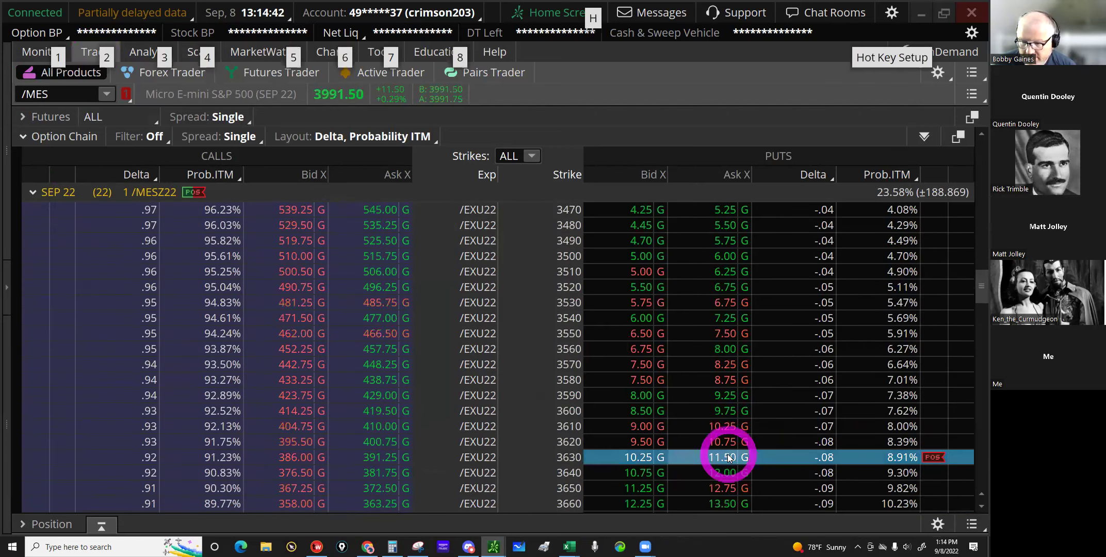
Step: Set the 3630 put leg's quantity to +2 and send the 4090/4040/3630 closing order at a 5.75 credit limit
left_click(228, 332)
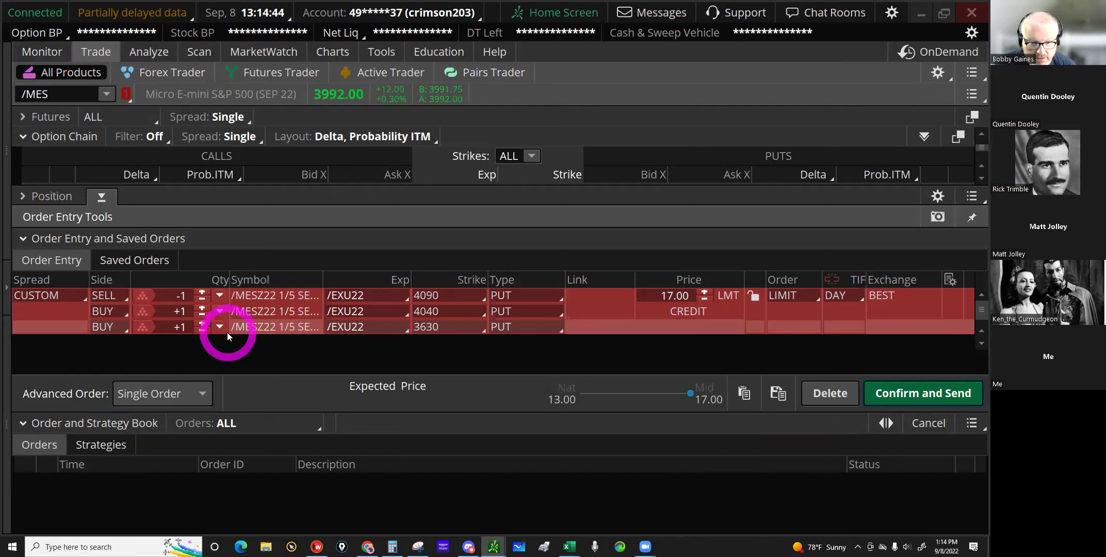
left_click(201, 324)
left_click(558, 356)
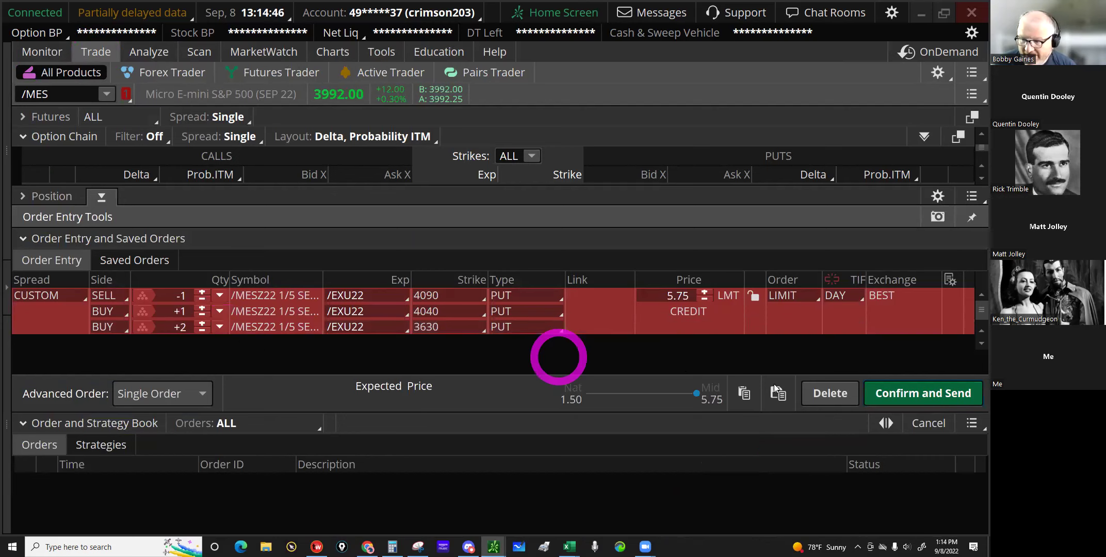
left_click(902, 395)
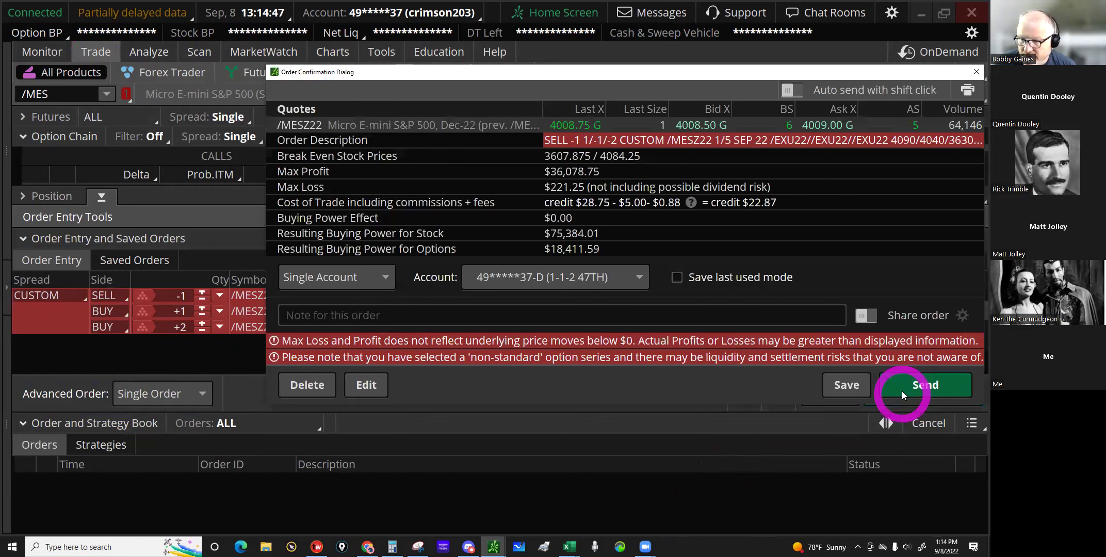
left_click(902, 391)
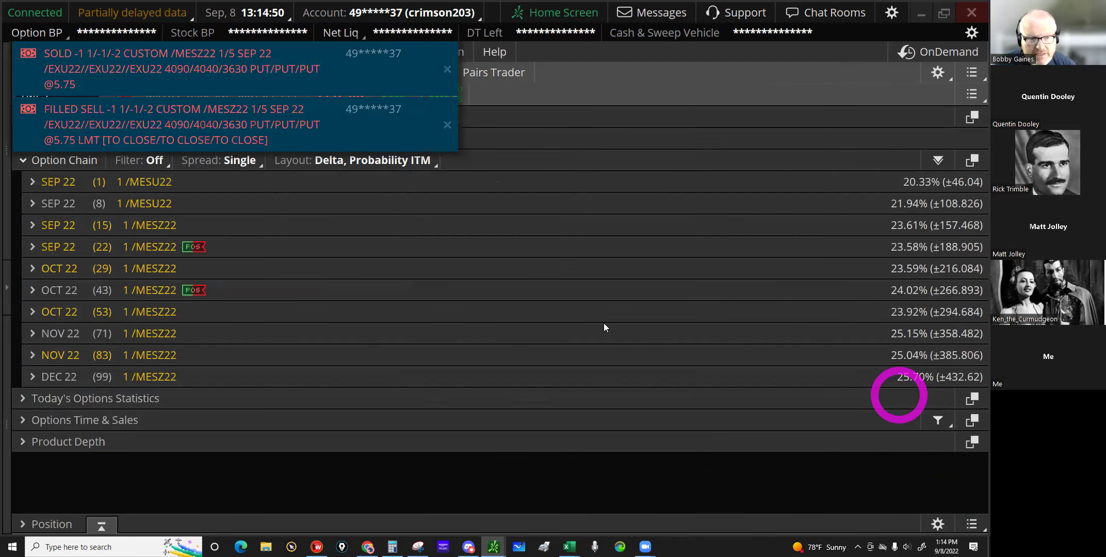
Step: Return to the activity and positions view and check the filled closing order and the 1-1-2 47TH group
left_click(605, 326)
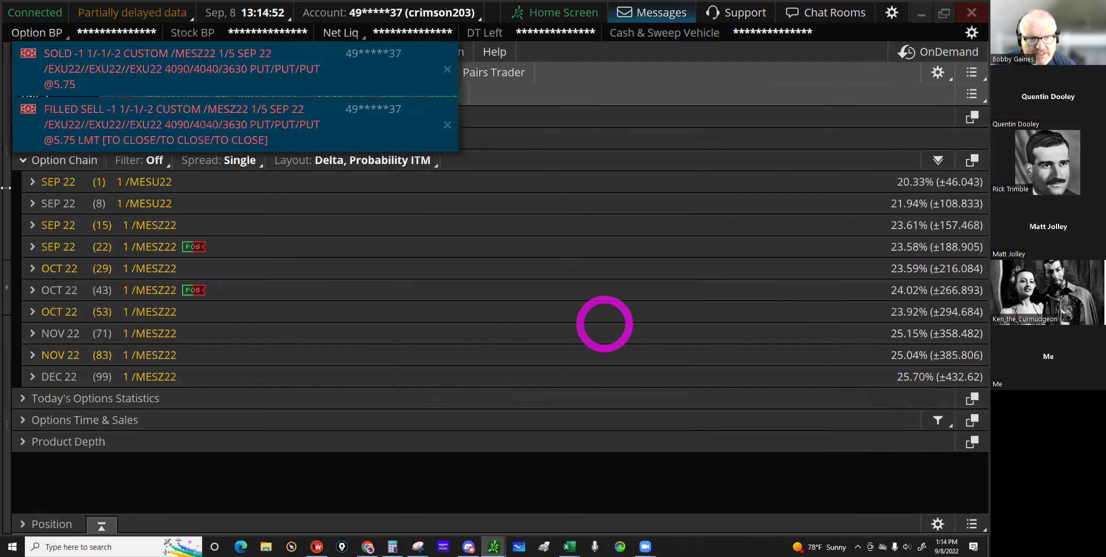
left_click(31, 67)
left_click(32, 43)
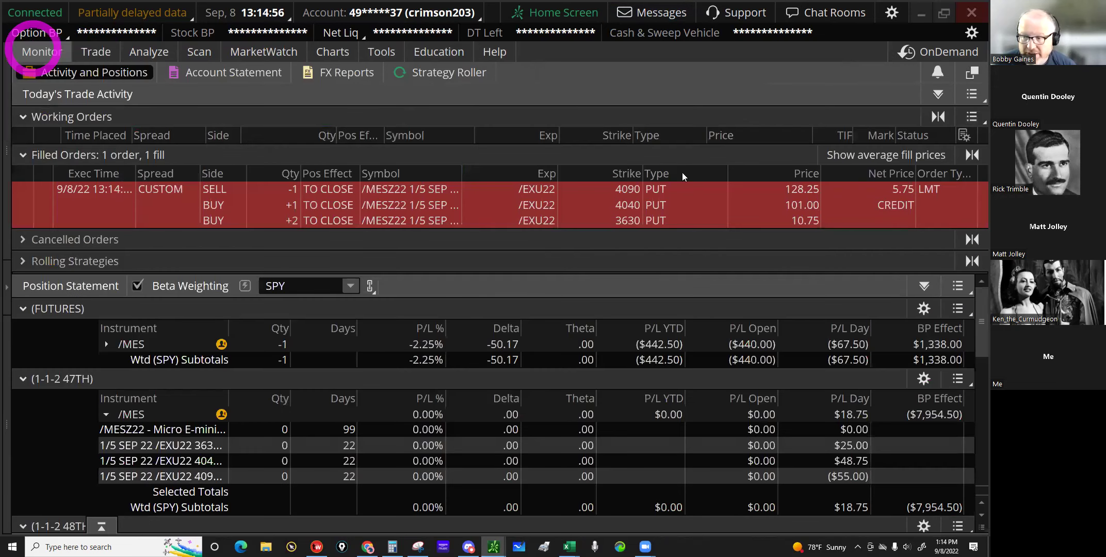
left_click(682, 173)
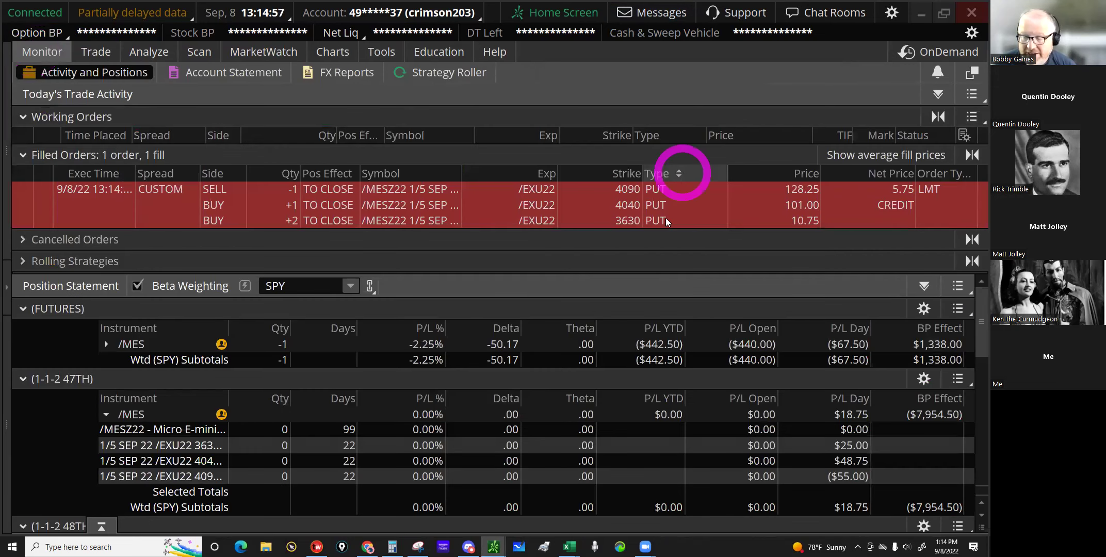
left_click(118, 417)
Step: Switch to the Sweet Bobby Spreadsheet in Excel and enter -5.75 as the 1-1-2 47TH closing debit price on the Micros sheet
left_click(630, 551)
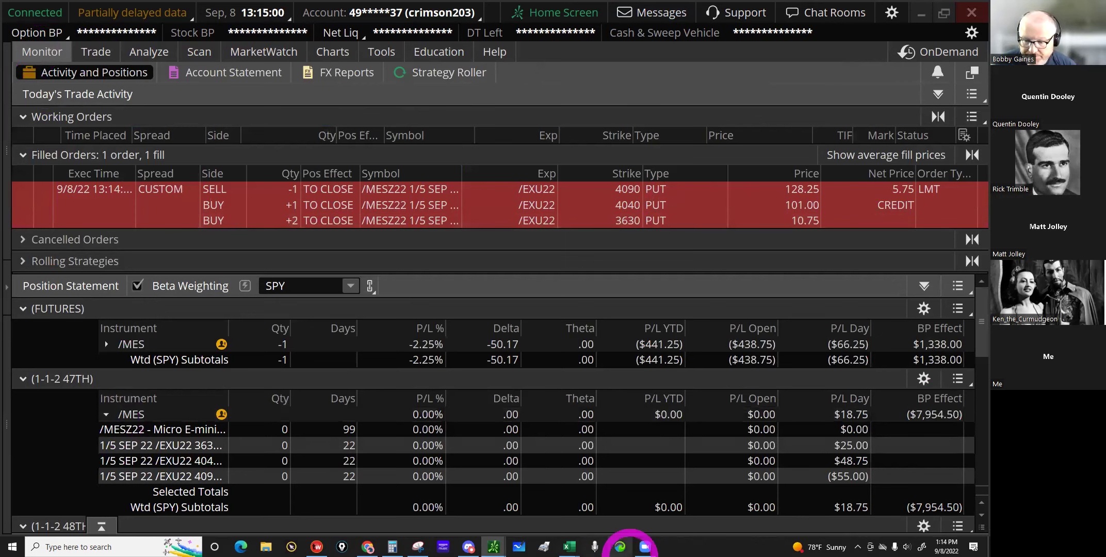
mouse_move(570, 547)
left_click(531, 508)
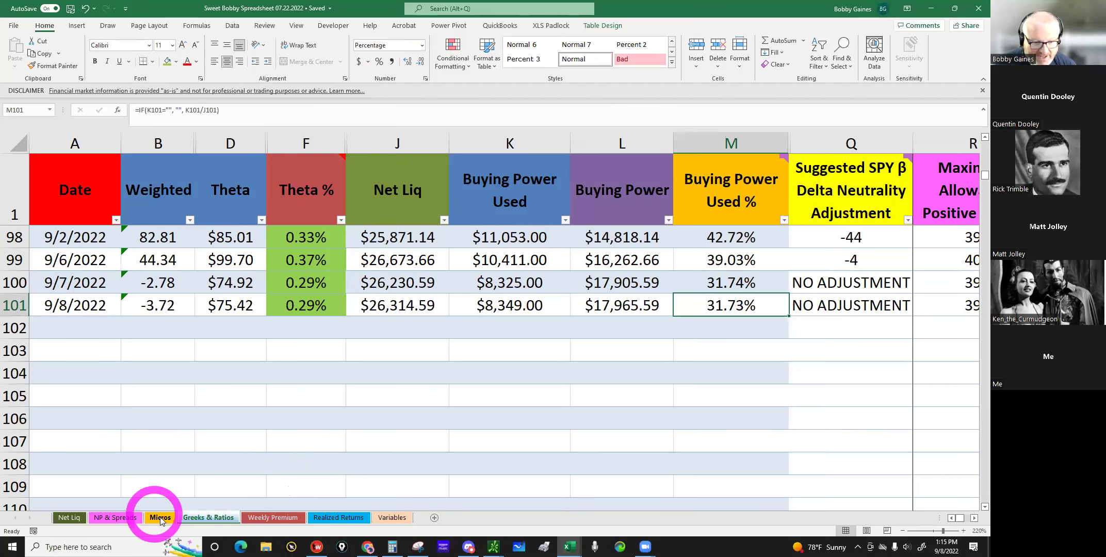
left_click(161, 518)
left_click(321, 358)
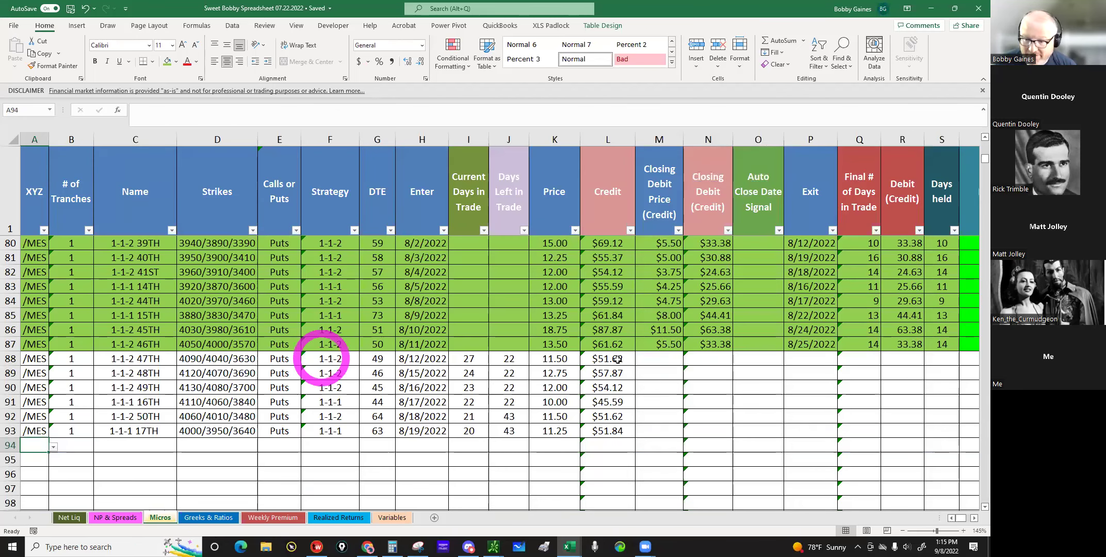
left_click(659, 358)
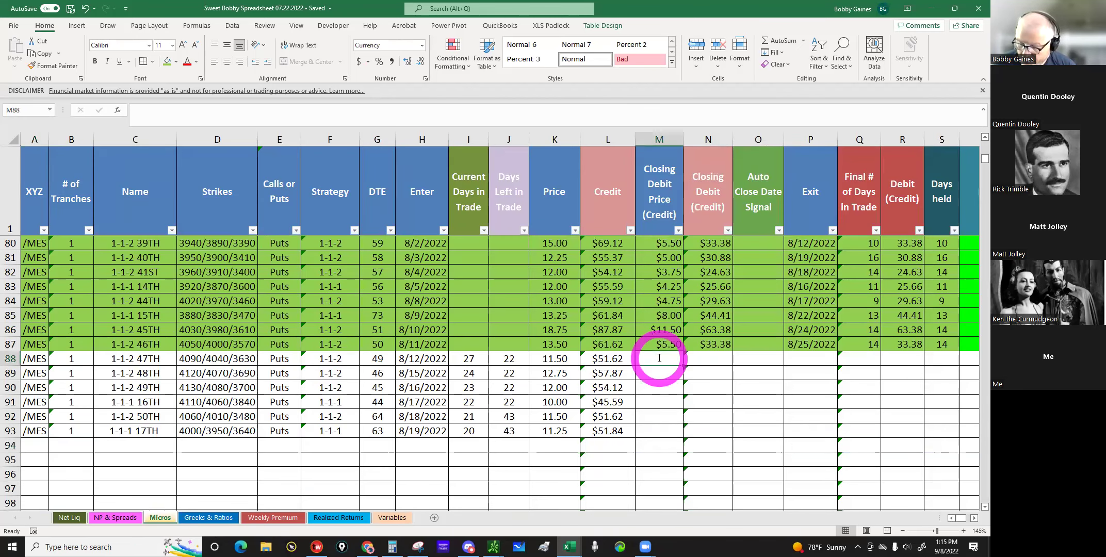
type("5.75")
left_click(639, 360)
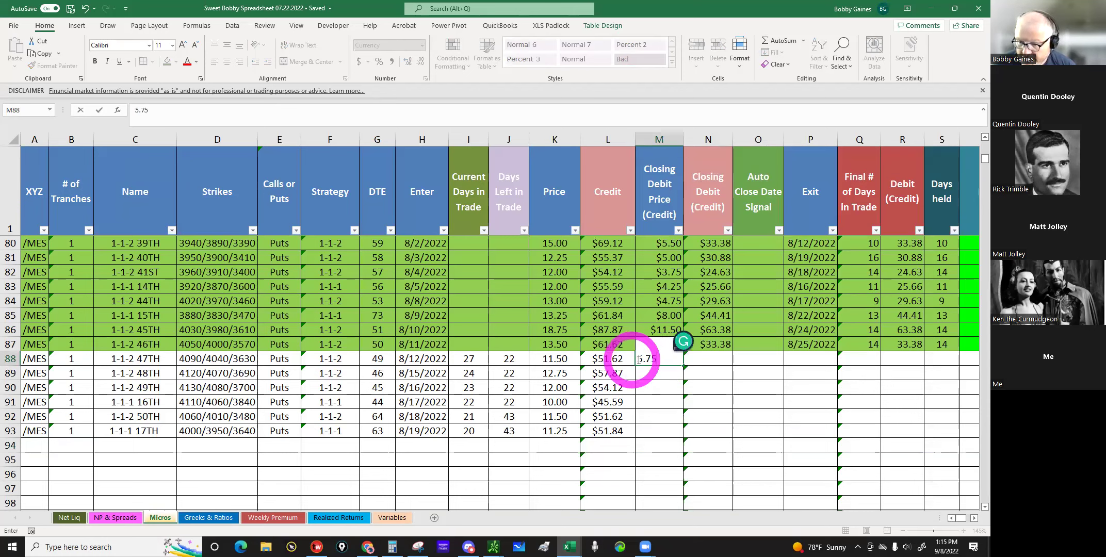
left_click(638, 359)
type("-")
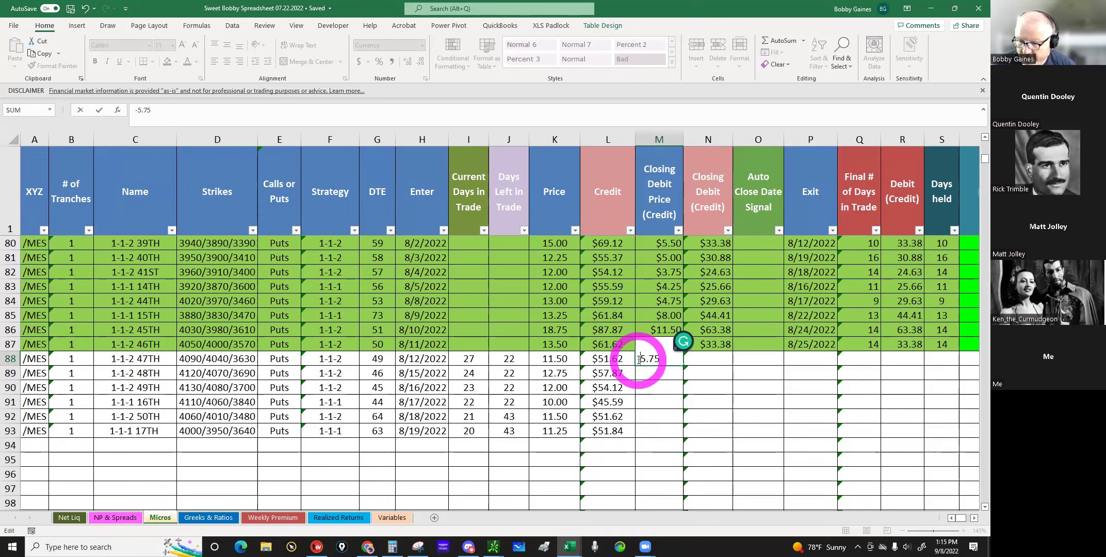
Step: Enter 9/8/22 as the exit date of the 1-1-2 47TH trade
left_click(812, 352)
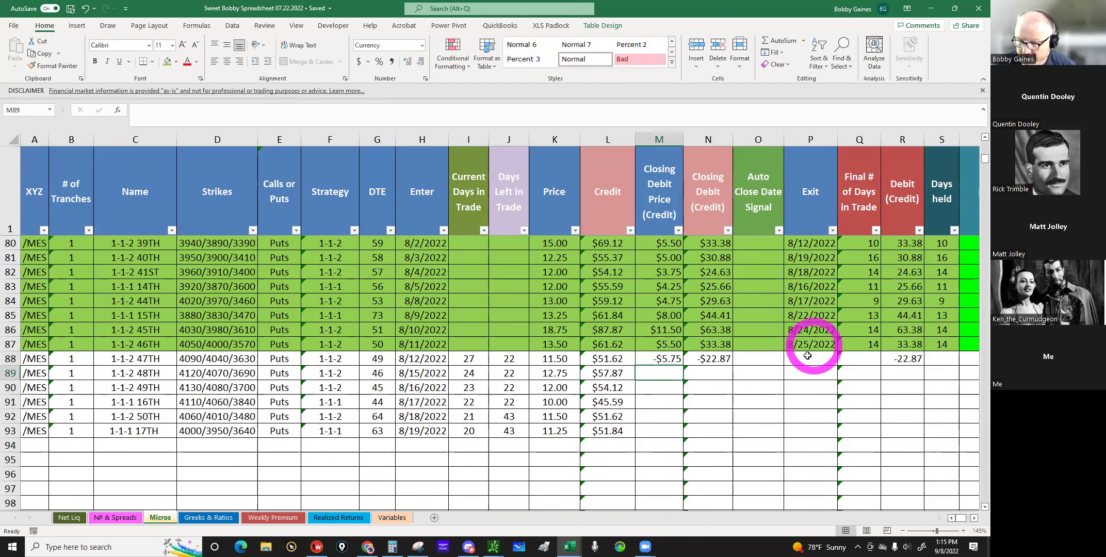
left_click(807, 356)
type("9")
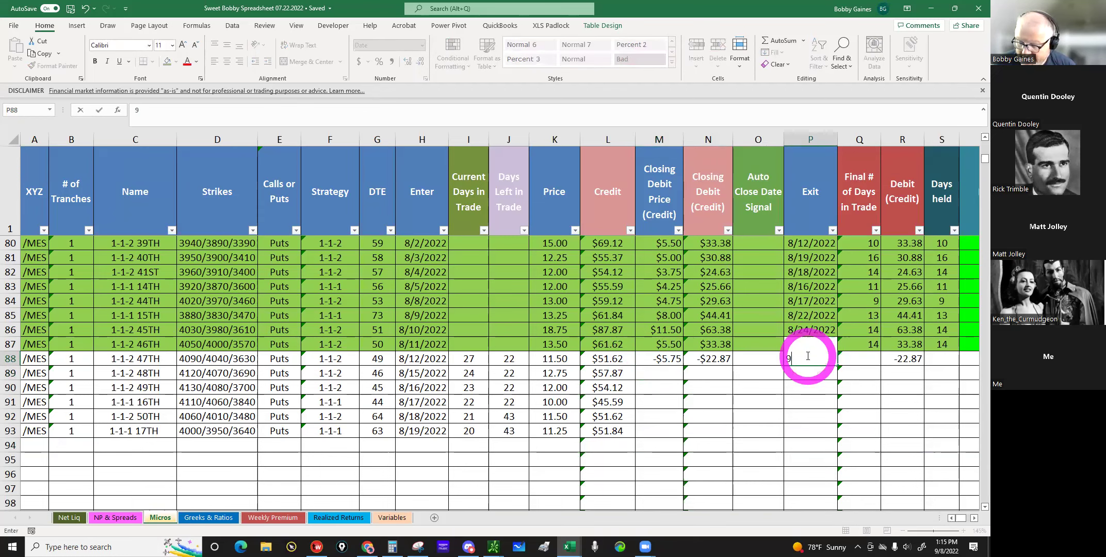
type("/8/22")
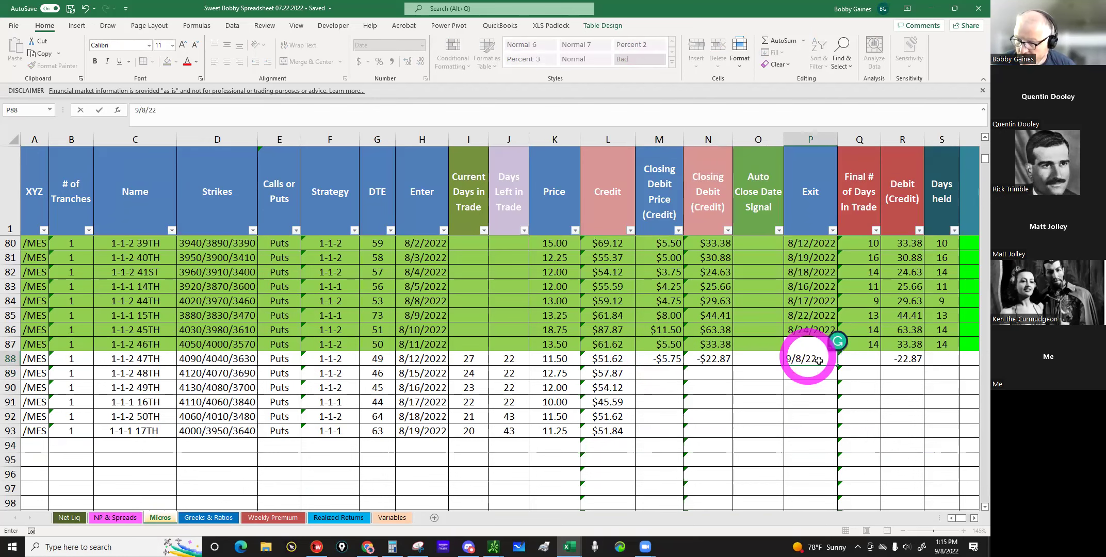
key("Return")
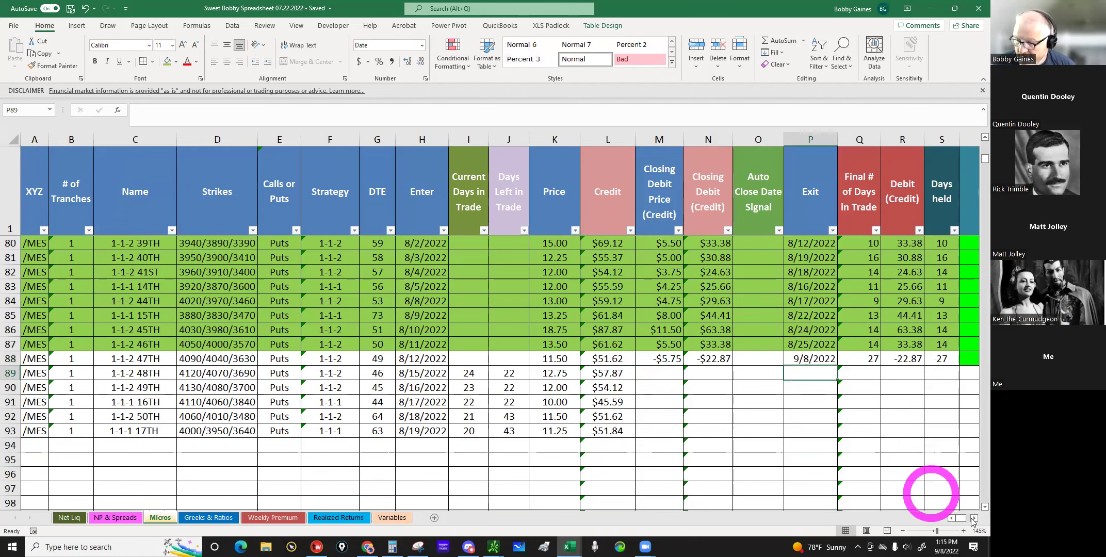
Step: Check the 1-1-2 47TH trade's P/L and fill its row from column A to X with the green of the closed trades
left_click(973, 518)
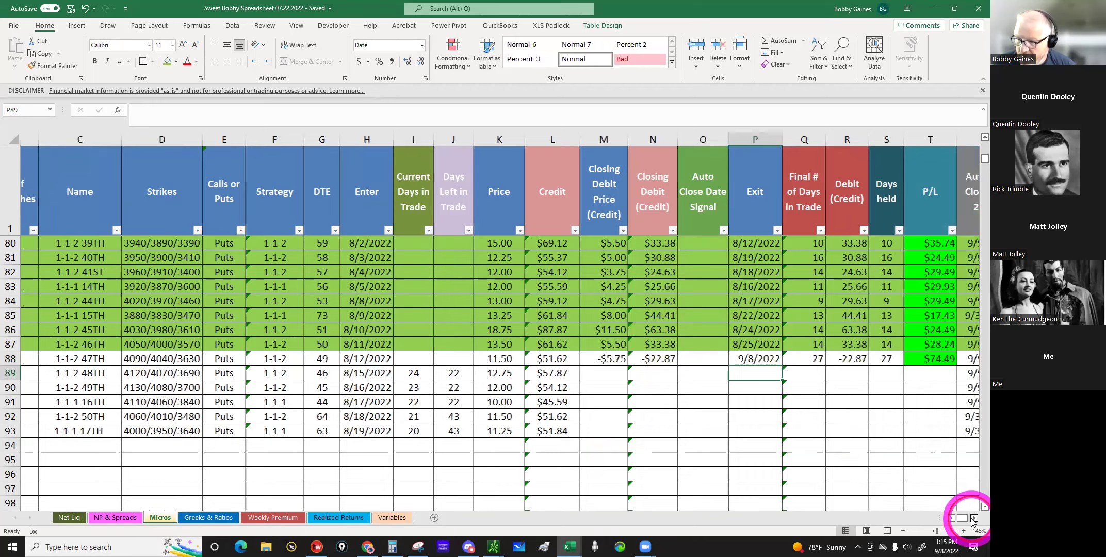
left_click(973, 518)
left_click(972, 518)
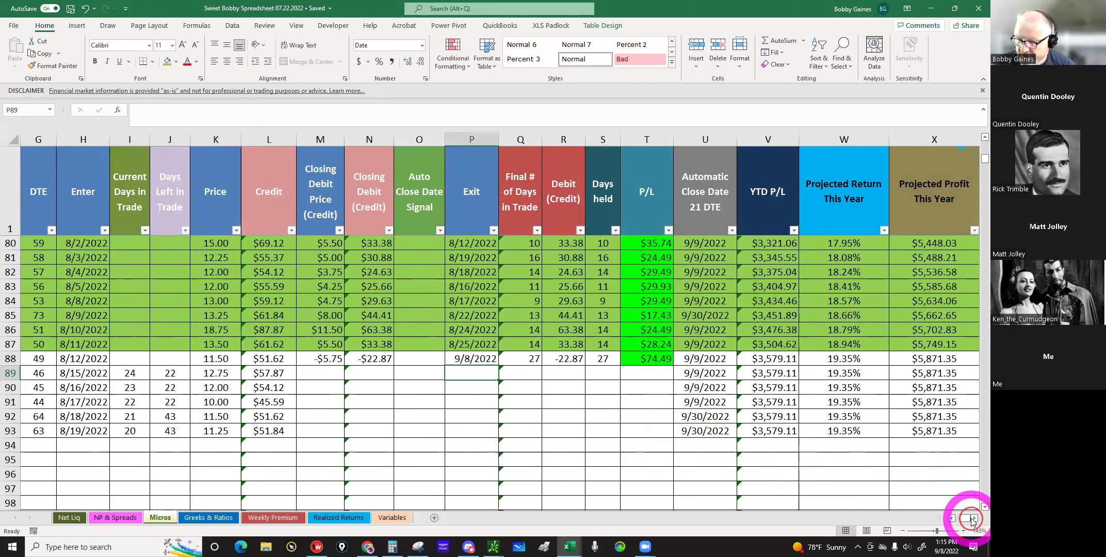
left_click(972, 519)
left_click_drag(876, 361, 721, 344)
left_click_drag(392, 339, 4, 360)
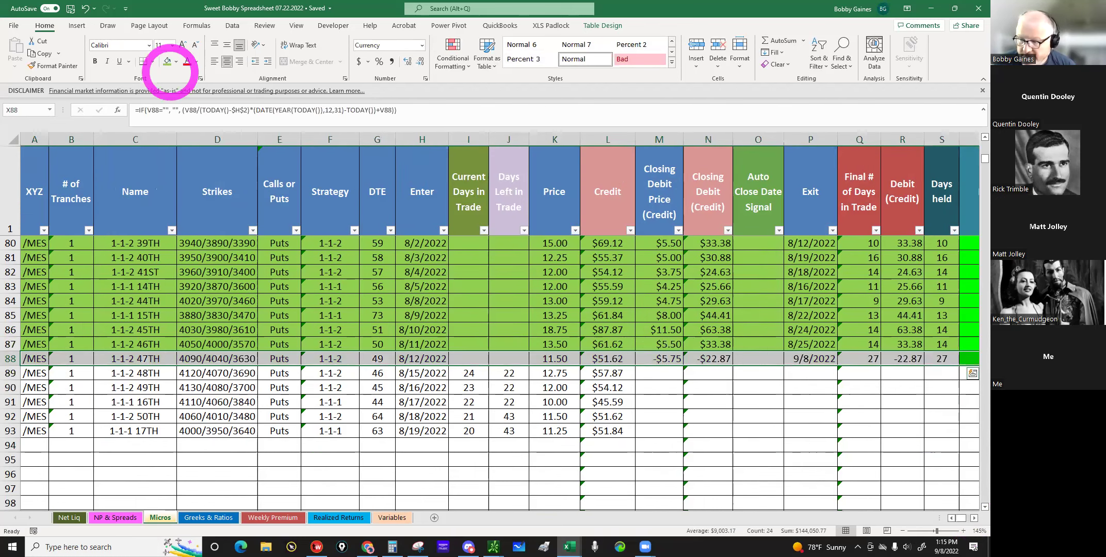
left_click(168, 62)
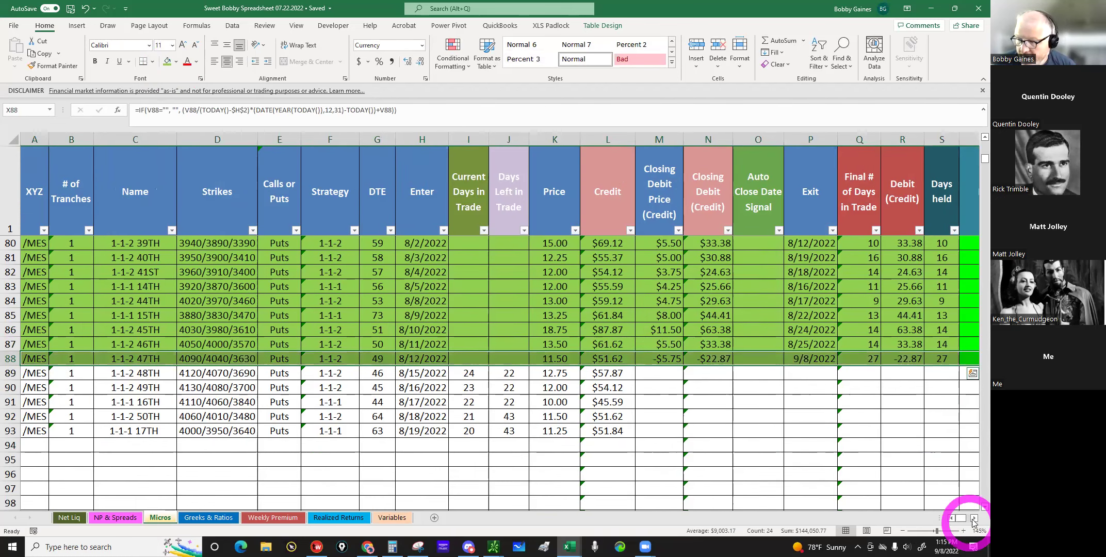
Step: Open the recent Profit Calendar workbook and go to its September 2022 sheet
left_click(974, 518)
left_click(974, 518)
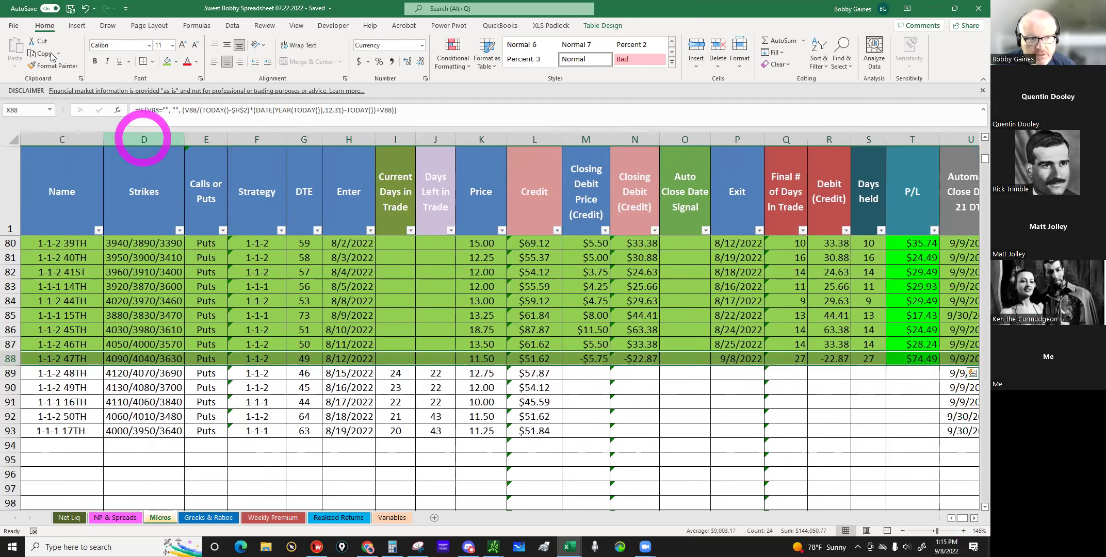
left_click(14, 27)
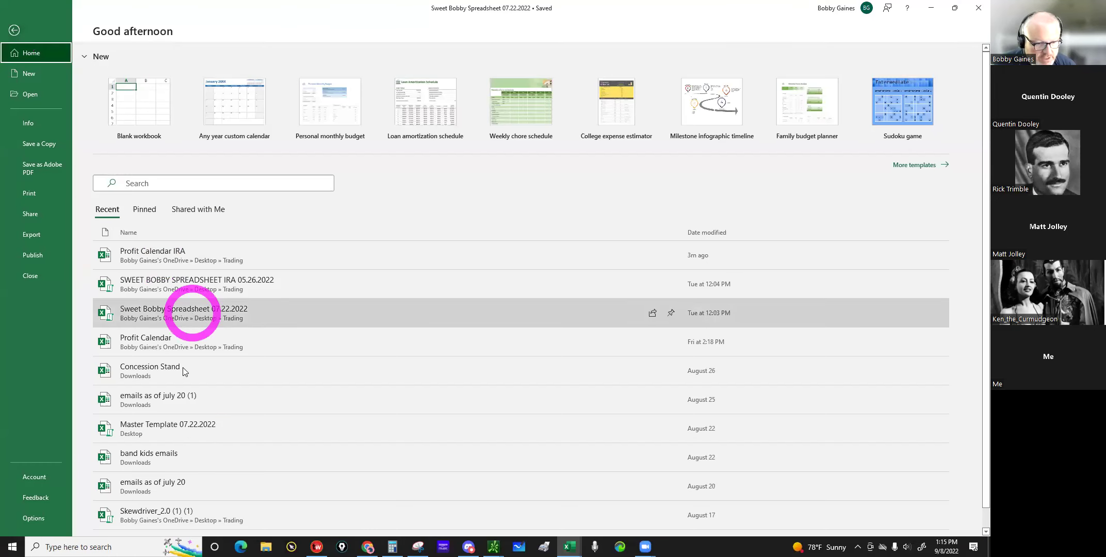
key("Escape")
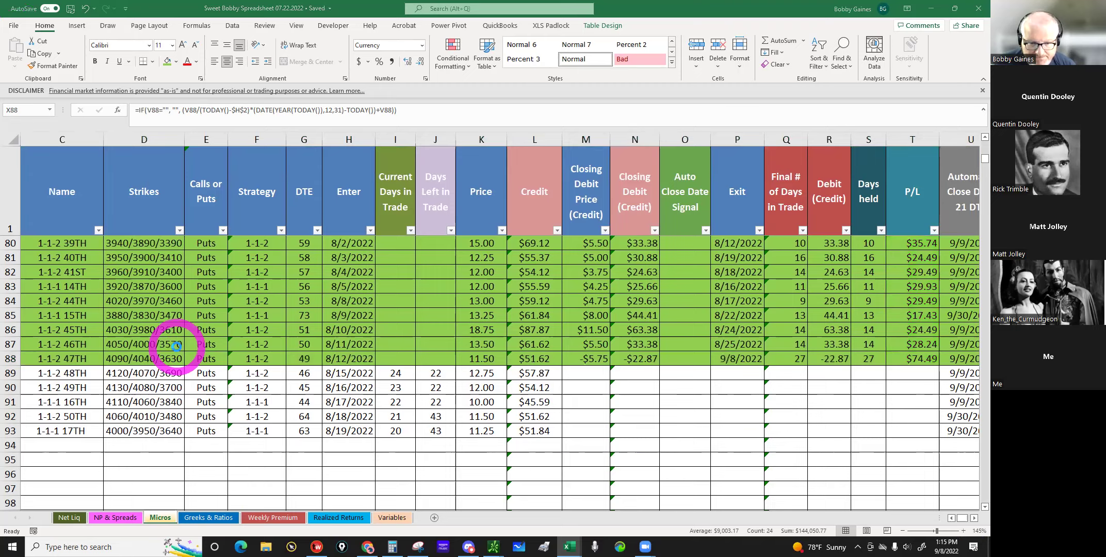
key("ctrl+Tab")
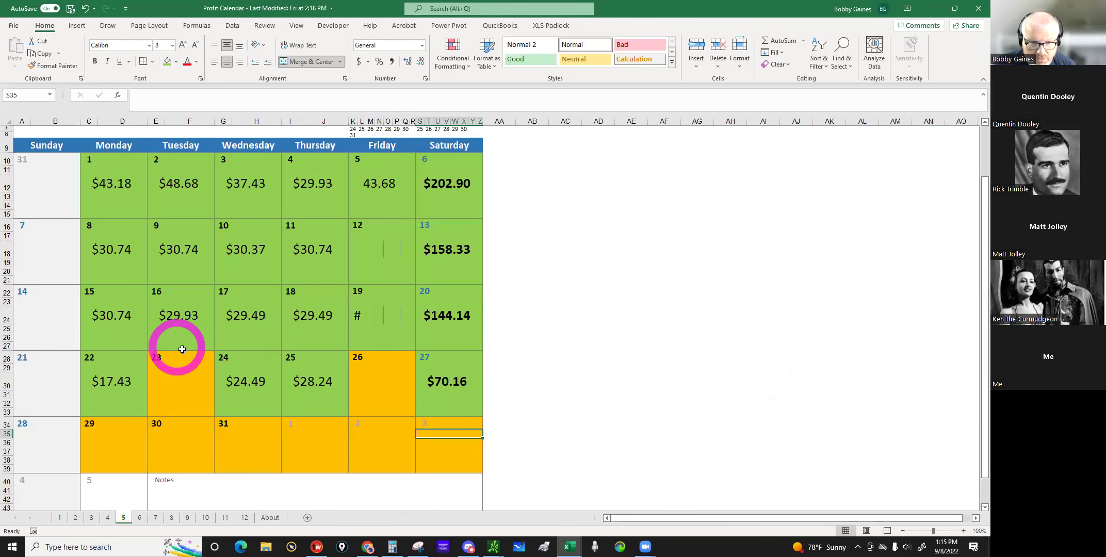
left_click(153, 518)
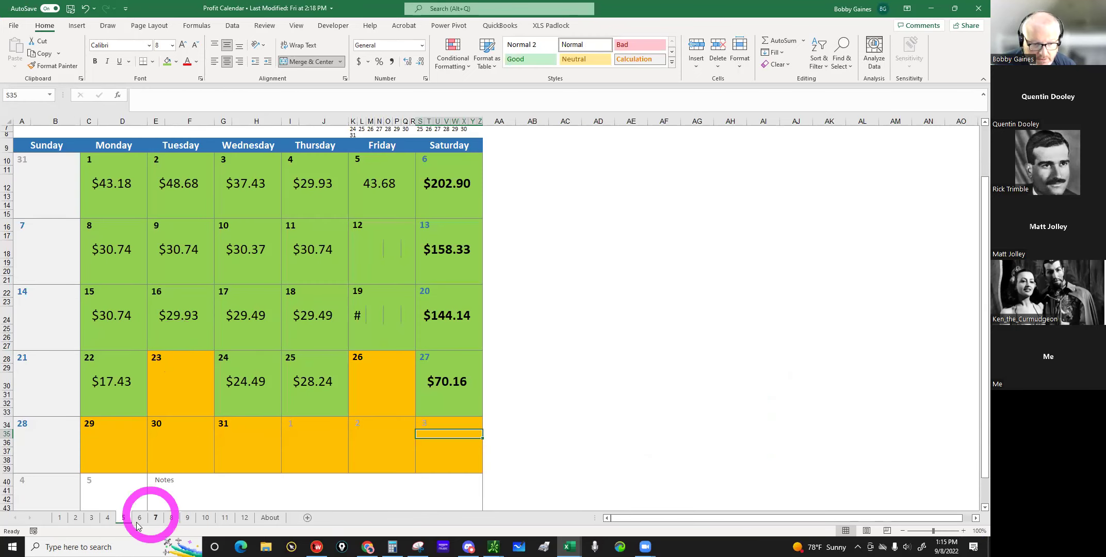
left_click(235, 238)
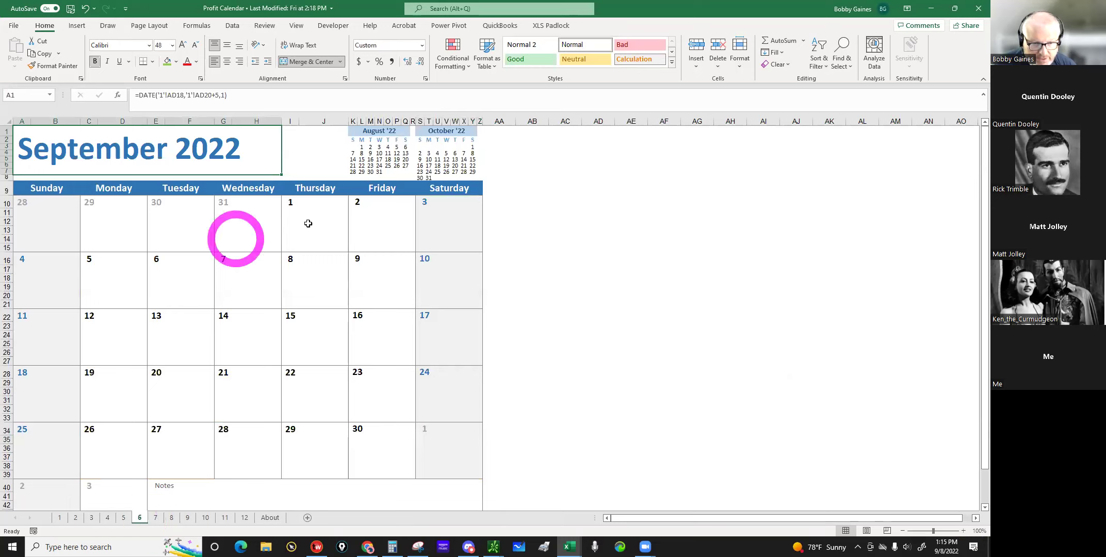
Step: Fill the September 5, 6 and 7 day blocks with orange
left_click(115, 271)
left_click_drag(217, 272, 251, 138)
left_click(175, 61)
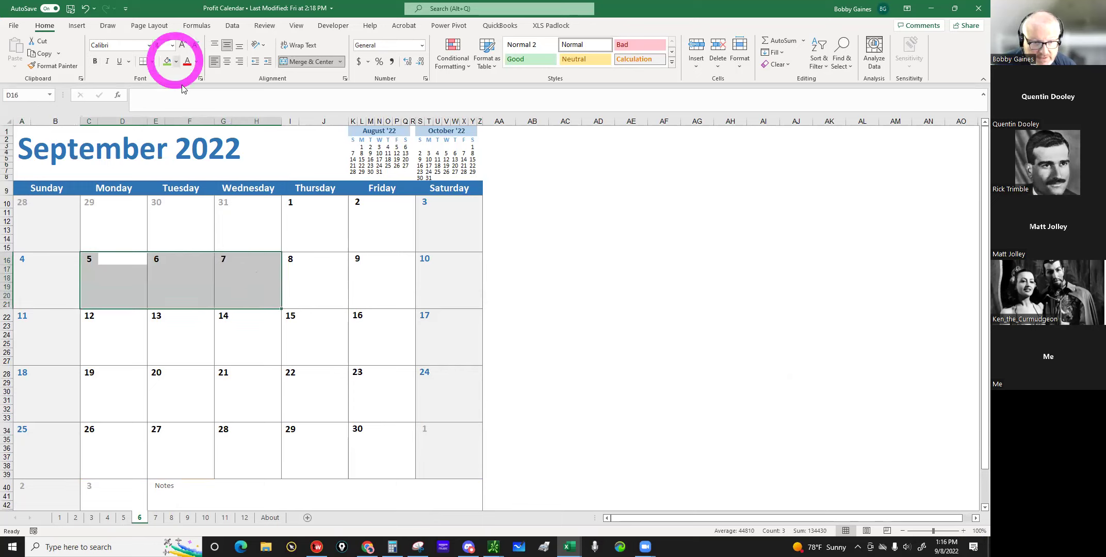
Step: Enter 74.49 as the September 8 profit and fill that whole day block light green
left_click(302, 278)
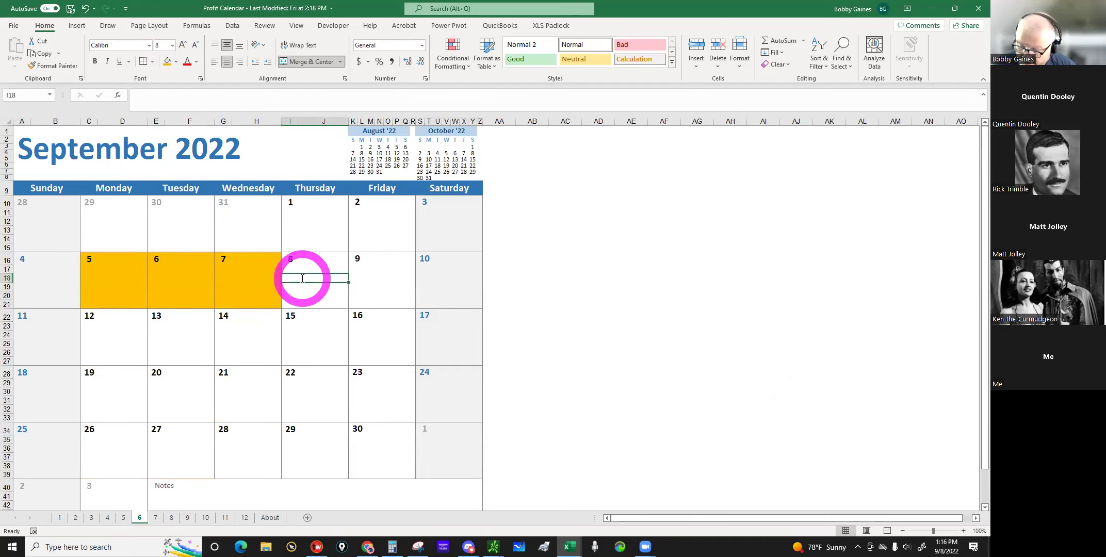
type("74.49")
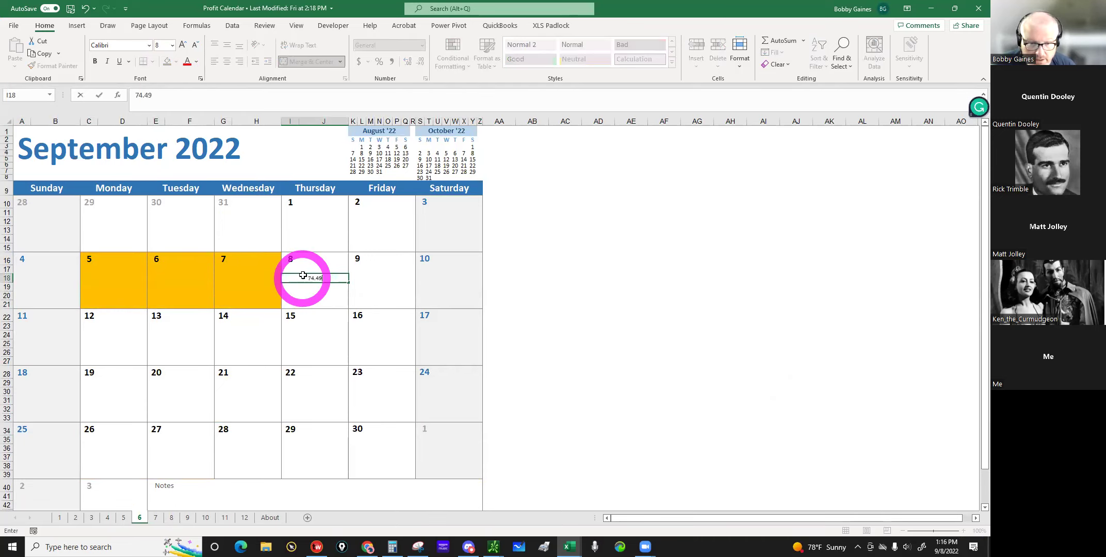
key("Return")
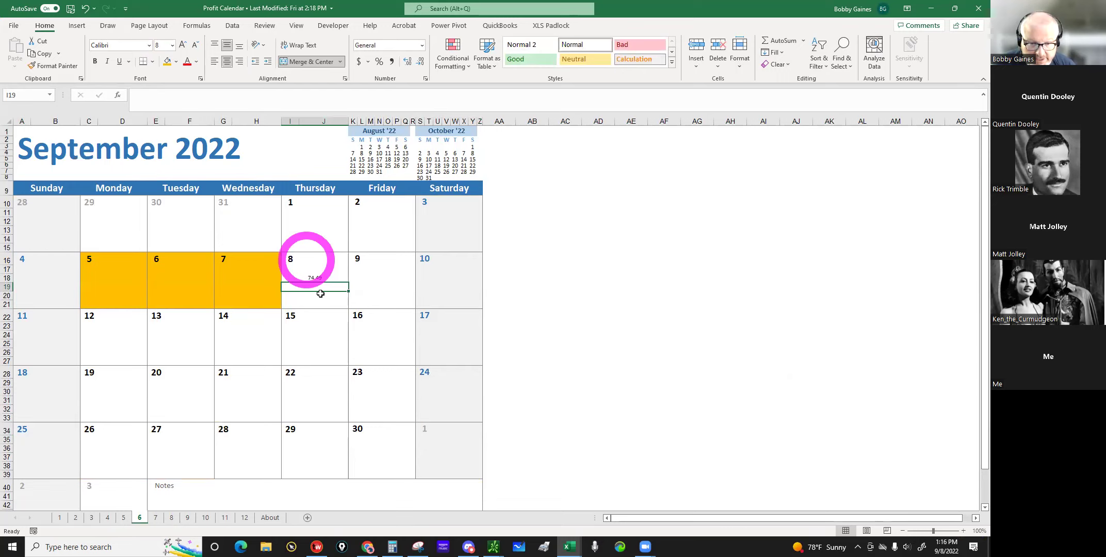
left_click_drag(320, 293, 321, 286)
left_click(199, 77)
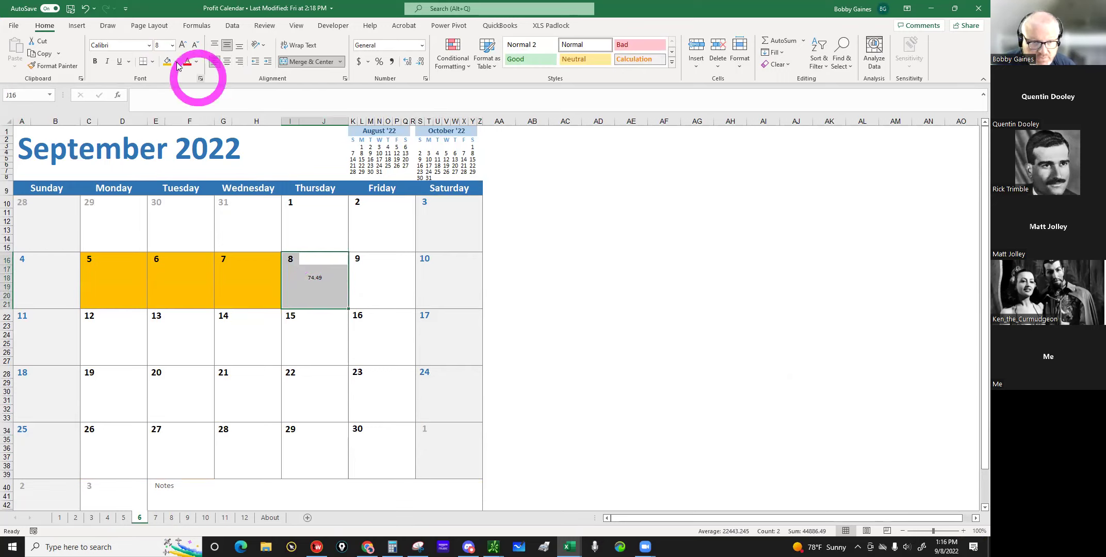
left_click(176, 62)
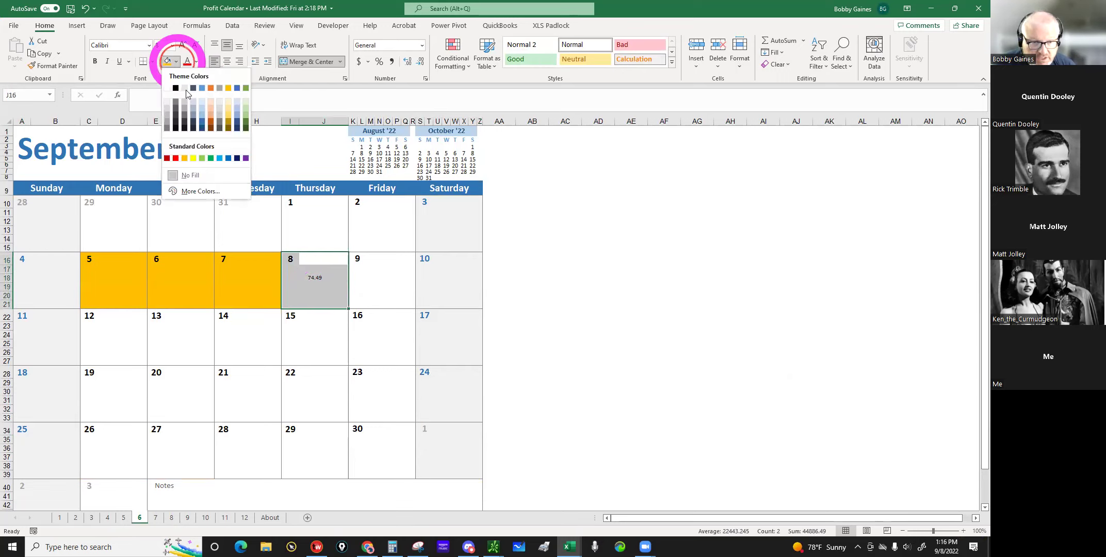
left_click(200, 157)
Step: Copy the formatting of the August 25 profit amount on sheet 5 to the September 8 amount on sheet 6
left_click(146, 519)
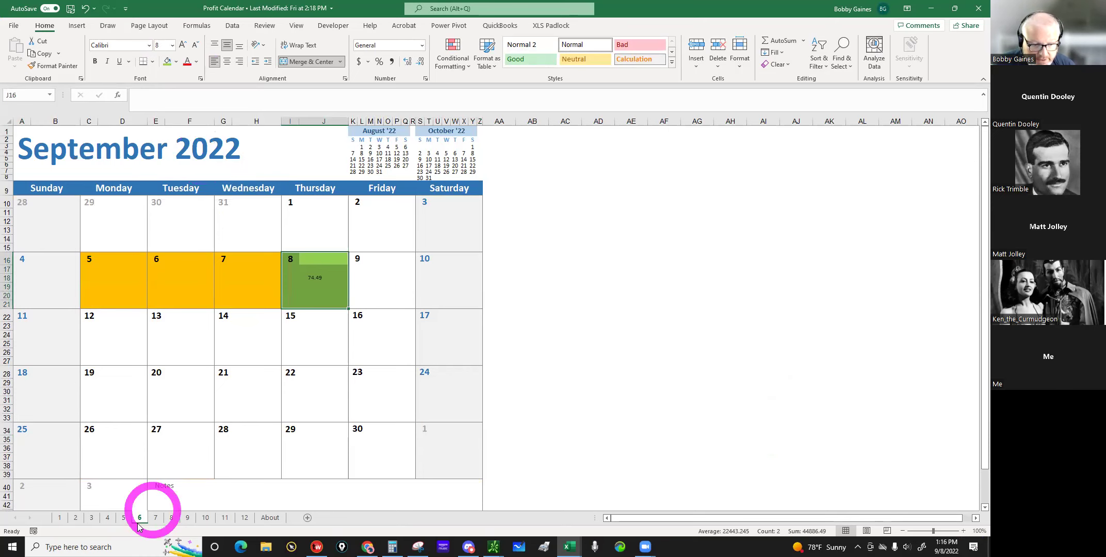
left_click(124, 518)
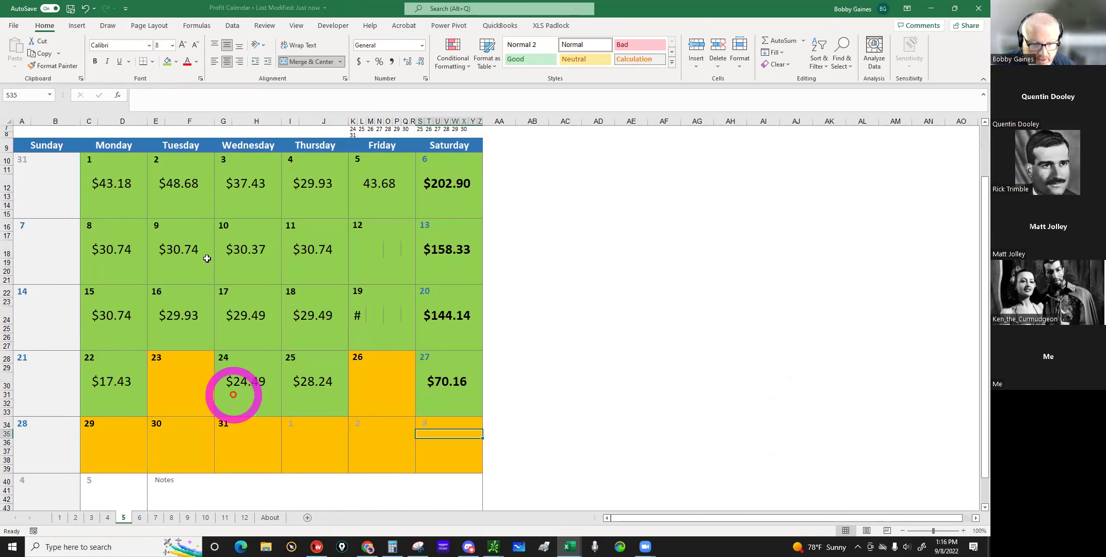
left_click(304, 380)
left_click(57, 66)
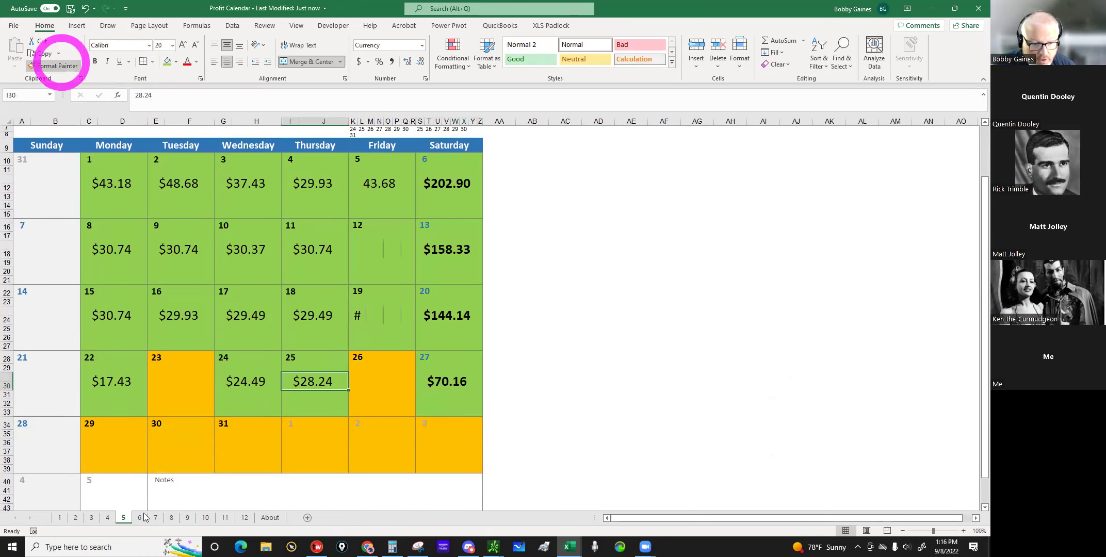
left_click(139, 517)
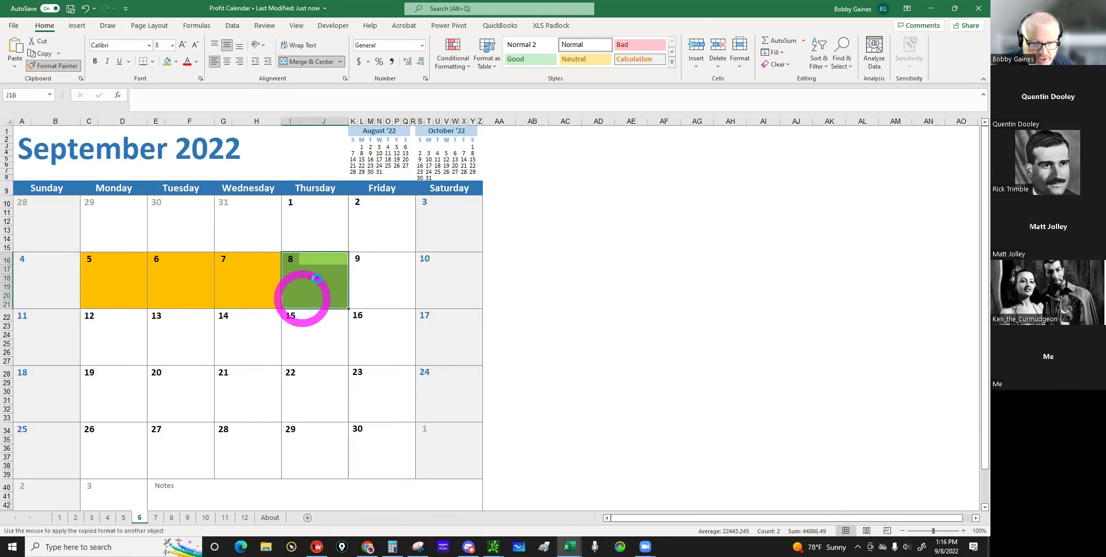
left_click(315, 281)
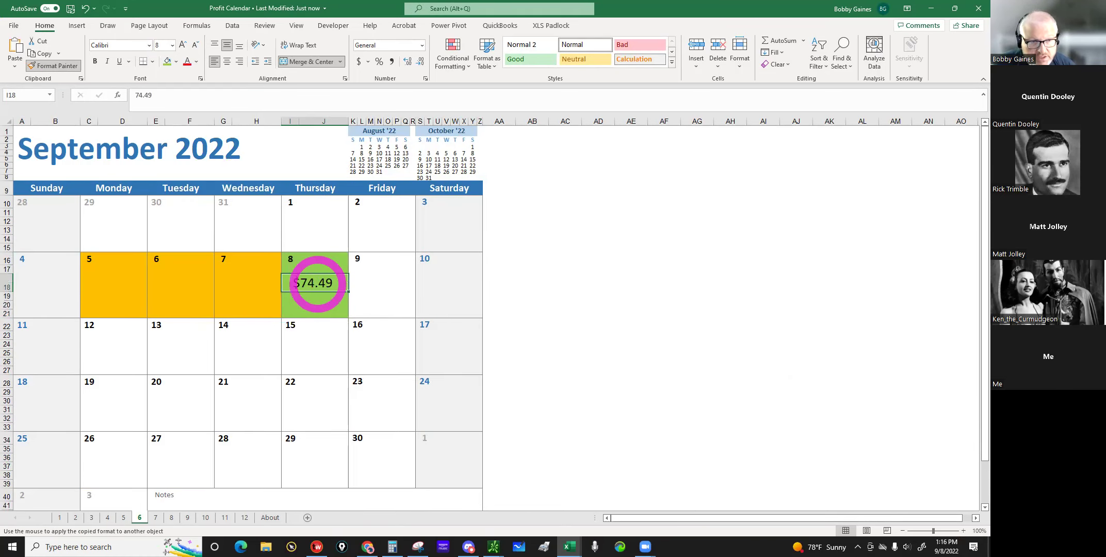
Step: Save the Profit Calendar workbook, minimize it and return to the Micros sheet of the Sweet Bobby Spreadsheet
left_click(103, 5)
left_click(73, 9)
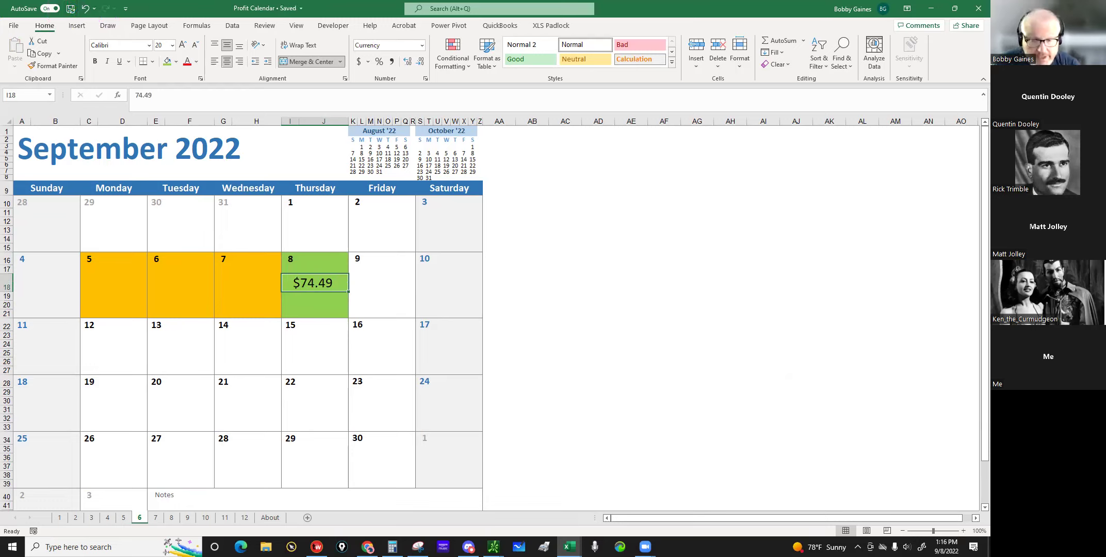
left_click(930, 9)
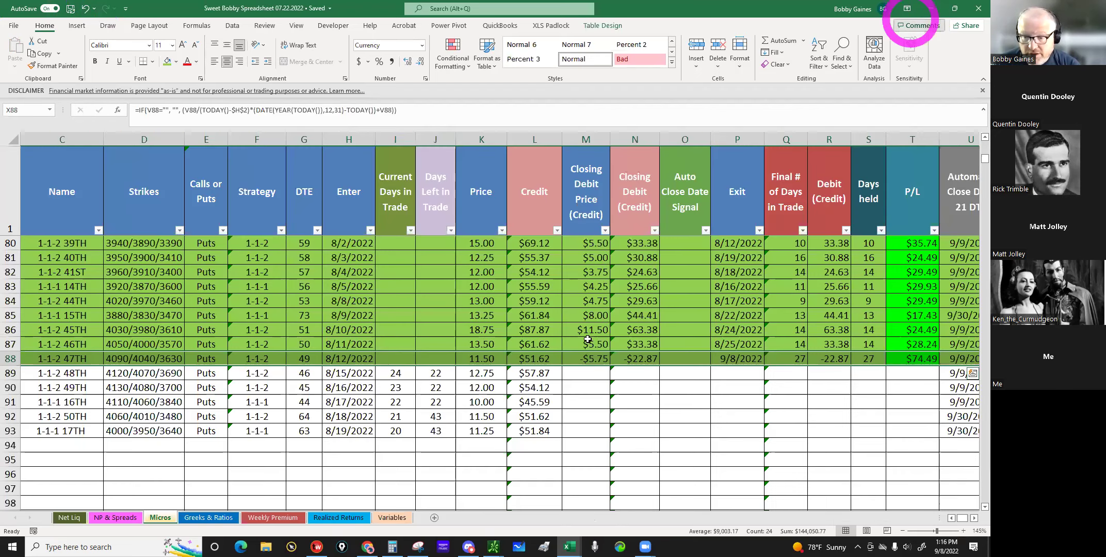
left_click(589, 373)
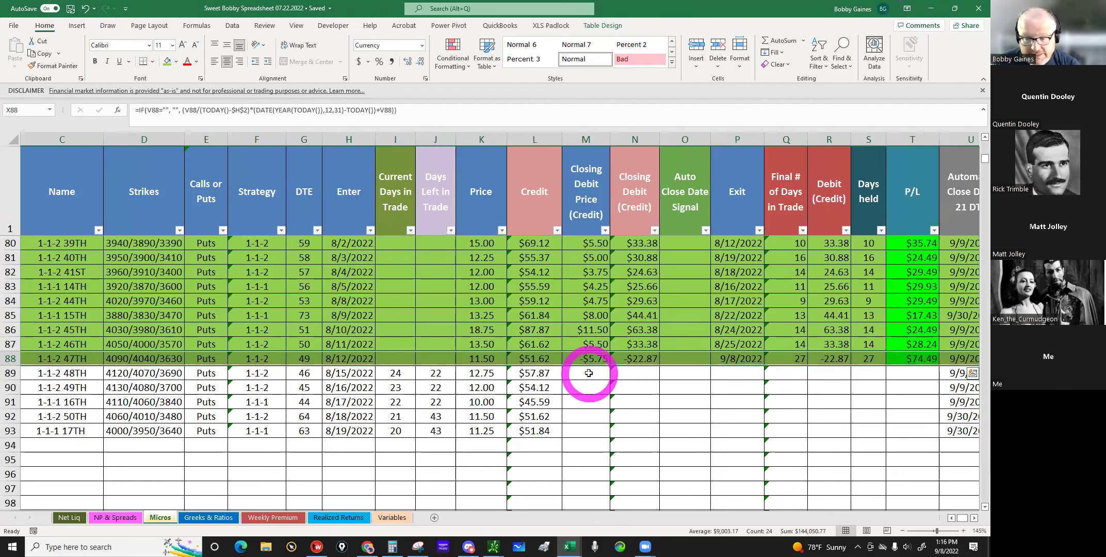
left_click(470, 541)
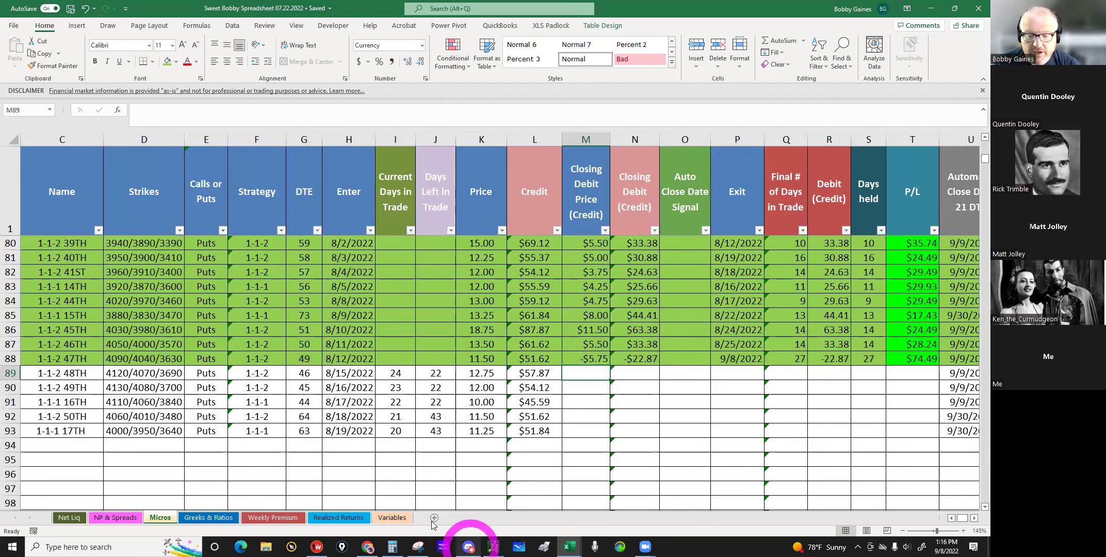
left_click(275, 518)
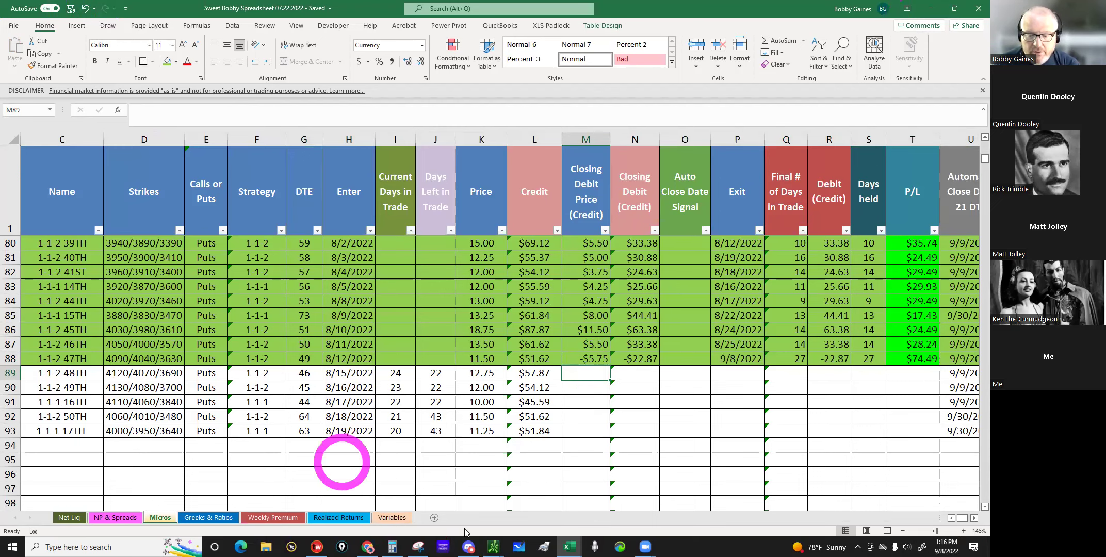
Step: Switch to the main thinkorswim window and turn off Show groups in the Position Statement to read the overall /MES delta
left_click(488, 543)
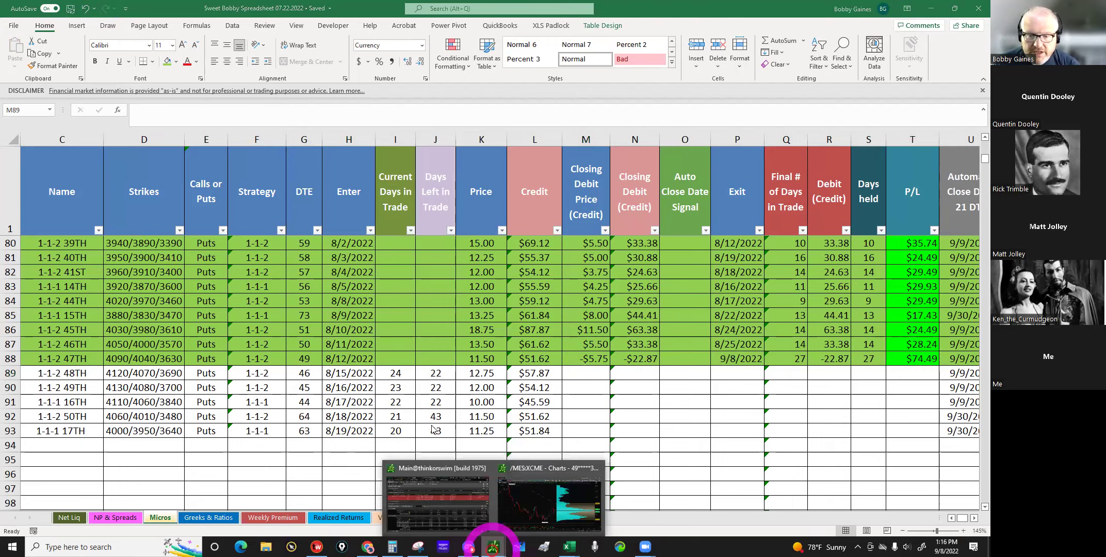
left_click(428, 492)
scroll(457, 371, "down", 2)
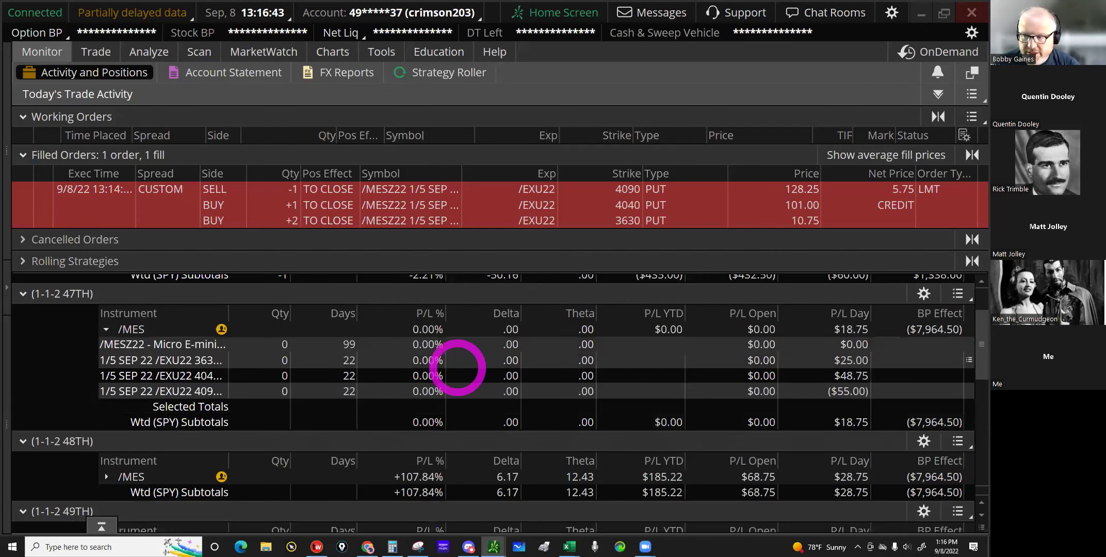
scroll(457, 367, "up", 2)
left_click(953, 294)
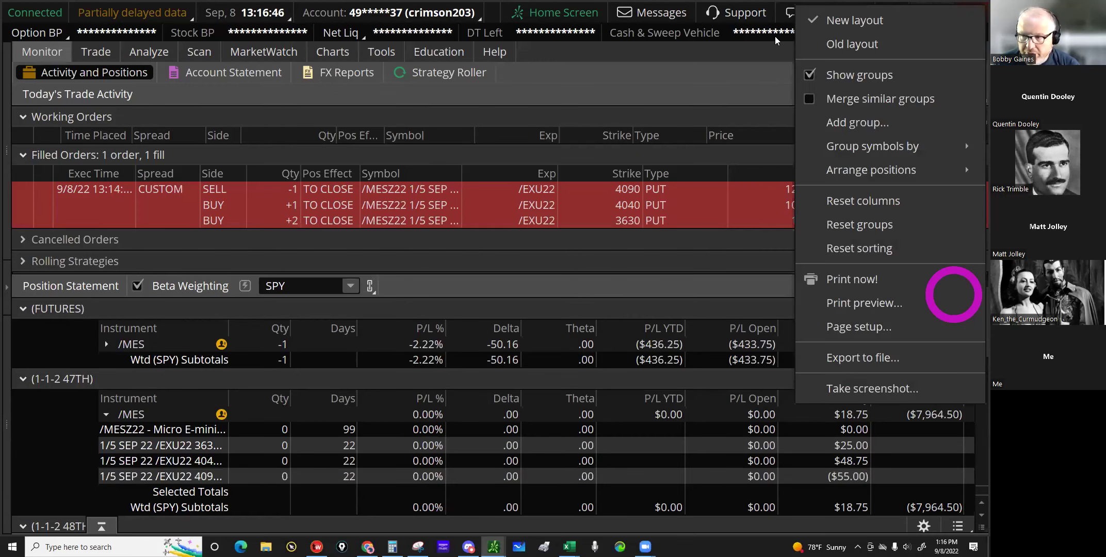
left_click(809, 73)
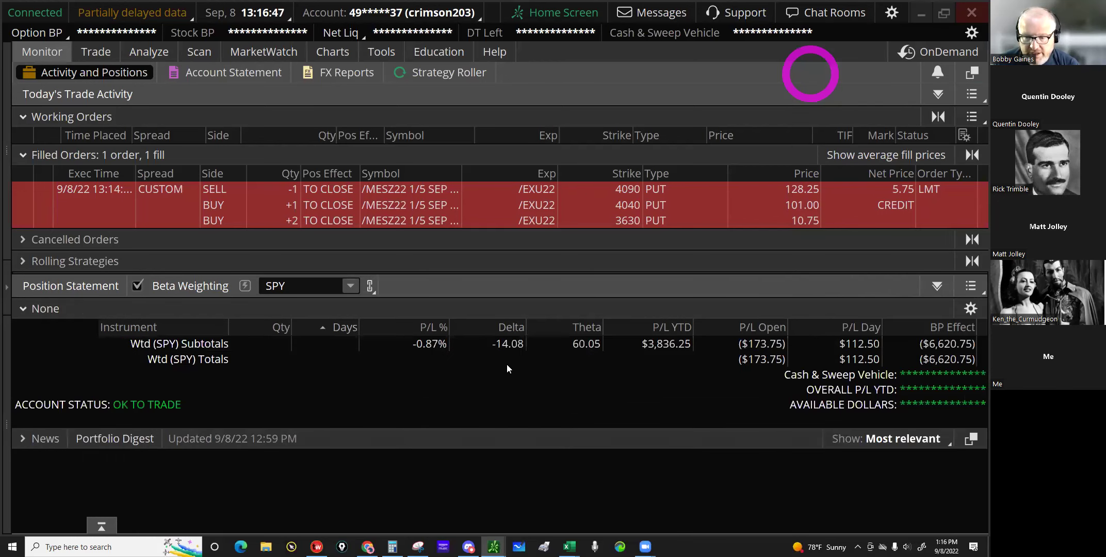
left_click(507, 367)
left_click(494, 340)
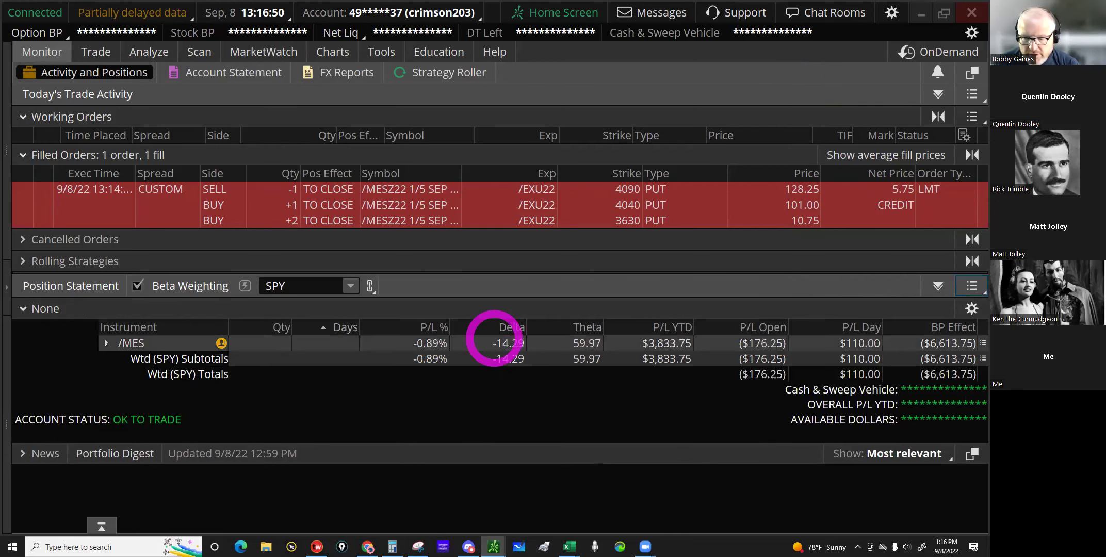
Step: Switch to the Sweet Bobby Spreadsheet in Excel and set the 9/8/2022 Weighted value on the Greeks & Ratios sheet to -14.44
left_click(572, 546)
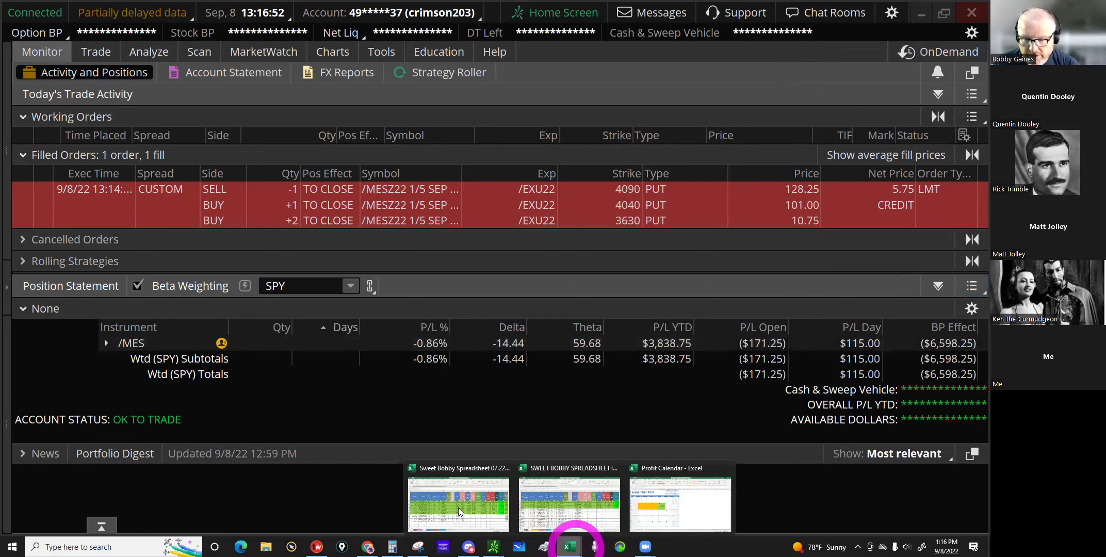
left_click(459, 509)
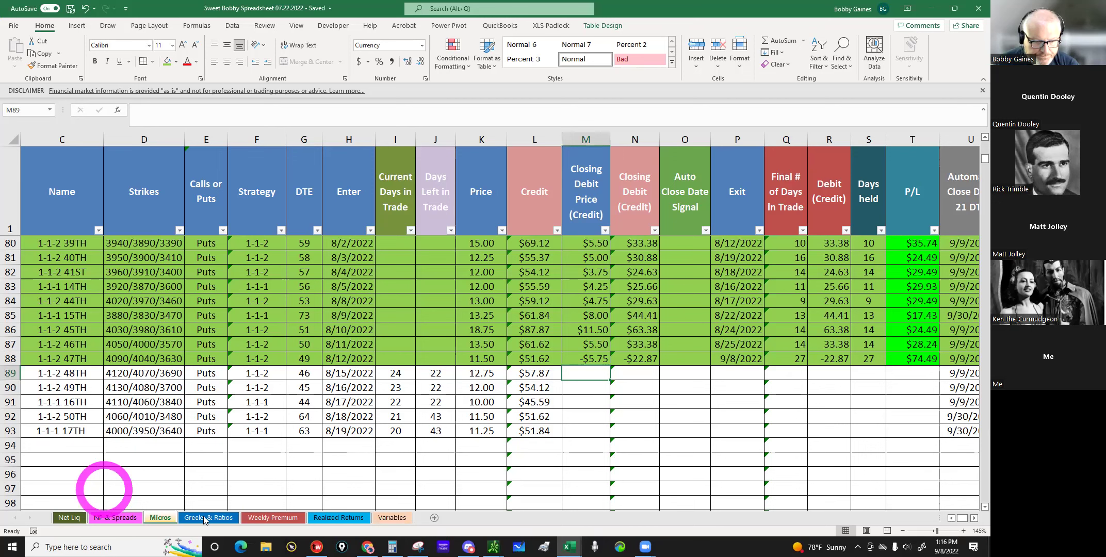
left_click(204, 518)
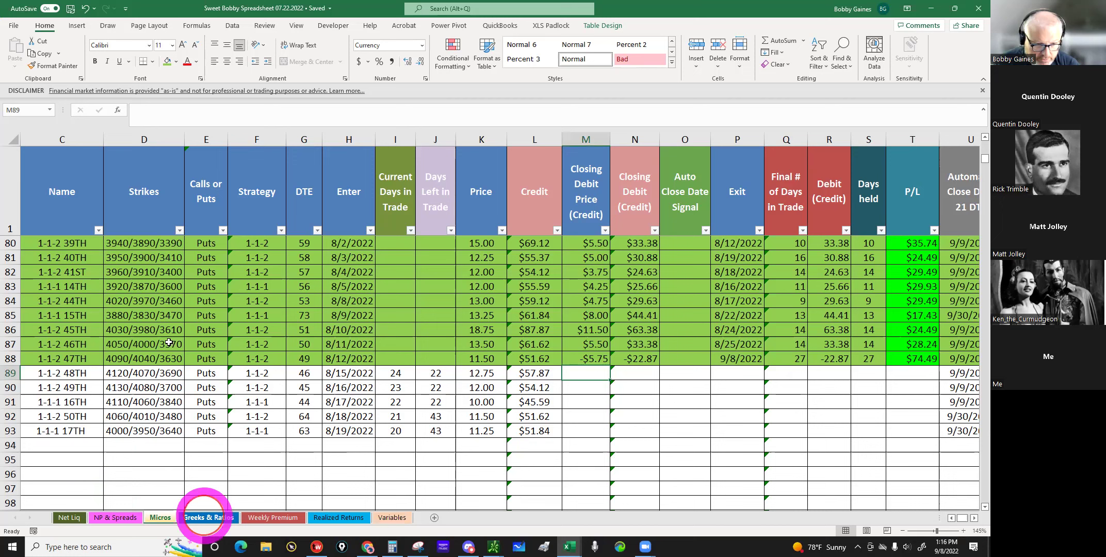
left_click(147, 307)
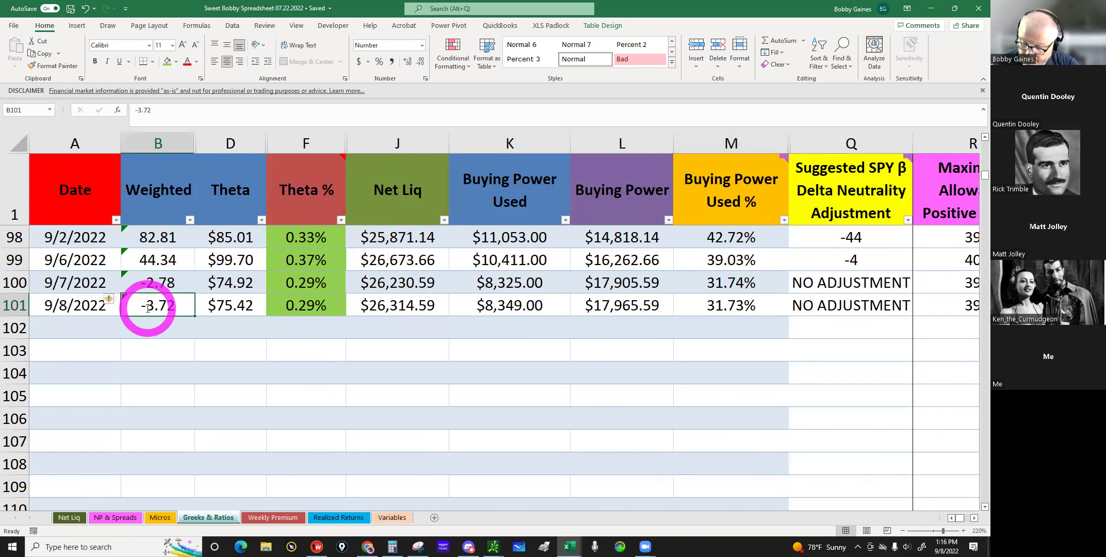
type("-14.4")
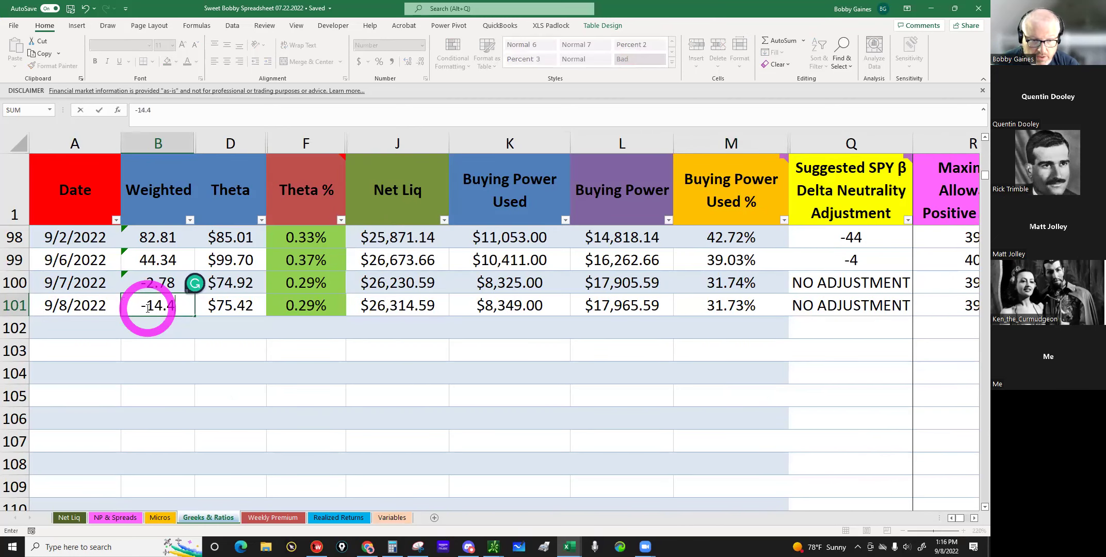
type("4")
key("Return")
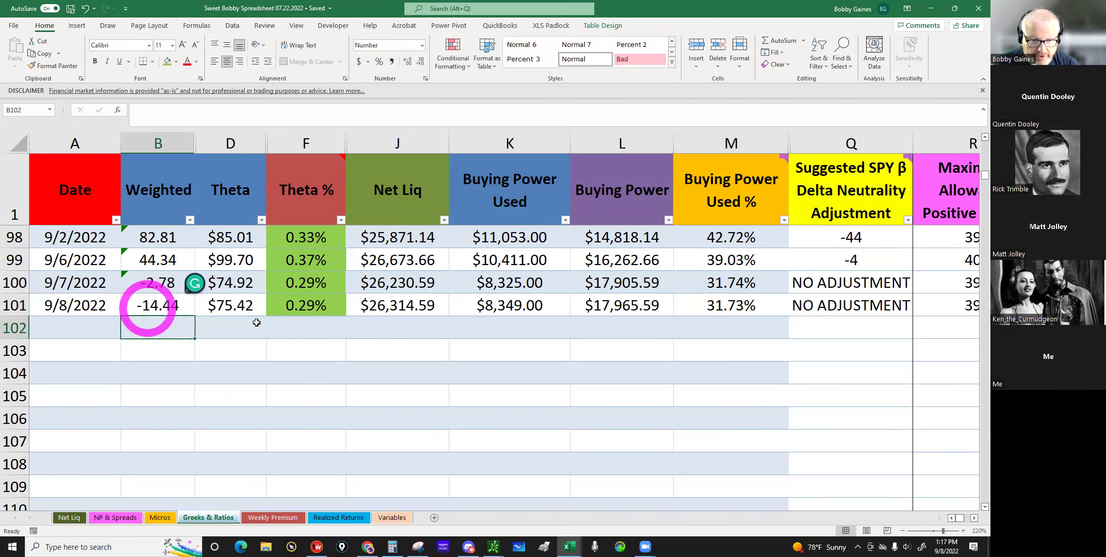
Step: Look up the overall theta in thinkorswim and enter 59.56 as the 9/8/2022 Theta in the Greeks & Ratios sheet
left_click(312, 302)
left_click(493, 547)
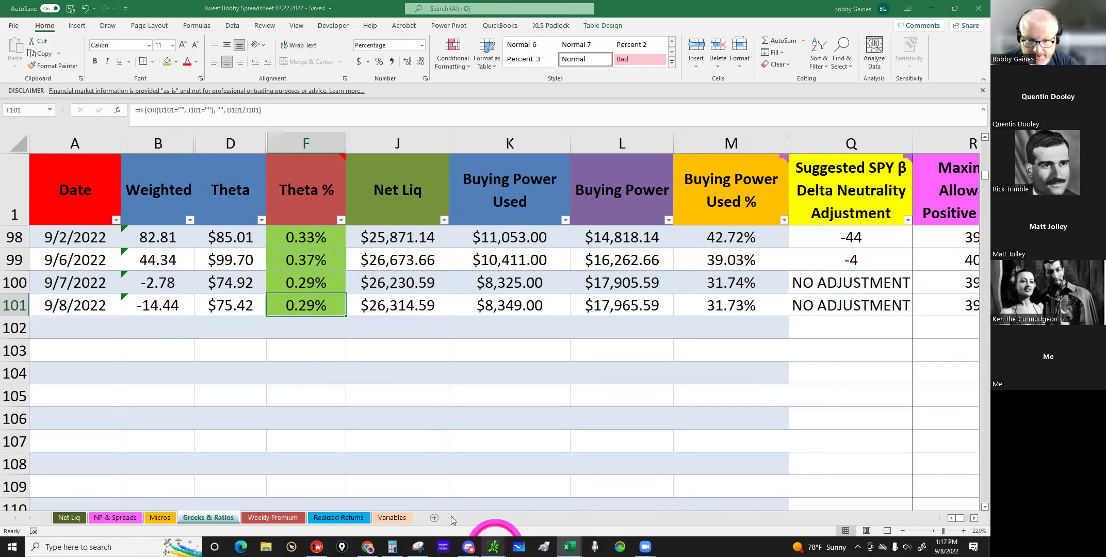
left_click(507, 371)
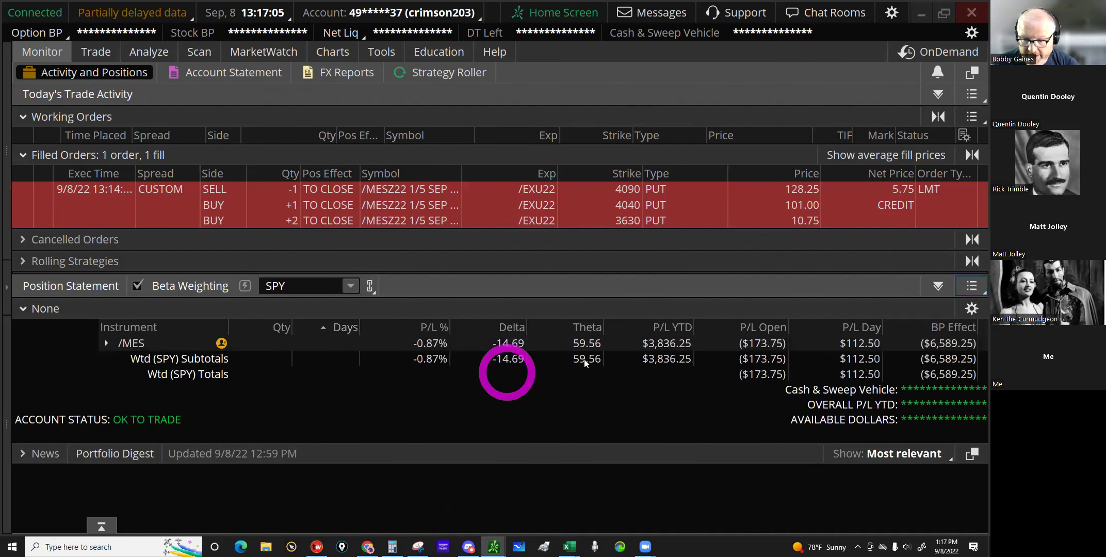
left_click(569, 546)
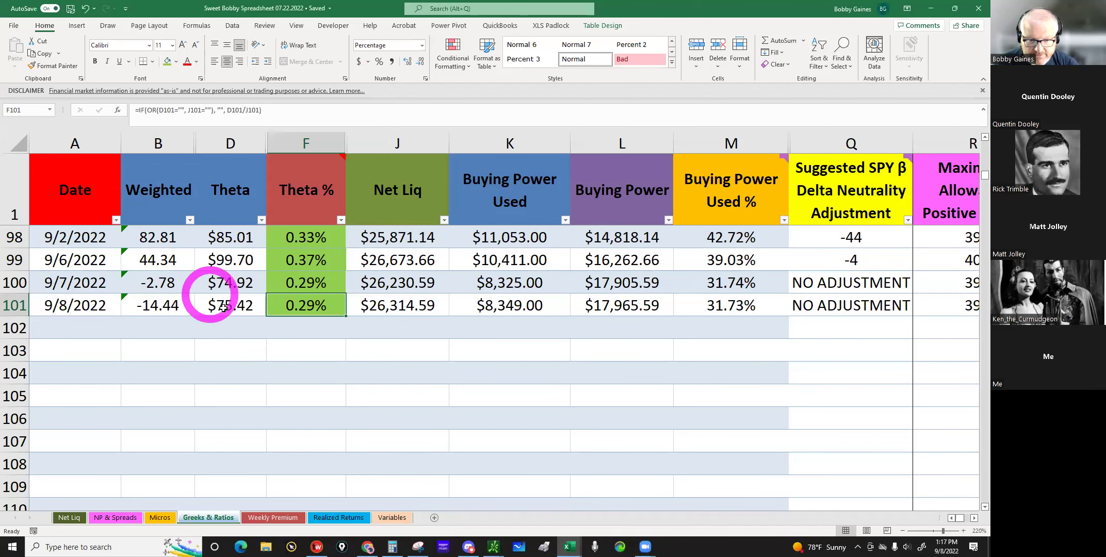
left_click(224, 308)
type("5")
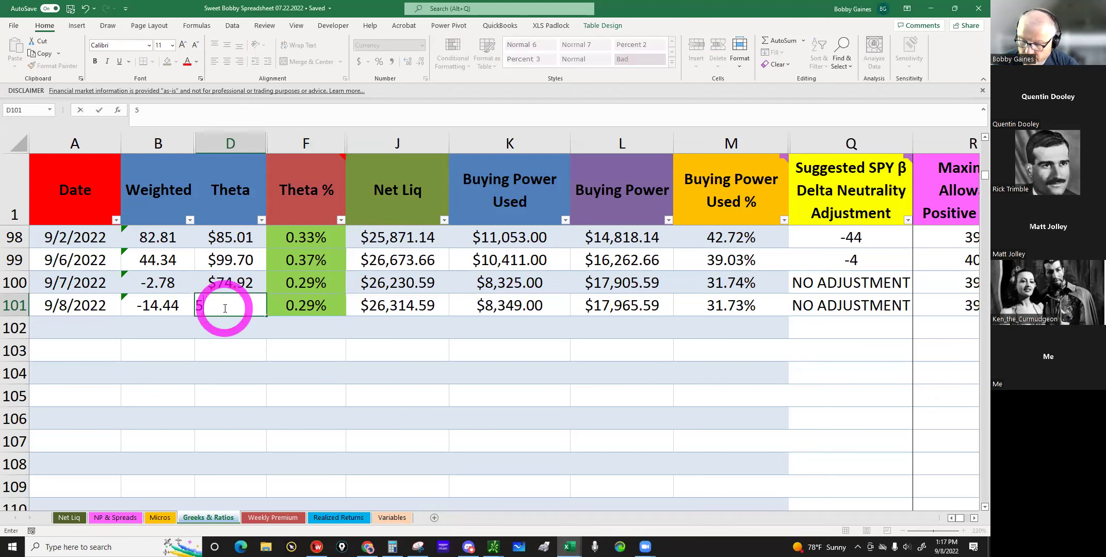
type("9.56")
key("Return")
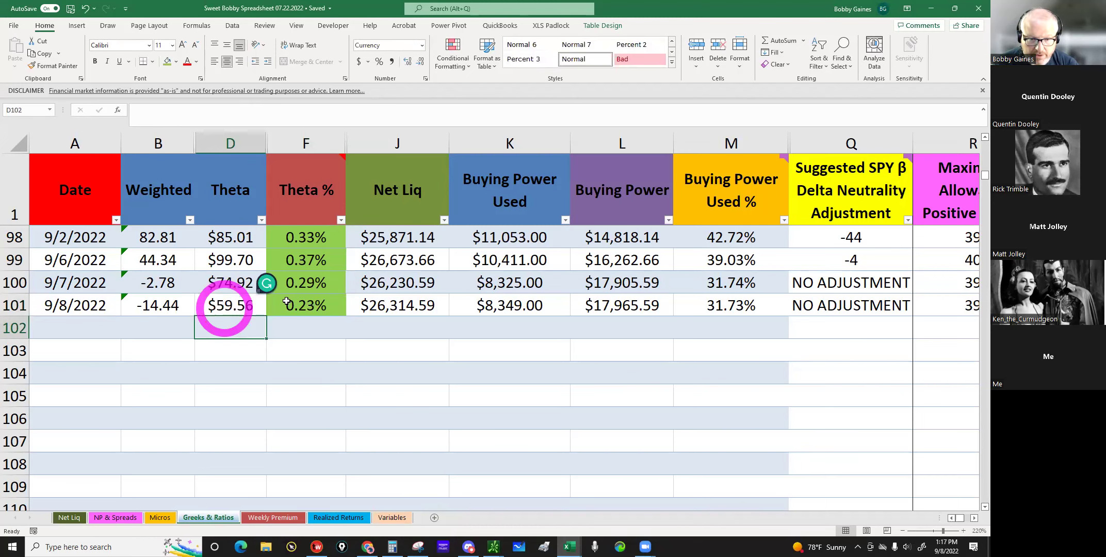
Step: Look up the overall BP Effect in thinkorswim and enter 6,609 as the 9/8/2022 Buying Power Used in the Greeks & Ratios sheet
left_click(294, 305)
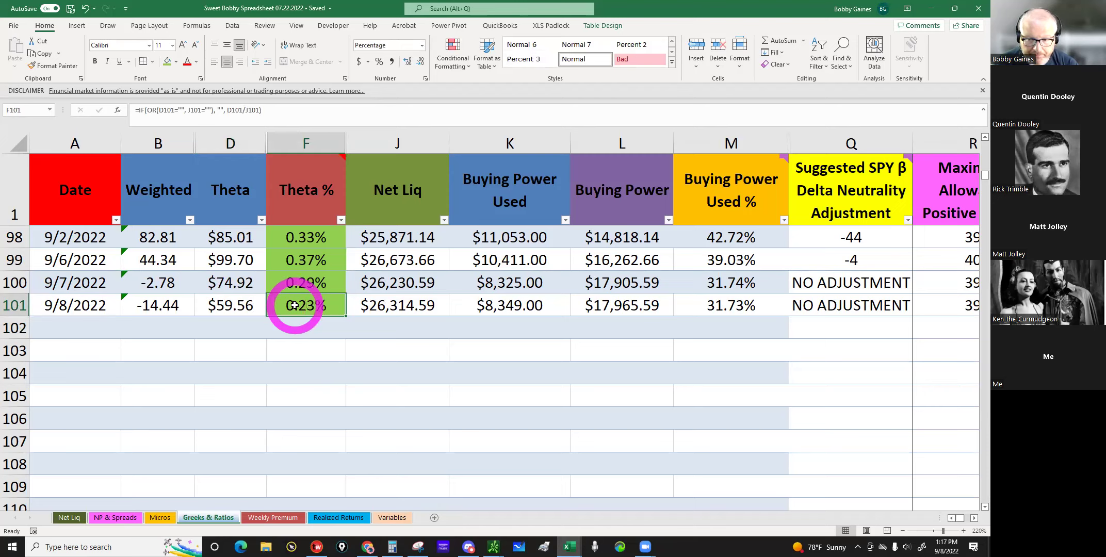
left_click(524, 308)
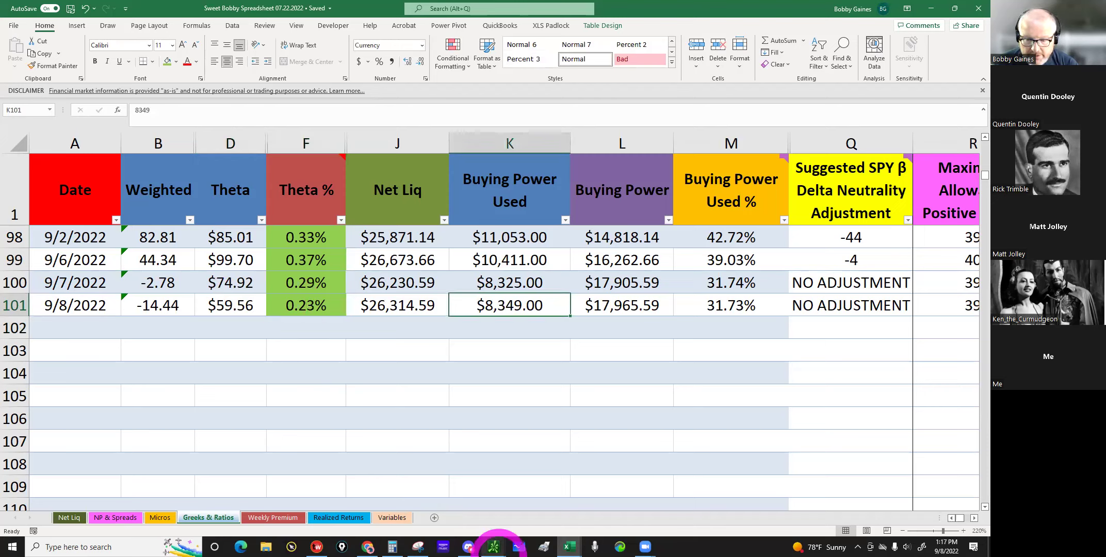
left_click(451, 510)
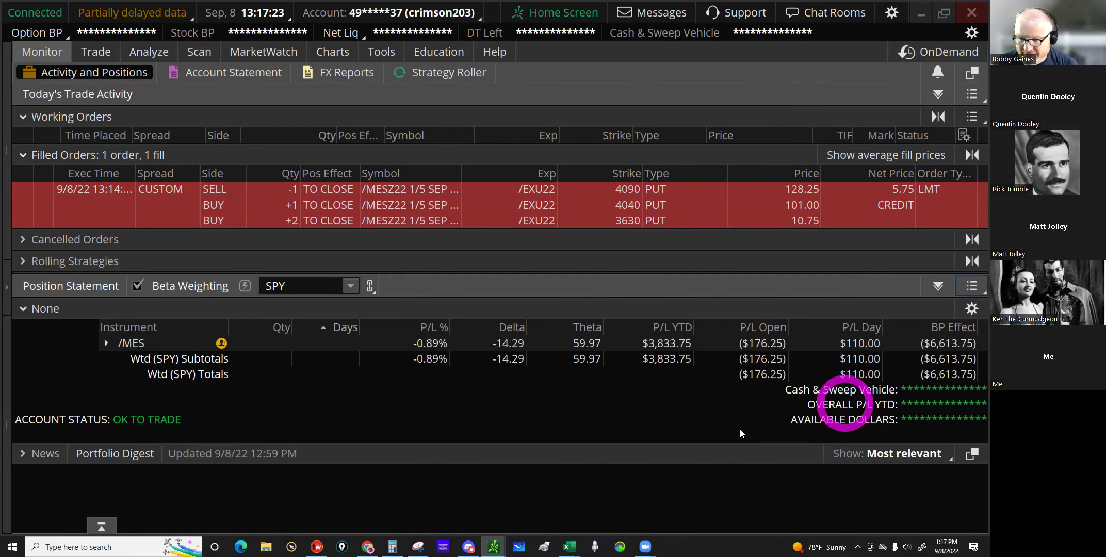
mouse_move(567, 544)
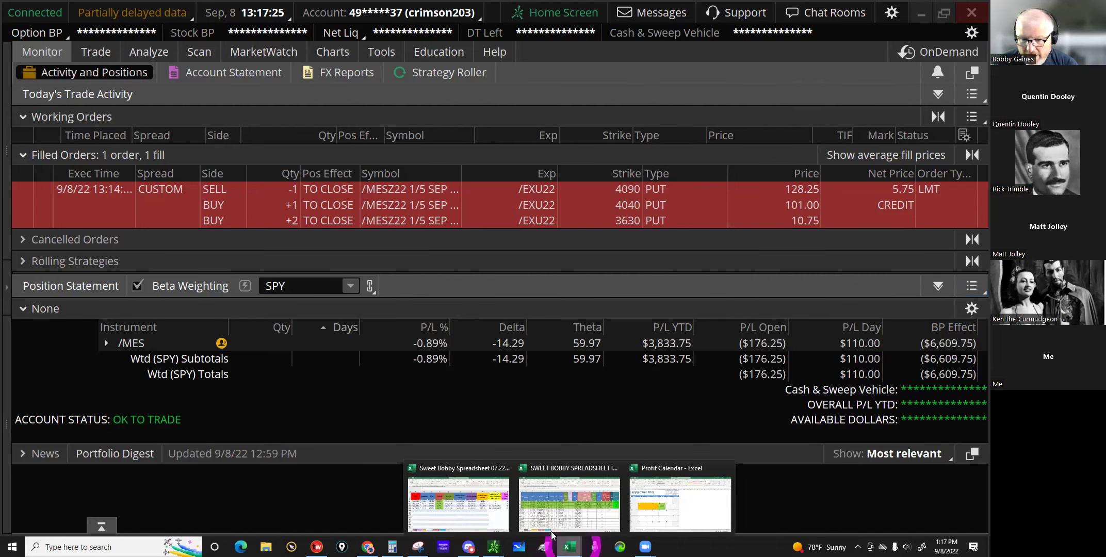
left_click(458, 503)
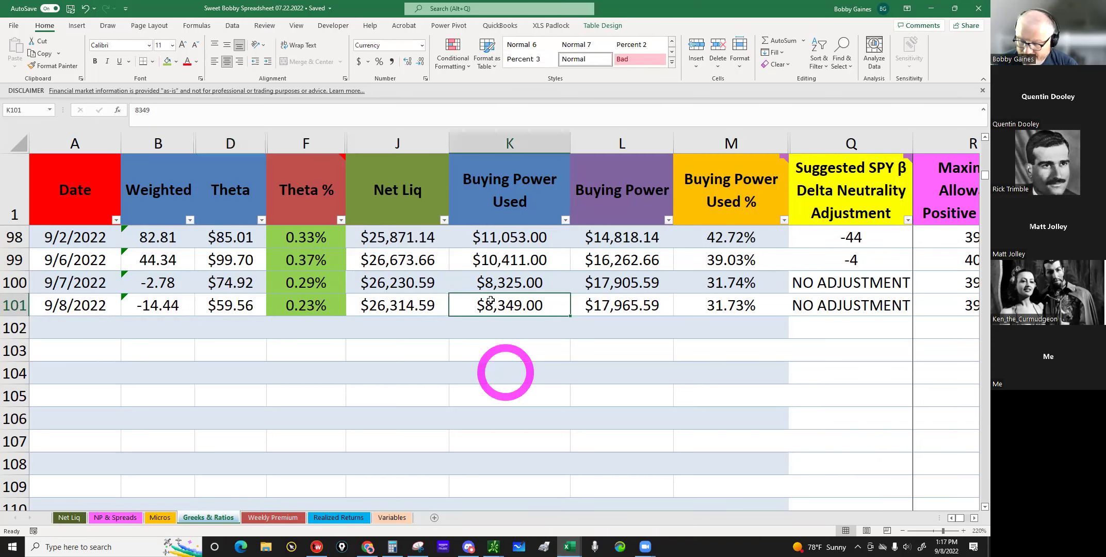
type("6")
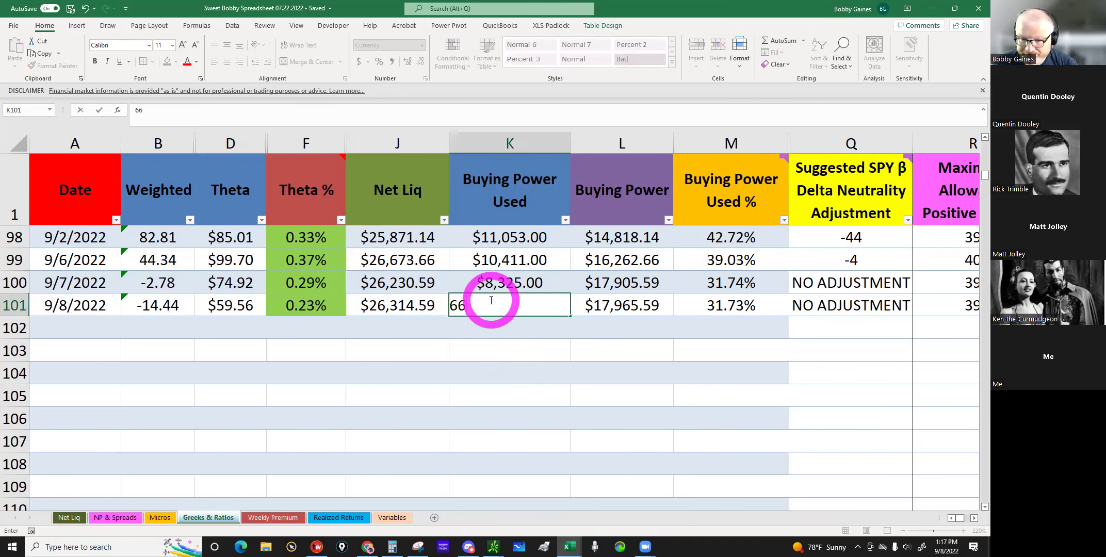
type(",609")
key("Return")
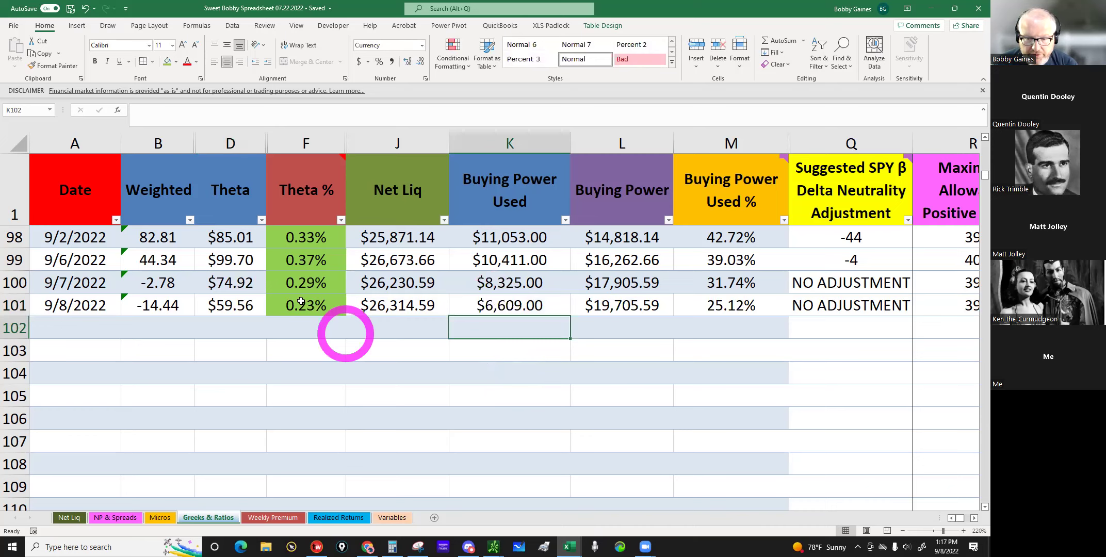
Step: Review the 9/8/2022 Theta %, Buying Power Used and Weighted cells and save the Sweet Bobby Spreadsheet
left_click(300, 301)
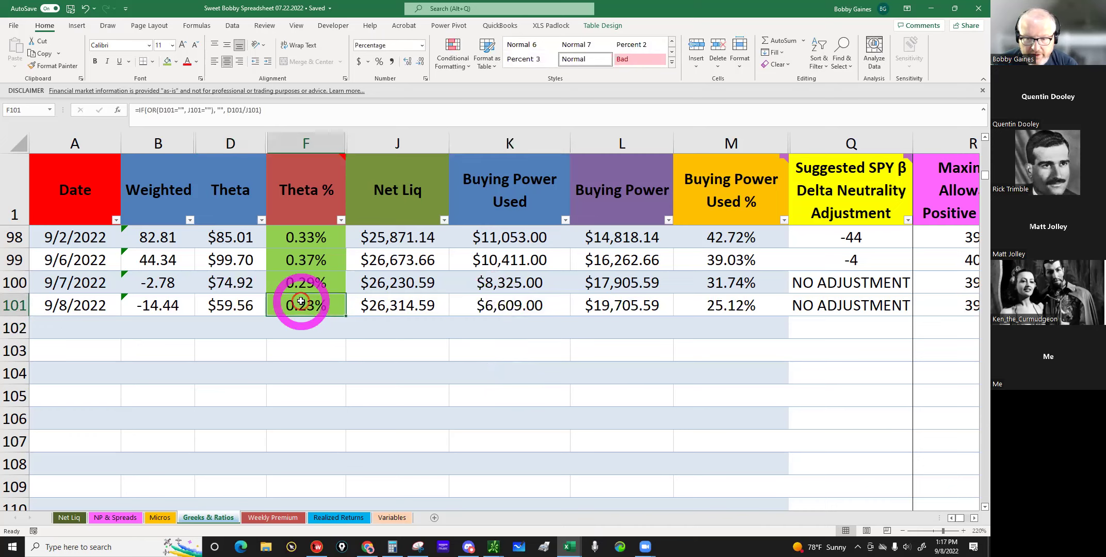
left_click(524, 306)
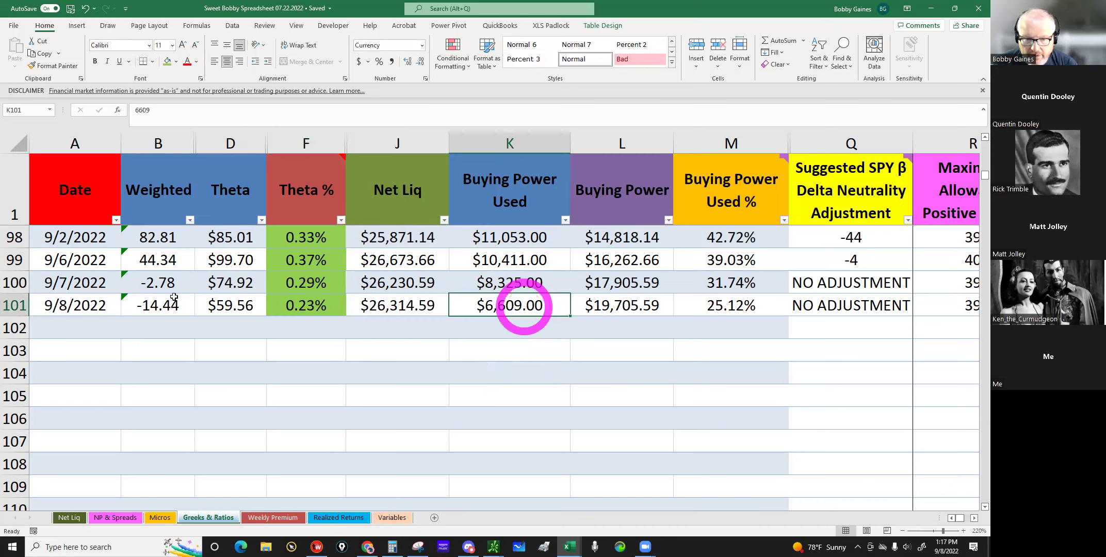
left_click(147, 306)
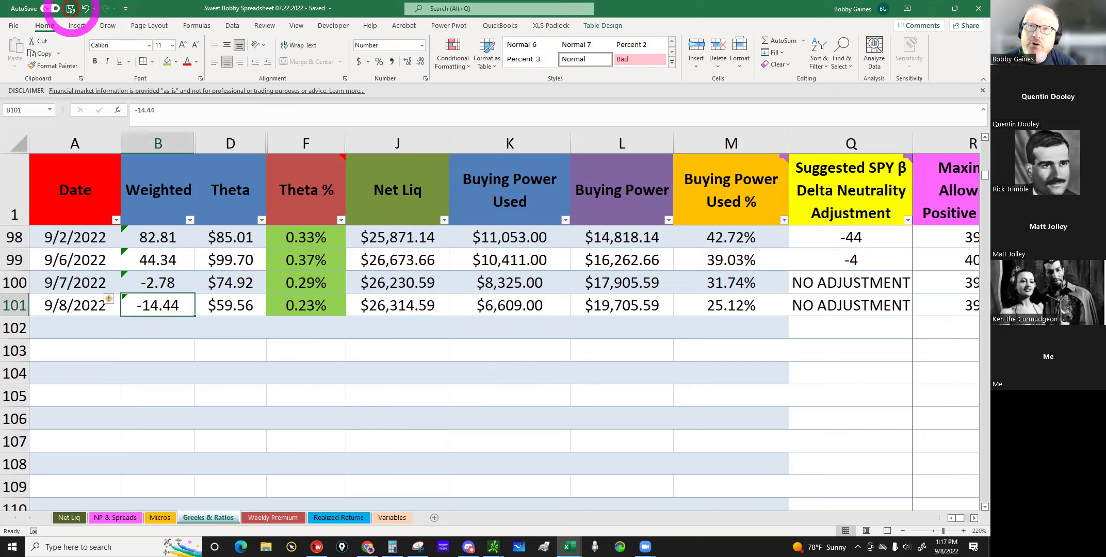
left_click(71, 9)
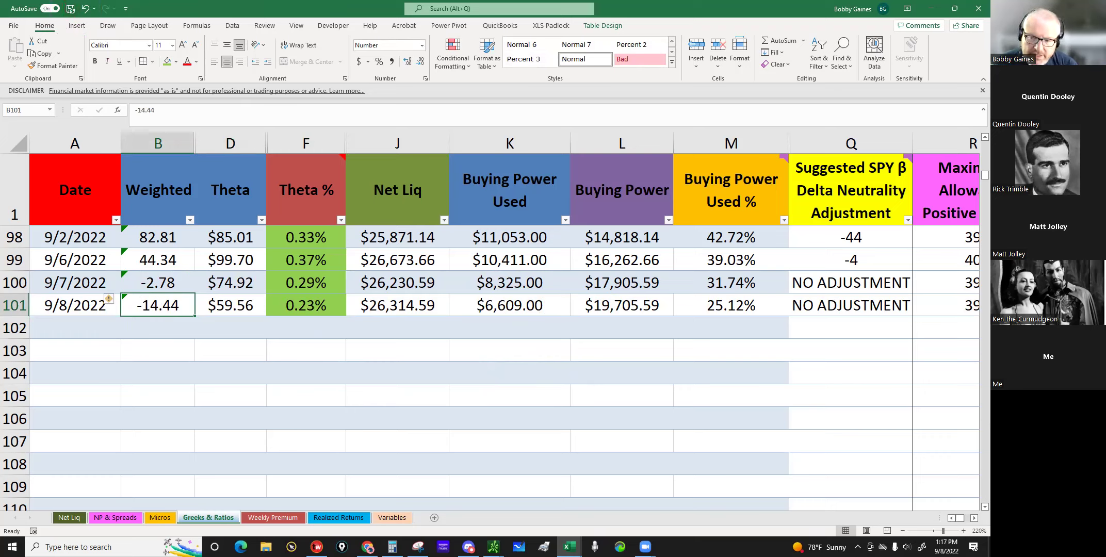
Step: Minimize both Sweet Bobby workbooks, the main thinkorswim window and the /MES chart window to show the desktop
left_click(934, 11)
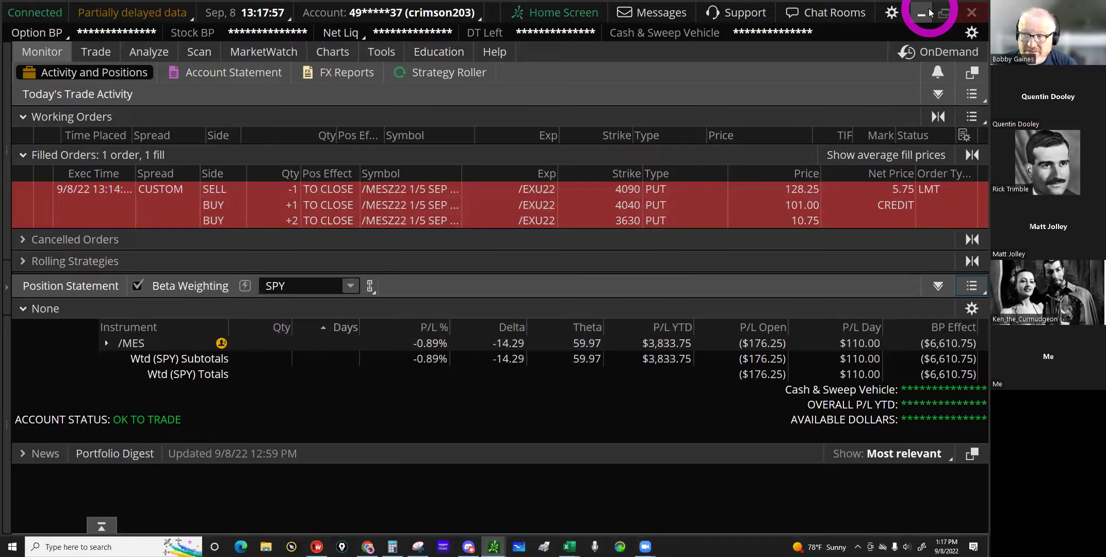
left_click(927, 12)
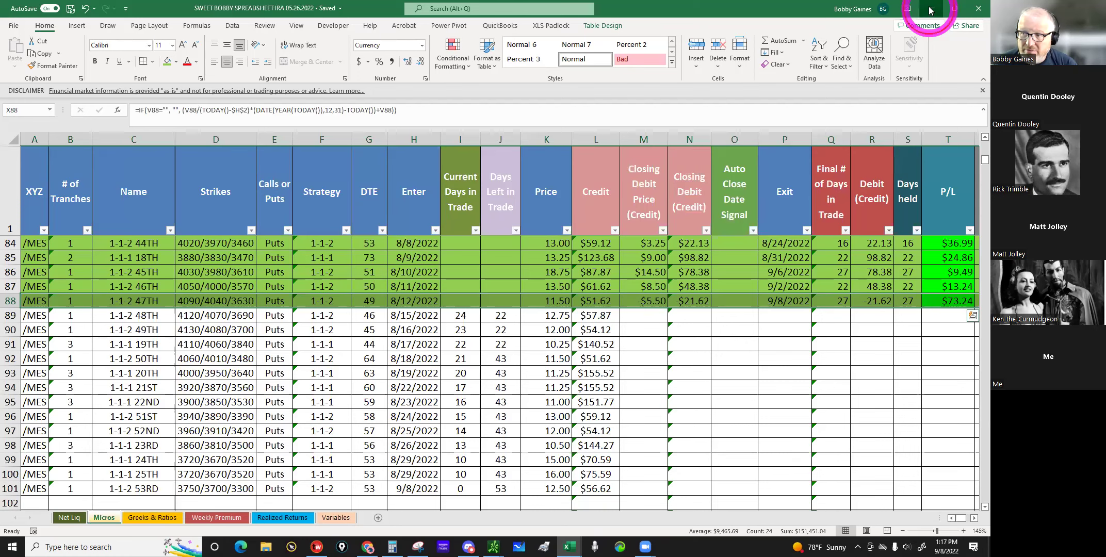
left_click(930, 10)
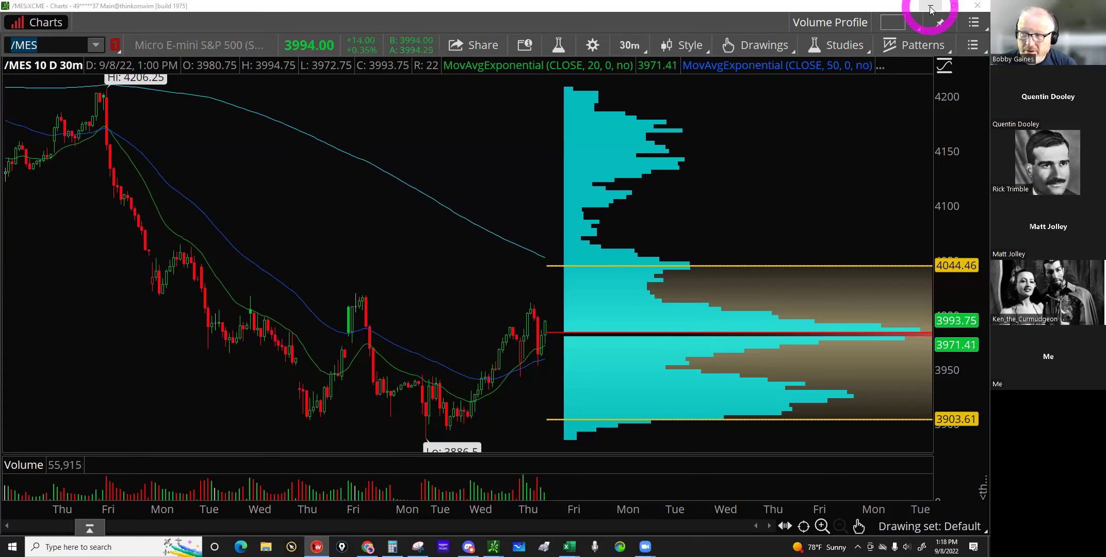
left_click(930, 7)
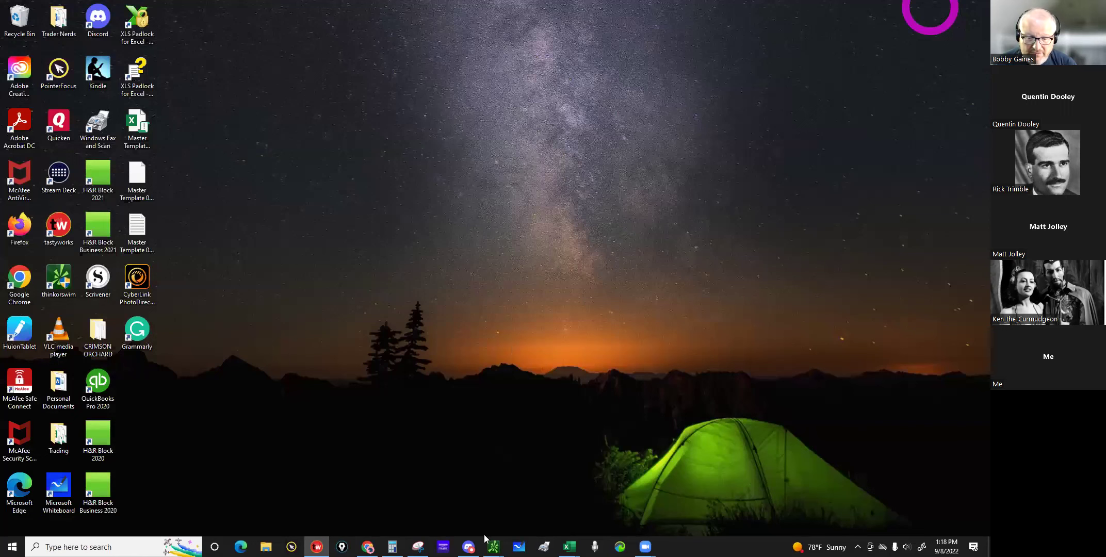